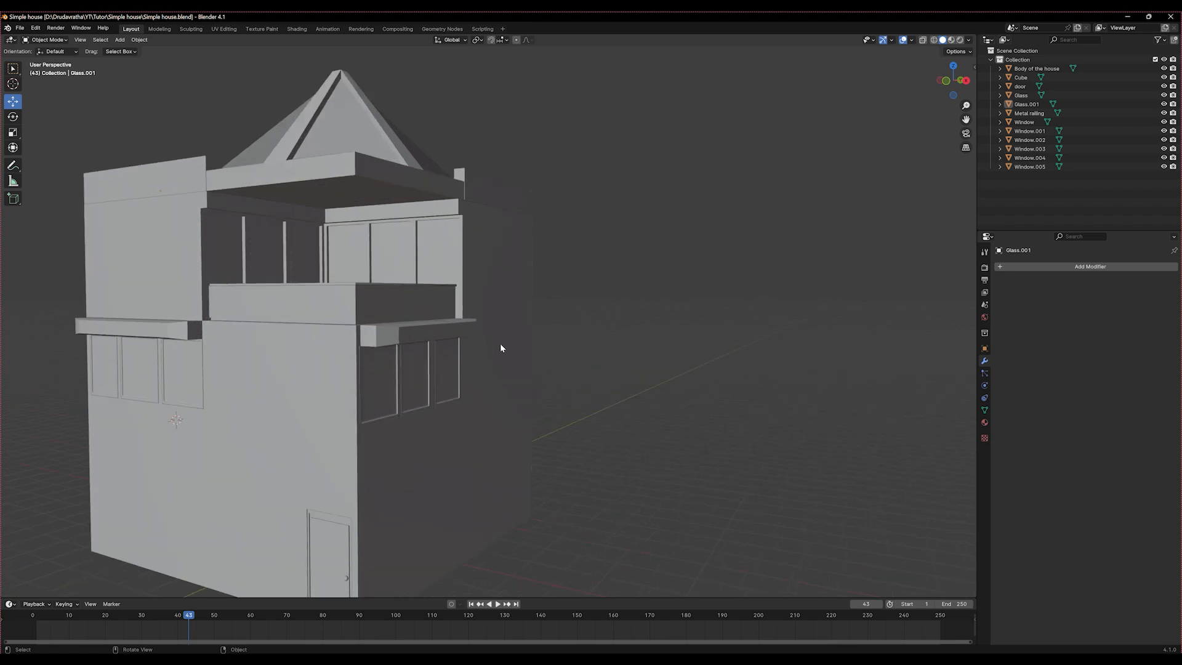
scroll(500, 348, up, 2)
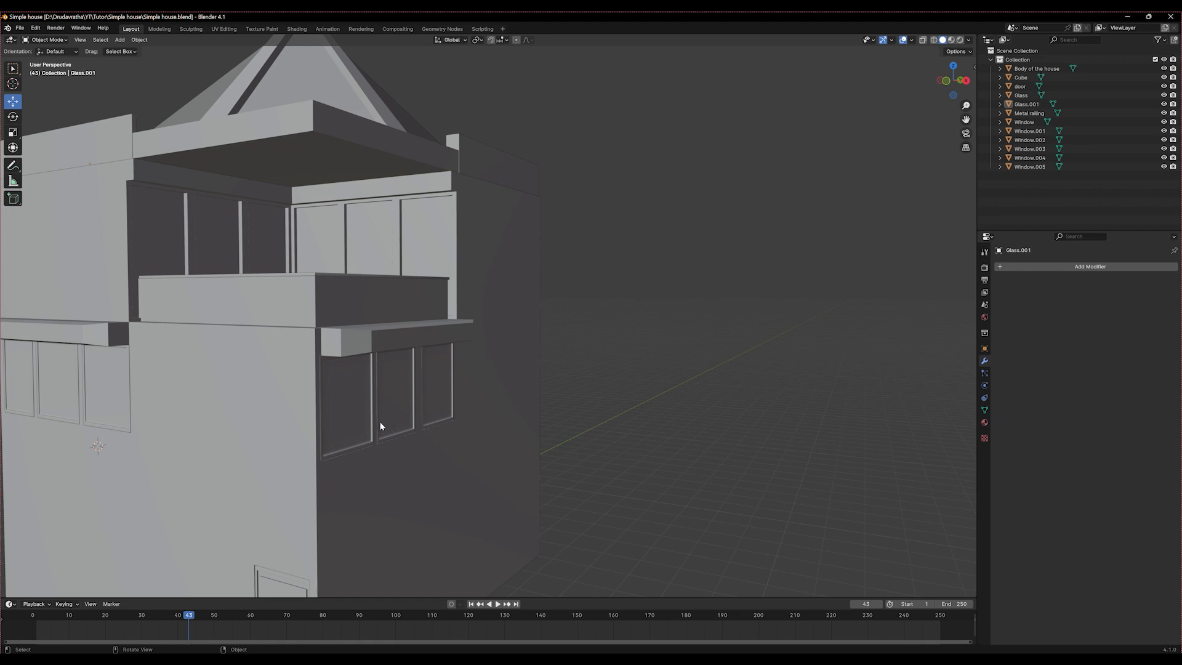
Add a horizontal loop cut around the house body just below the row of three lower windows
scroll(379, 421, up, 4)
scroll(526, 334, up, 3)
middle_drag(526, 331, 596, 423)
click(610, 428)
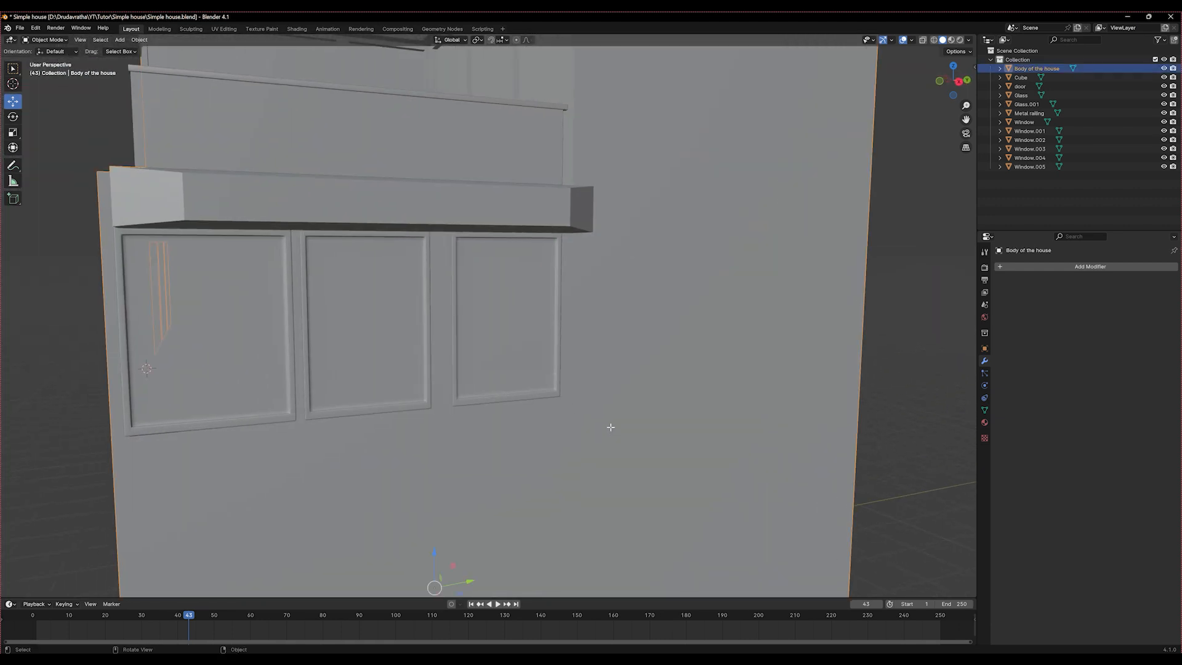
key(Tab)
middle_drag(493, 409, 446, 399)
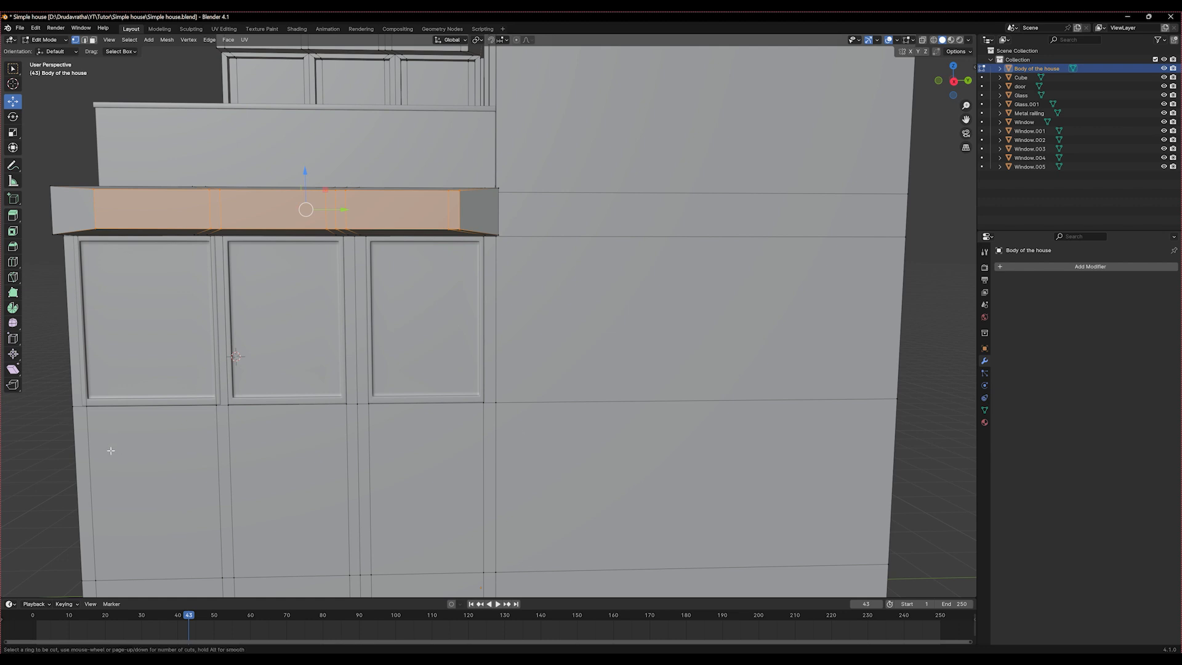
key(ctrl+r)
click(74, 471)
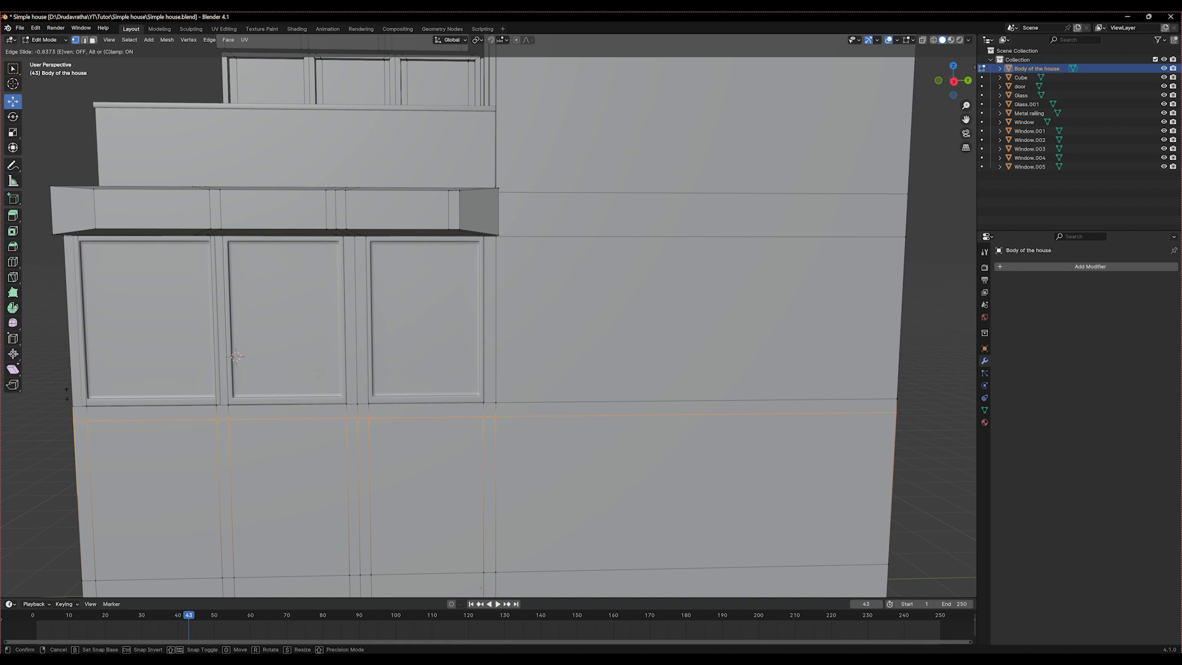
click(66, 394)
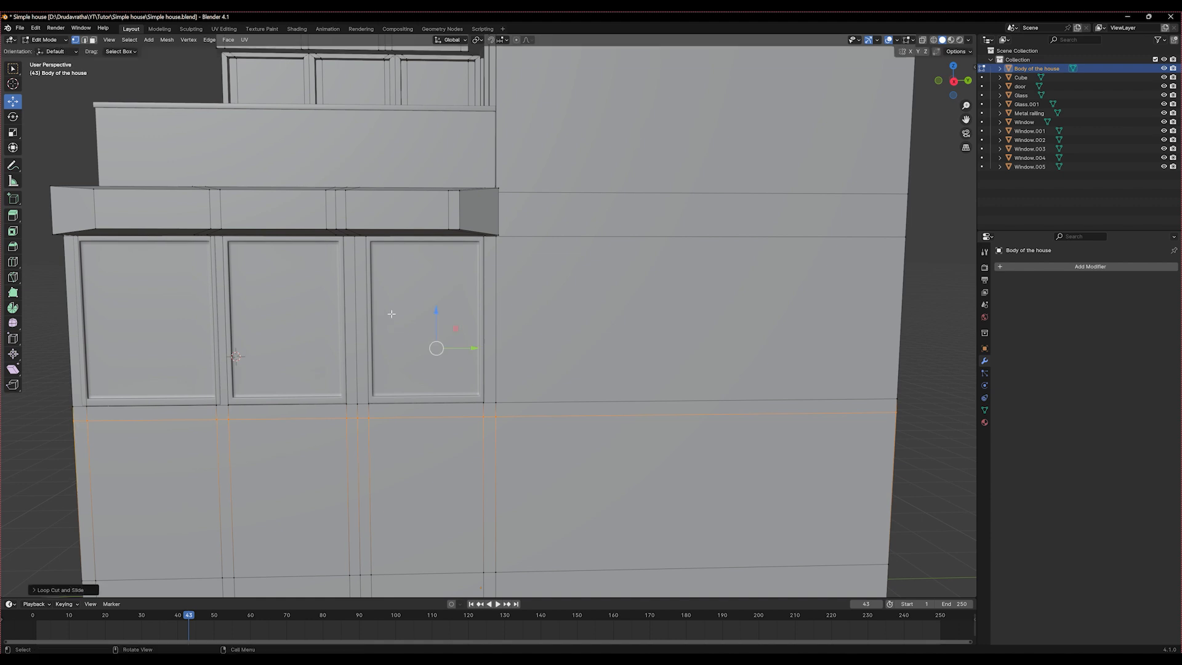
Extrude the wall faces beside, between and below the three lower windows slightly outward along X to form a raised surround
key(3)
click(436, 412)
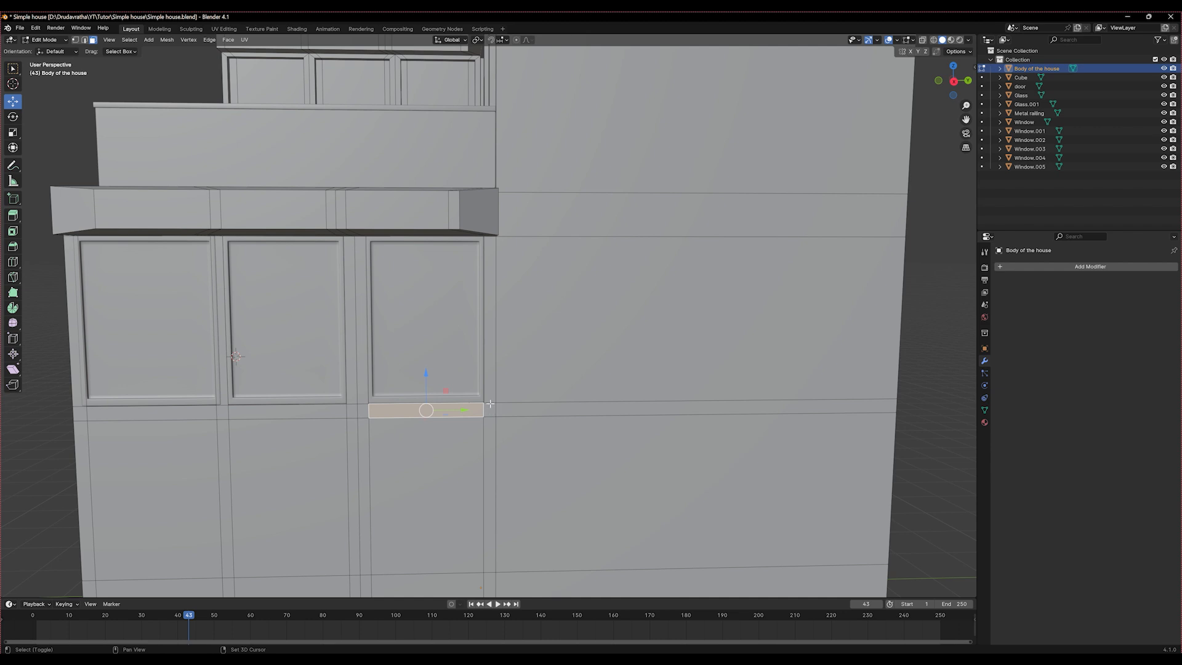
shift+click(494, 375)
shift+click(489, 410)
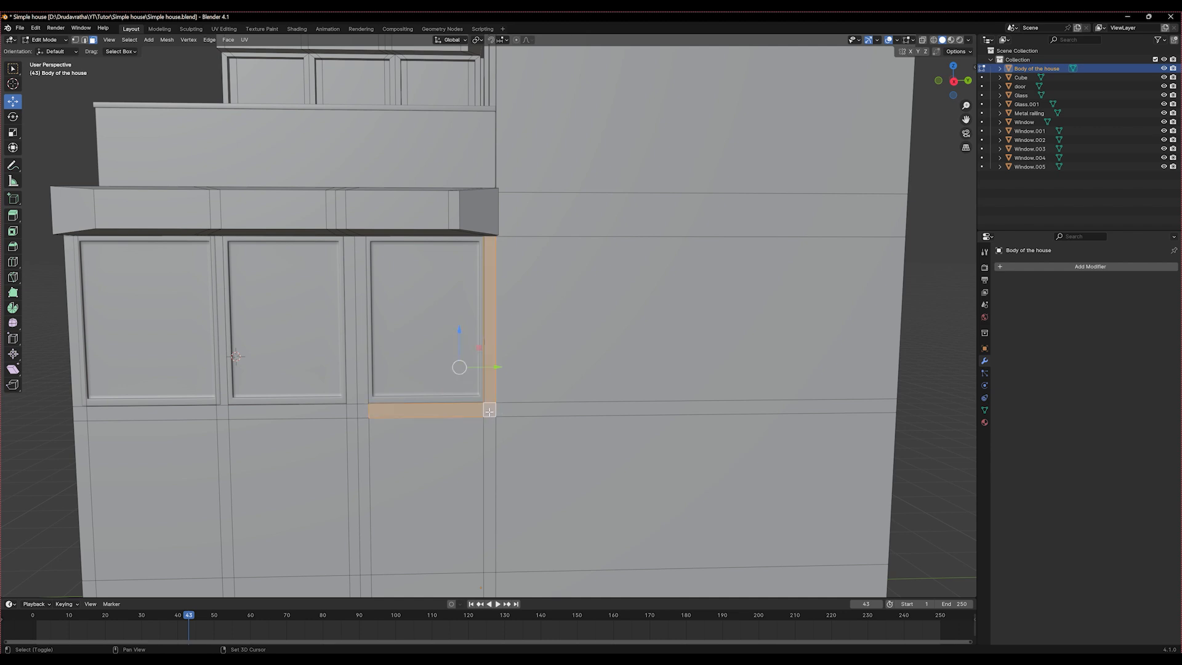
shift+click(363, 411)
shift+click(352, 410)
shift+click(356, 387)
shift+click(361, 388)
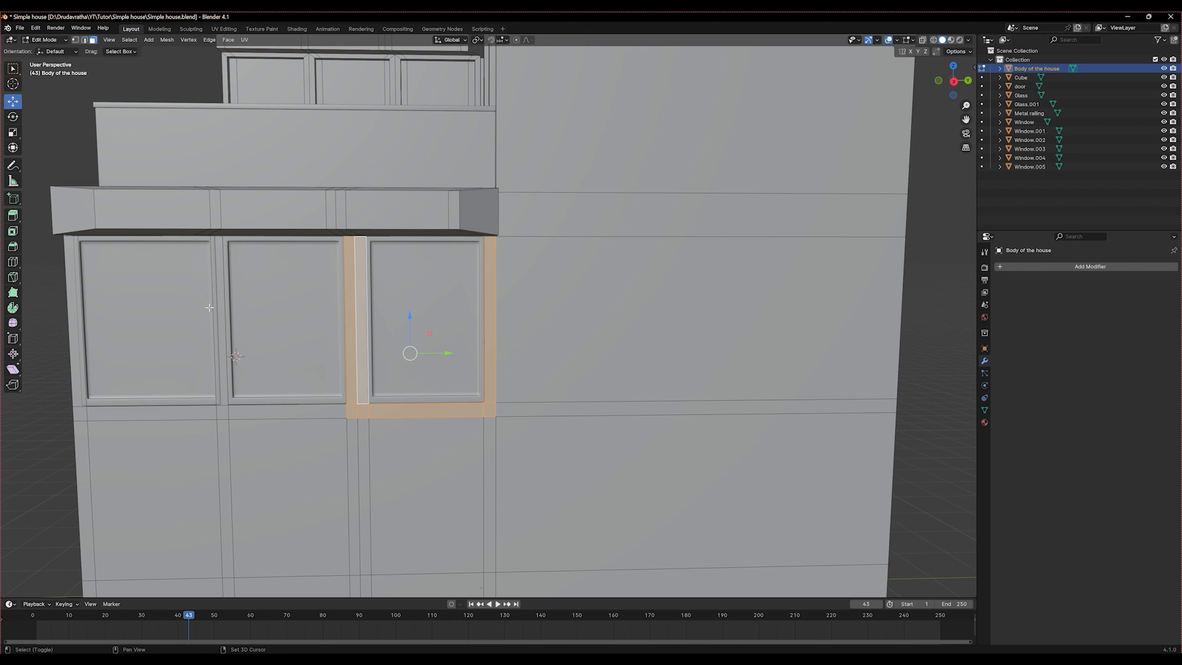
shift+click(223, 368)
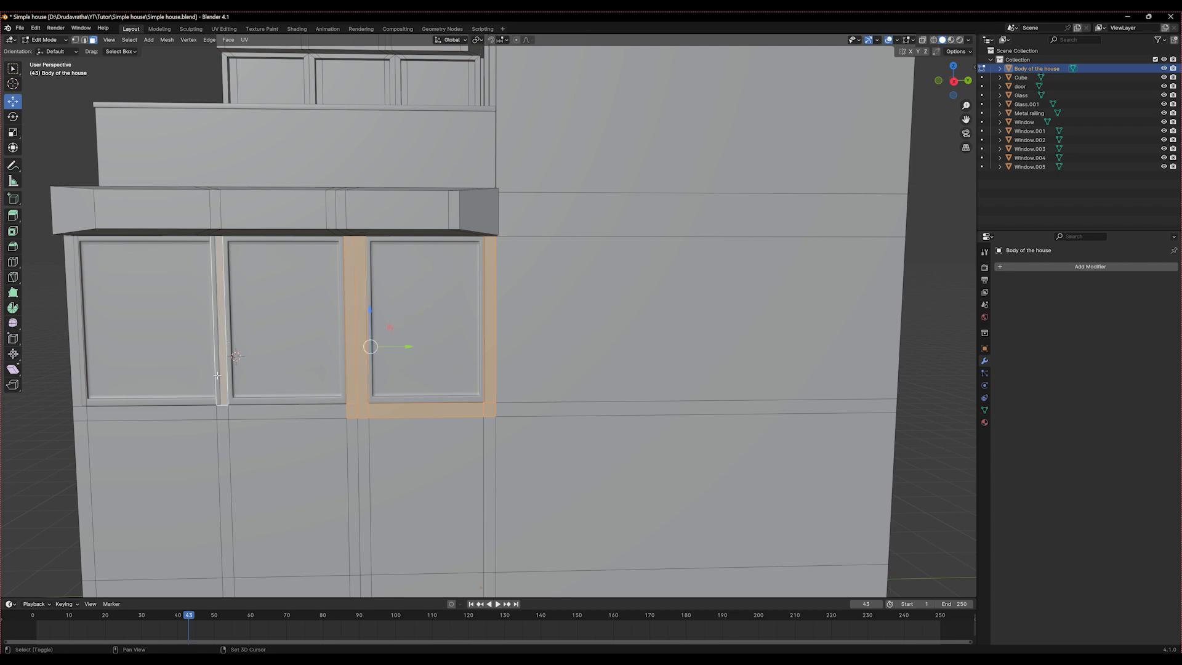
shift+click(257, 413)
shift+click(222, 411)
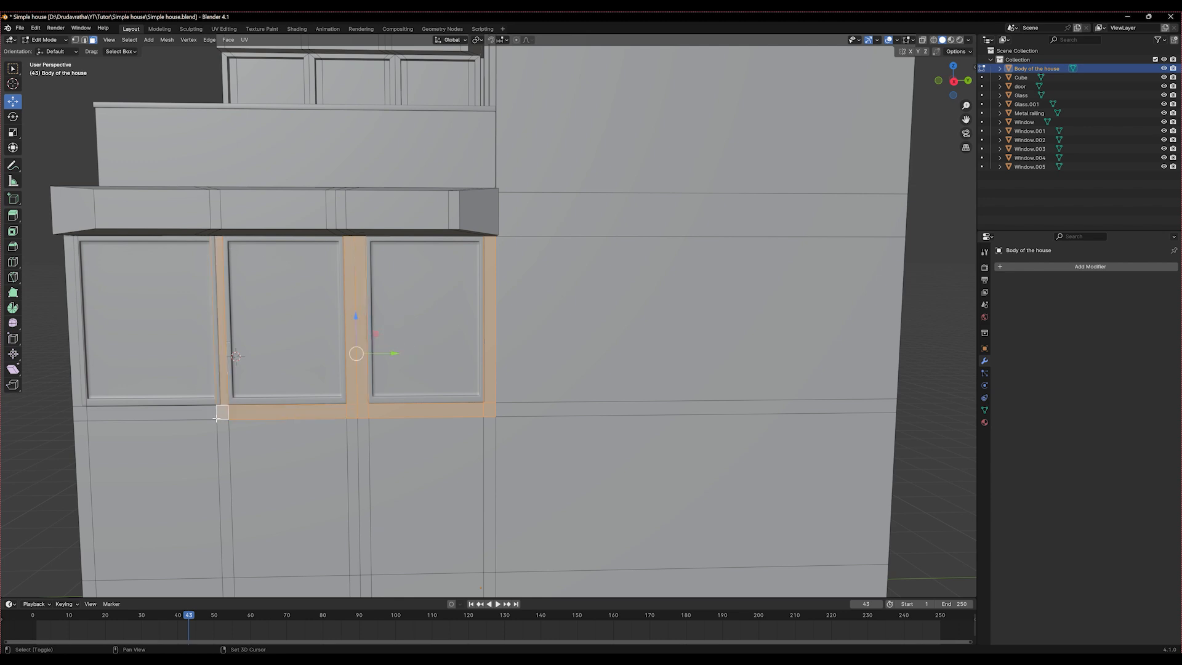
shift+click(87, 411)
shift+click(80, 413)
shift+click(78, 394)
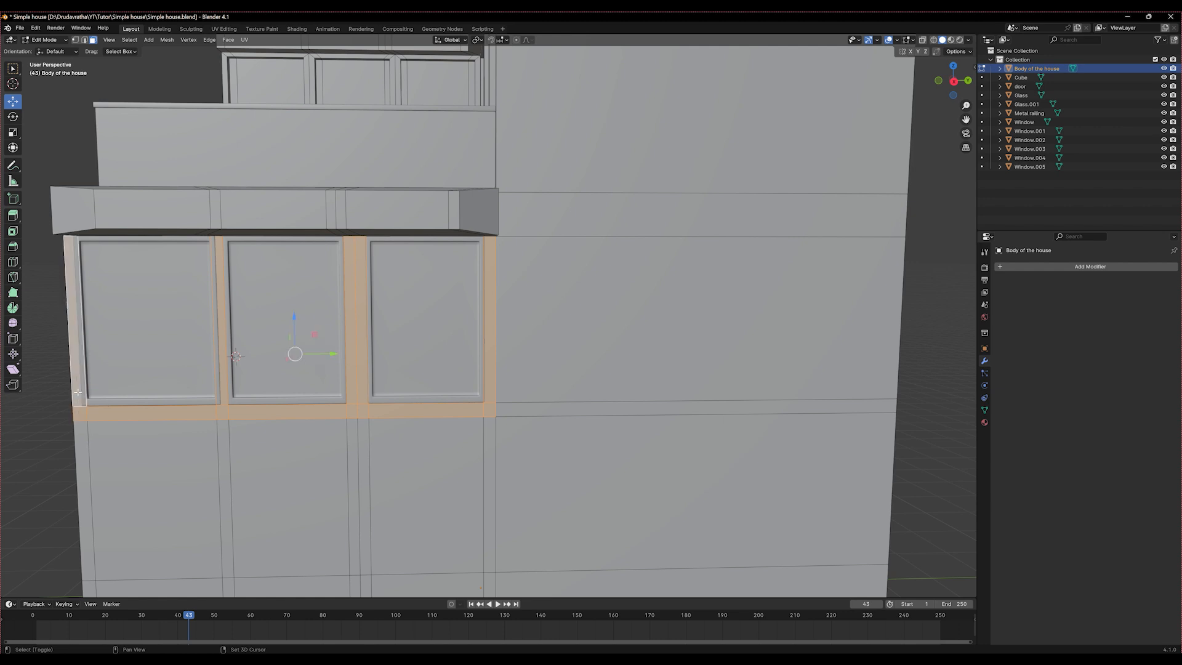
middle_drag(163, 366, 80, 359)
key(e)
right_click(177, 336)
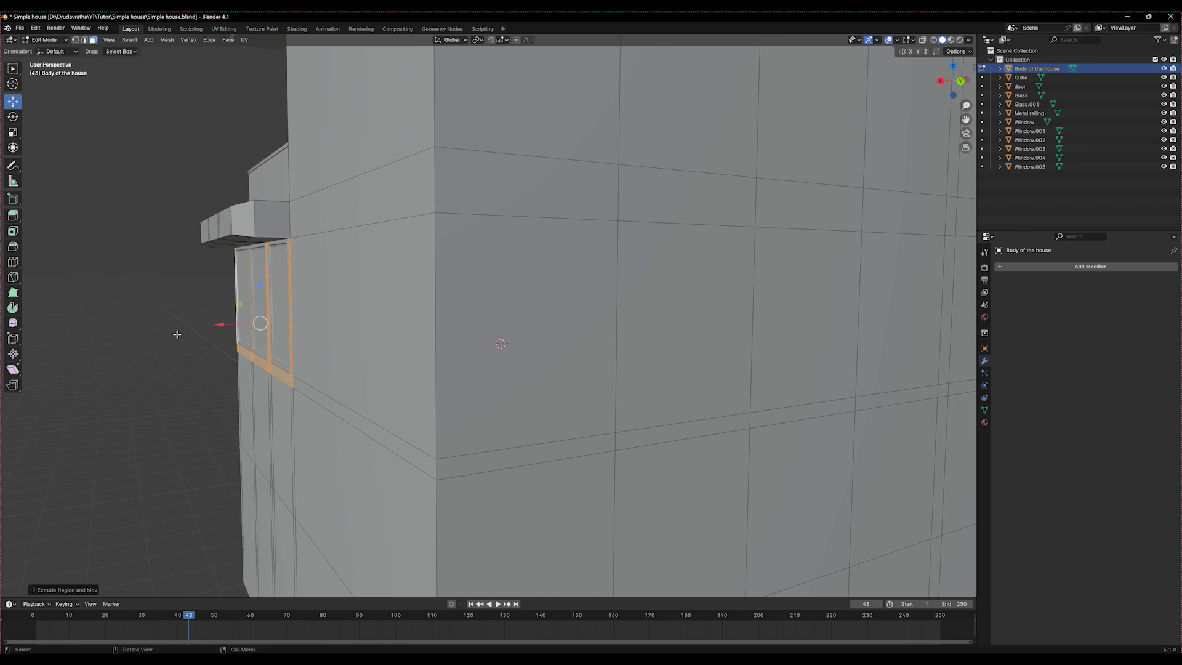
drag(227, 323, 214, 327)
middle_drag(214, 327, 286, 369)
key(Tab)
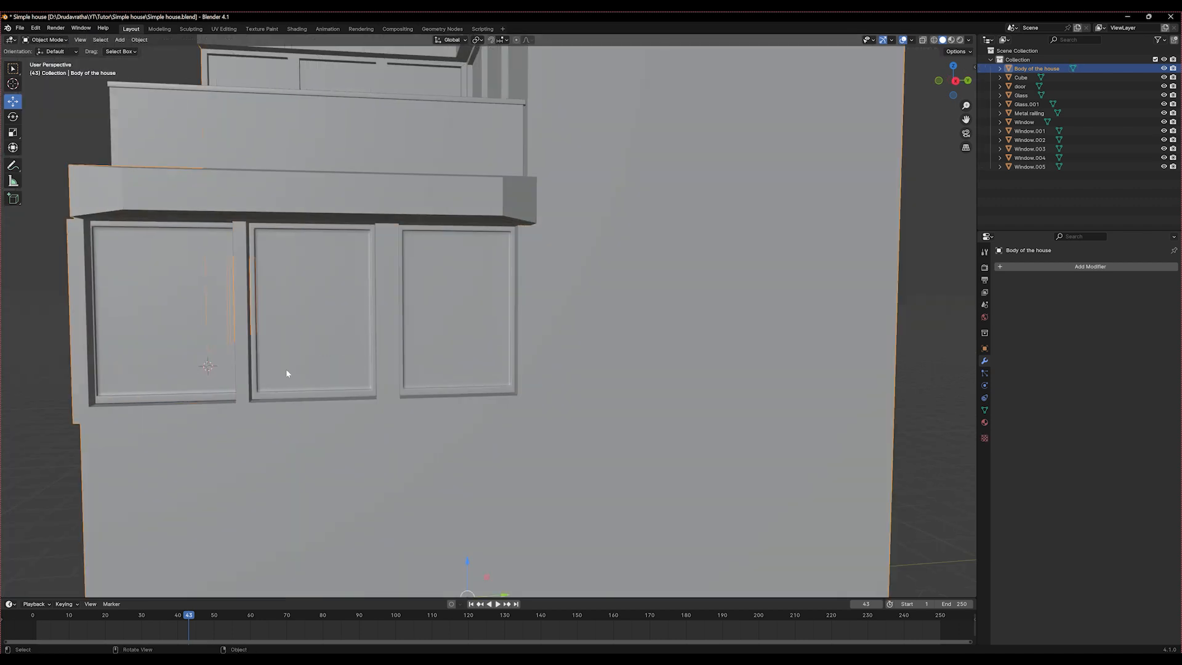
Narrow Window.003 slightly along Y, shift it along Y to fit between the new pillars, and save the file
click(188, 358)
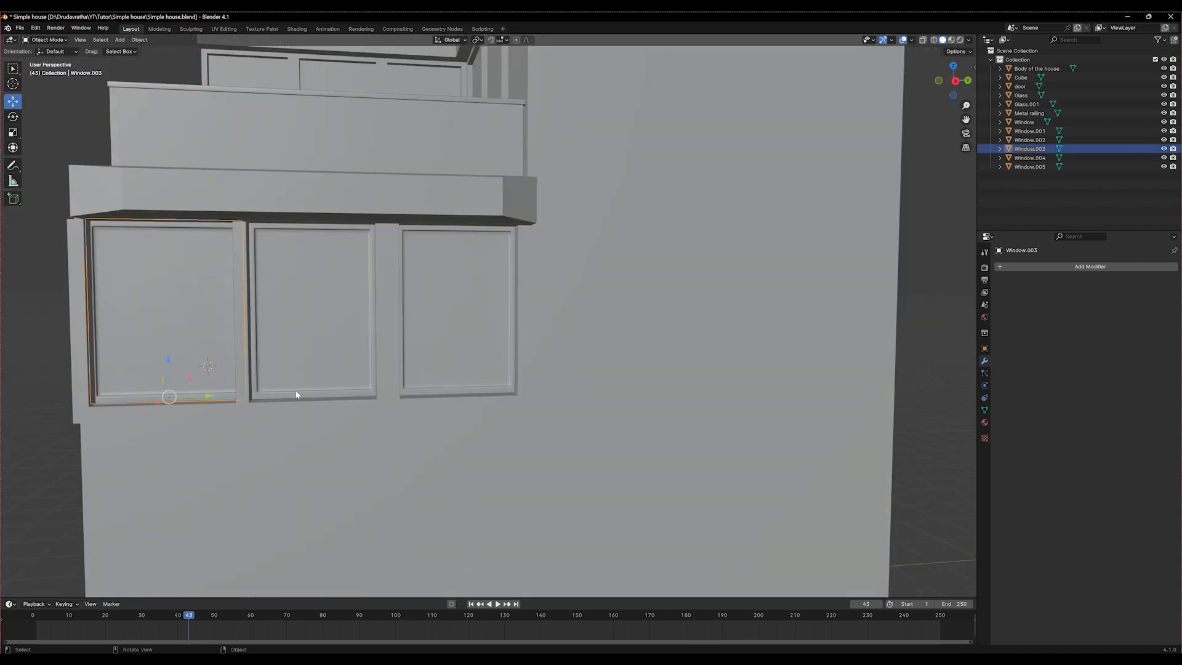
key(s)
key(y)
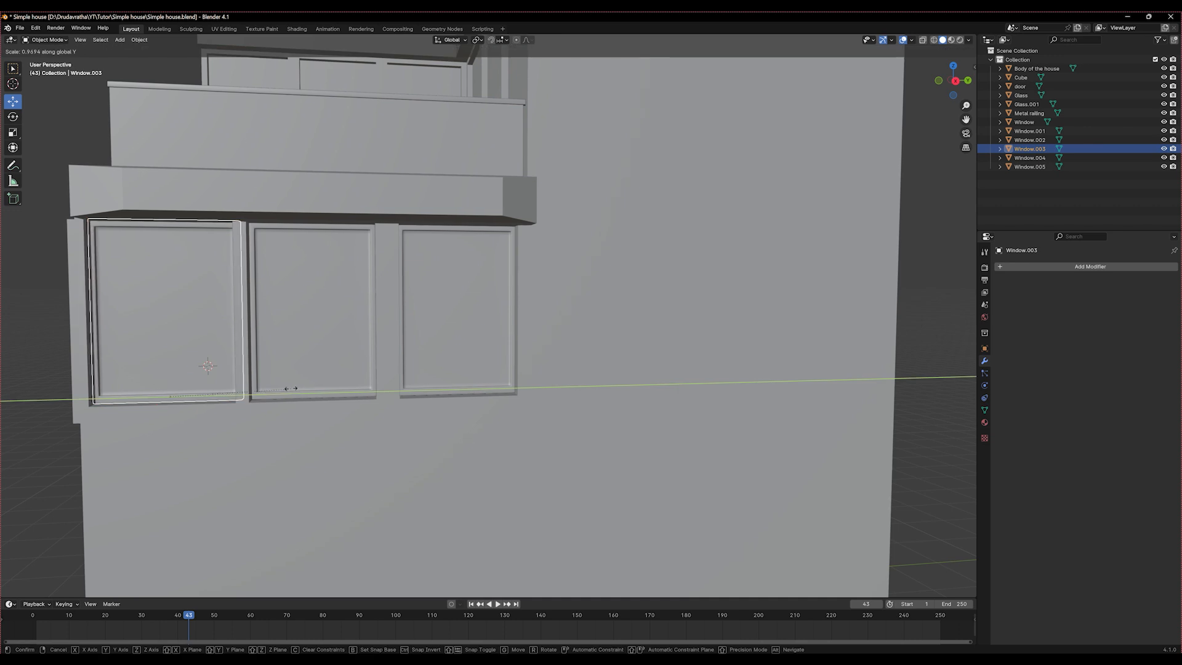
click(190, 398)
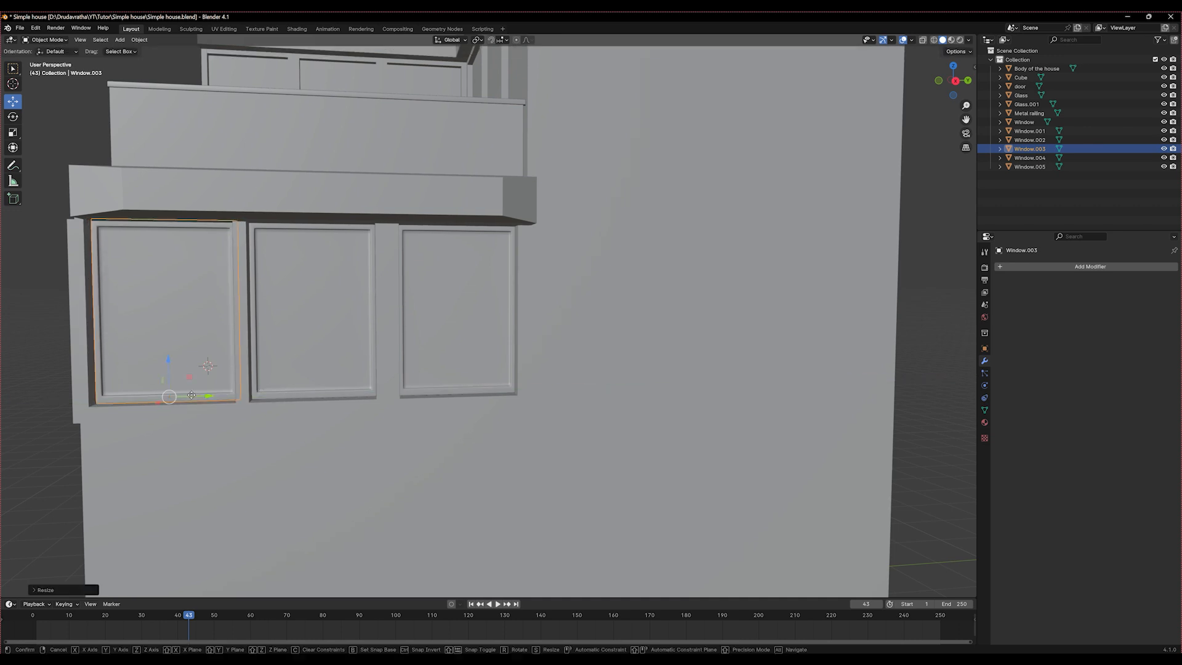
key(g)
key(y)
click(189, 396)
middle_drag(189, 396, 346, 409)
click(157, 407)
key(ctrl+s)
Add a vertical loop cut to the house body just beside the last window of the row on the door side
click(320, 412)
key(Tab)
key(ctrl+r)
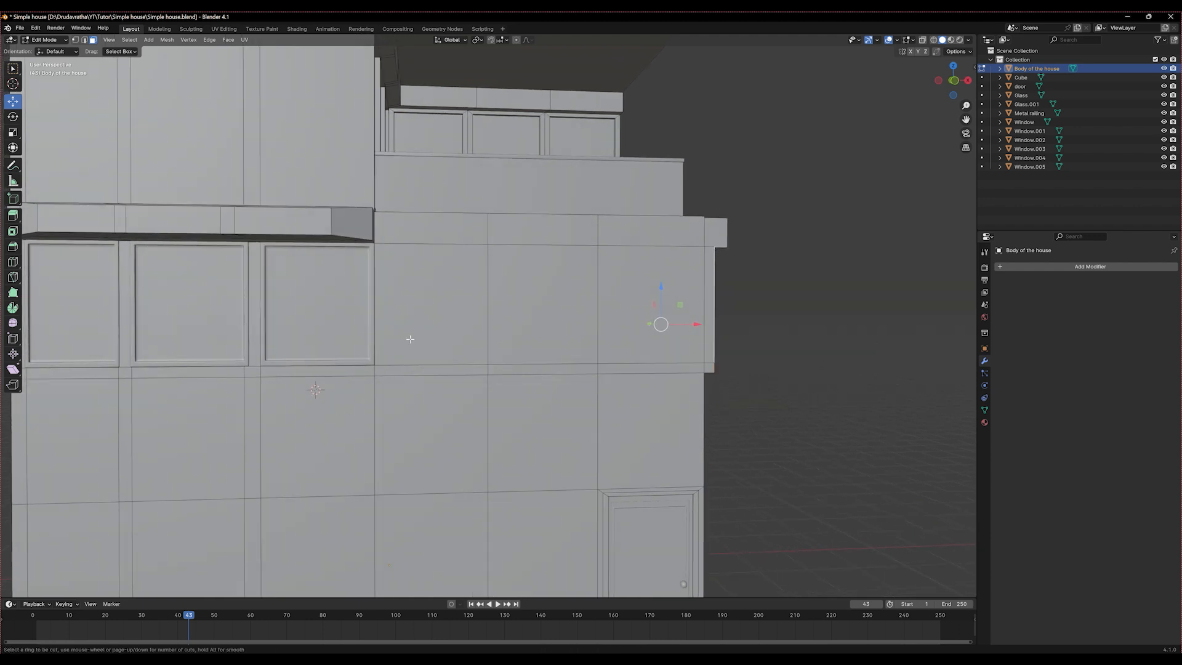
click(403, 369)
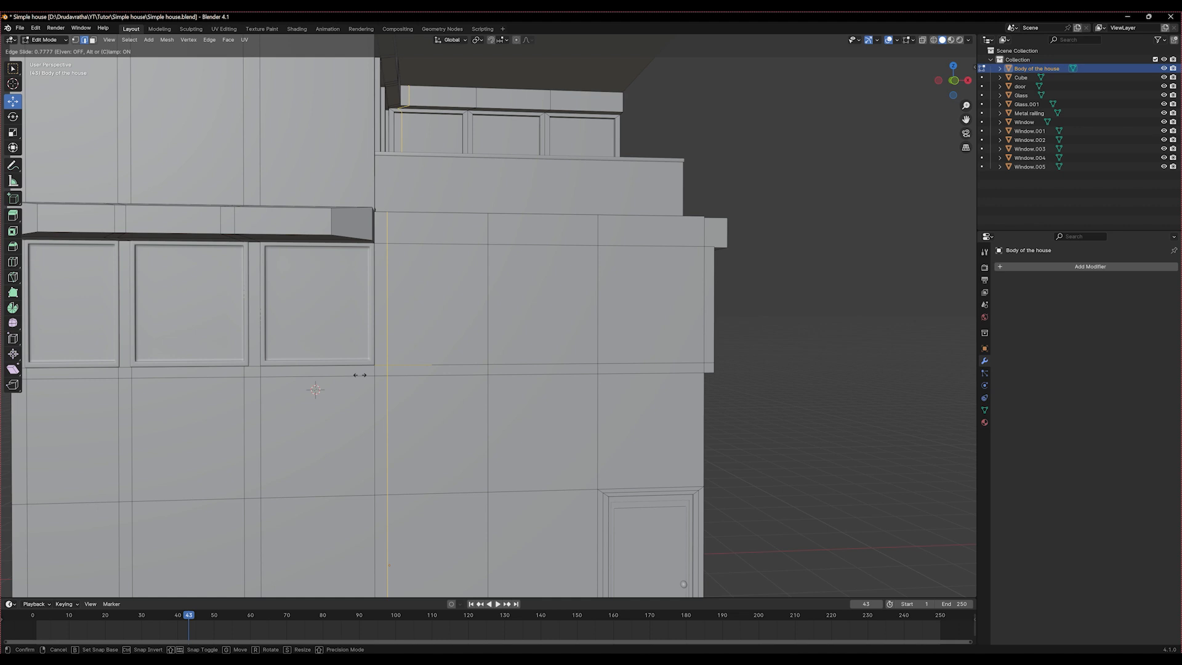
click(360, 375)
Extrude the wall faces beside, between and below the door side's three windows slightly outward along Y to form a matching surround
shift+middle_drag(256, 370, 354, 377)
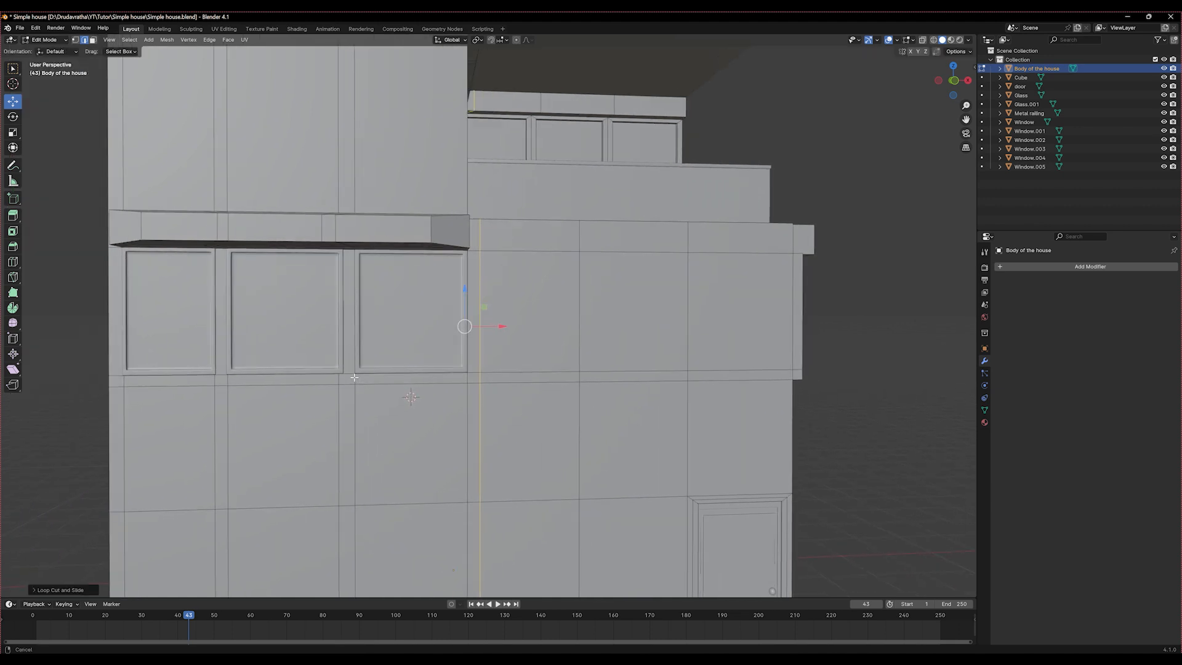
key(3)
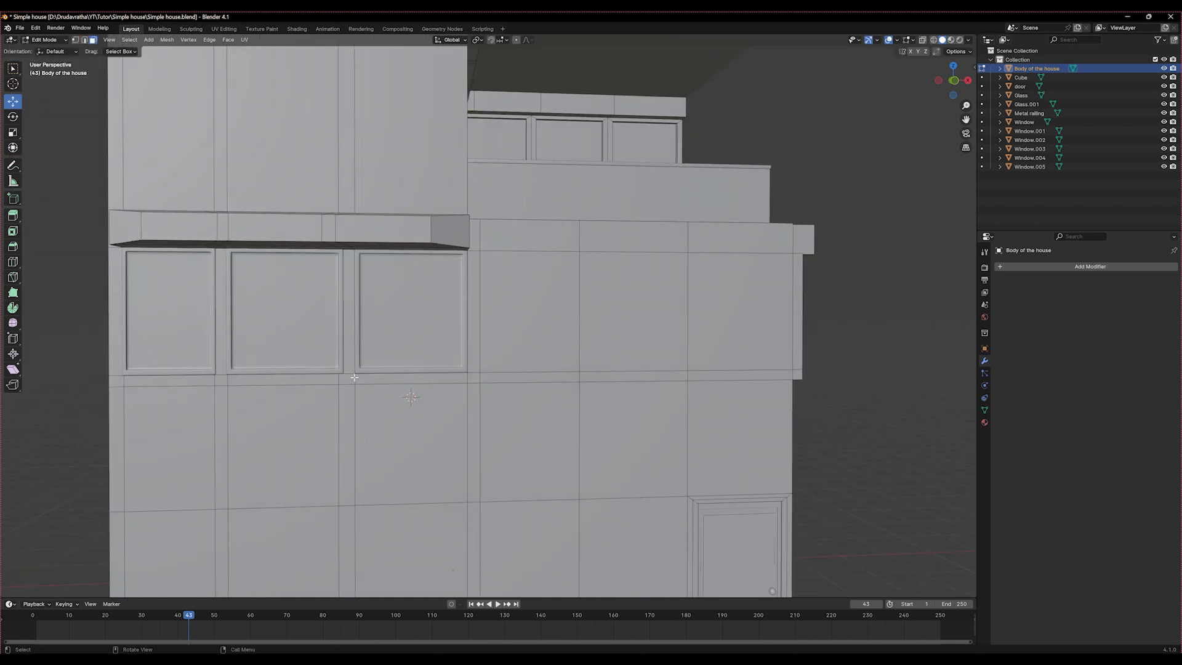
click(473, 336)
shift+click(409, 385)
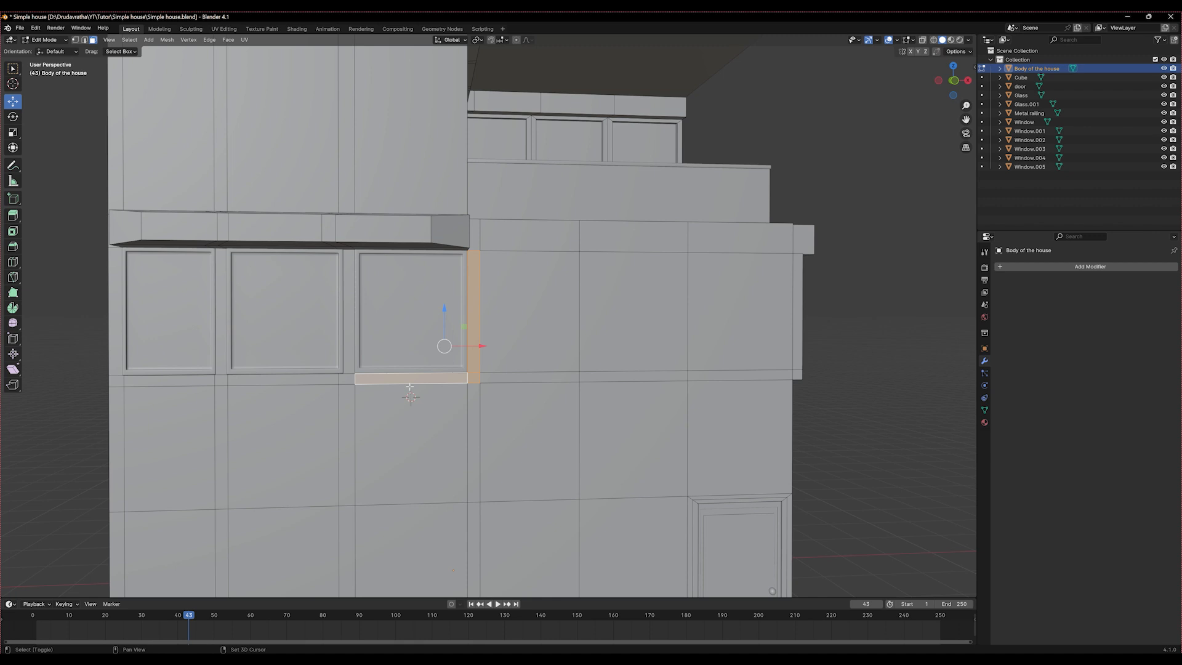
shift+click(343, 379)
shift+click(348, 363)
shift+click(290, 379)
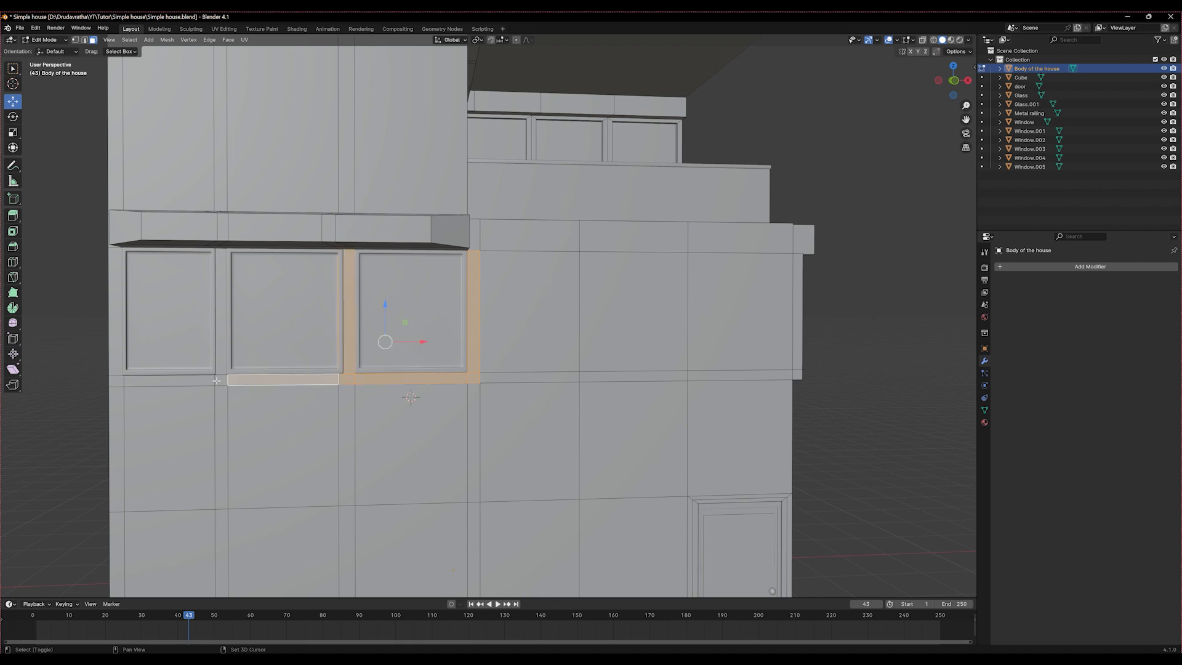
shift+click(216, 381)
shift+click(216, 374)
shift+click(175, 380)
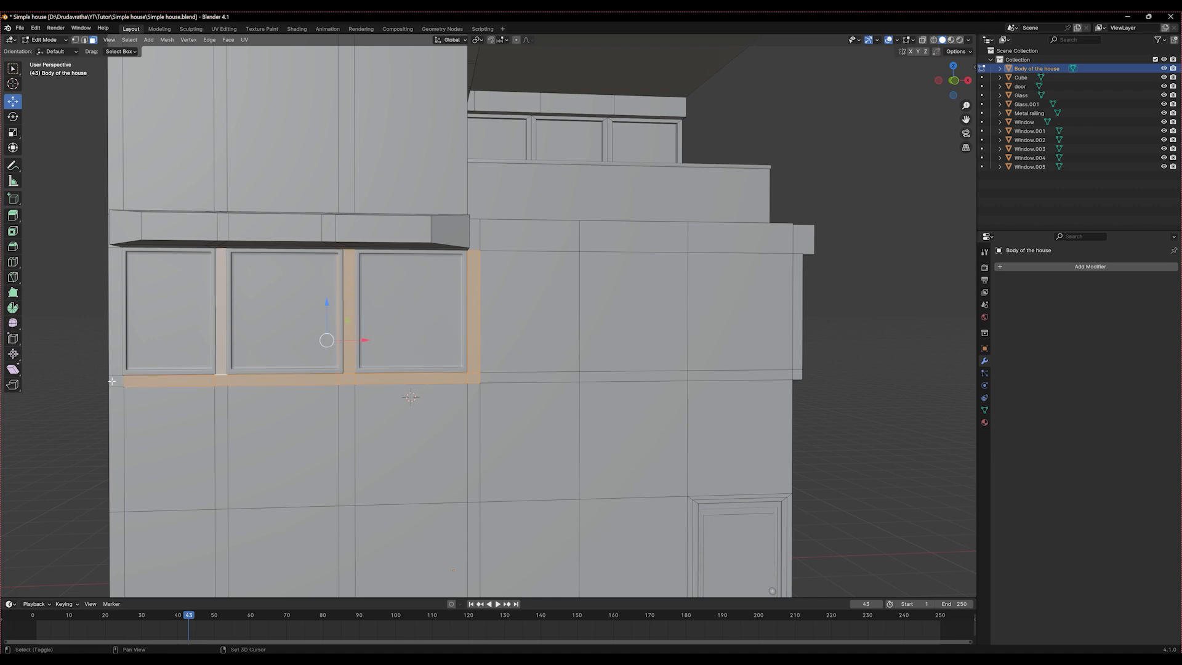
shift+click(116, 380)
shift+click(117, 369)
middle_drag(244, 389, 337, 402)
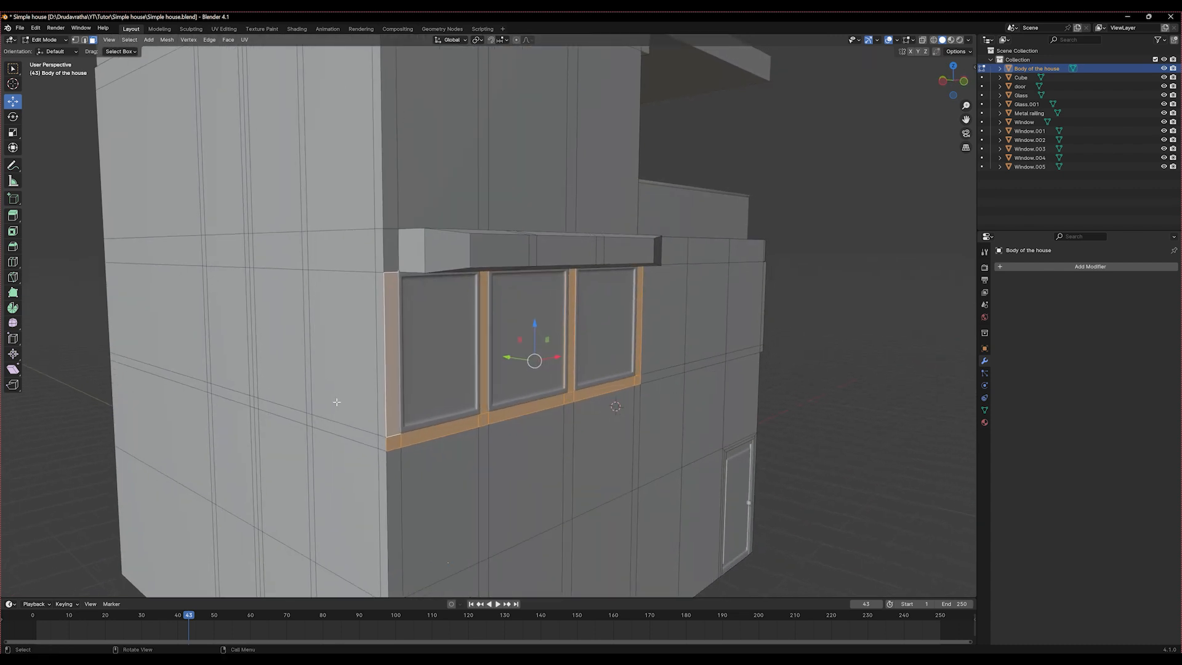
key(e)
right_click(337, 402)
drag(508, 359, 523, 365)
middle_drag(522, 364, 469, 414)
key(Tab)
Narrow Window.002 slightly along X so that it fits between the pillars
click(124, 336)
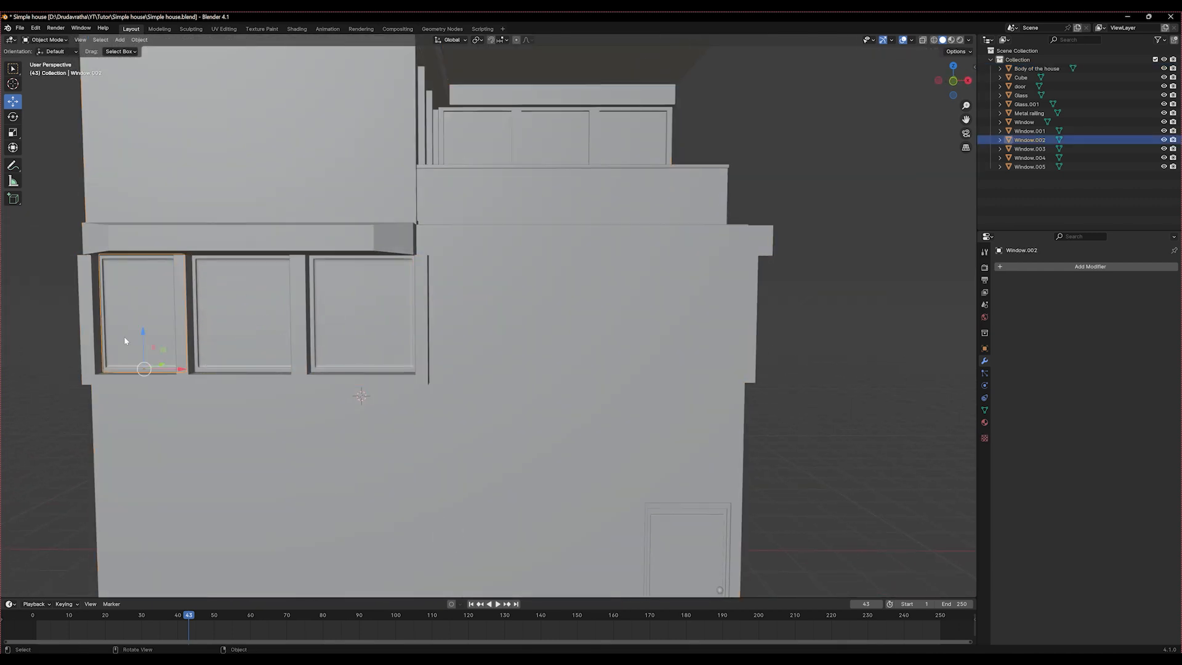
key(s)
key(x)
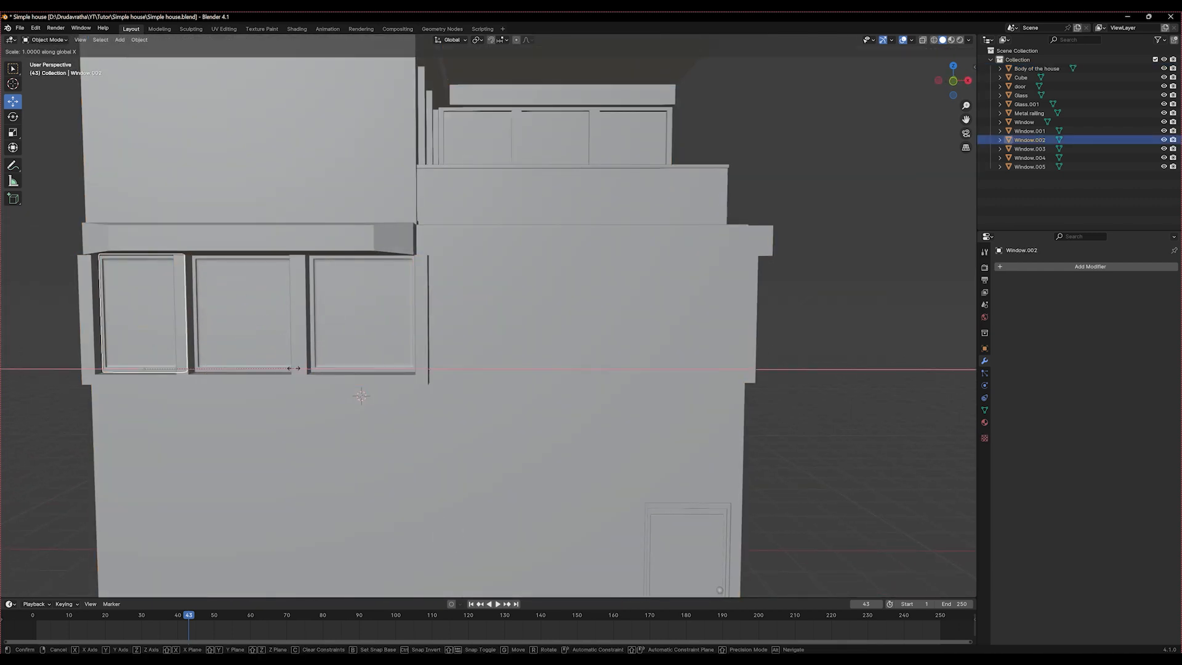
click(288, 367)
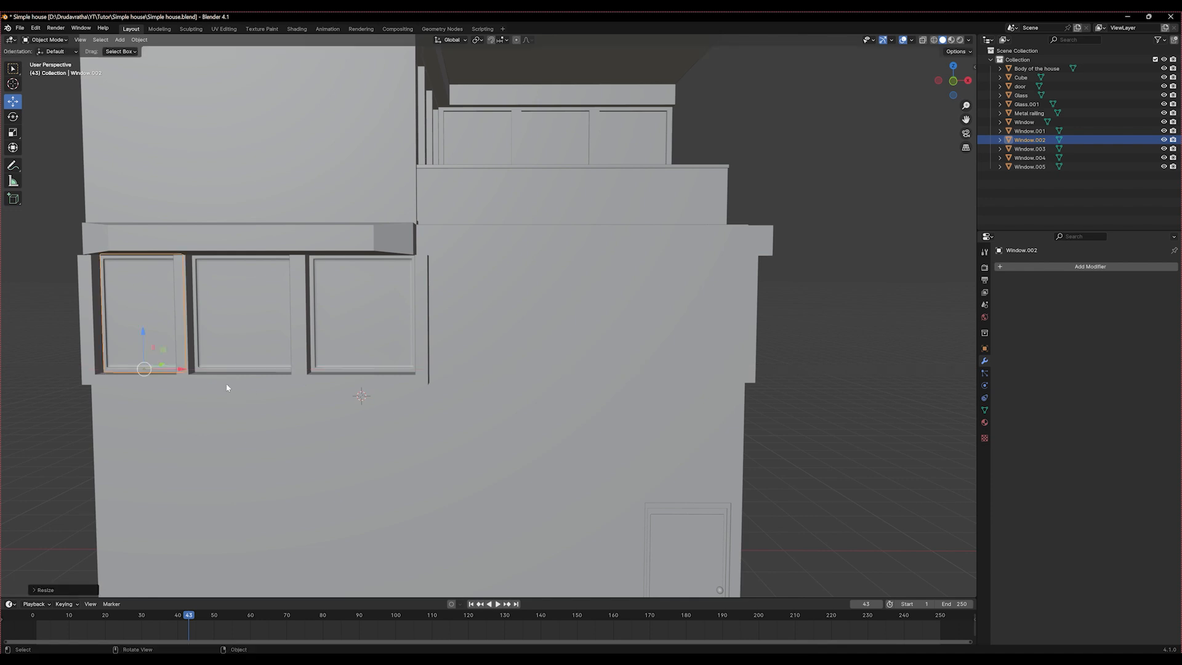
Scale Window.001 to about 0.92 along X, nudge it along X between its pillars, and save the file
shift+middle_drag(140, 349, 312, 362)
click(419, 376)
key(s)
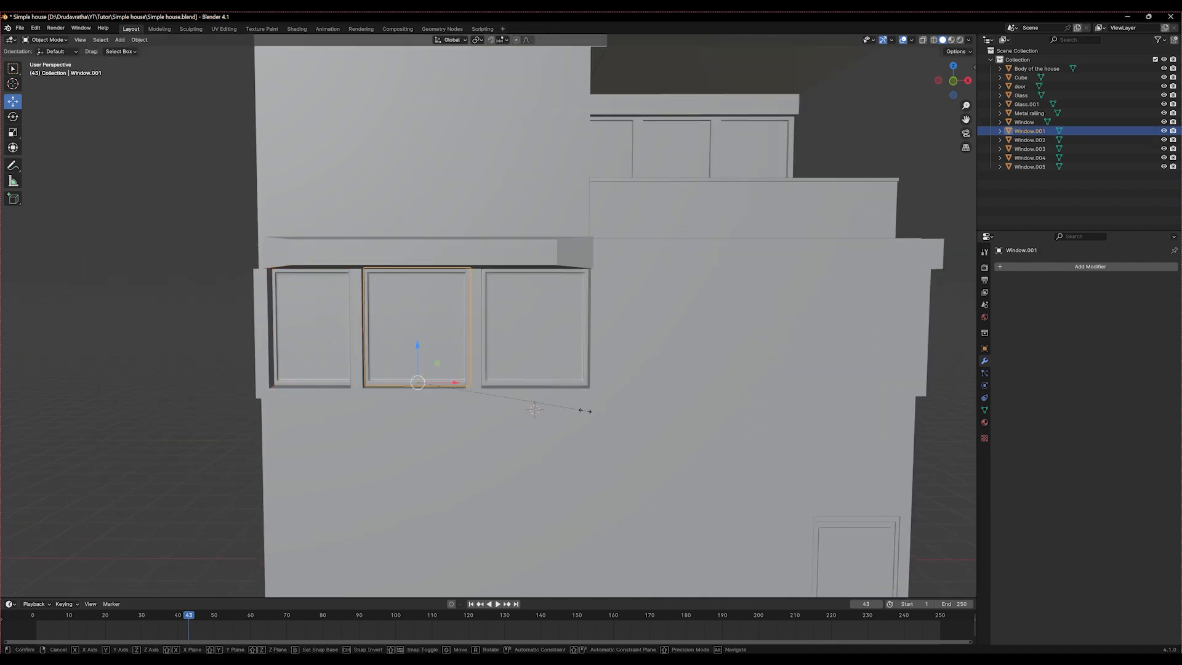
key(x)
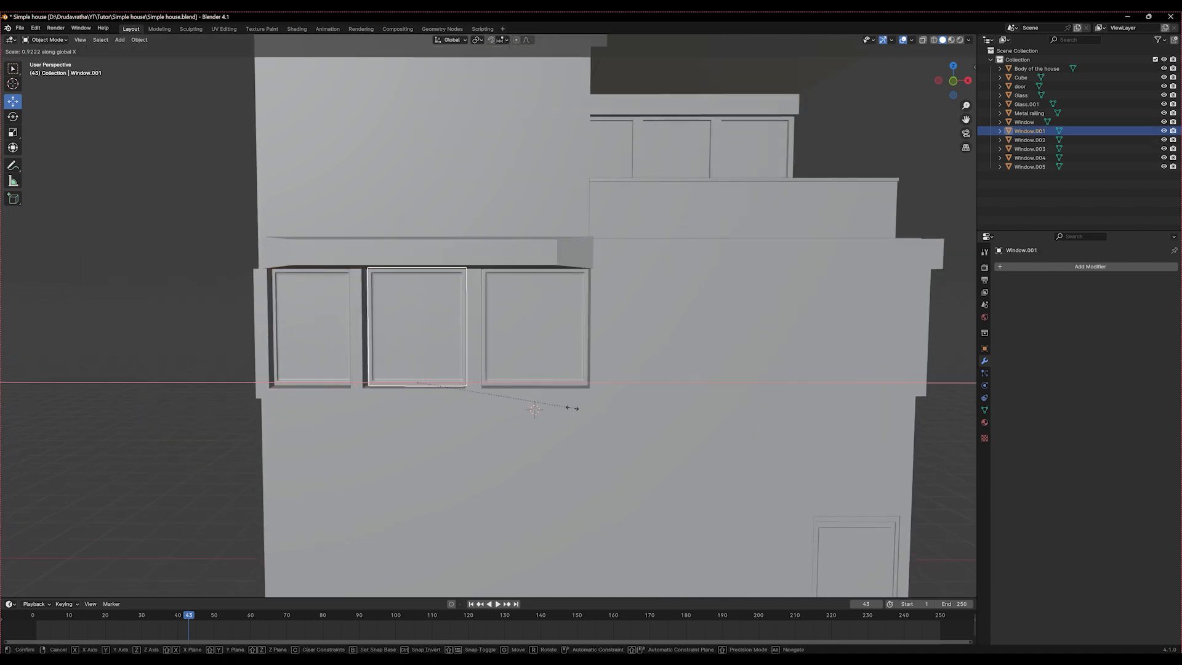
click(569, 409)
drag(453, 384, 450, 386)
key(ctrl+s)
Examine the whole house from several sides to check the extruded window surrounds
scroll(493, 388, down, 5)
middle_drag(422, 431, 487, 425)
click(696, 559)
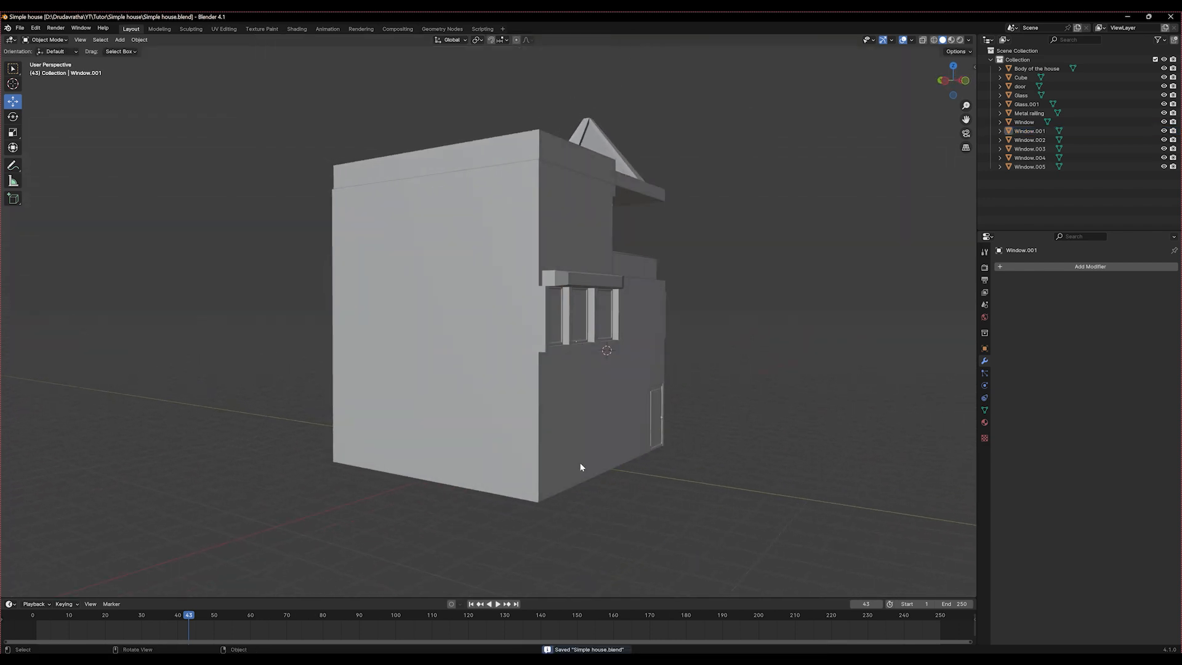
scroll(576, 453, down, 2)
middle_drag(573, 448, 385, 478)
scroll(515, 459, up, 2)
scroll(453, 470, down, 4)
scroll(495, 454, up, 2)
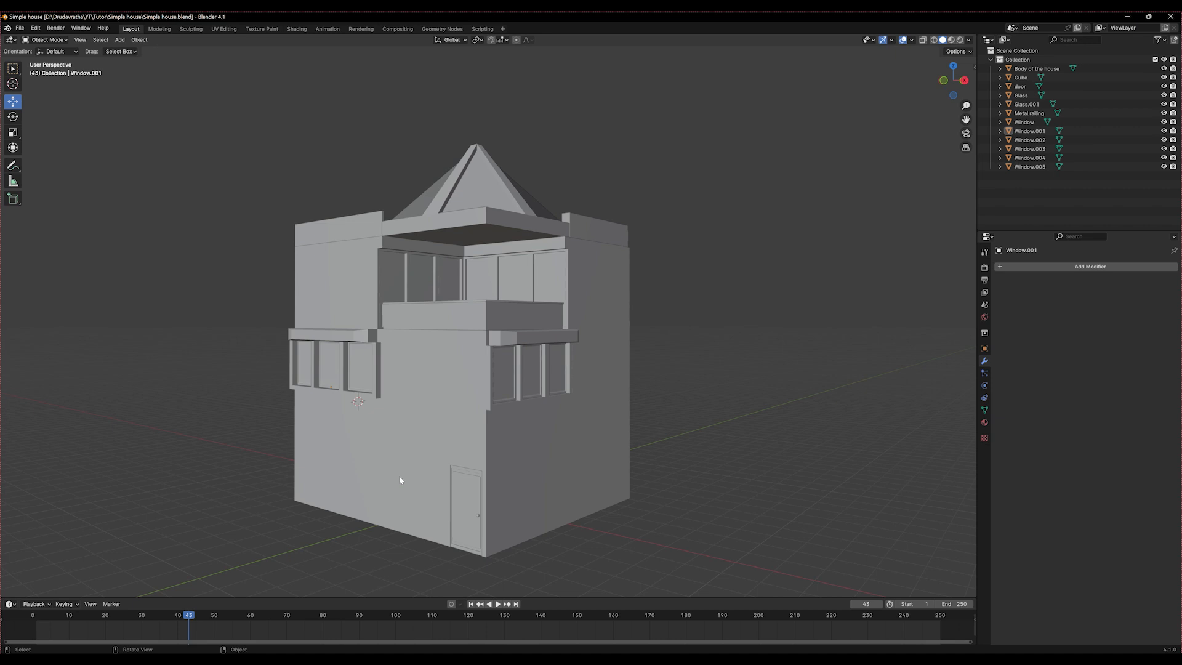
Select the house body and switch to the Shading workspace, framing the whole house in the material preview
click(400, 480)
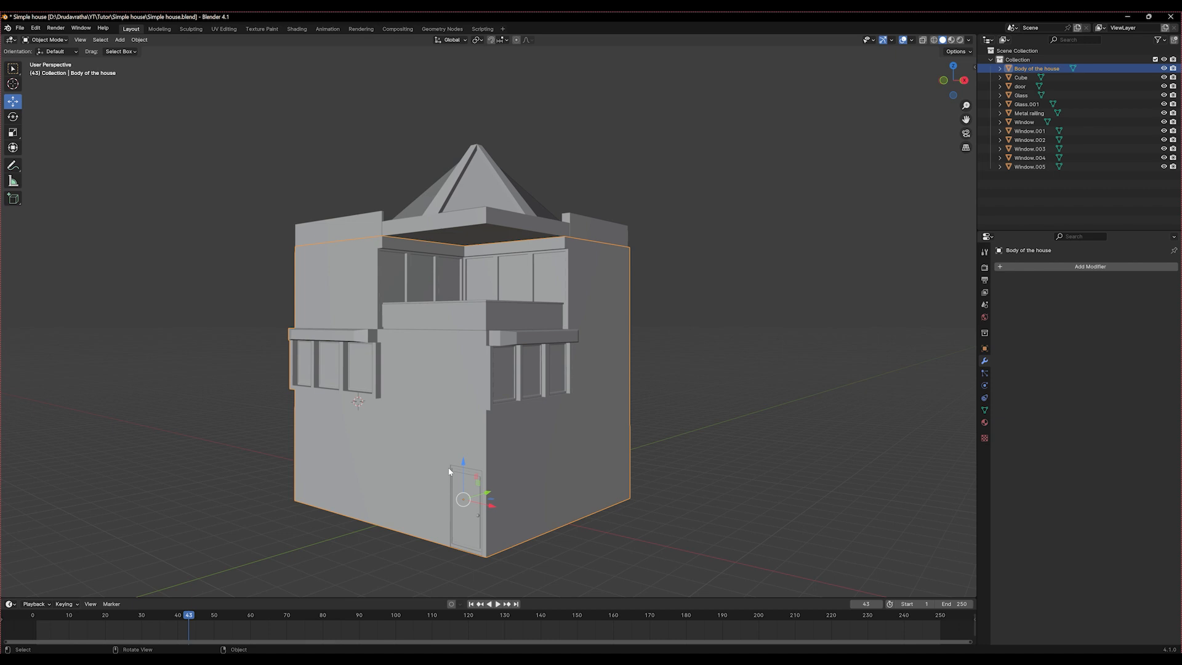
click(297, 29)
scroll(493, 271, down, 3)
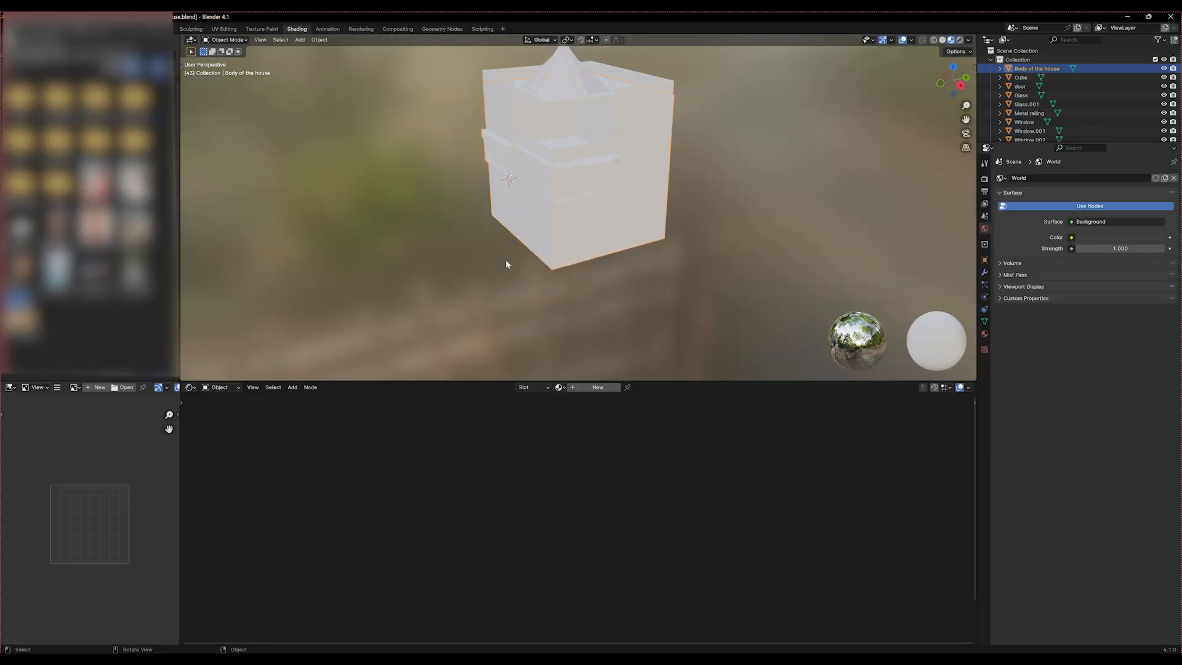
scroll(506, 264, up, 1)
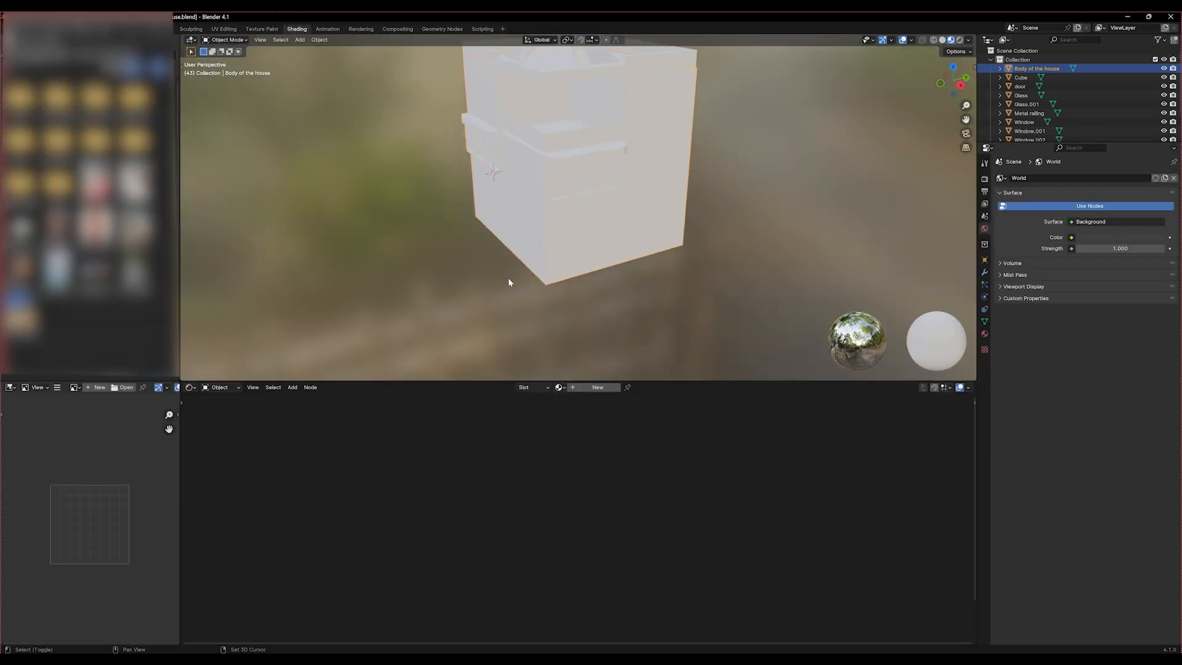
middle_drag(508, 282, 583, 333)
scroll(623, 326, up, 5)
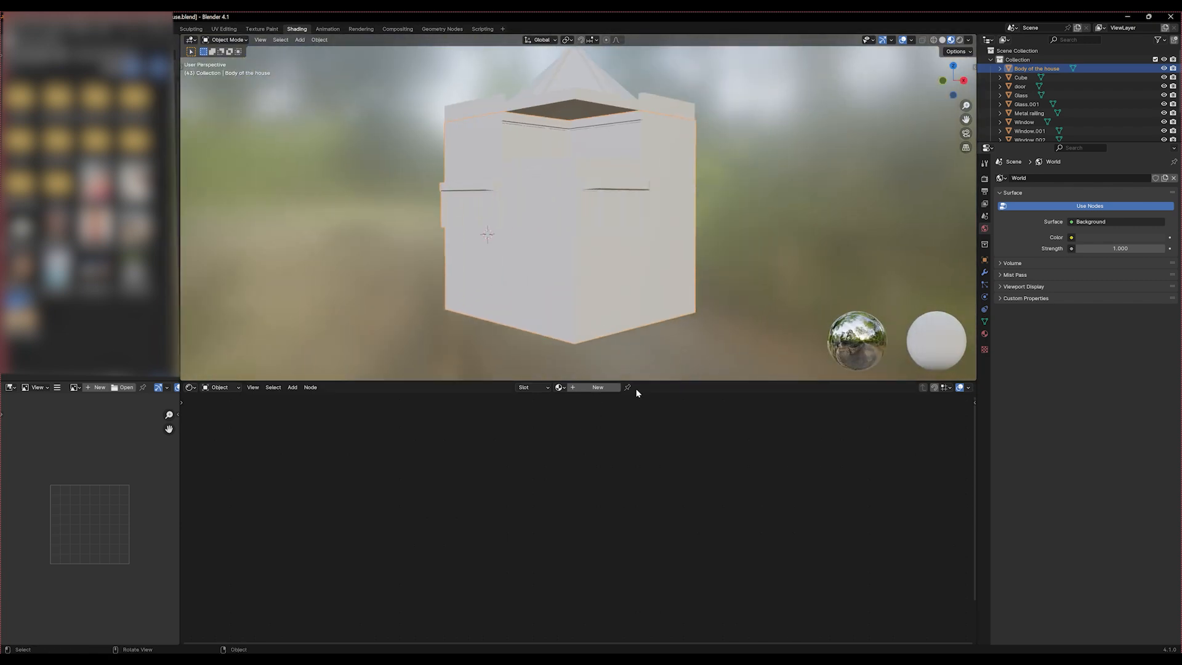
Create a new material for the house body and display its nodes and material properties
click(598, 387)
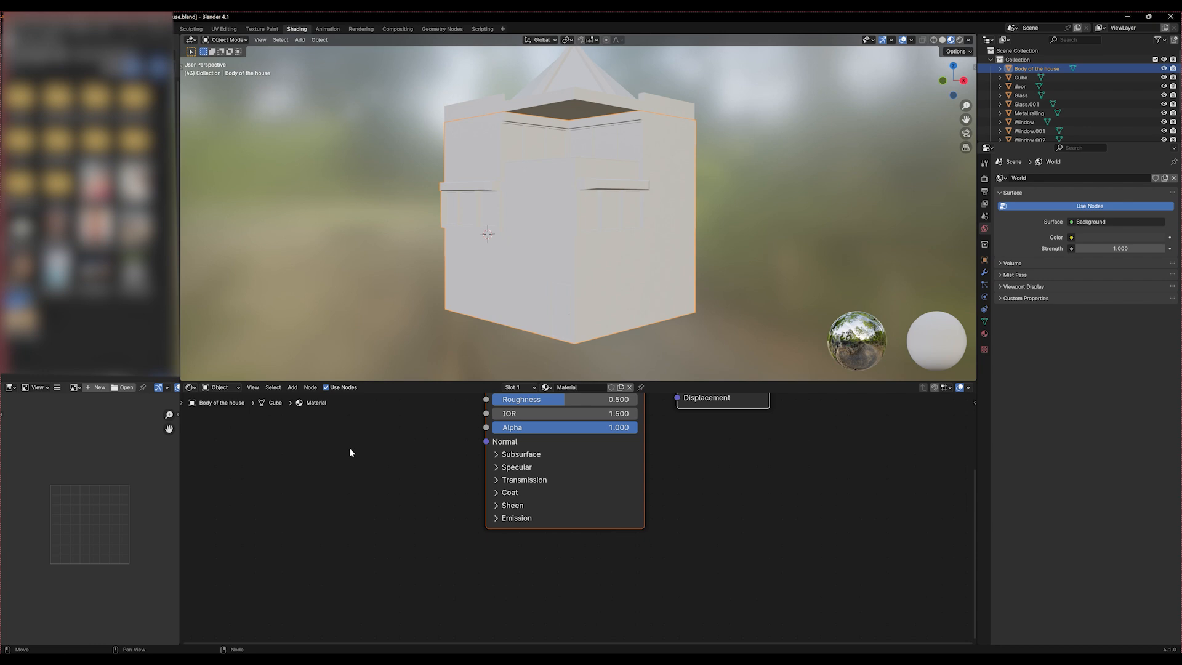
key(Home)
scroll(467, 517, up, 3)
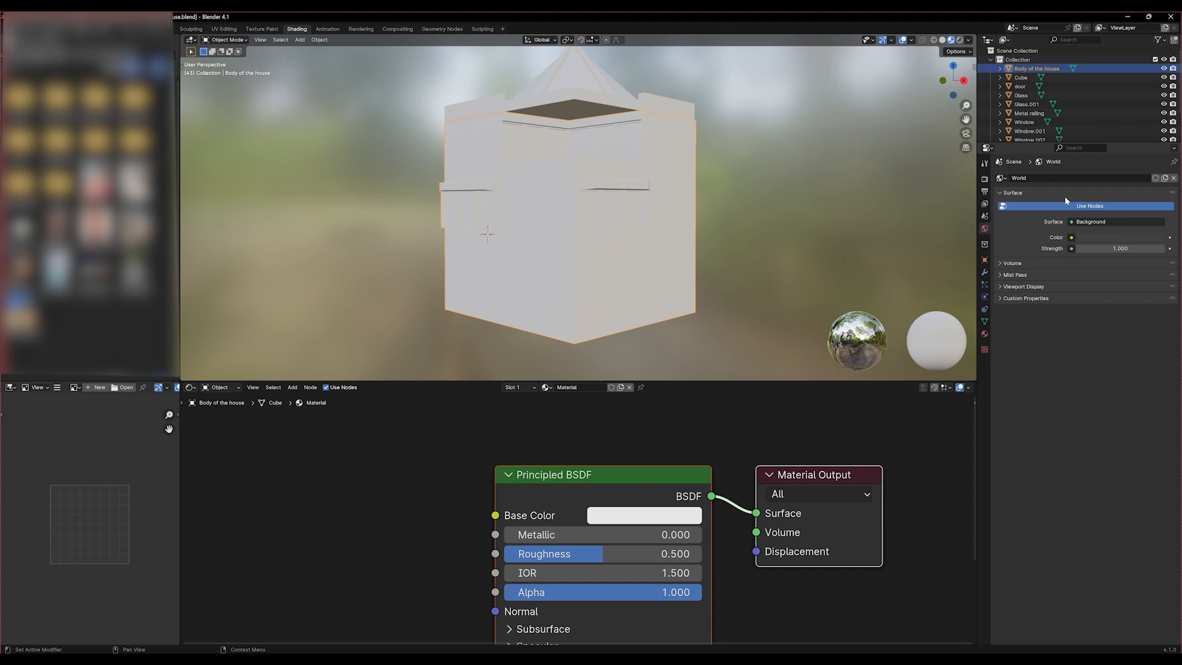
click(985, 335)
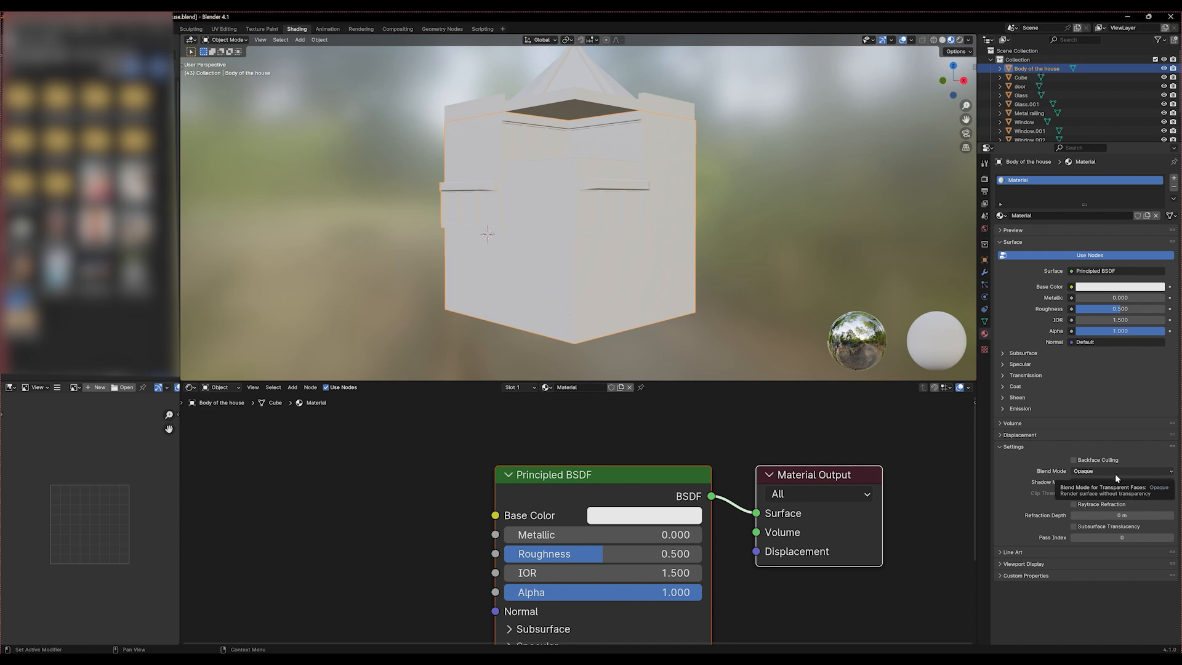
middle_drag(737, 609, 733, 491)
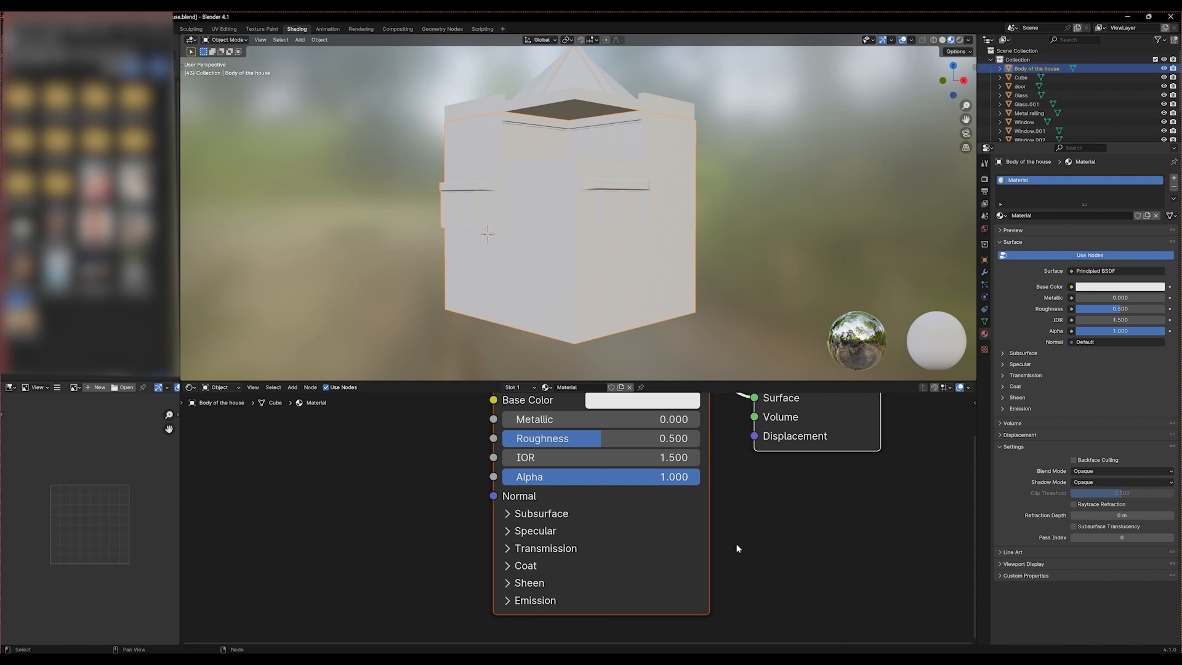
middle_drag(767, 527, 762, 596)
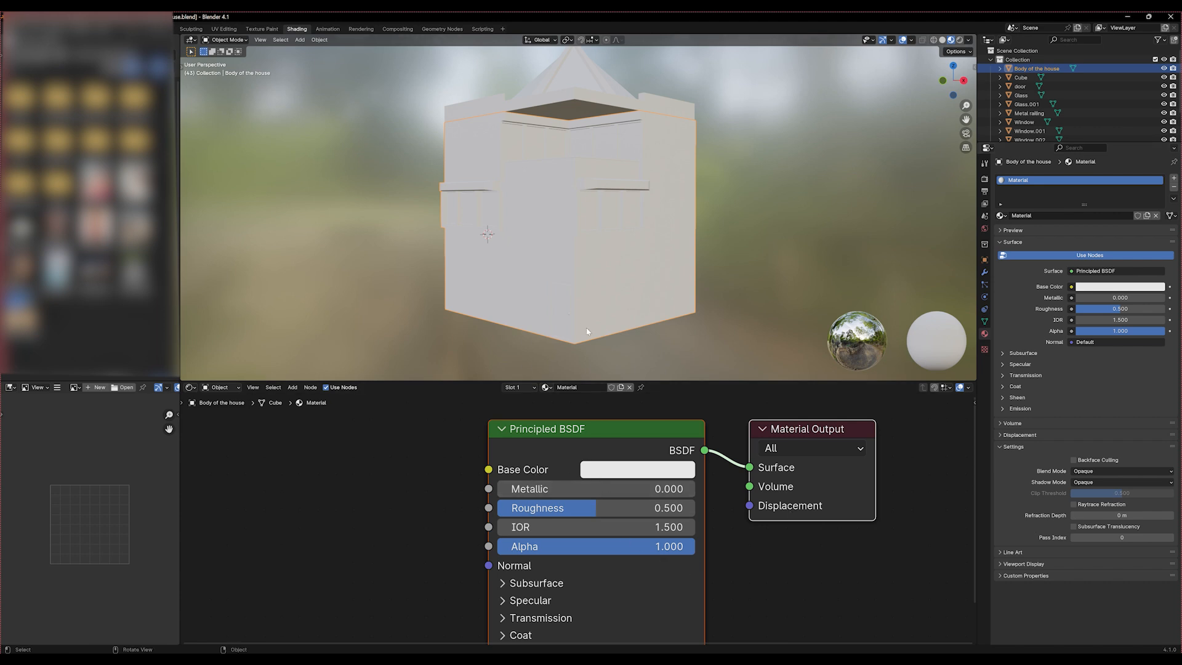
Darken the base color of the house body's material to a light grey
click(612, 472)
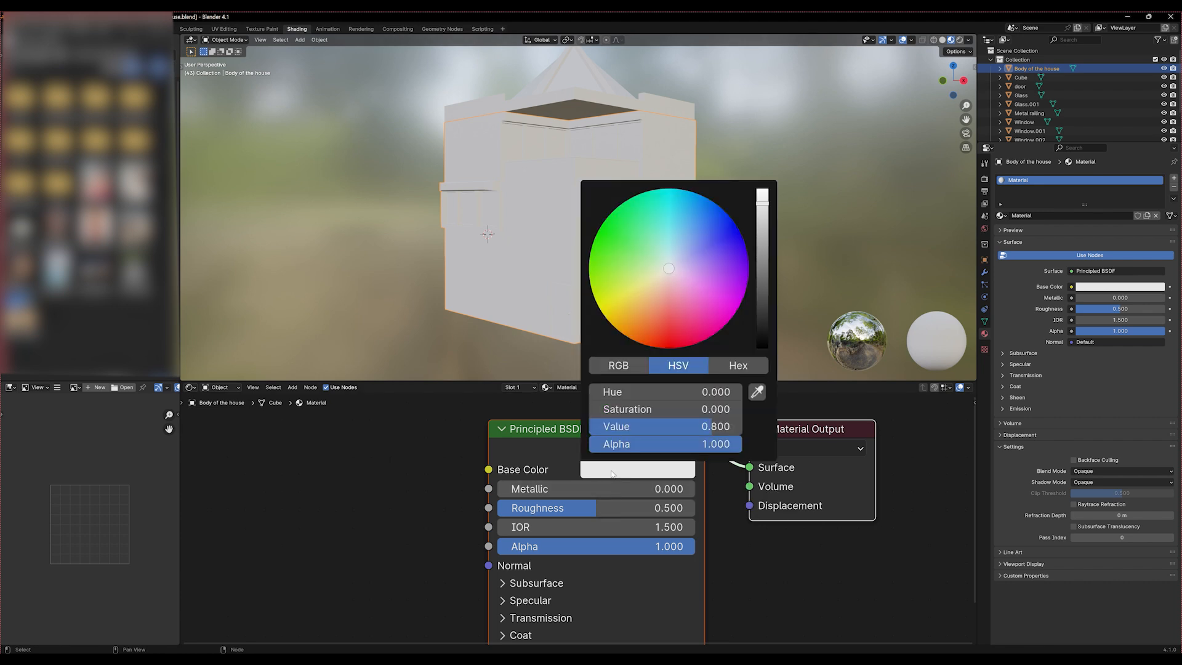
click(633, 465)
click(625, 474)
drag(766, 205, 762, 234)
mouse_move(449, 290)
middle_down()
mouse_move(478, 312)
mouse_move(610, 308)
mouse_move(395, 293)
mouse_move(597, 290)
mouse_move(456, 294)
middle_up()
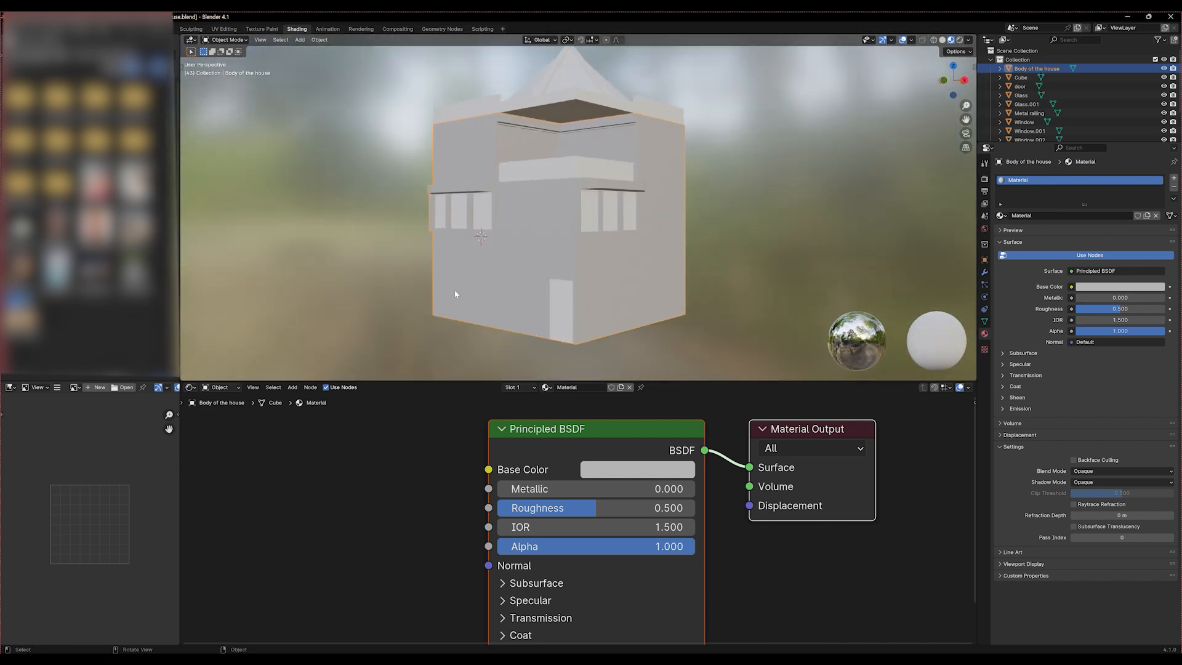
In Edit Mode, select the front and side faces of the frame and pillars around the three-pane window
scroll(455, 294, up, 6)
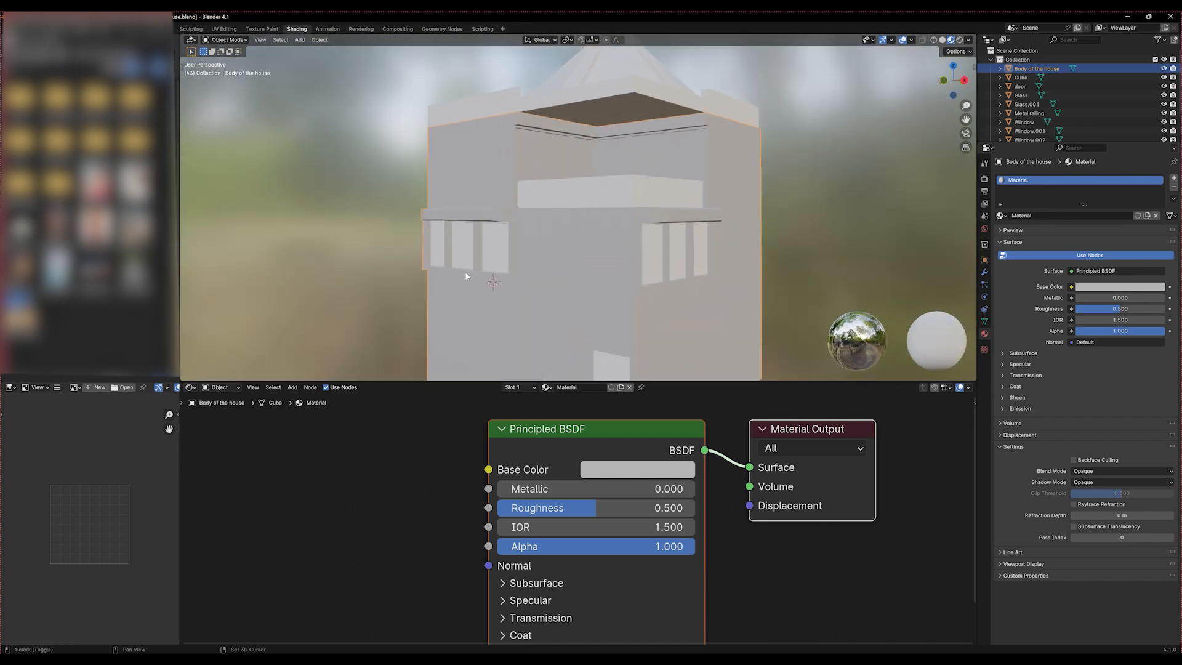
middle_drag(538, 257, 682, 216)
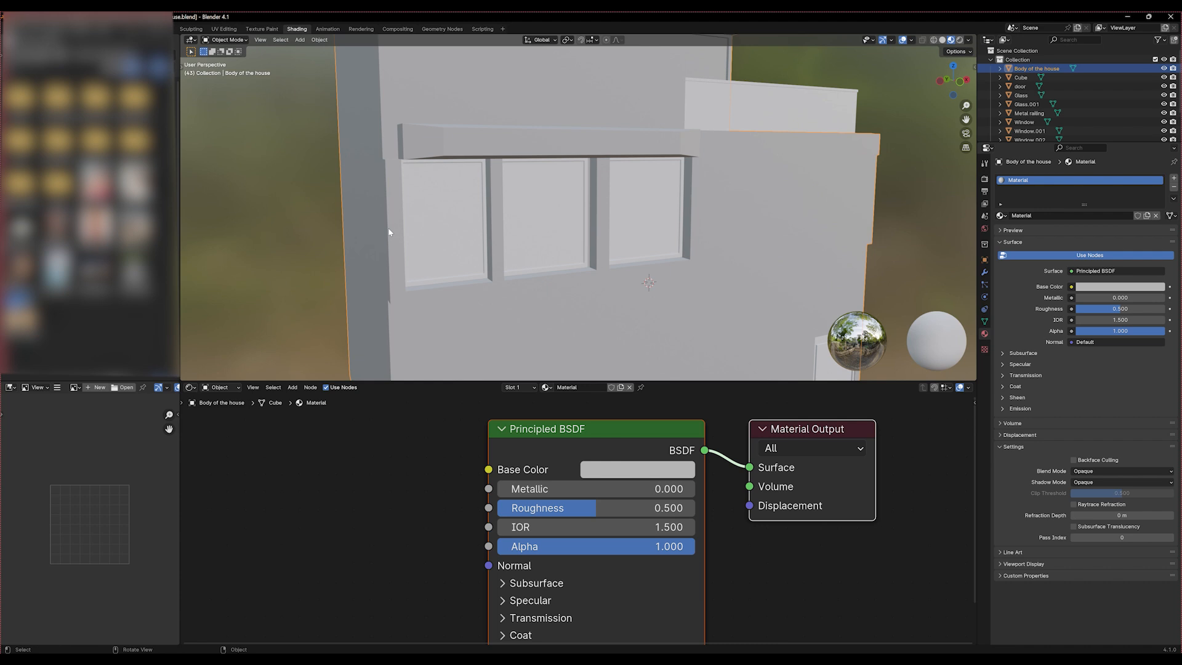
key(Tab)
middle_drag(389, 232, 490, 332)
shift+click(505, 308)
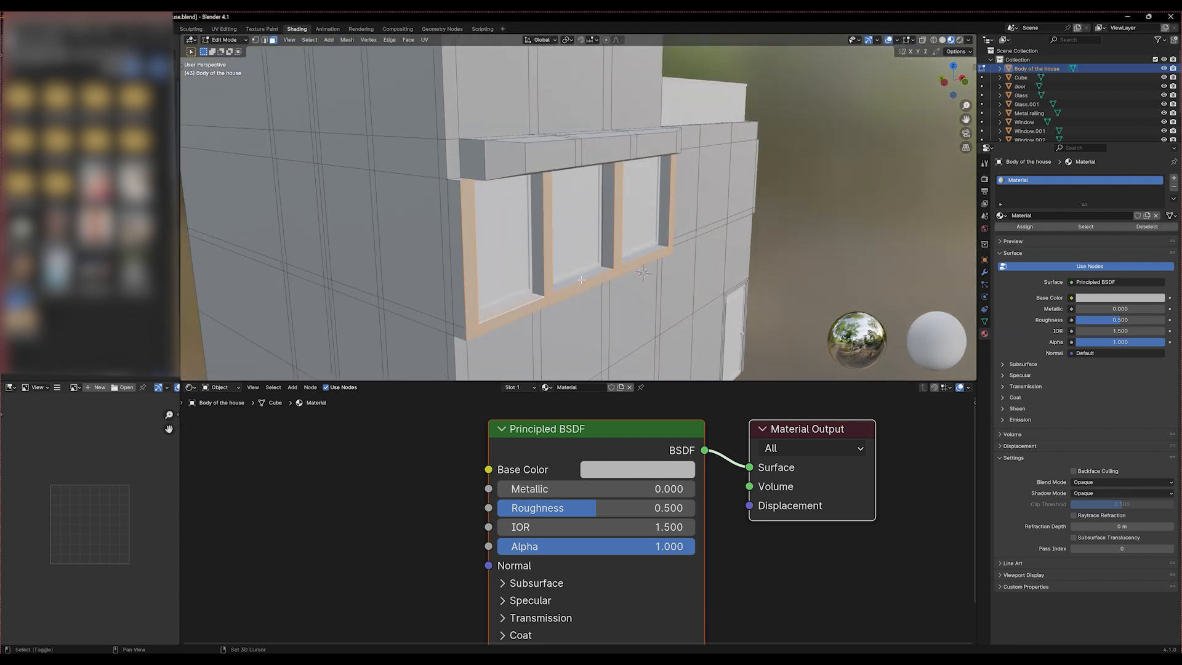
shift+click(585, 274)
shift+click(644, 255)
middle_drag(667, 230, 543, 252)
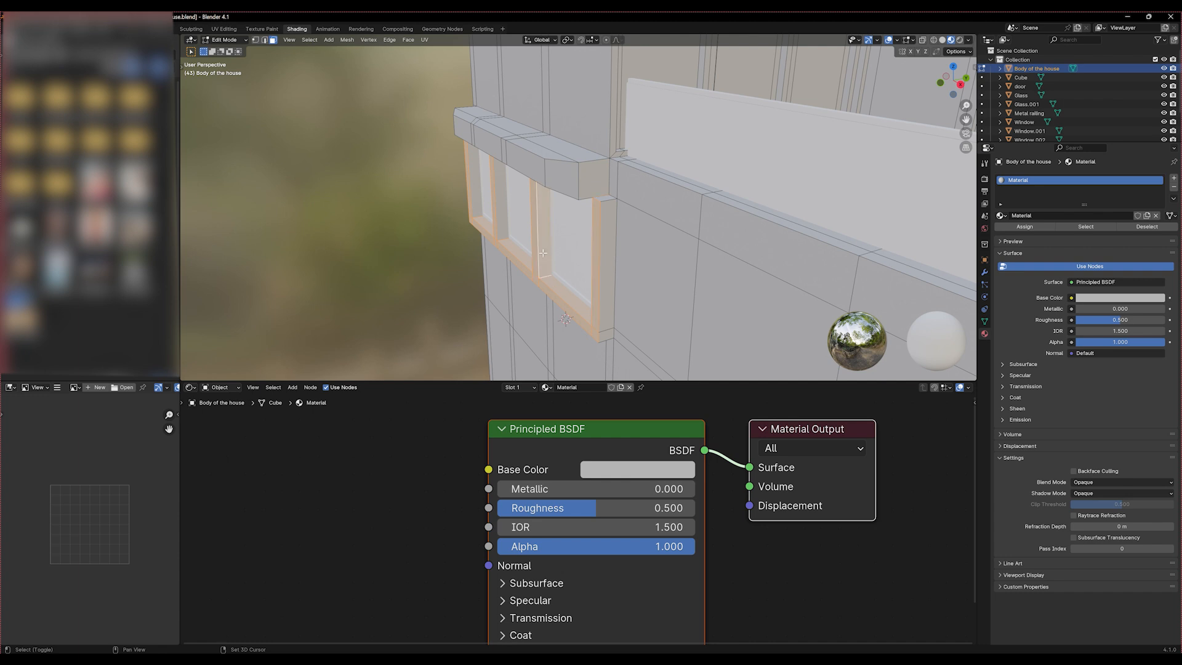
shift+click(467, 211)
shift+click(475, 196)
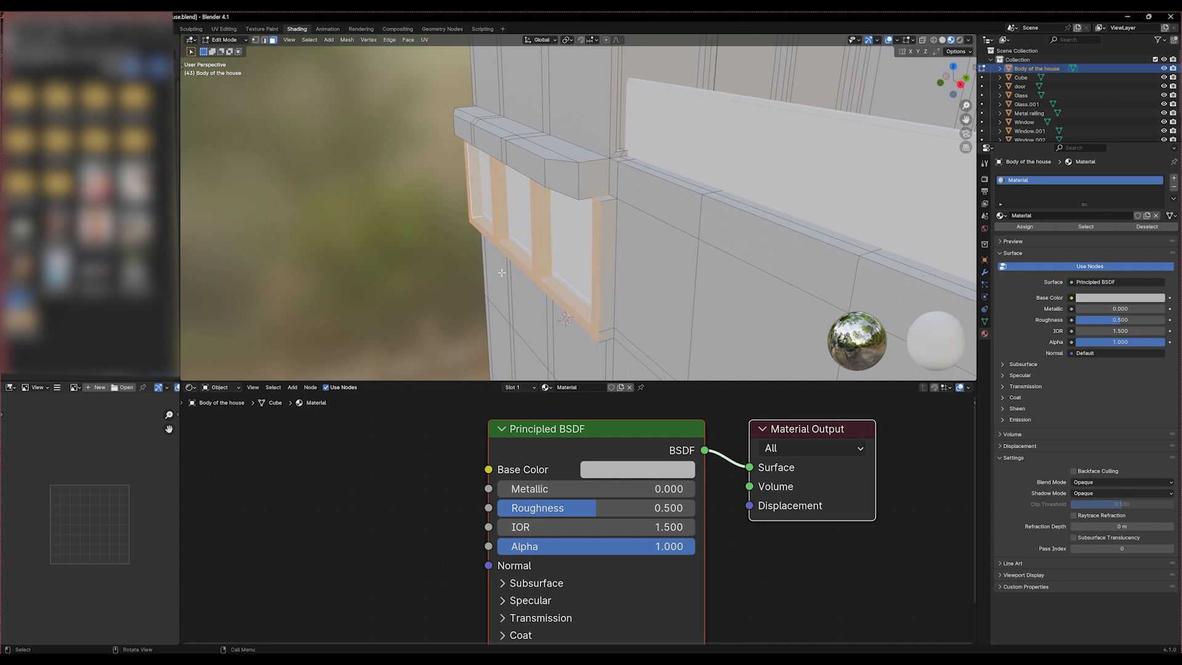
middle_drag(501, 270, 573, 315)
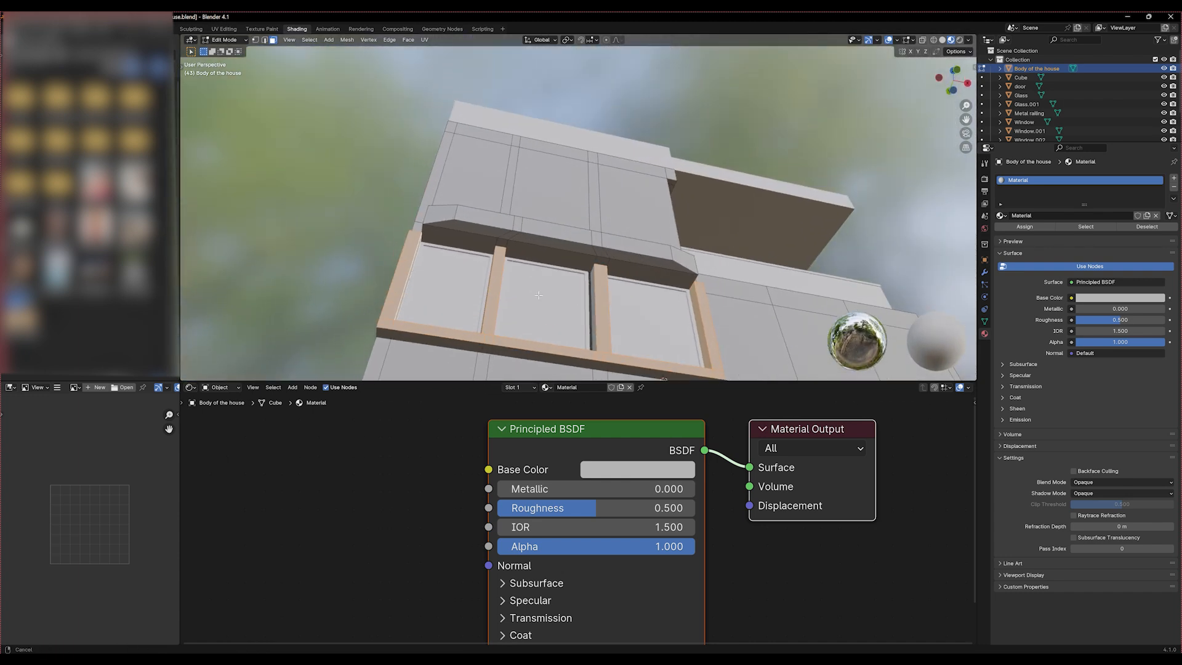
Add the lintel's underside faces directly above the three window panes to the selection
scroll(523, 295, up, 2)
shift+middle_drag(476, 284, 417, 219)
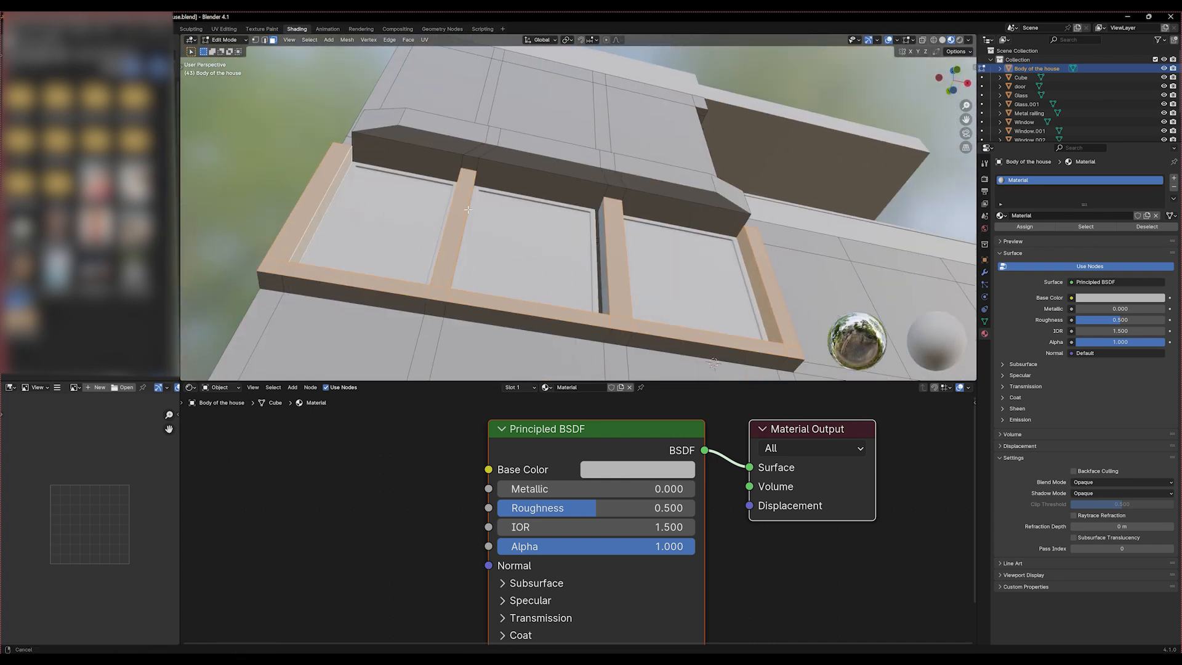
shift+click(399, 157)
shift+click(522, 174)
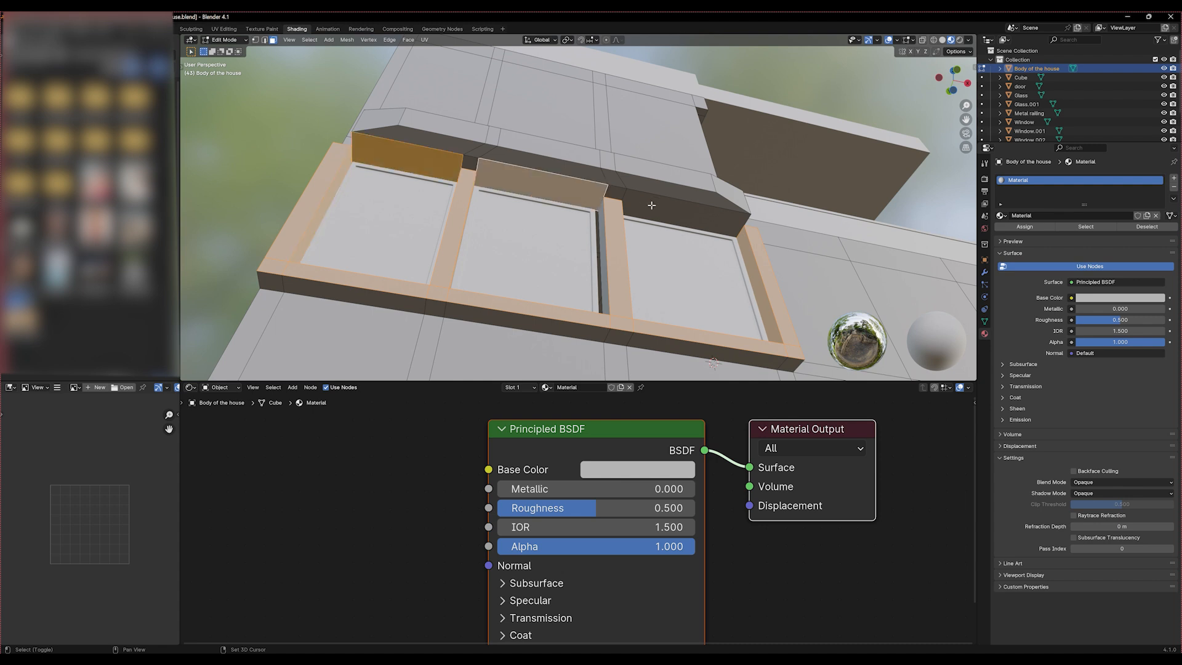
shift+click(466, 167)
shift+click(730, 202)
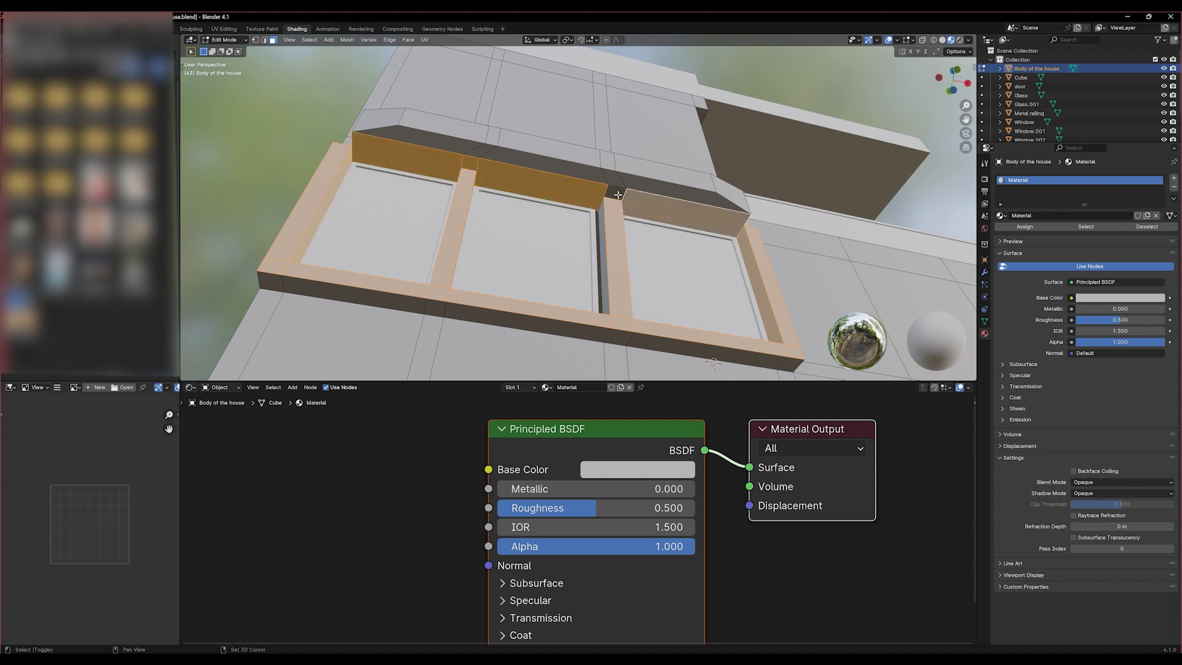
shift+click(618, 194)
shift+click(723, 203)
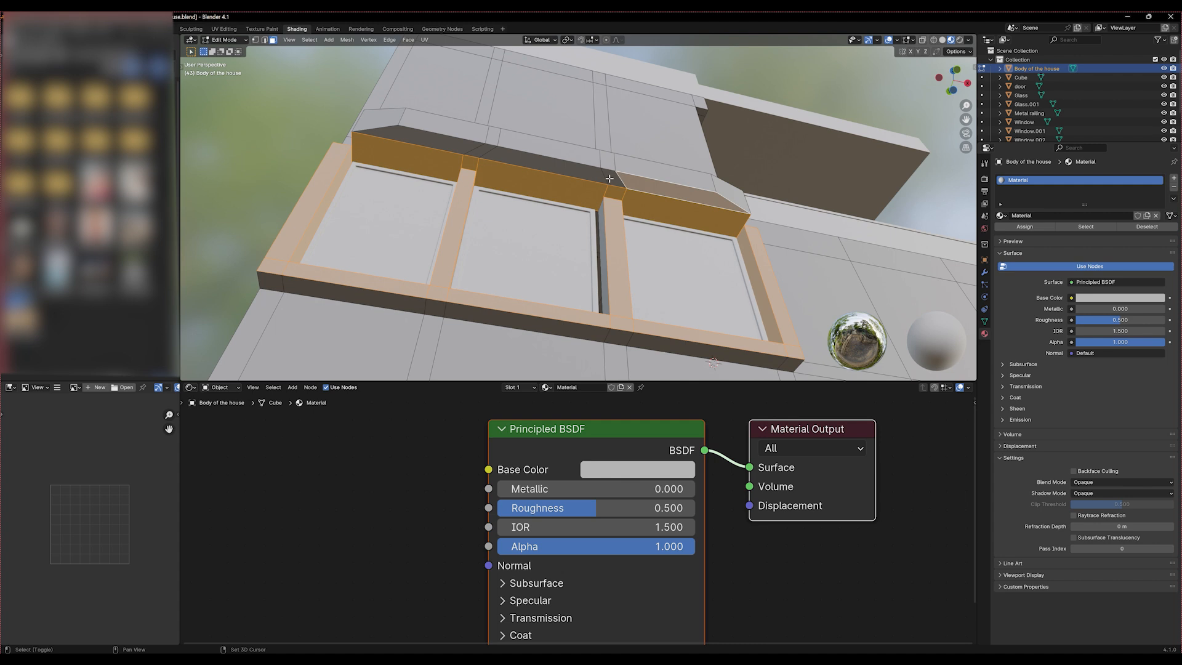
Extend the selection with the lintel's outer row of underside faces and its front and end faces
shift+click(572, 177)
shift+click(548, 181)
shift+click(611, 174)
shift+click(559, 165)
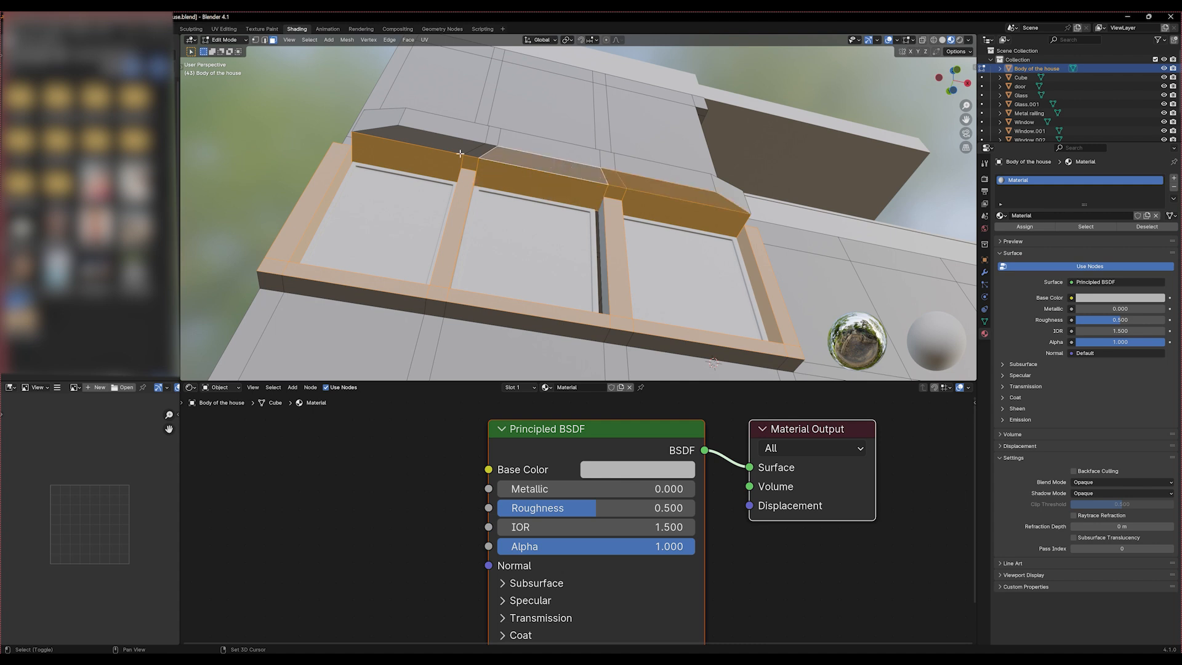
shift+click(471, 152)
shift+click(445, 147)
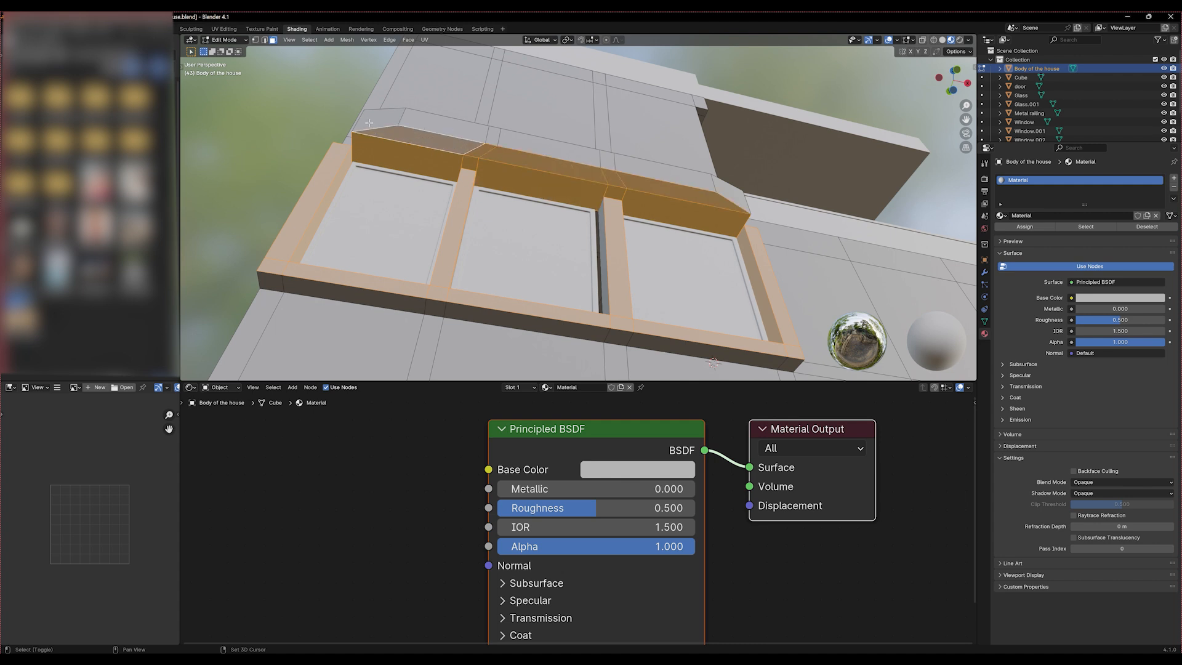
shift+click(391, 119)
shift+click(447, 125)
shift+click(572, 150)
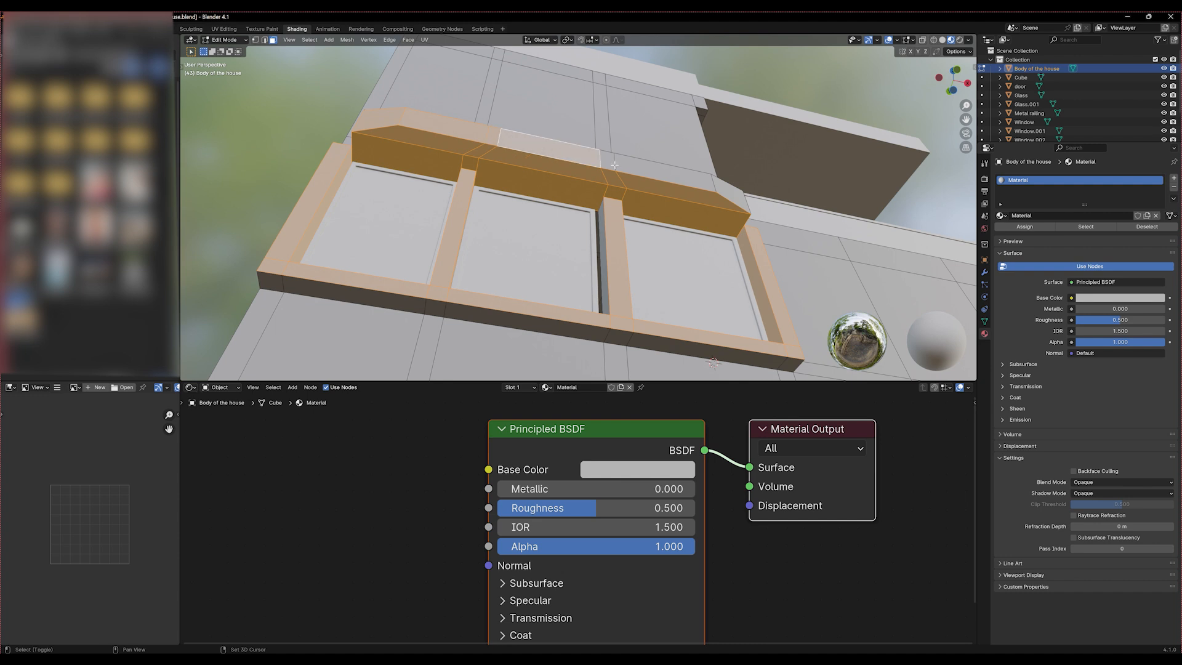
shift+click(662, 171)
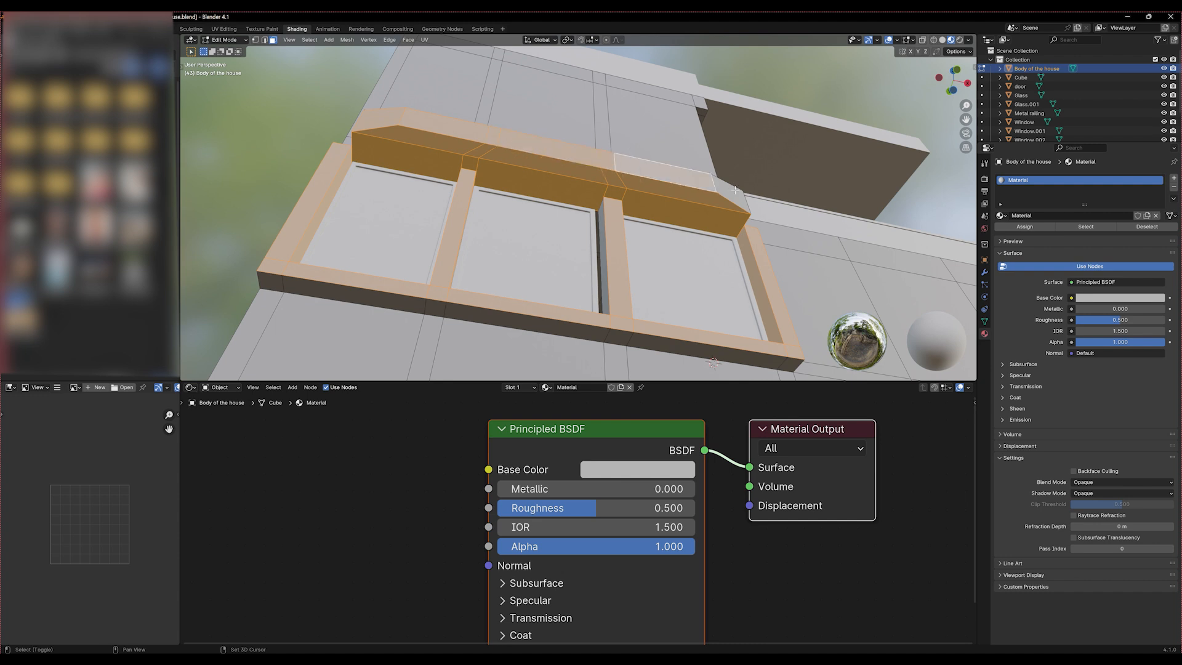
shift+click(745, 196)
Add the top faces of the lintel above the three-pane window to the selection
middle_drag(748, 199, 694, 167)
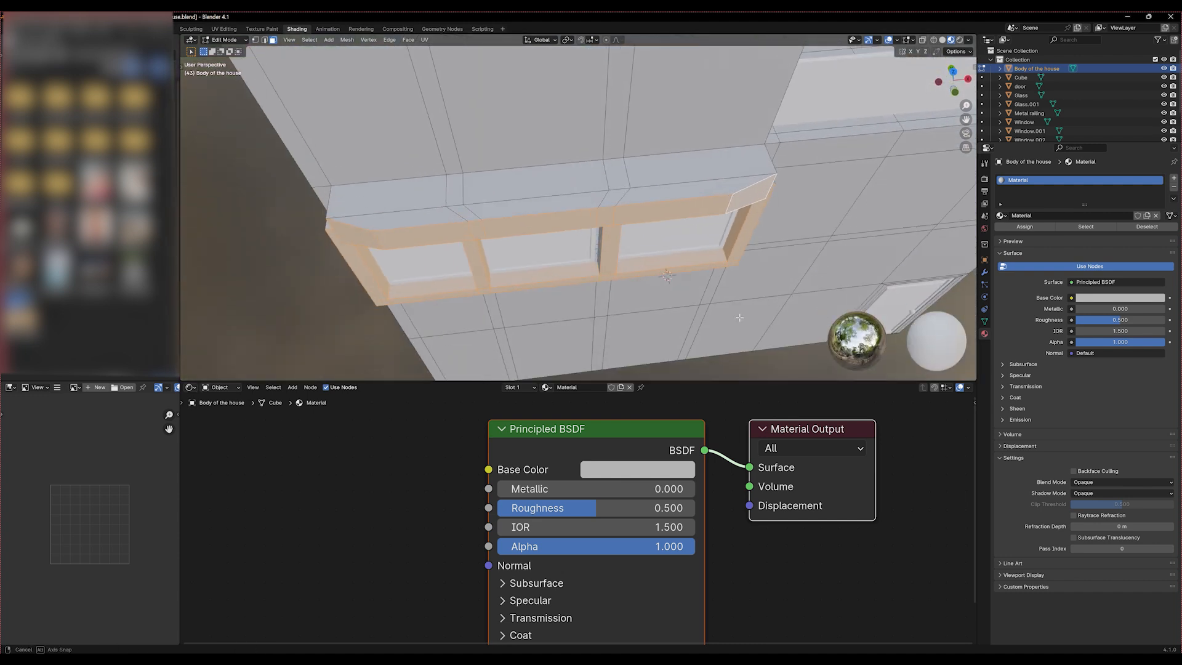
shift+click(694, 167)
shift+click(694, 167)
shift+click(572, 165)
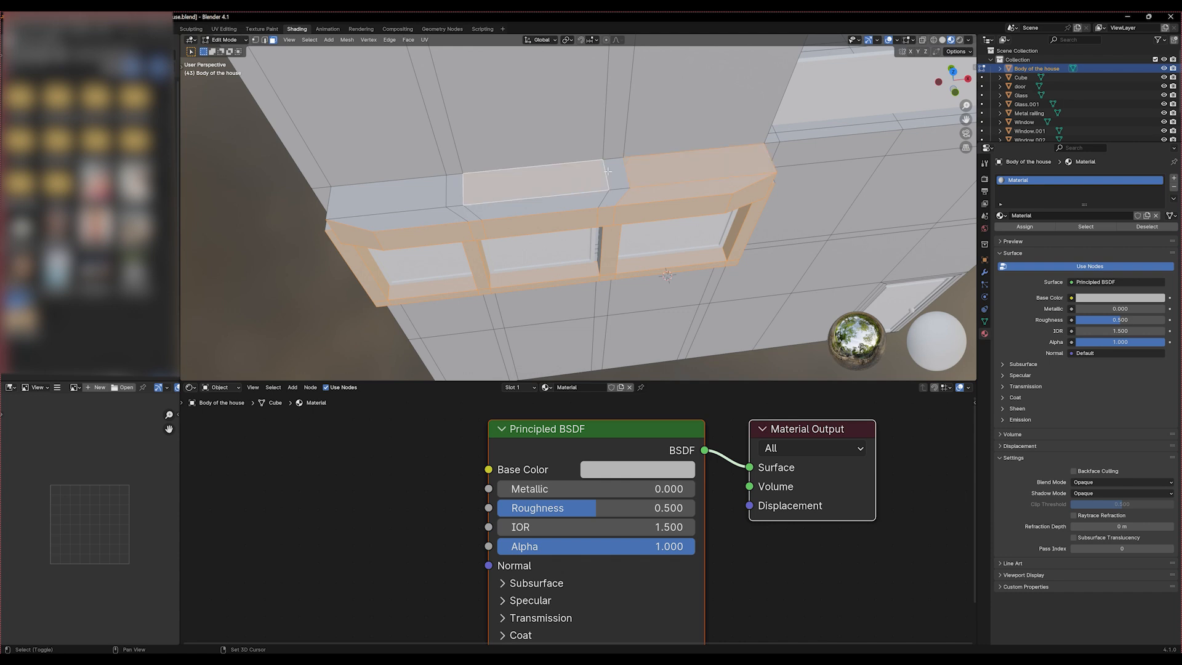
shift+click(455, 205)
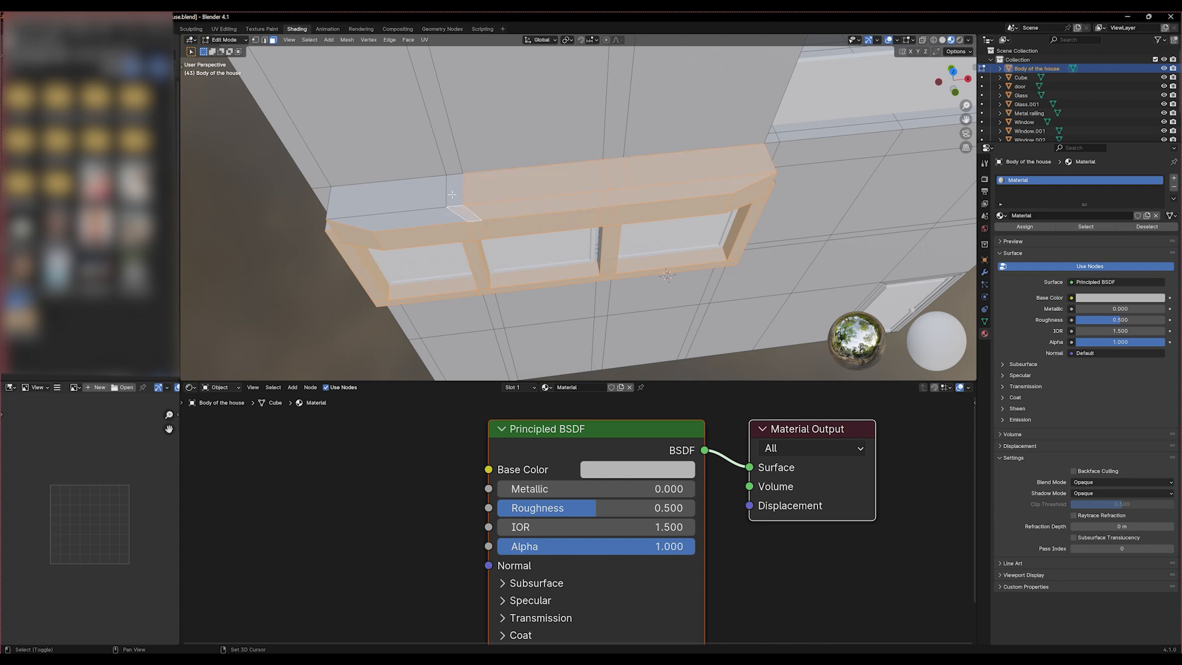
middle_drag(455, 205, 526, 227)
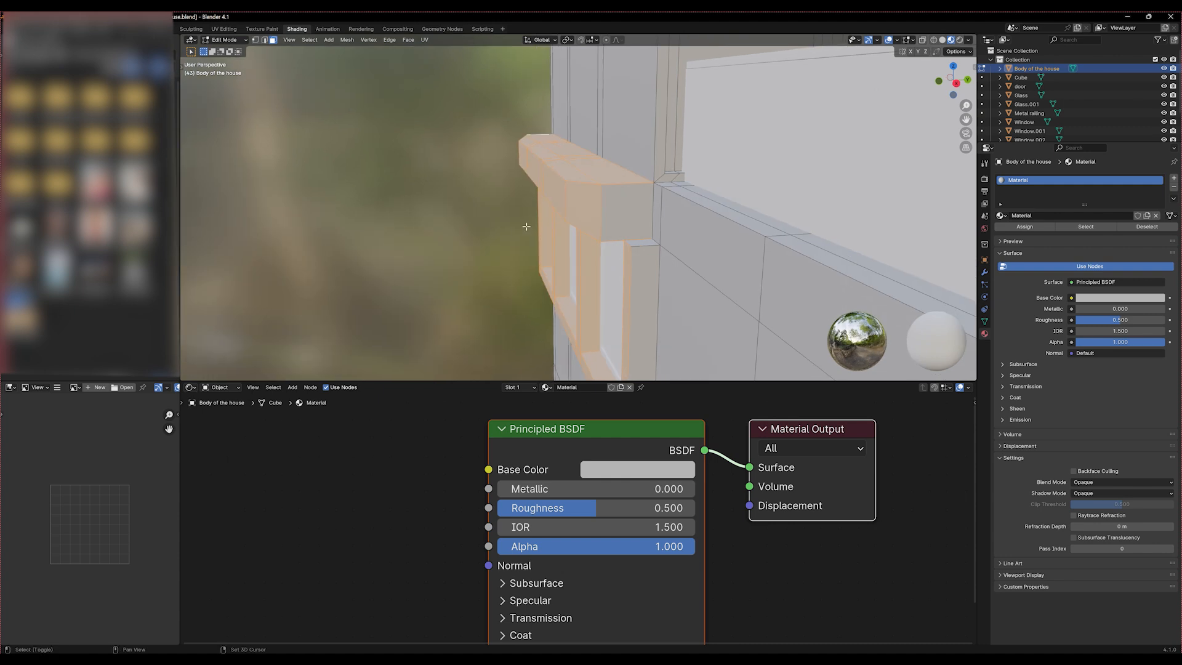
Add the underside faces of the sill below the three-pane window to complete the surround selection
middle_drag(618, 215, 712, 233)
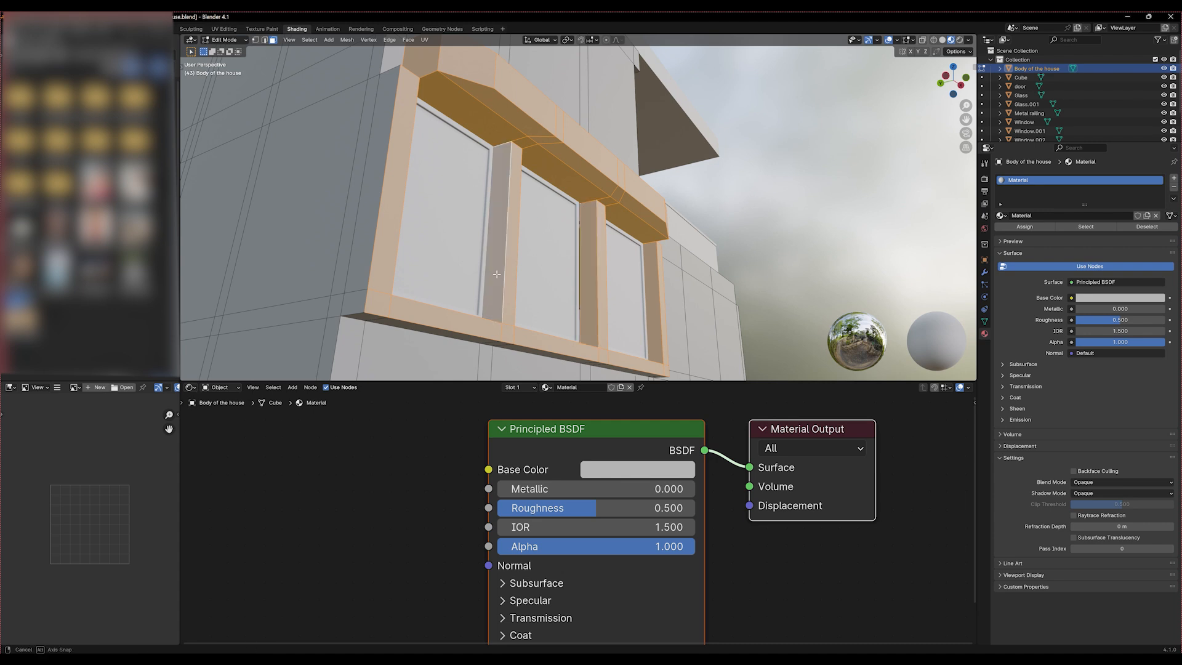
middle_drag(495, 267, 500, 210)
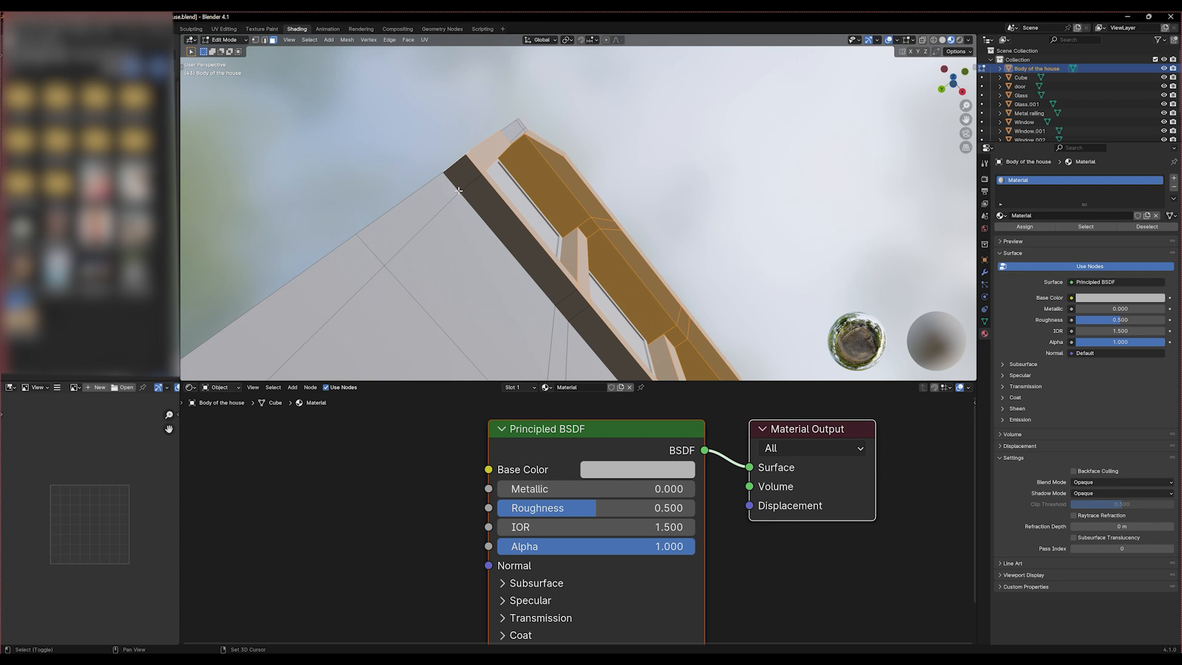
shift+click(500, 210)
middle_drag(630, 326, 398, 255)
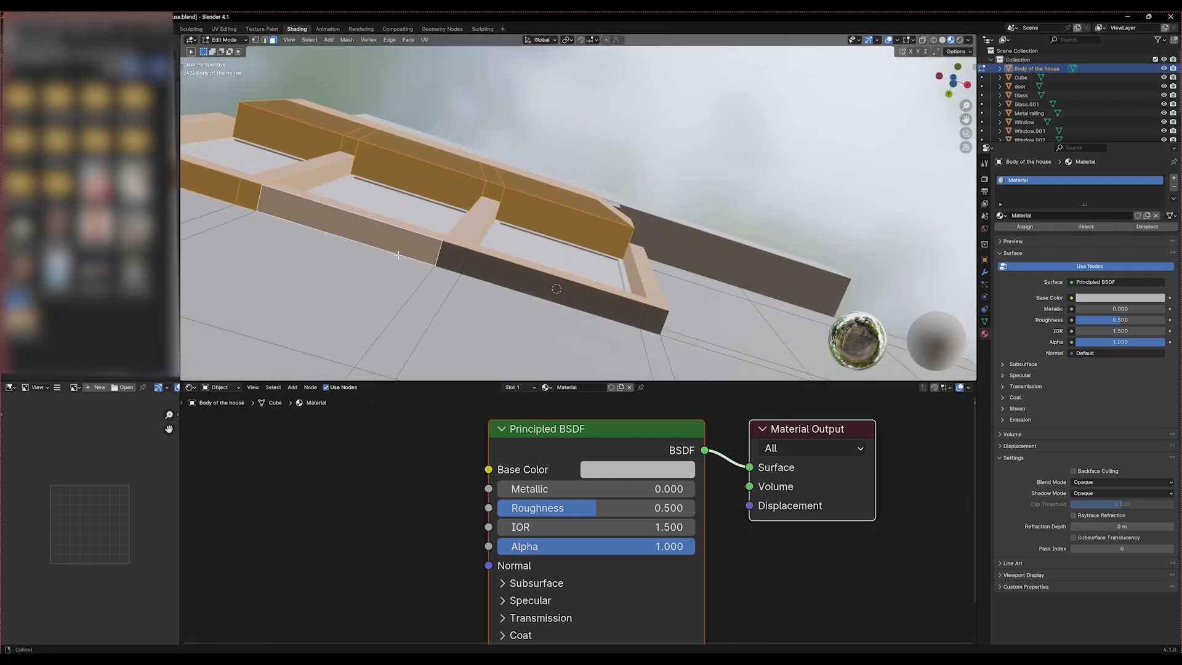
shift+click(500, 271)
shift+click(656, 318)
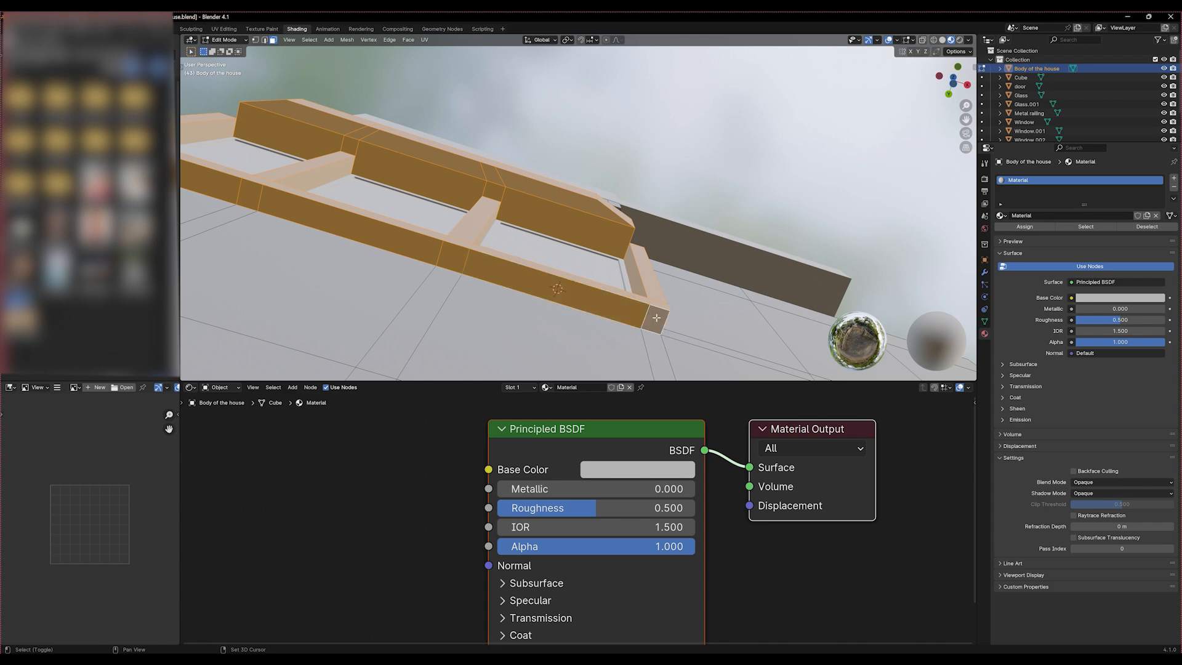
middle_drag(656, 318, 568, 338)
shift+click(639, 326)
middle_drag(625, 228, 458, 336)
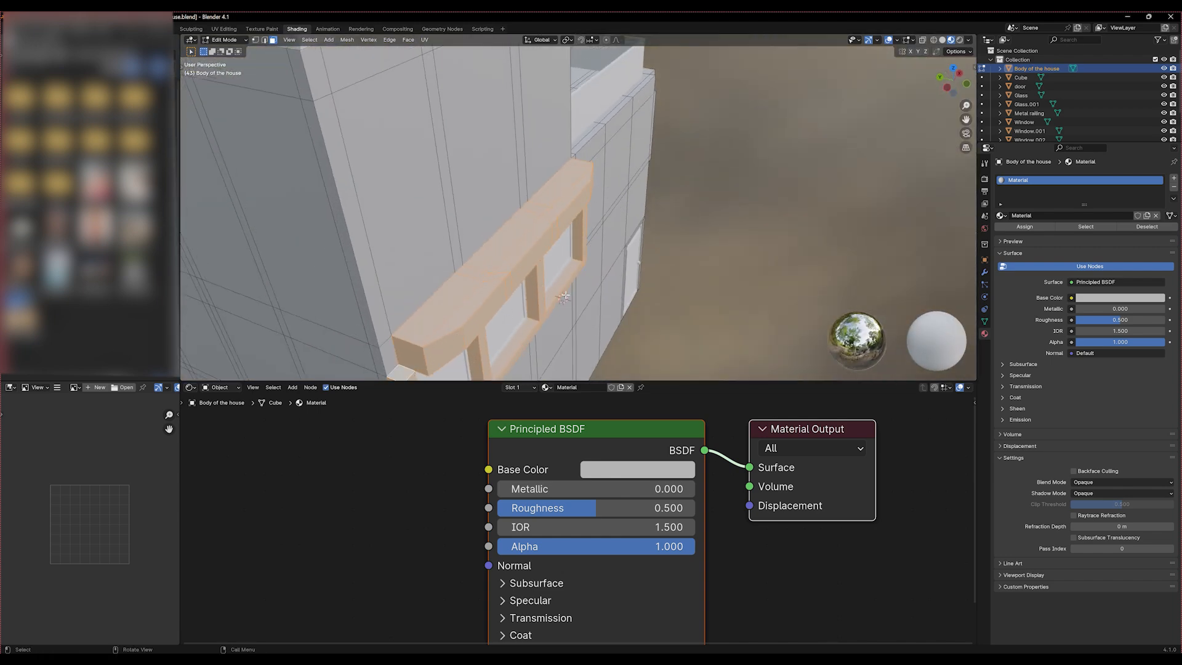
middle_drag(400, 372, 496, 288)
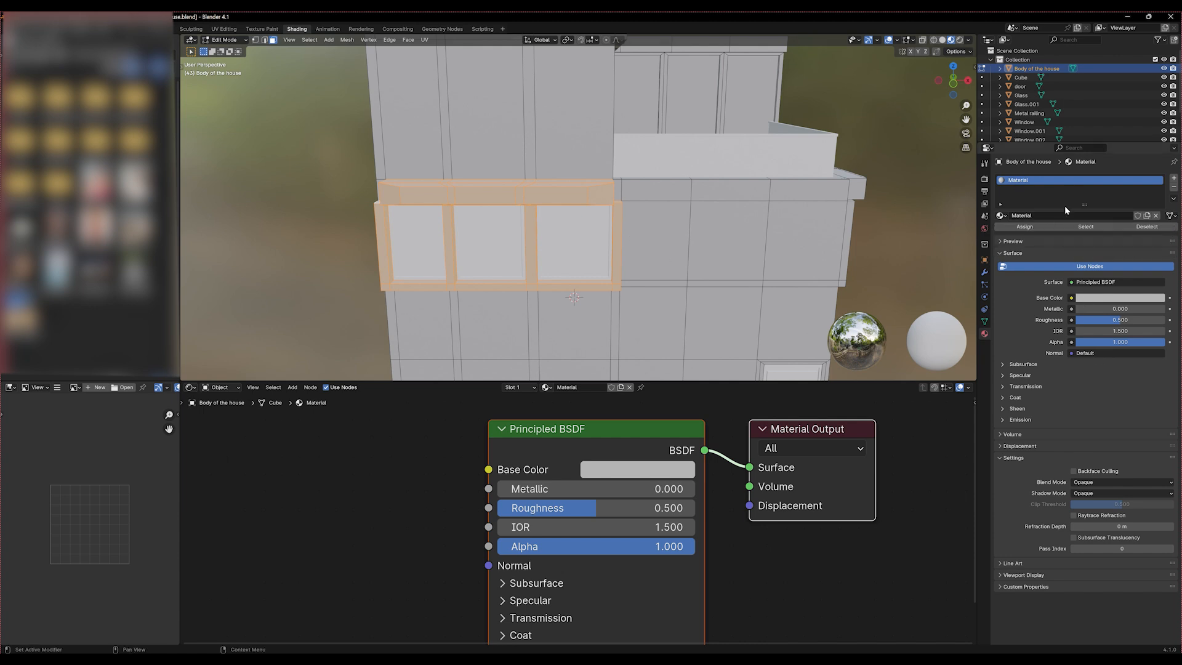
Add a second material slot with a new material and assign it to the selected window surround faces
click(1174, 178)
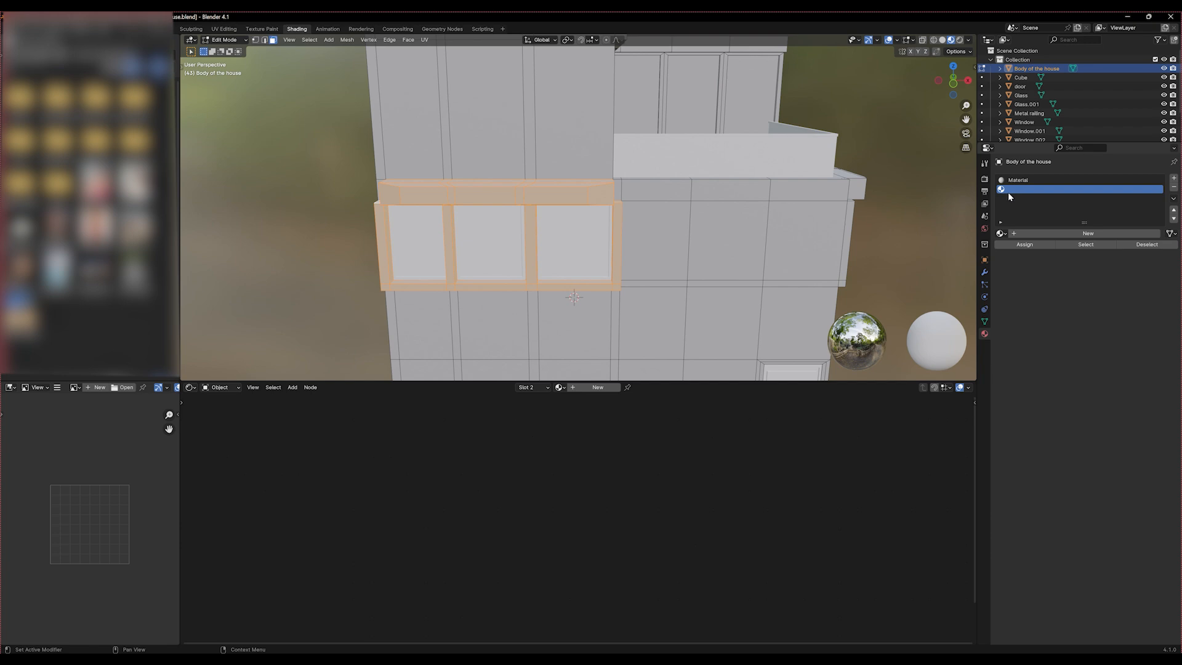
click(586, 387)
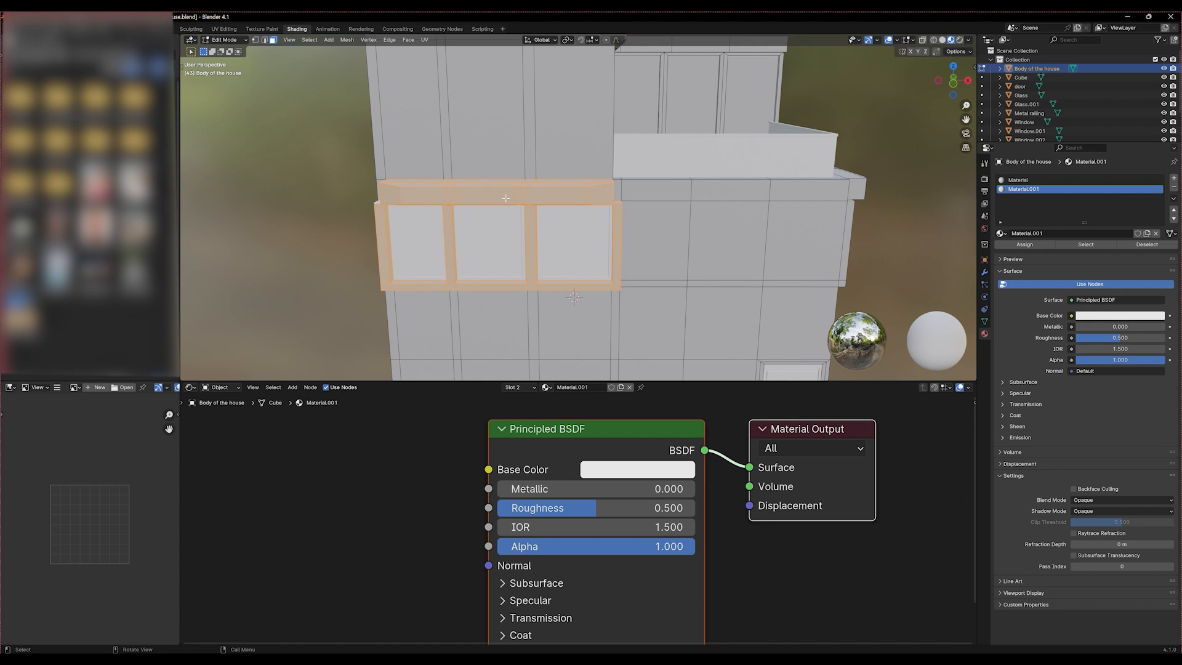
click(1026, 246)
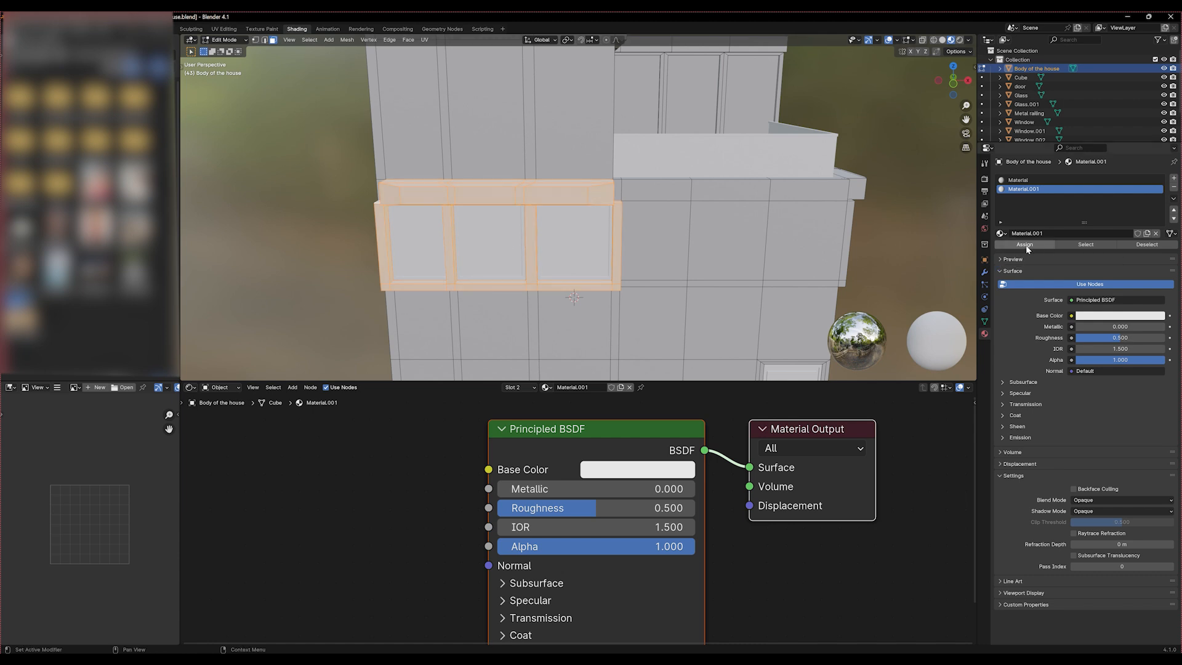
mouse_move(607, 195)
middle_down()
mouse_move(710, 183)
mouse_move(625, 187)
middle_up()
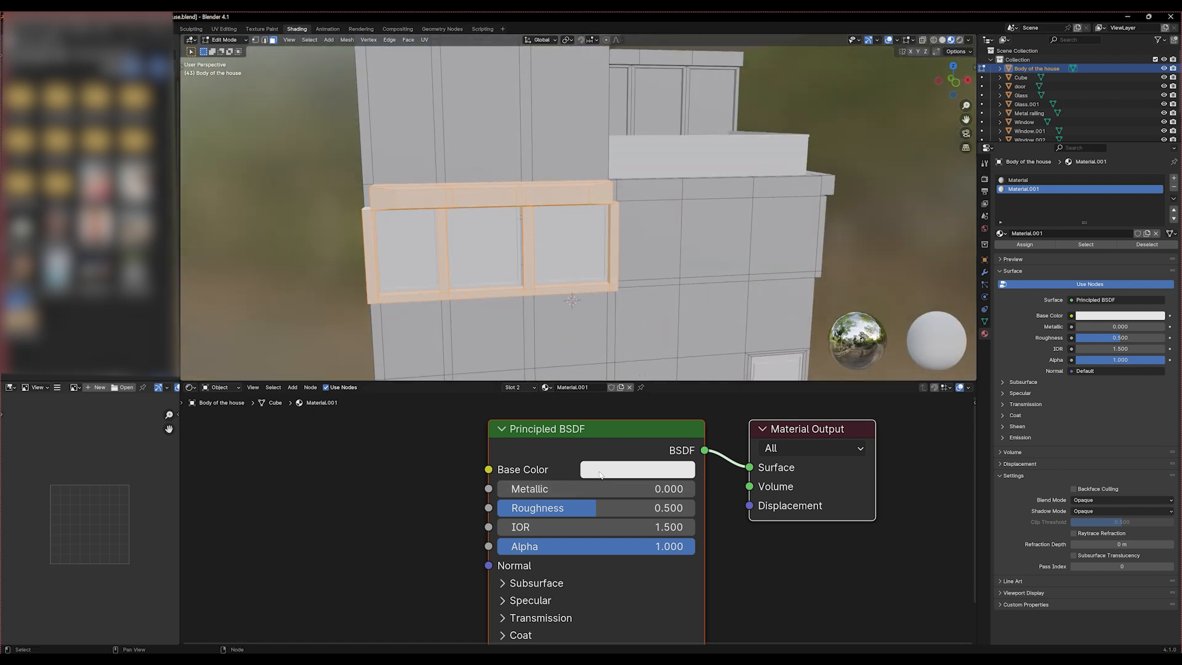
Darken the window surround material's base color to dark grey, save the file and return to Object Mode
click(600, 471)
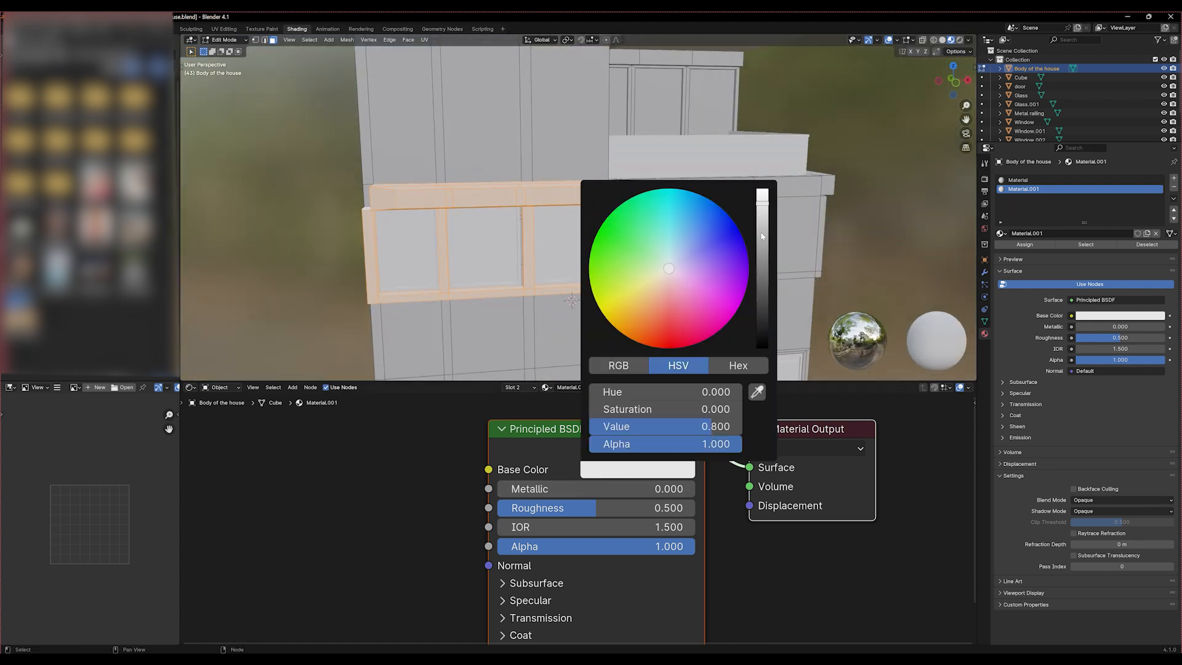
drag(762, 236, 762, 288)
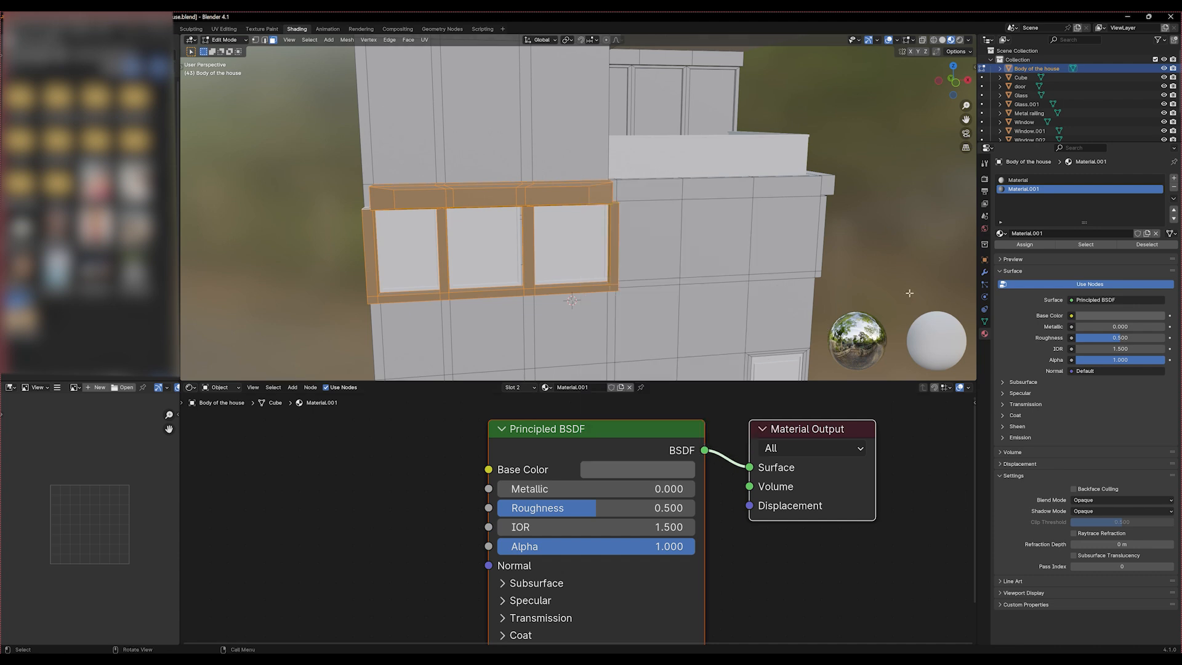
key(ctrl)
key(ctrl+s)
key(Tab)
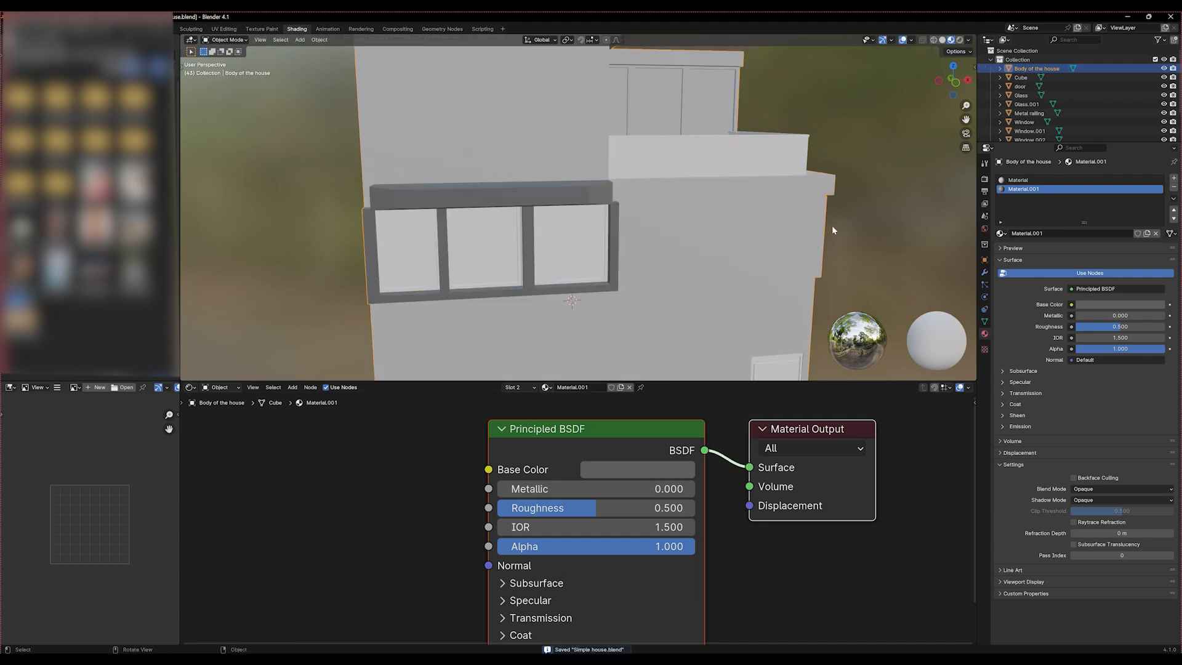
Save the project as a new file named "Simple house 02.blend"
middle_drag(833, 225, 721, 229)
scroll(723, 229, down, 3)
middle_drag(836, 253, 560, 233)
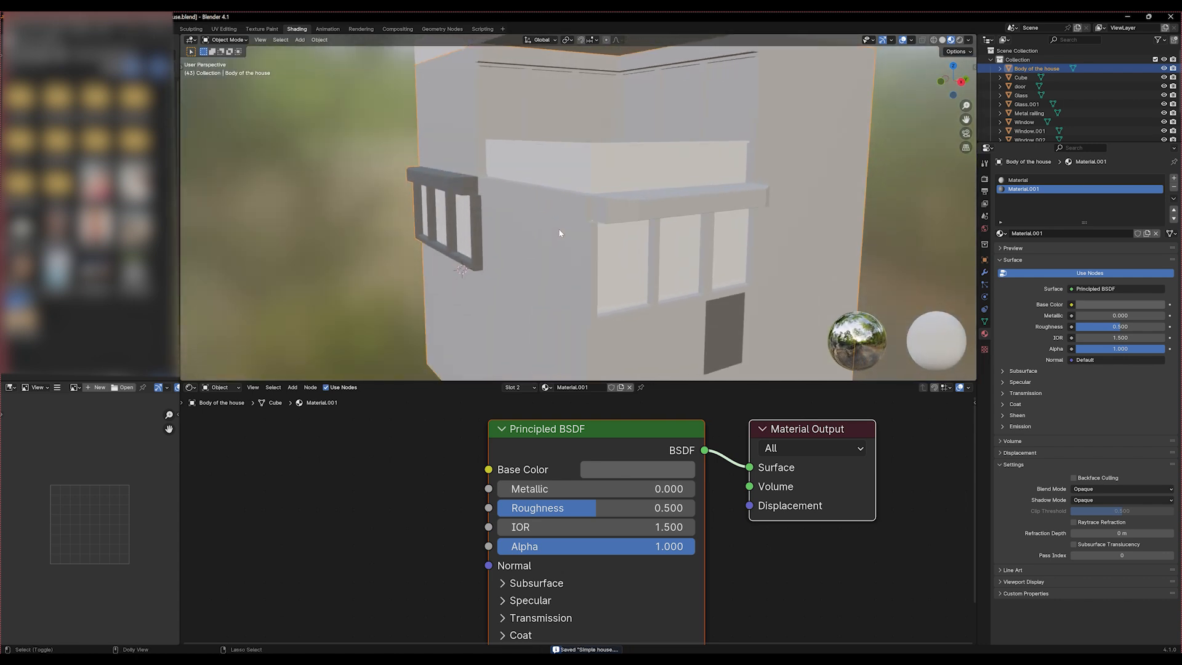
key(ctrl+shift+s)
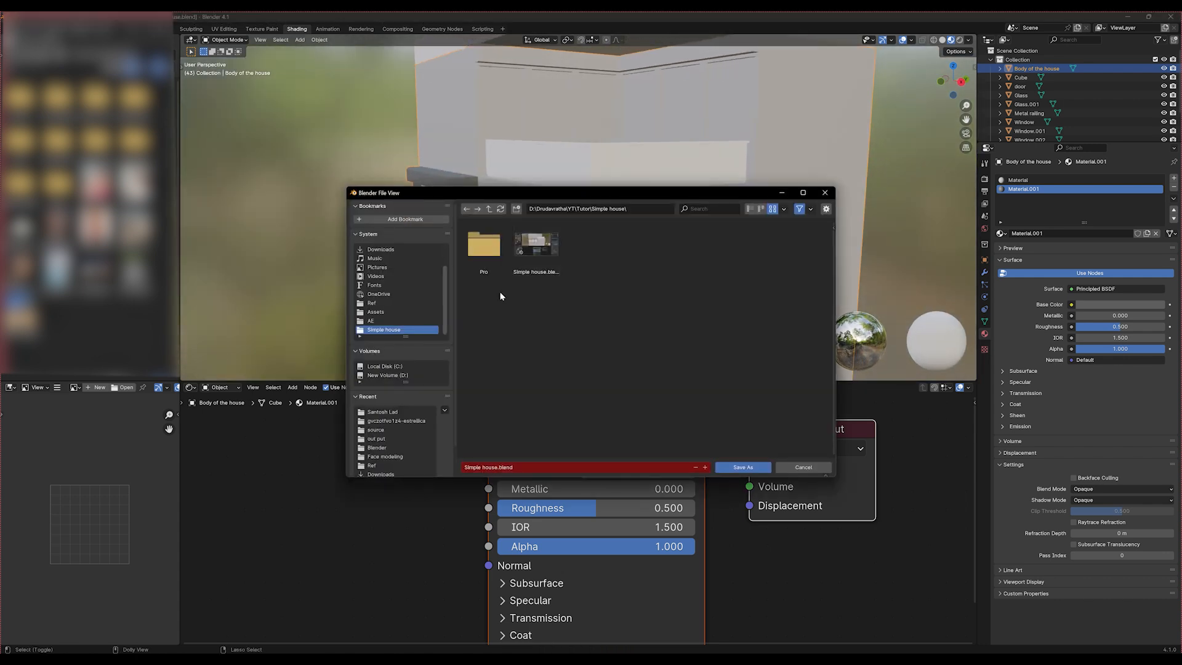
click(512, 469)
drag(514, 468, 497, 468)
text(02)
key(Return)
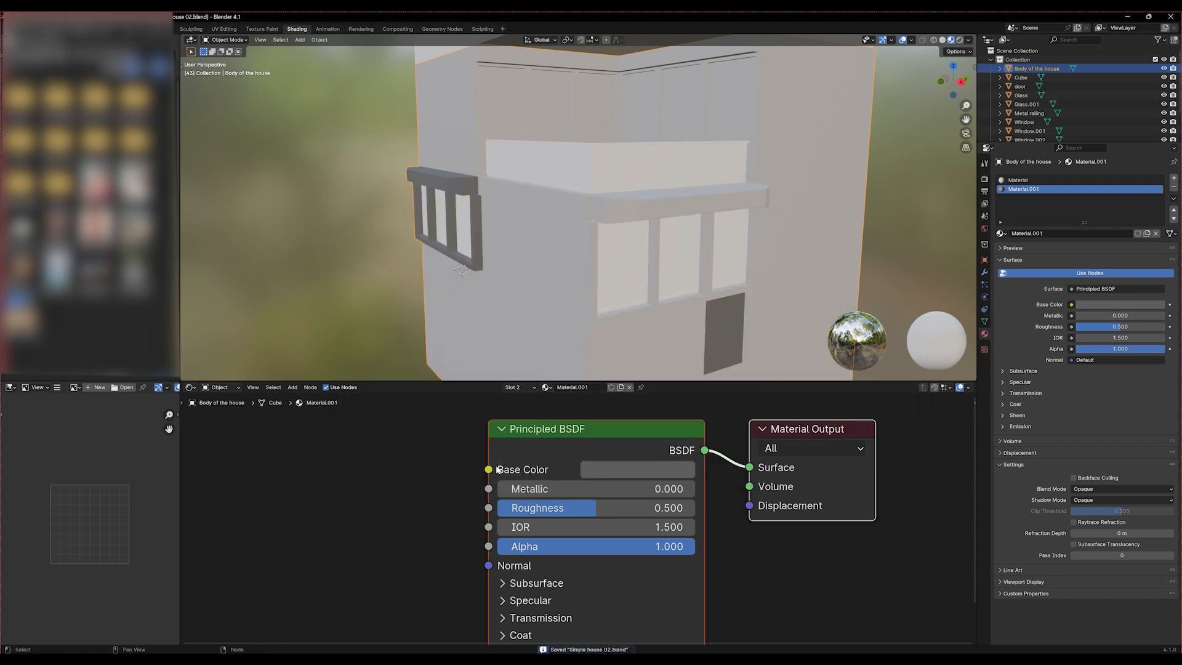
Edit the house body and select the dark wall face below the three-pane window on the adjoining side
middle_drag(676, 240, 624, 248)
middle_drag(521, 273, 546, 281)
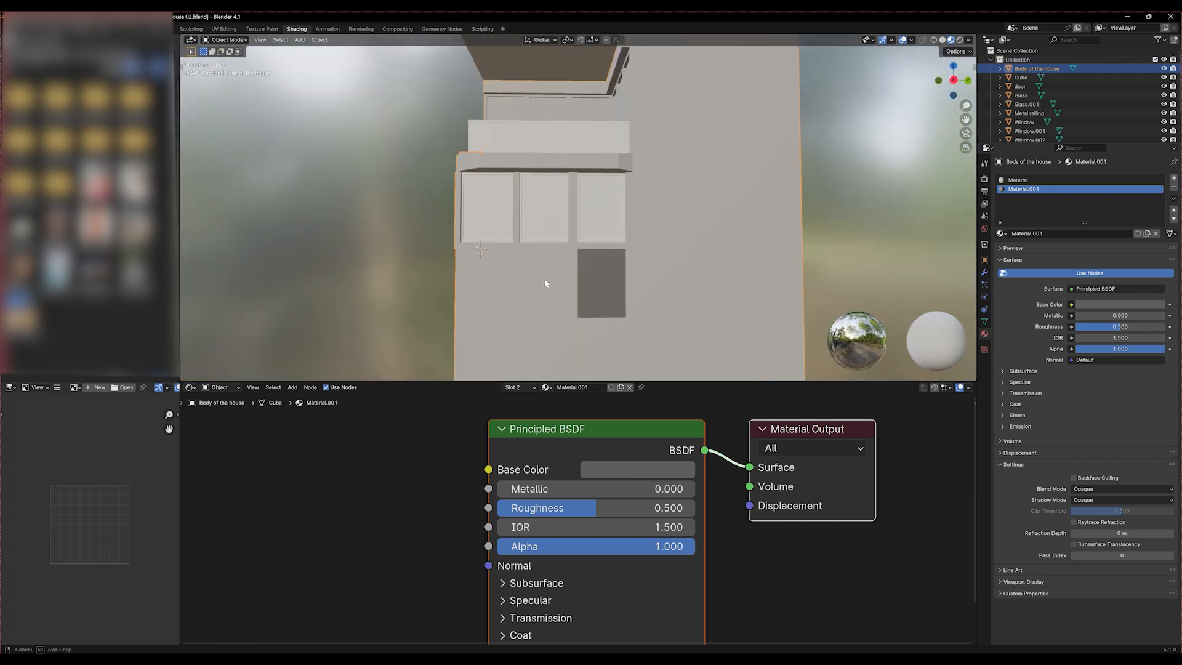
key(Tab)
click(604, 277)
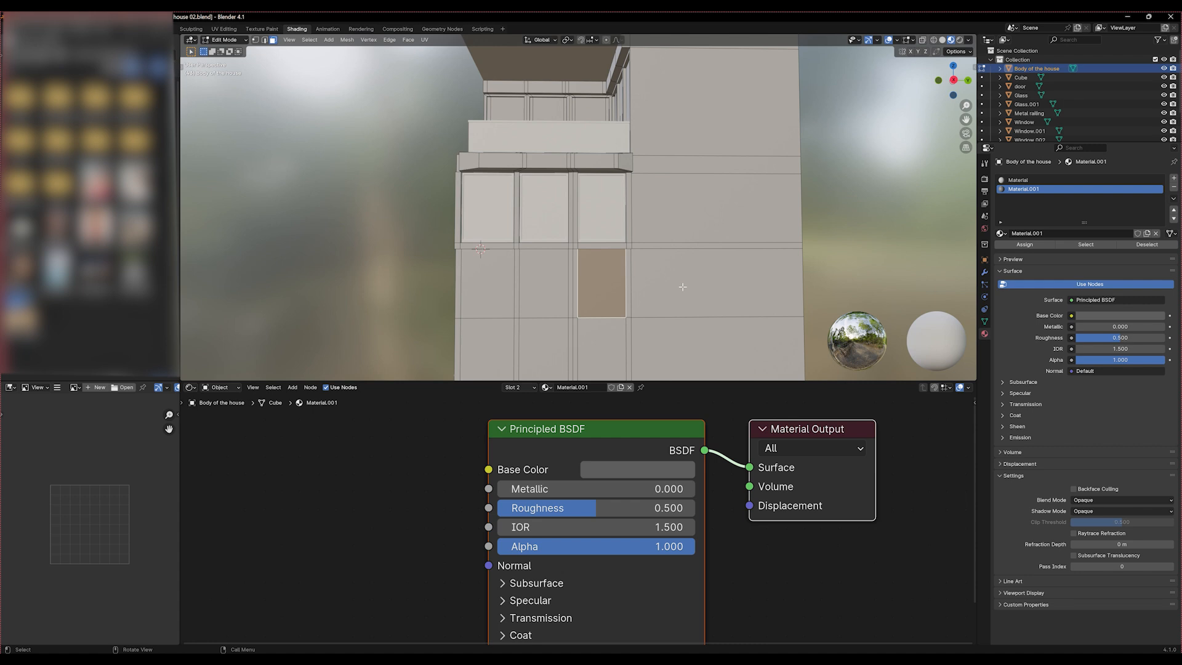
scroll(467, 285, down, 3)
mouse_move(467, 285)
middle_down()
mouse_move(540, 326)
mouse_move(490, 290)
middle_up()
scroll(539, 326, up, 3)
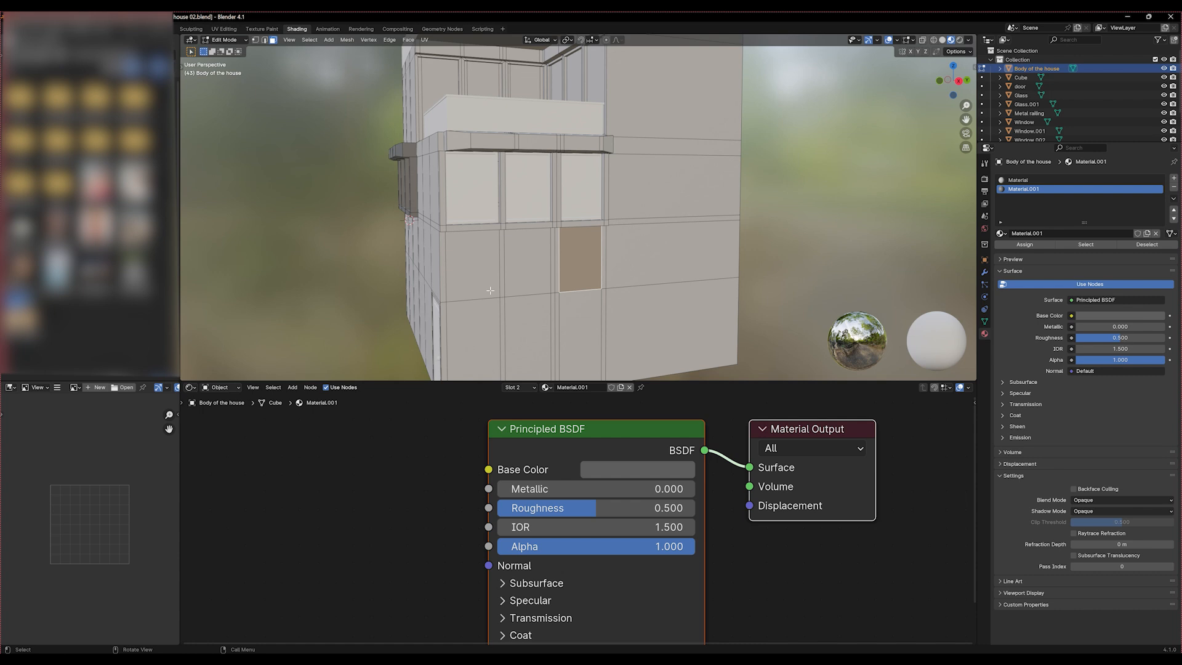
Try Select Linked from the dark wall face and its wider neighbouring wall face
click(814, 327)
click(586, 268)
shift+click(644, 258)
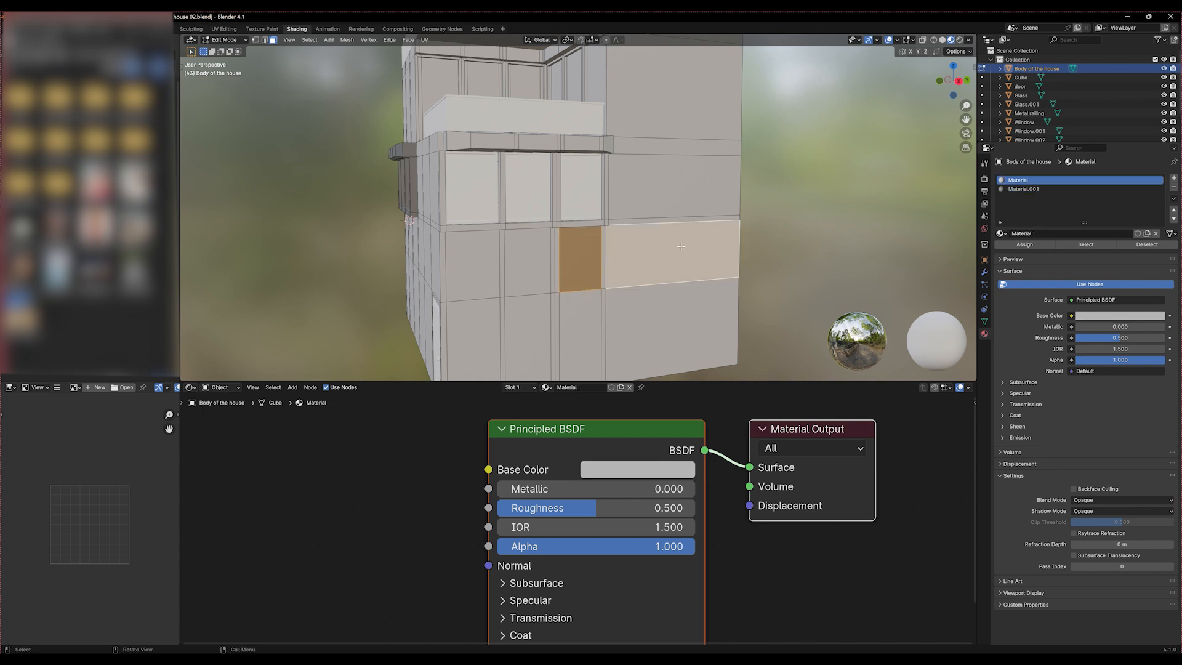
key(ctrl+l)
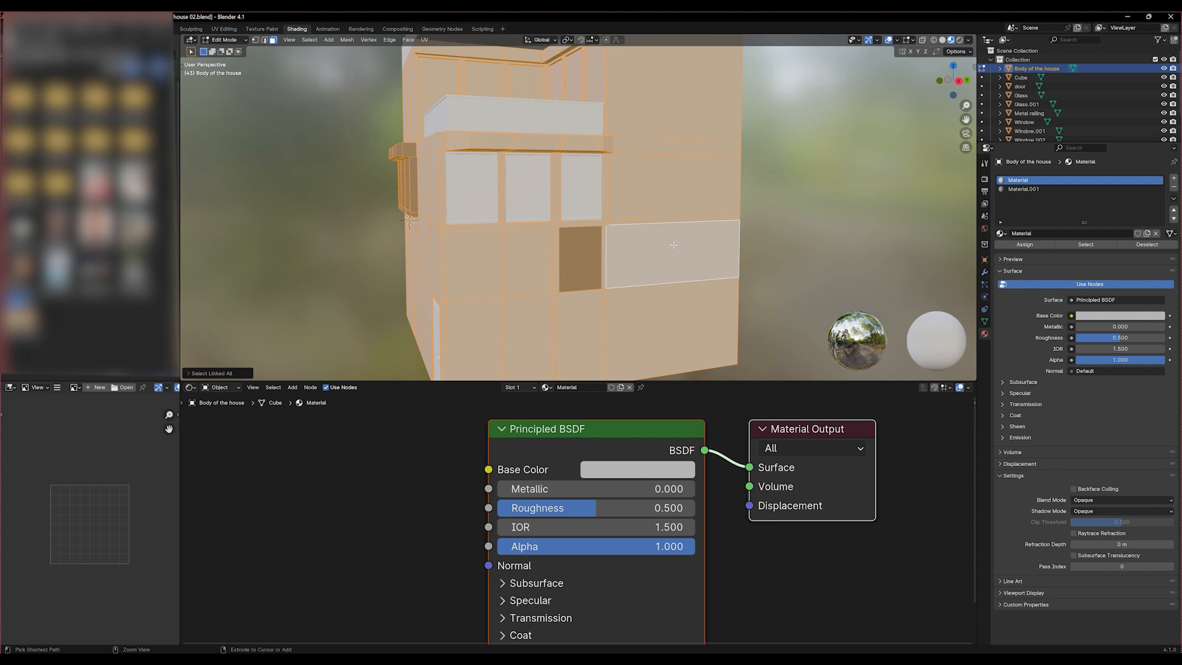
click(792, 221)
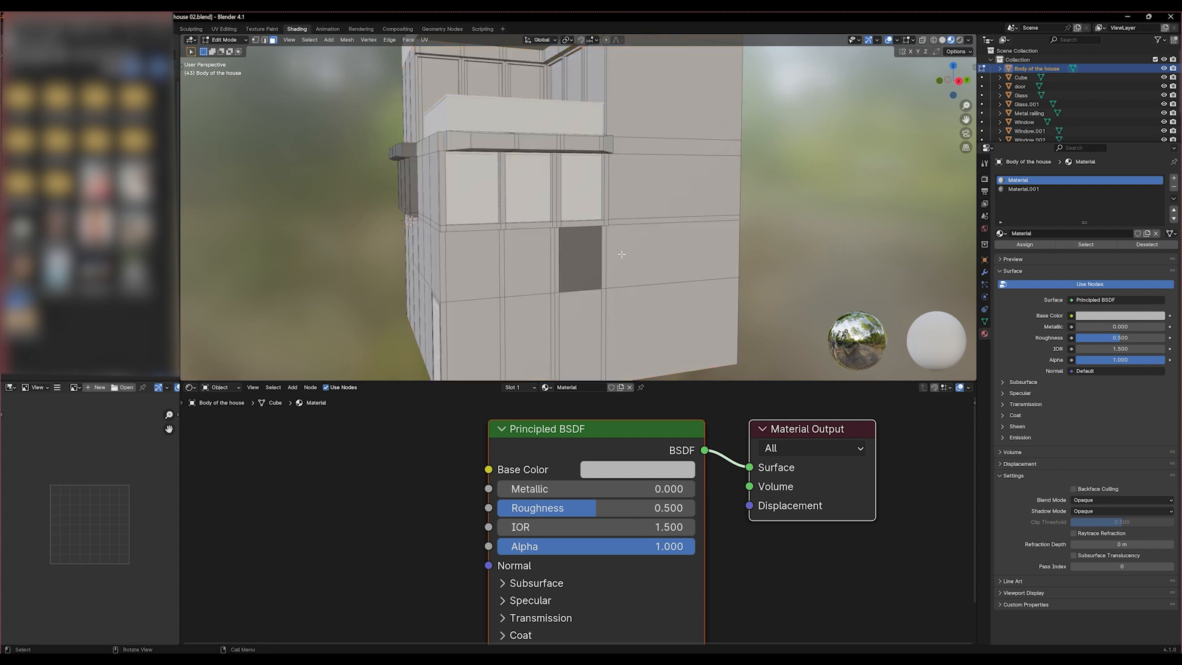
click(578, 254)
shift+click(652, 261)
key(ctrl+l)
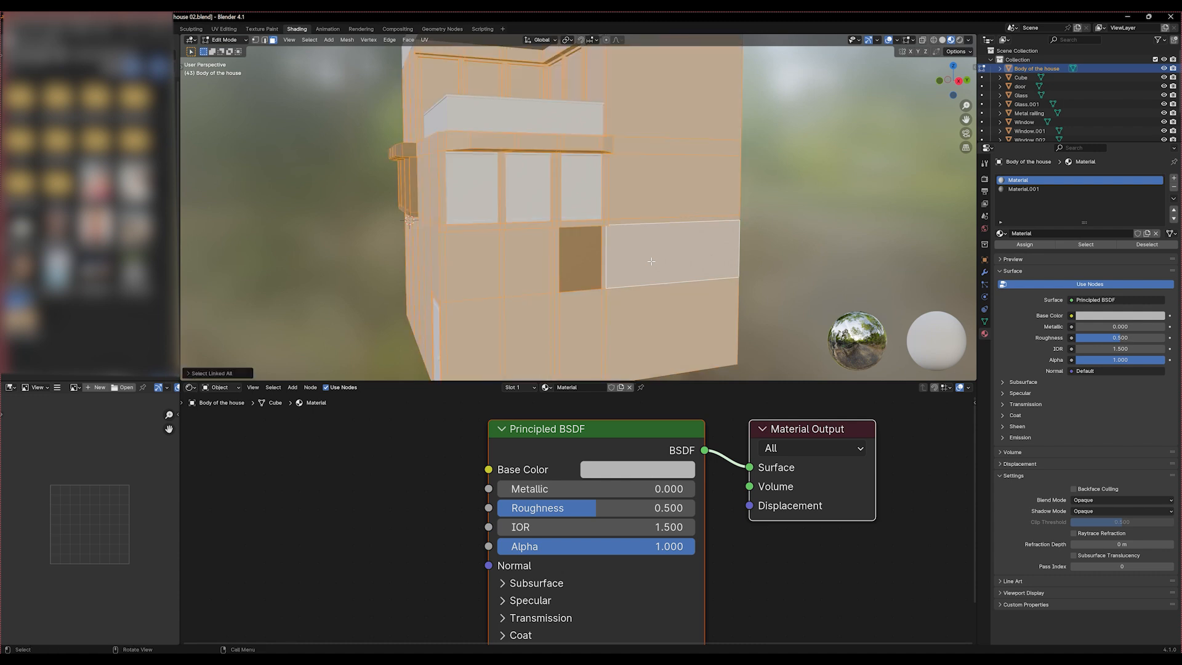
click(794, 255)
Select the dark wall face again and assign the light body material, "Material", to it
click(582, 261)
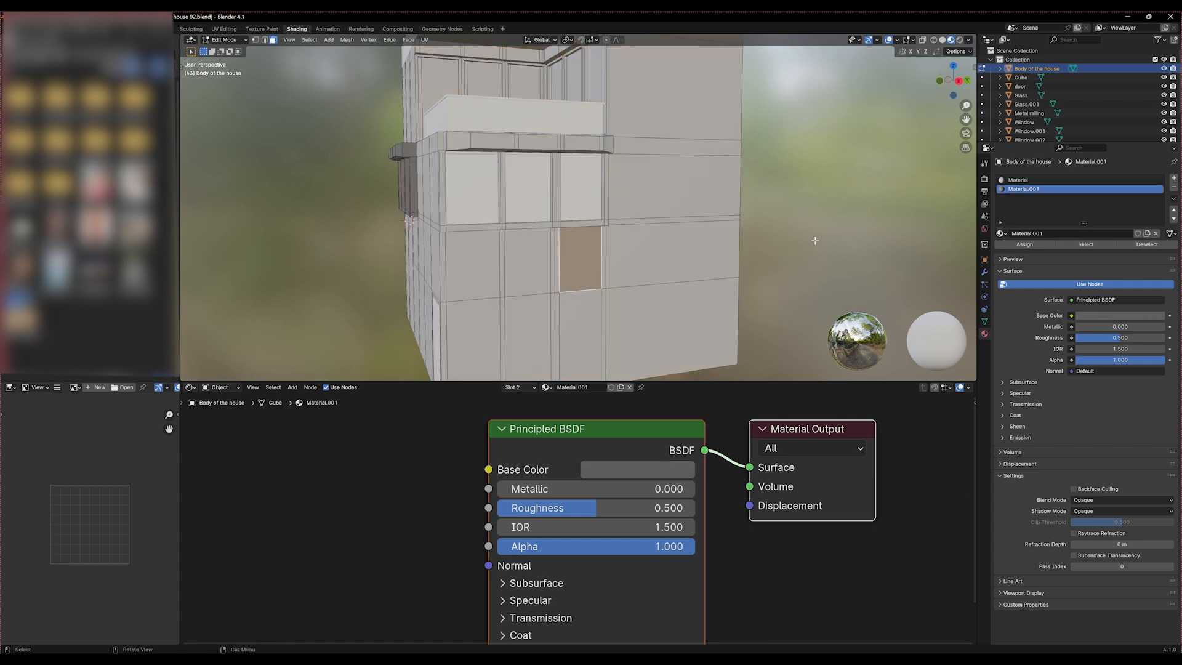
click(1018, 180)
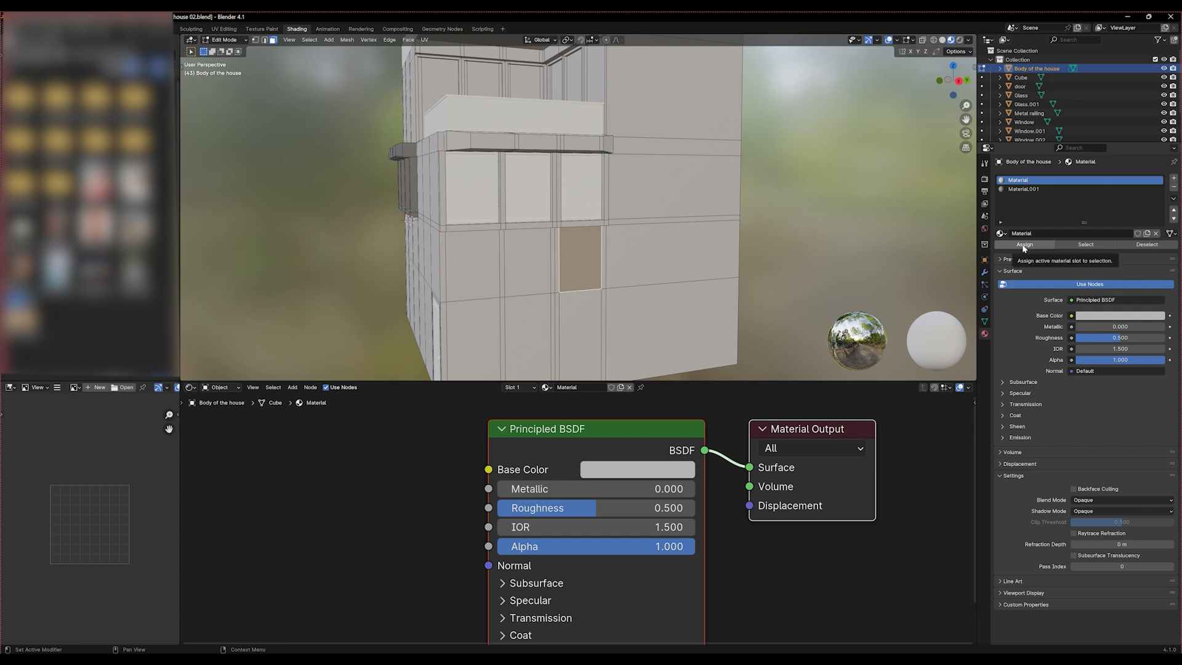
click(1046, 189)
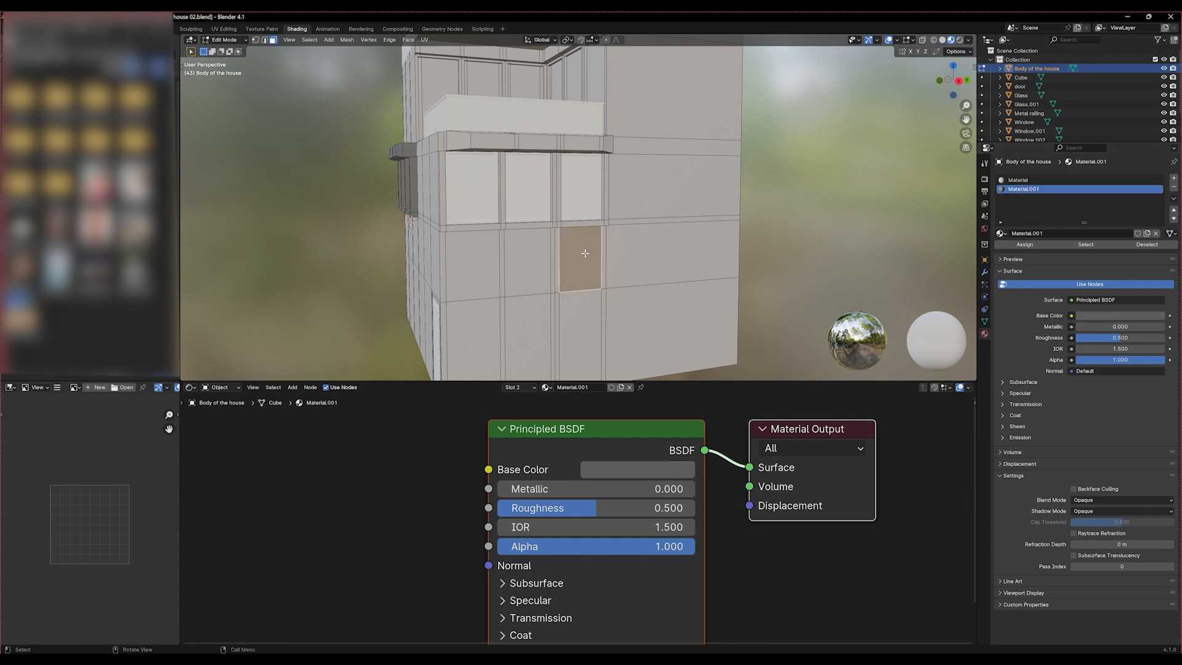
click(1029, 181)
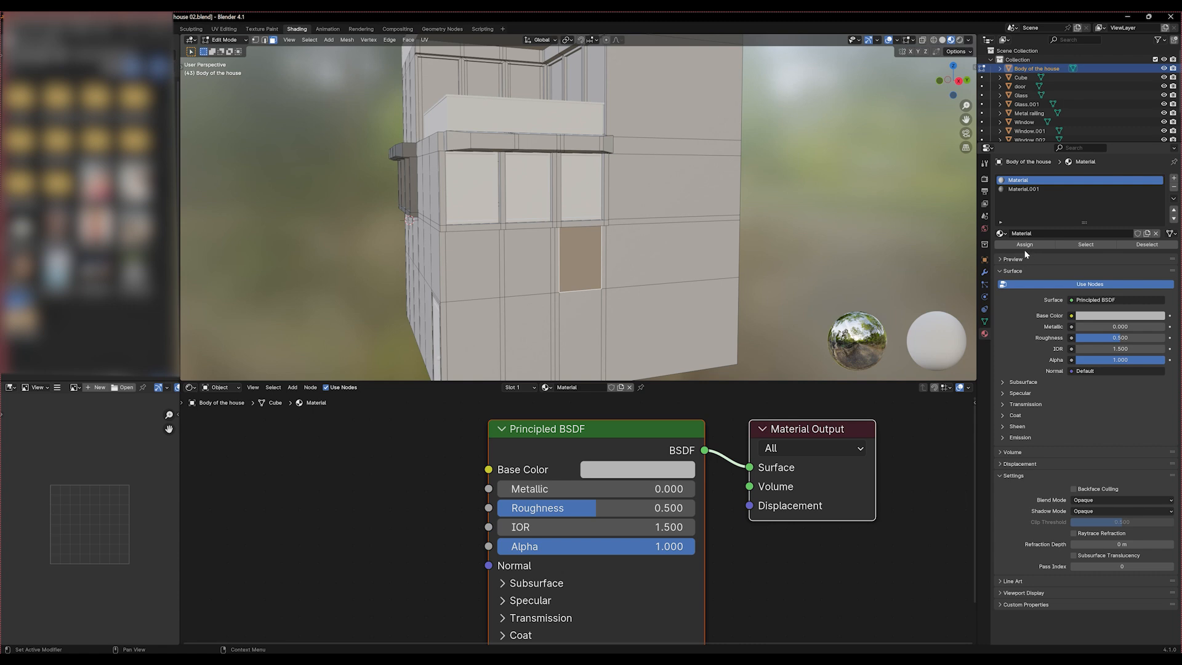
click(1025, 244)
click(674, 255)
Examine the house body's material colors around both three-pane windows in Object Mode, then resume mesh editing
middle_drag(674, 255, 523, 255)
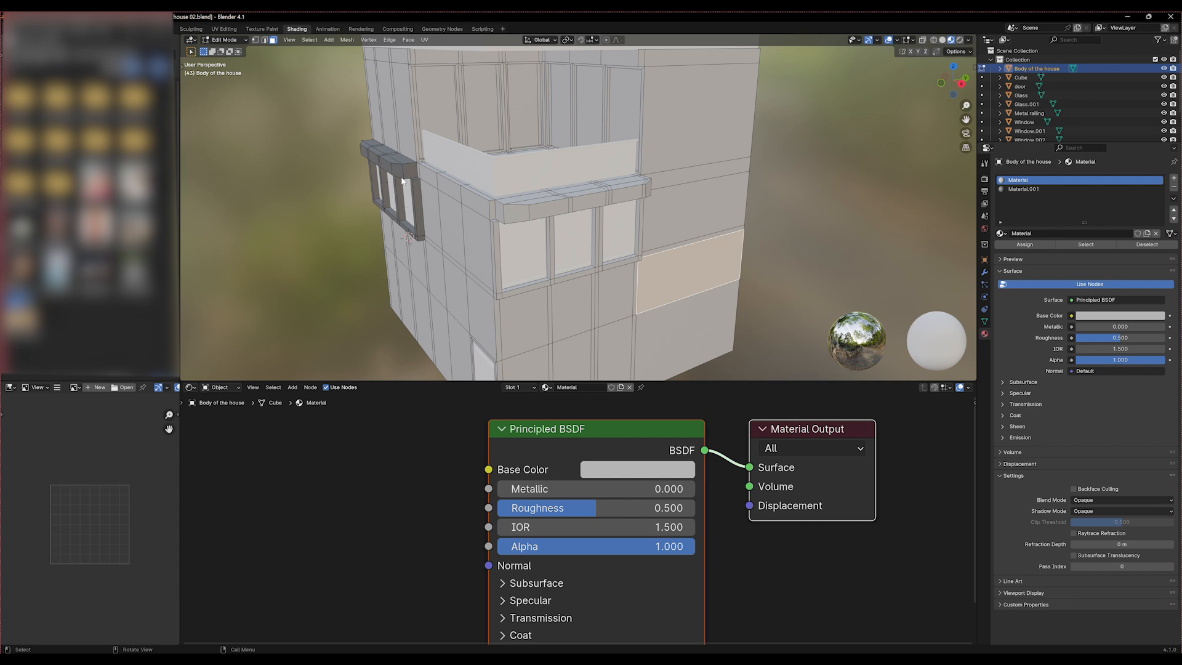
key(Tab)
scroll(404, 173, down, 4)
middle_drag(404, 173, 426, 152)
scroll(443, 163, up, 4)
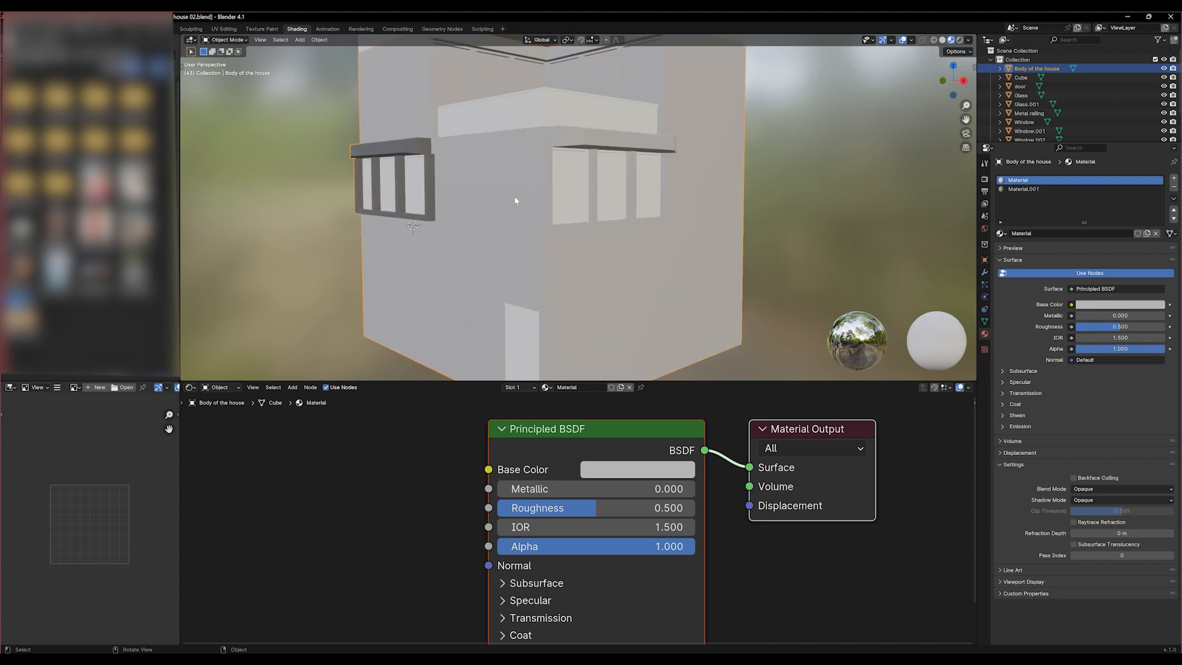
middle_drag(544, 197, 448, 233)
key(Tab)
scroll(448, 233, up, 2)
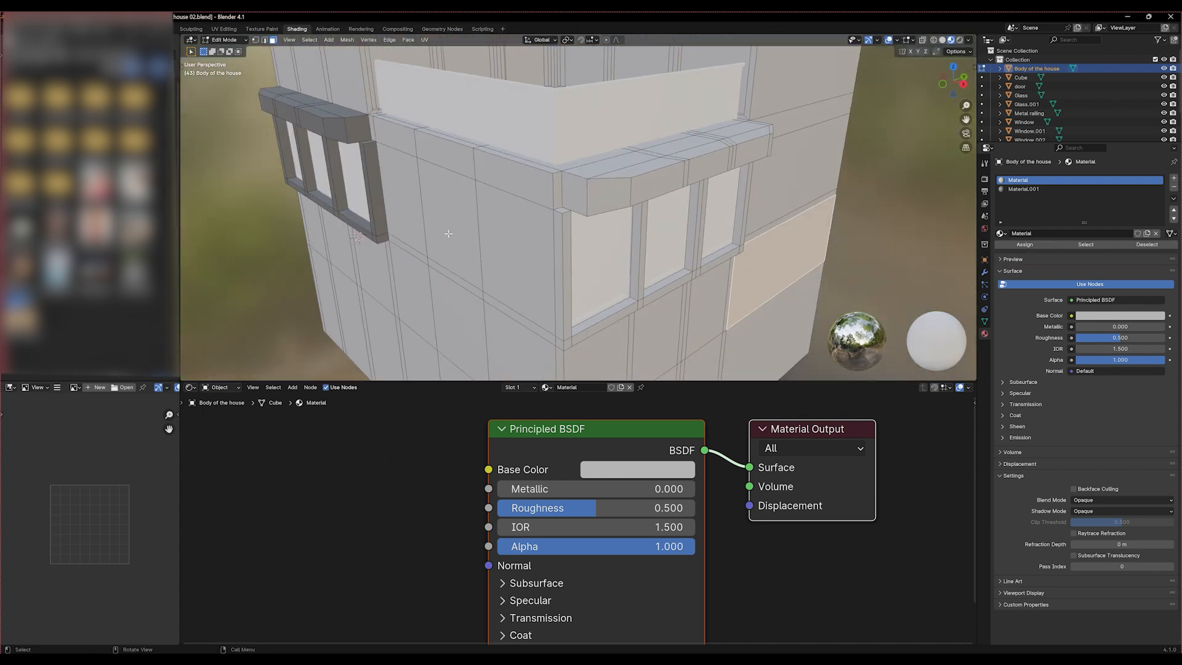
Select the near end faces and all top faces of the lintel above the adjoining side's three-pane window
click(573, 202)
shift+click(621, 177)
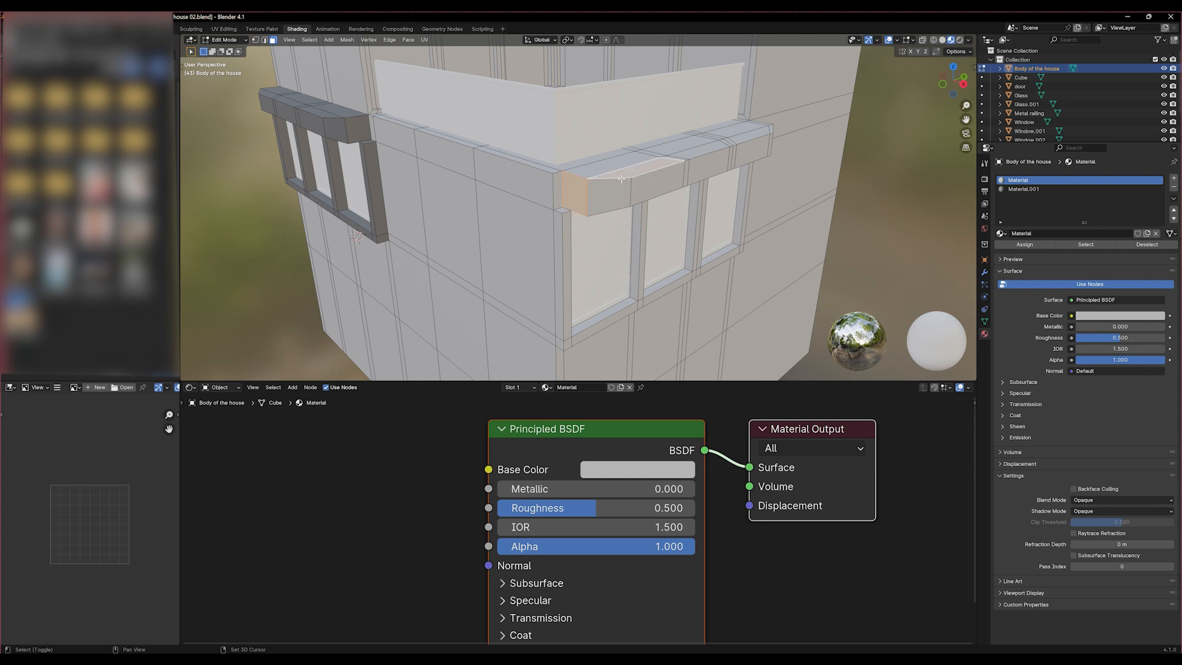
shift+click(602, 160)
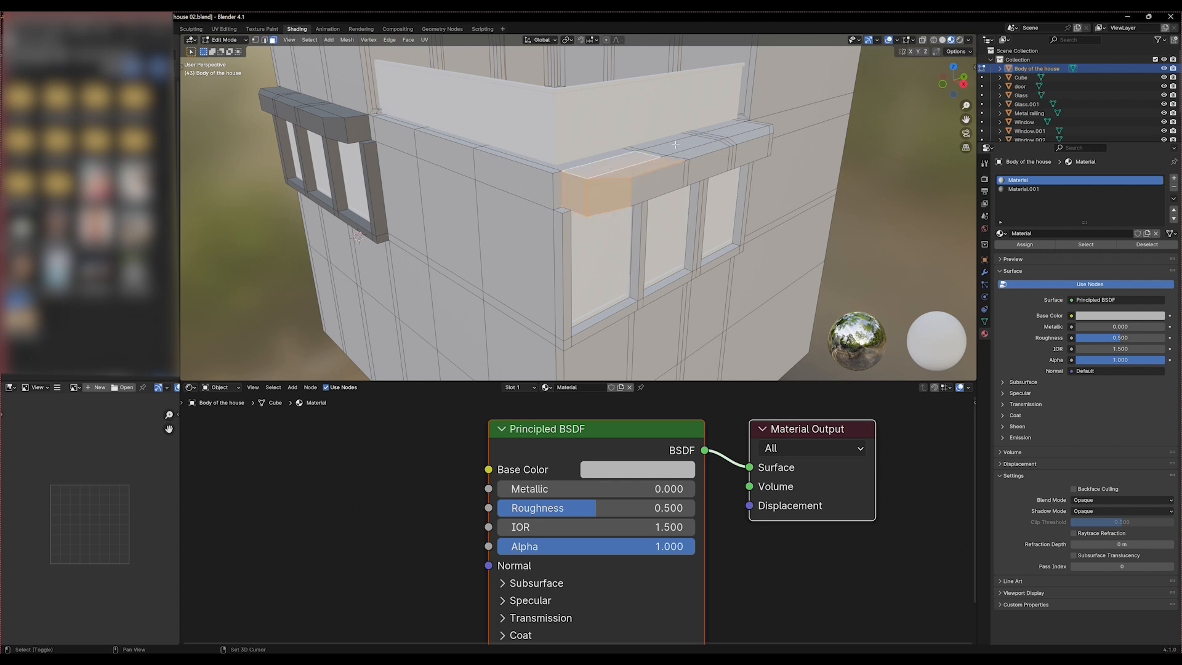
shift+click(717, 138)
shift+click(741, 132)
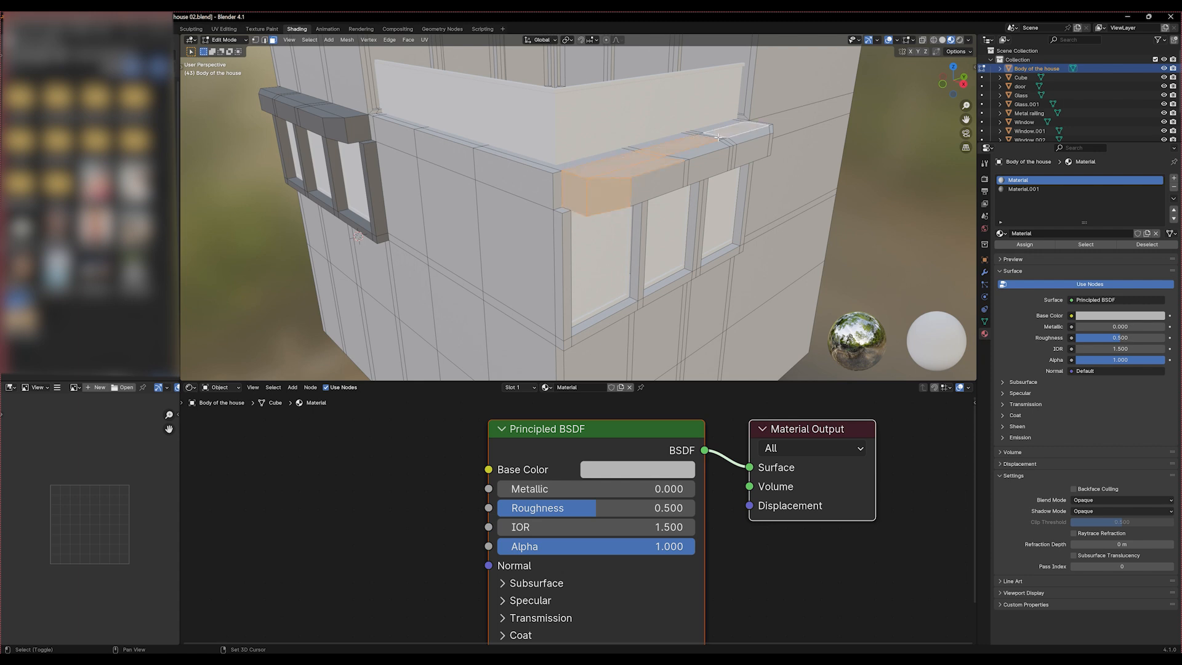
shift+click(739, 128)
middle_drag(680, 151, 602, 96)
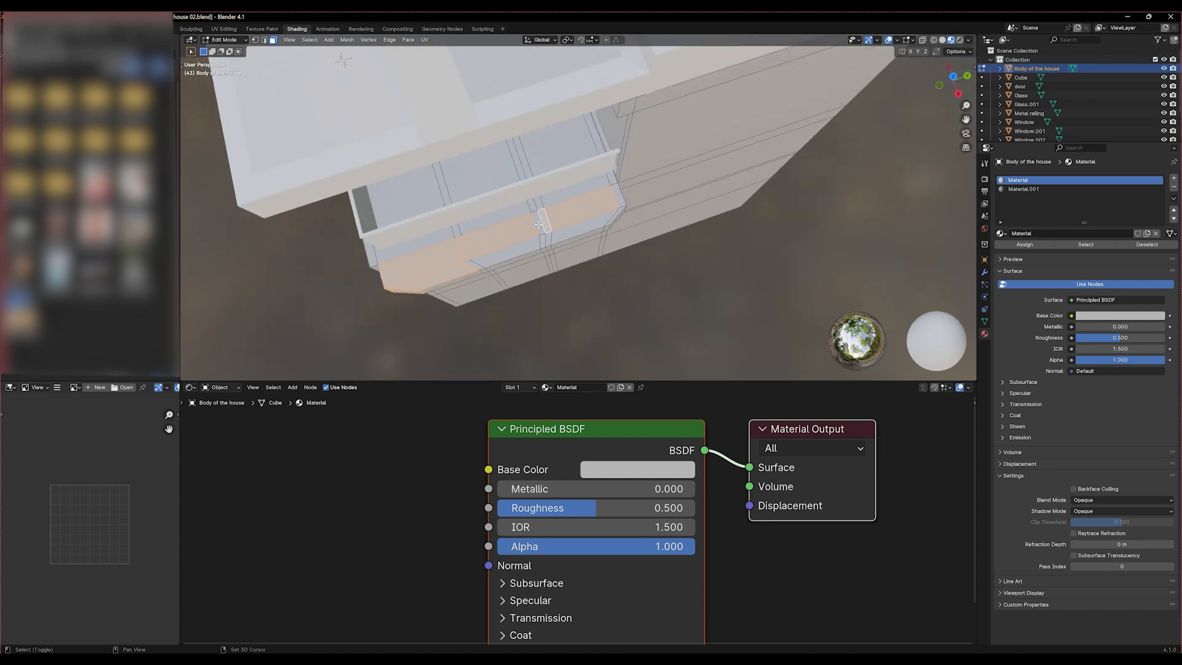
shift+click(617, 210)
shift+click(520, 255)
shift+click(471, 265)
Extend the selection with the lintel's front faces and its angled far end face
middle_drag(472, 265, 465, 206)
scroll(451, 265, up, 1)
scroll(452, 265, up, 1)
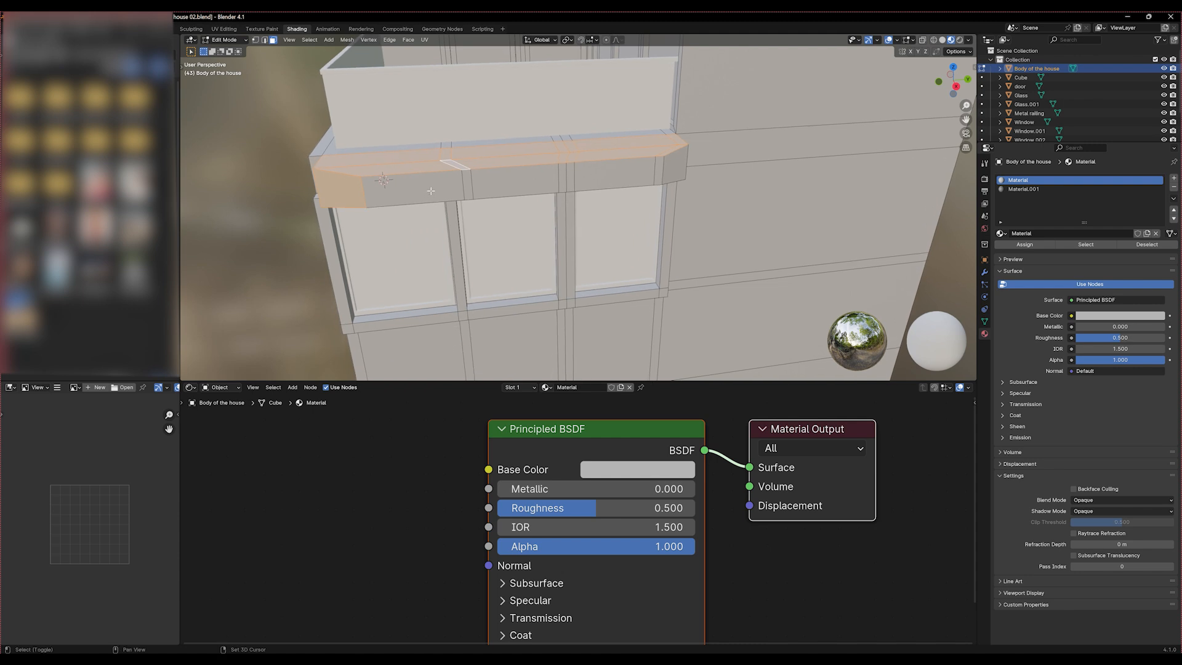
shift+click(446, 190)
shift+click(480, 186)
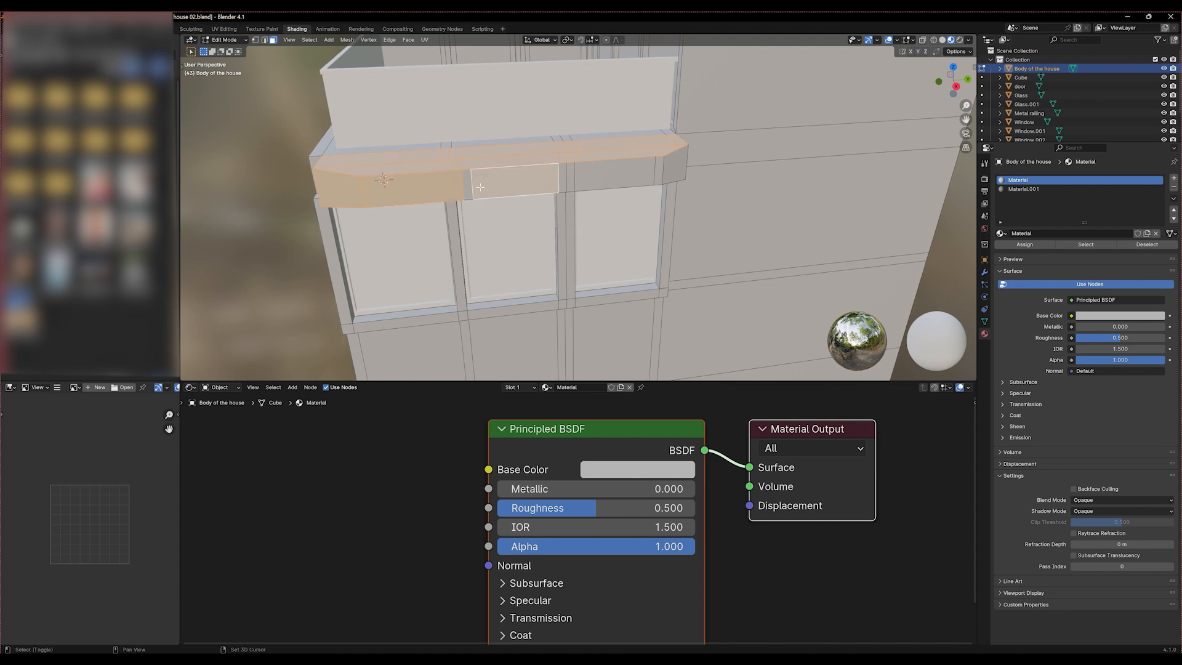
shift+click(467, 186)
shift+click(562, 186)
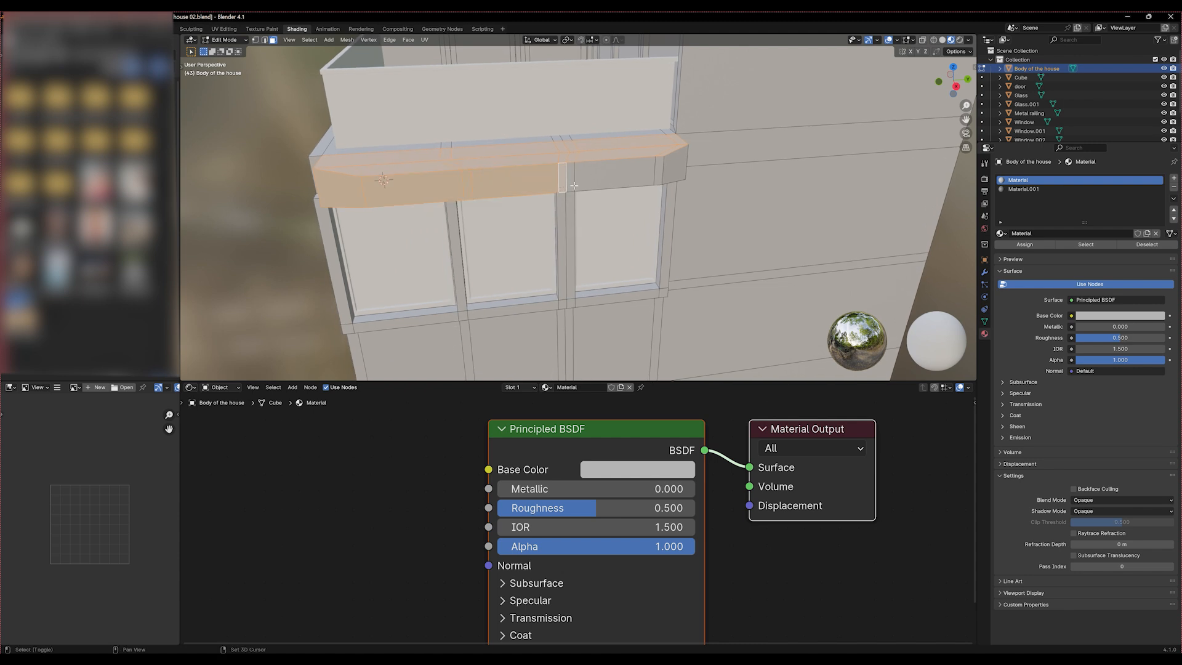
shift+click(571, 185)
shift+click(616, 177)
shift+click(657, 173)
shift+click(680, 176)
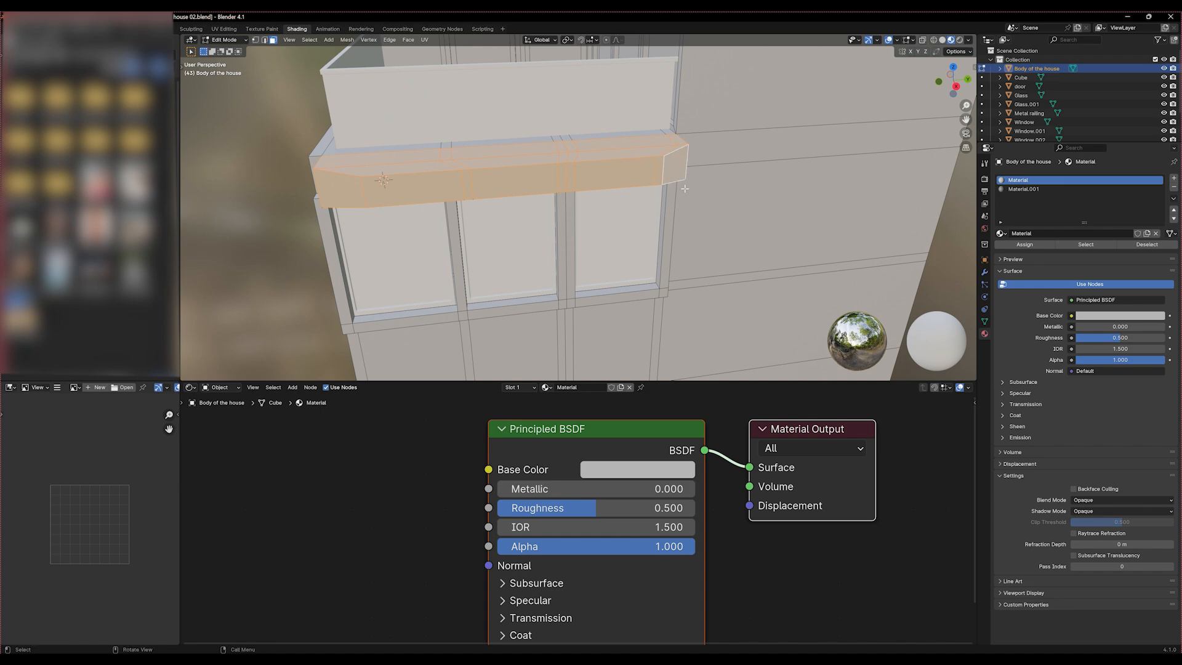
Add the underside faces of the adjoining side's lintel to the selection, including those at its far end
middle_drag(680, 176, 477, 150)
shift+click(477, 150)
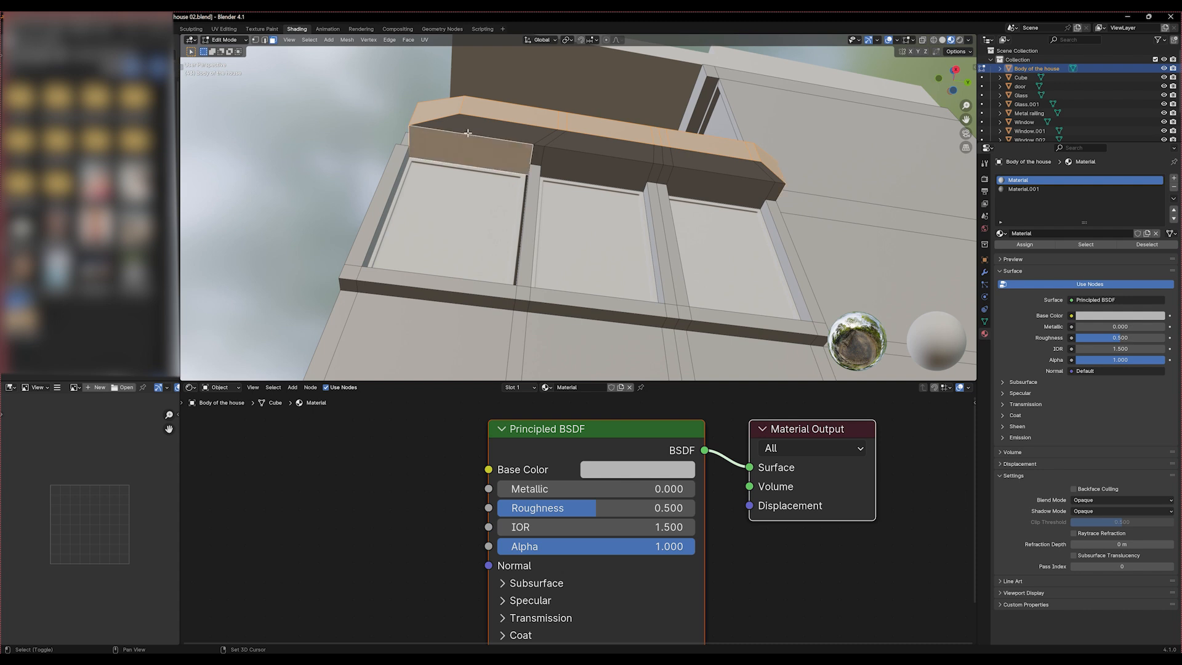
shift+click(561, 160)
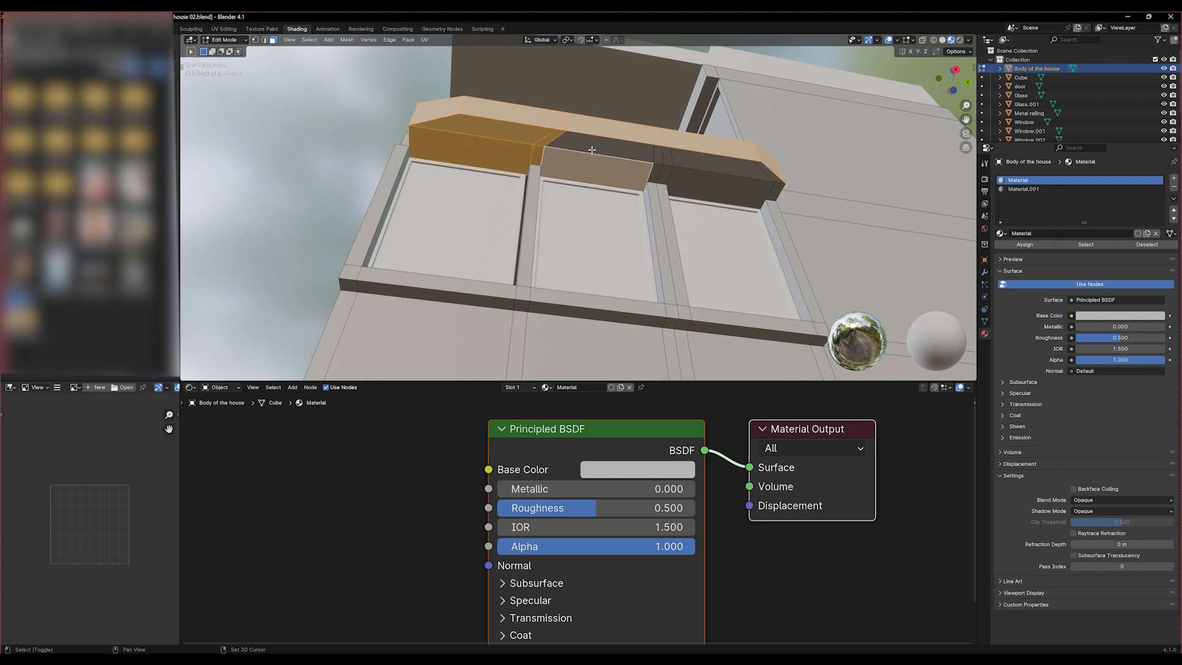
shift+click(656, 161)
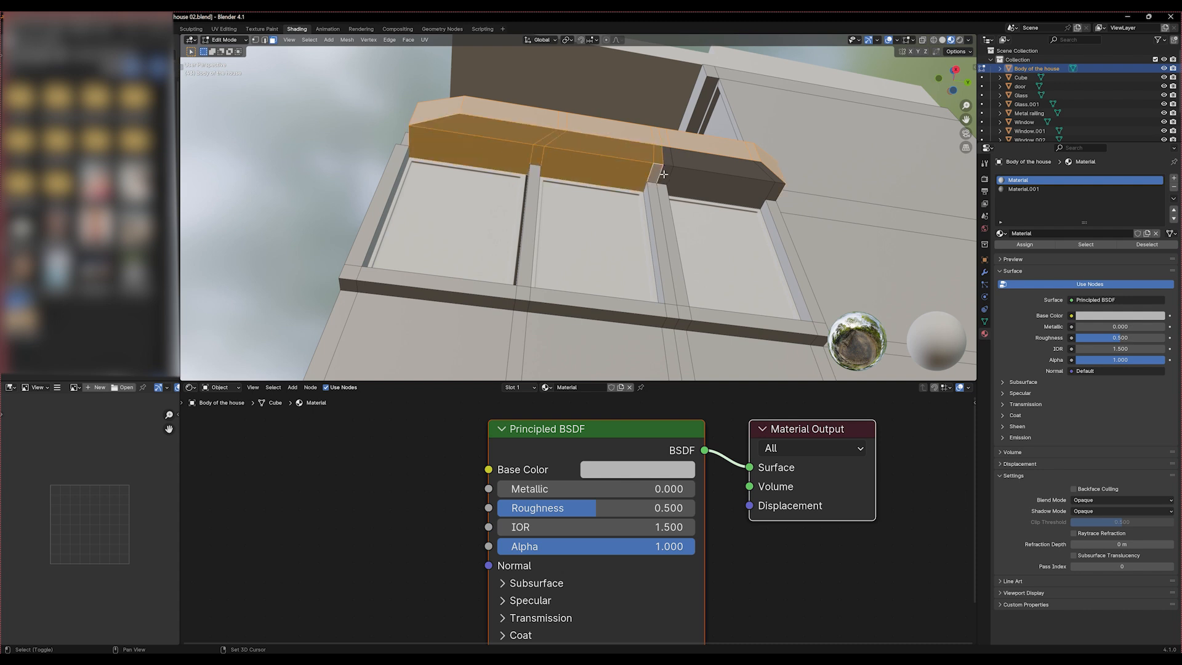
shift+click(710, 185)
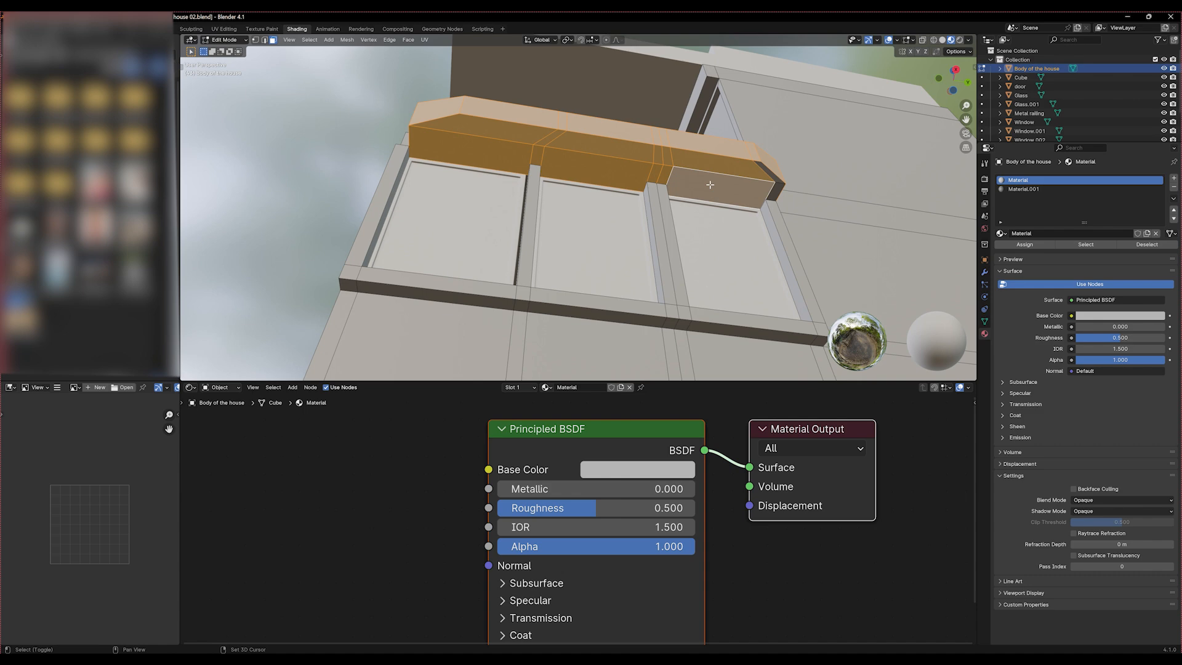
shift+click(770, 175)
shift+click(776, 189)
Add the near jamb's faces, its bottom corner and the sill faces below the first pane to the selection
middle_drag(680, 188, 582, 240)
shift+click(581, 243)
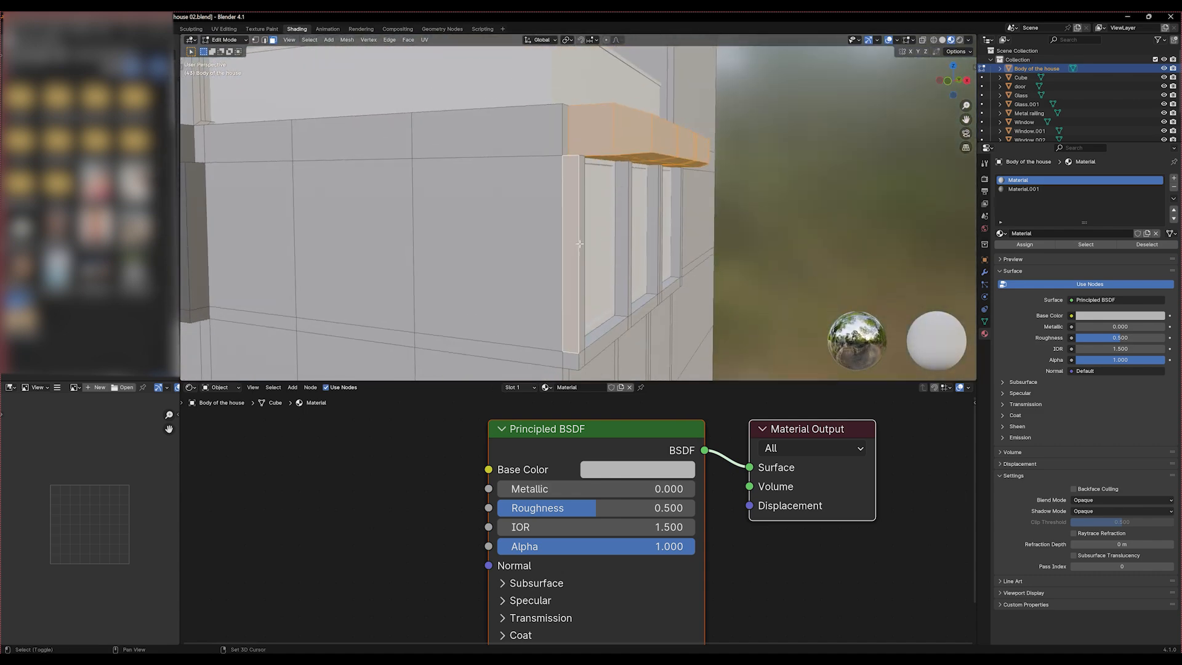
shift+click(581, 247)
shift+click(573, 360)
shift+click(582, 359)
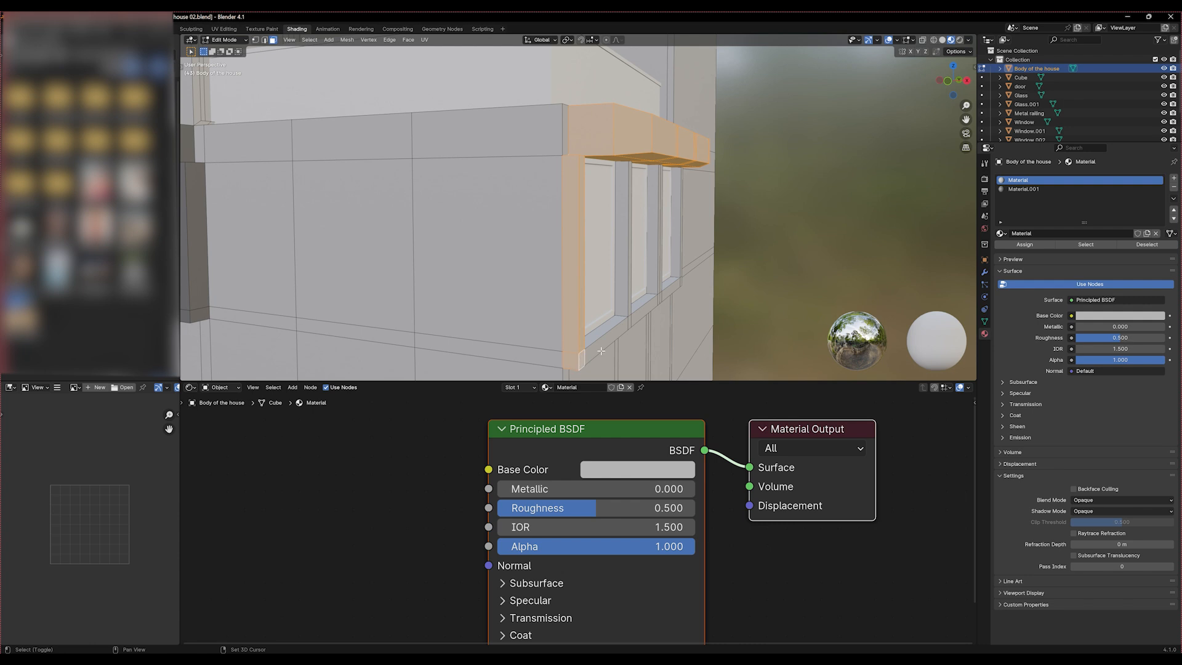
shift+click(601, 346)
shift+click(605, 330)
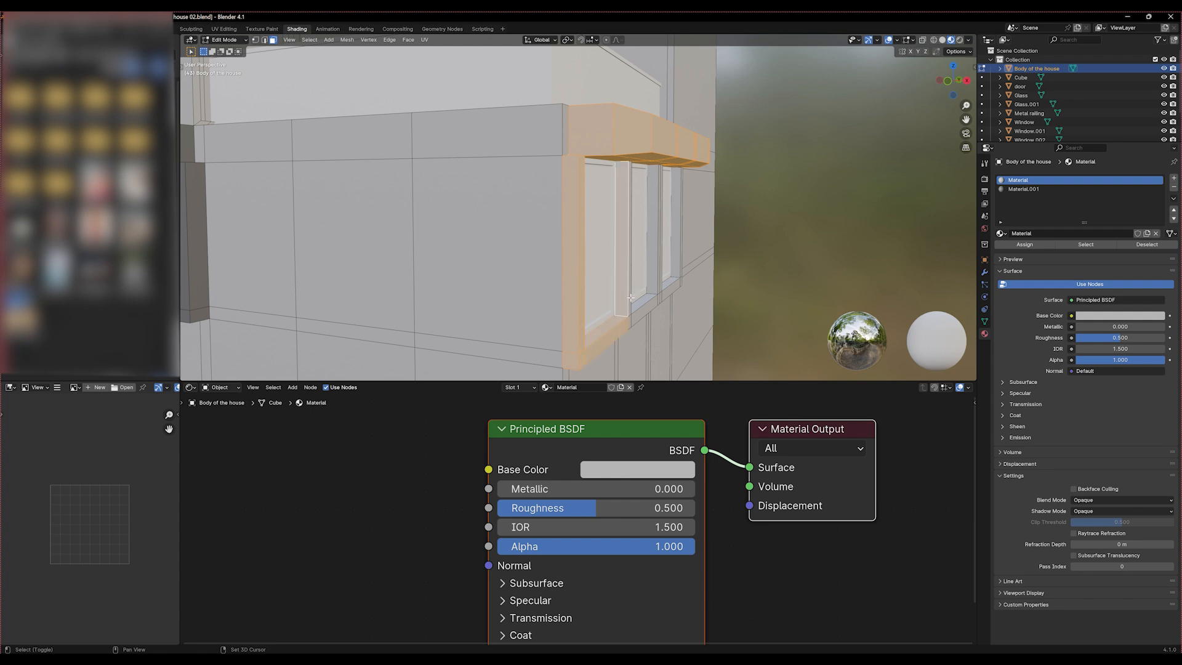
Extend the selection with both mullions' faces and the sill faces below the middle pane
middle_drag(627, 293, 536, 305)
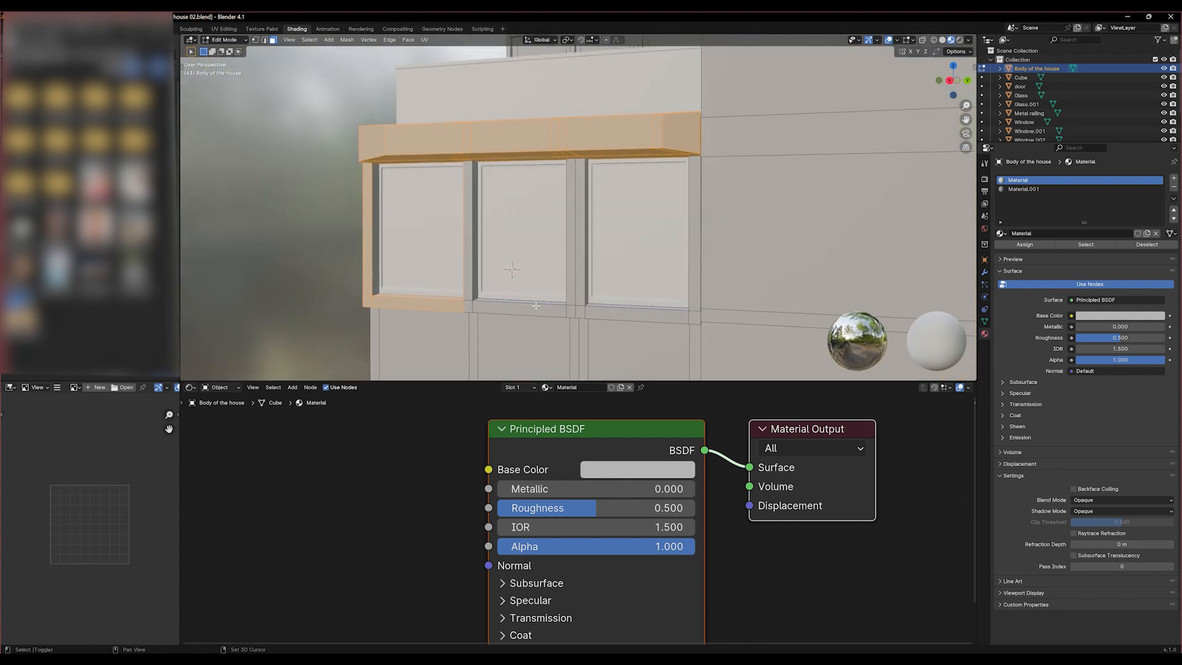
shift+click(478, 288)
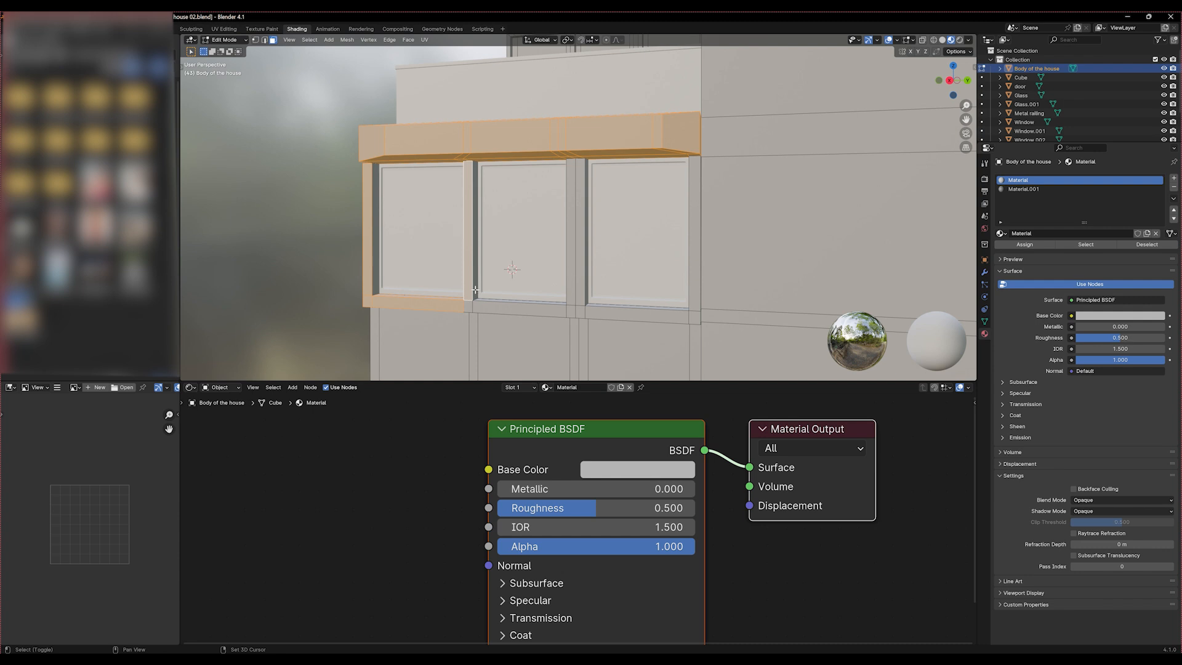
shift+click(475, 289)
shift+click(468, 310)
shift+click(515, 308)
middle_drag(515, 306, 598, 288)
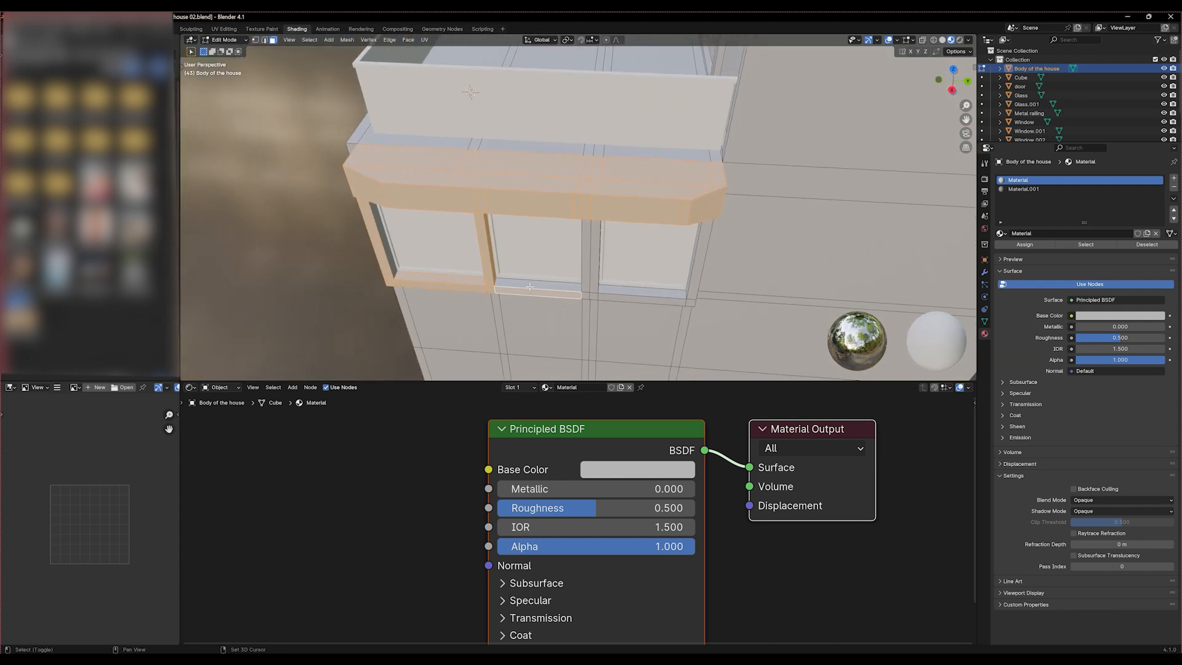
shift+click(586, 298)
shift+click(586, 291)
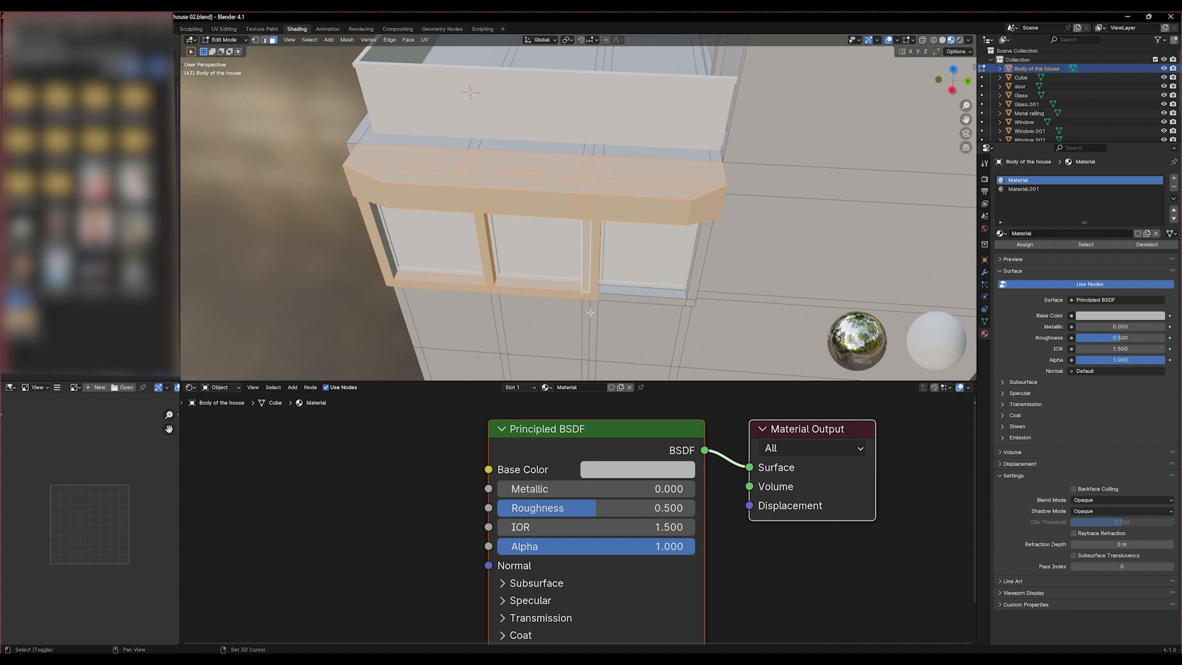
Add the sill faces below the third pane and the far jamb's front and inner faces to the selection
middle_drag(590, 312, 668, 272)
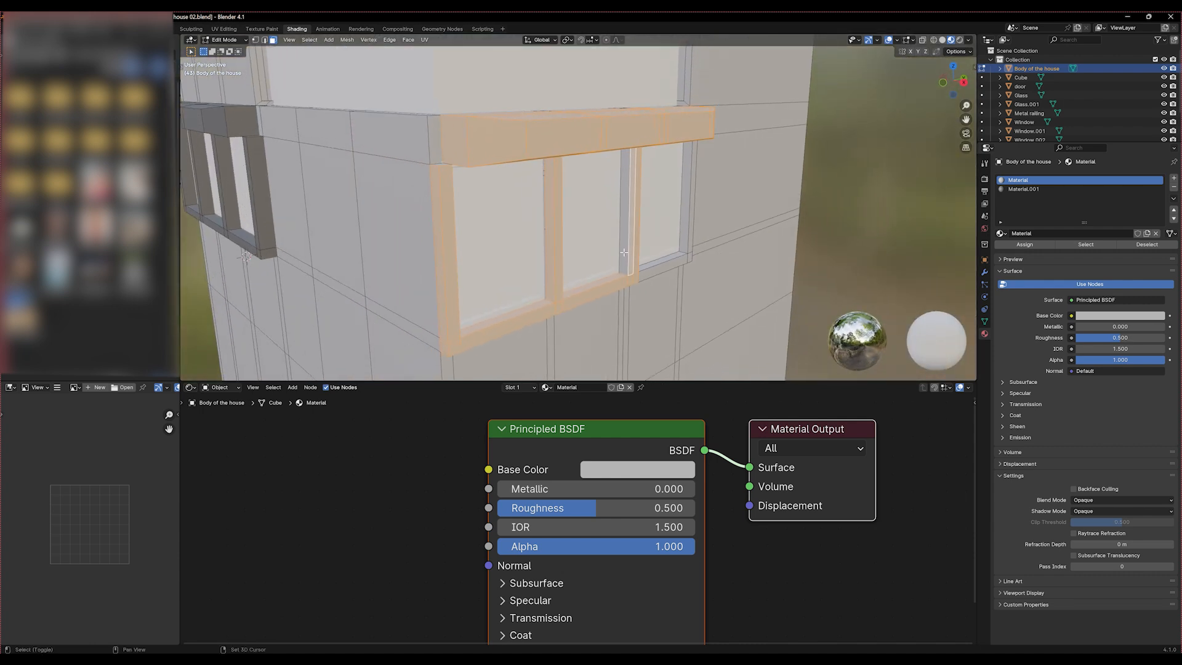
shift+click(660, 261)
shift+click(685, 238)
shift+click(679, 264)
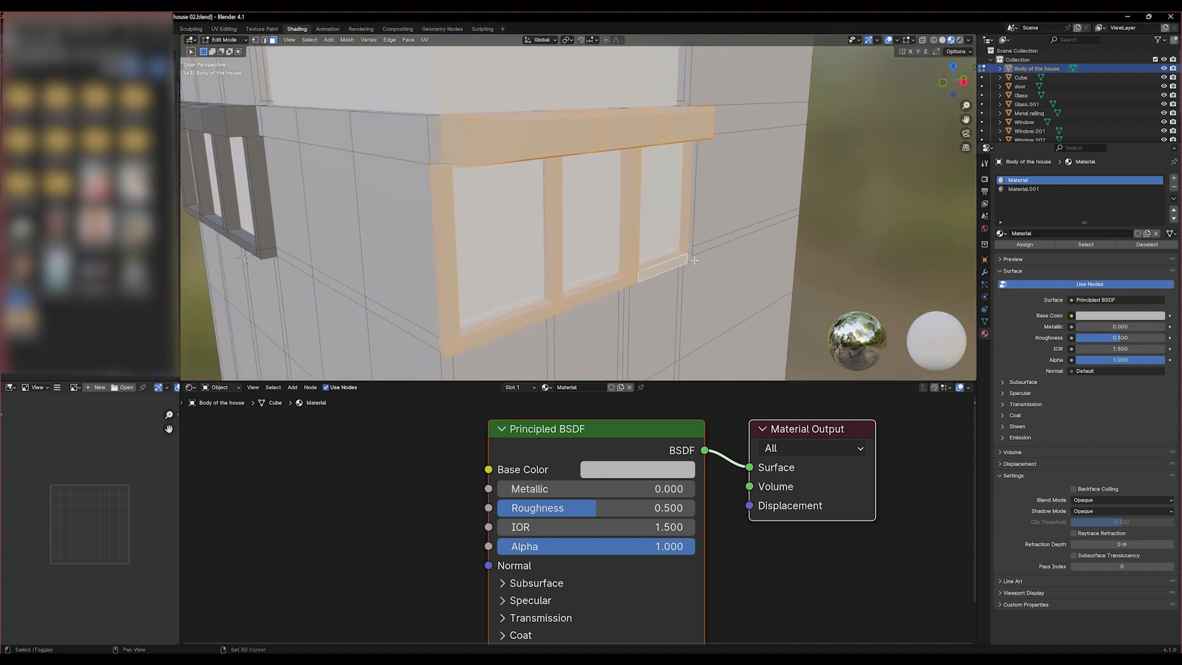
shift+click(691, 258)
shift+click(692, 249)
Include the outer side faces of the far jamb, down to its bottom corner, in the selection
middle_drag(719, 263, 555, 253)
shift+click(542, 255)
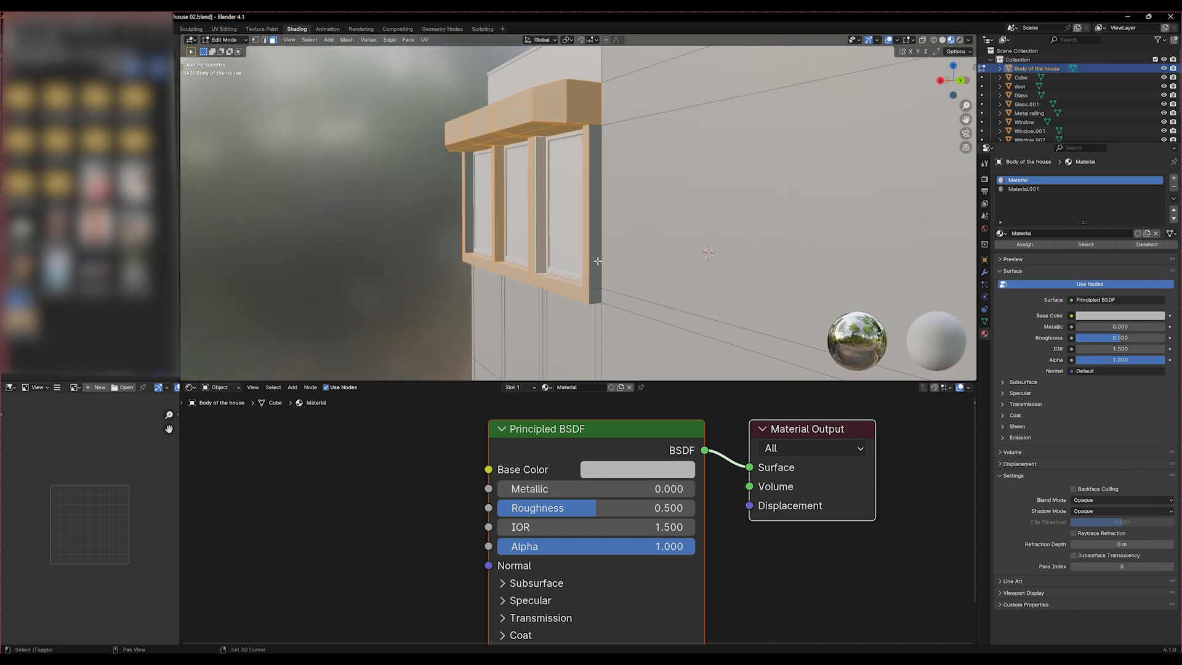
shift+click(595, 272)
shift+click(595, 298)
Add all underside faces along the sill of the adjoining side's three-pane window to the selection
middle_drag(587, 310, 465, 225)
scroll(497, 224, up, 2)
shift+middle_drag(419, 188, 466, 280)
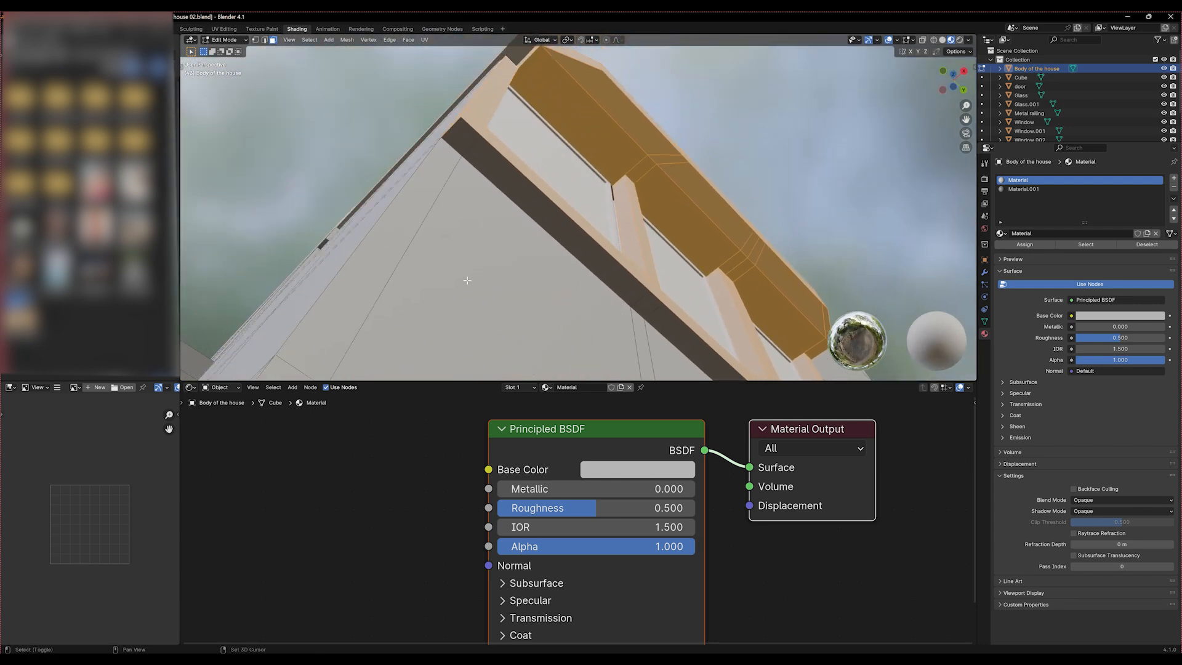
shift+click(476, 136)
shift+click(497, 165)
shift+middle_drag(582, 206, 426, 90)
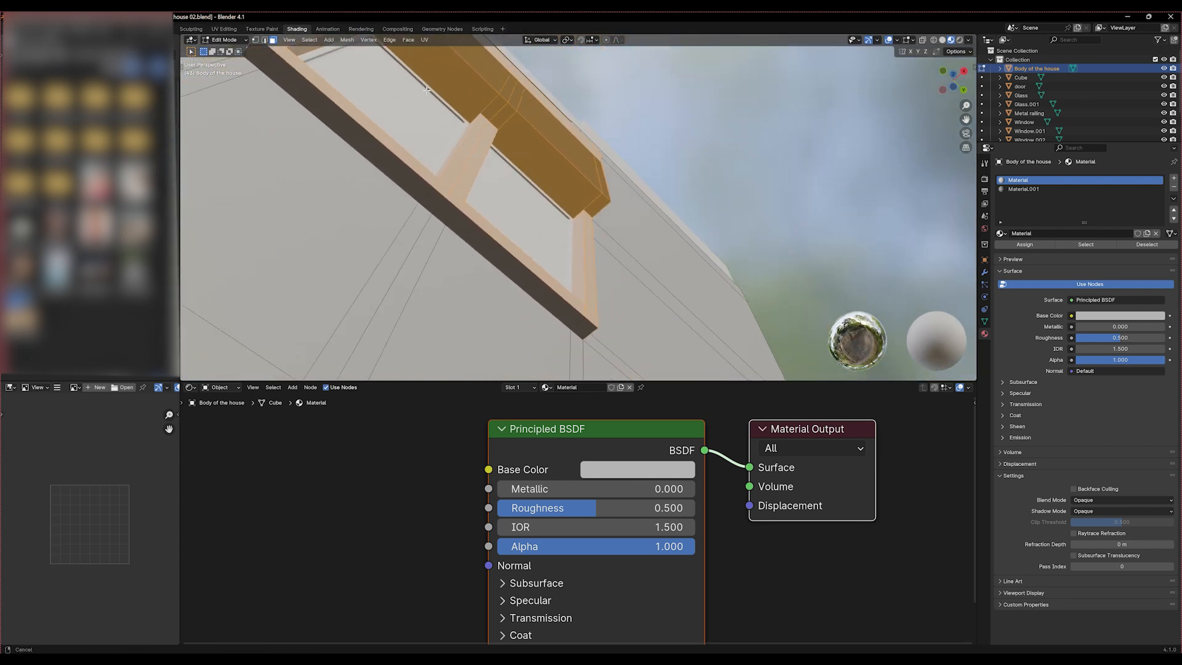
shift+middle_drag(322, 119, 342, 143)
shift+click(295, 97)
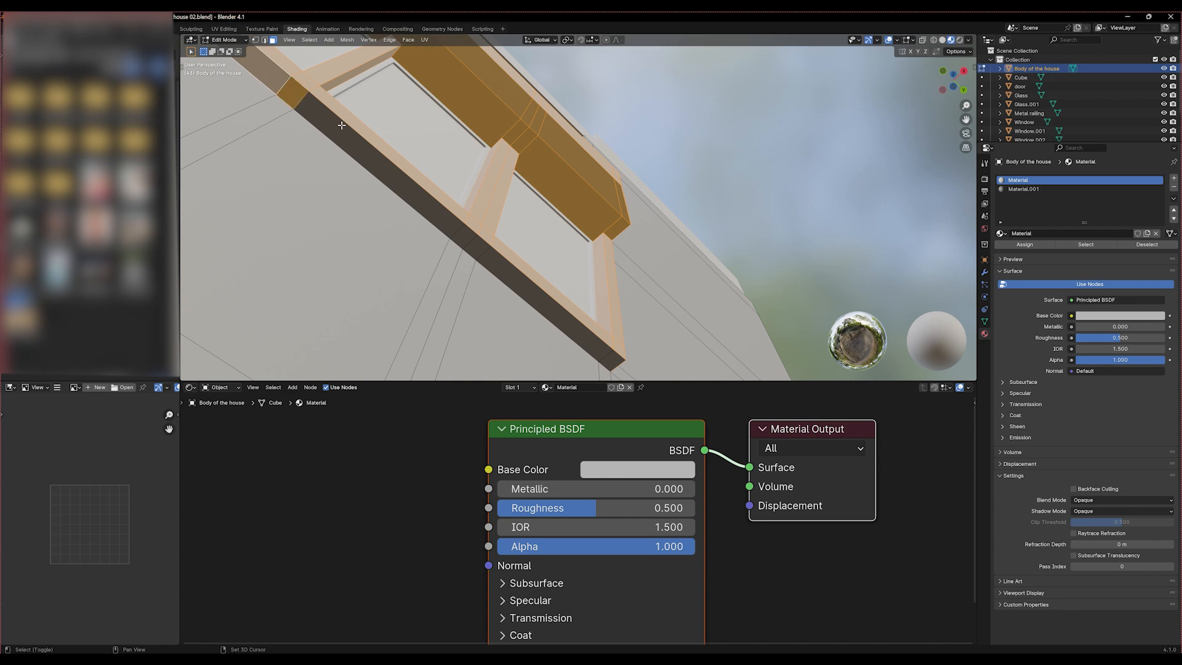
shift+click(341, 124)
shift+click(608, 335)
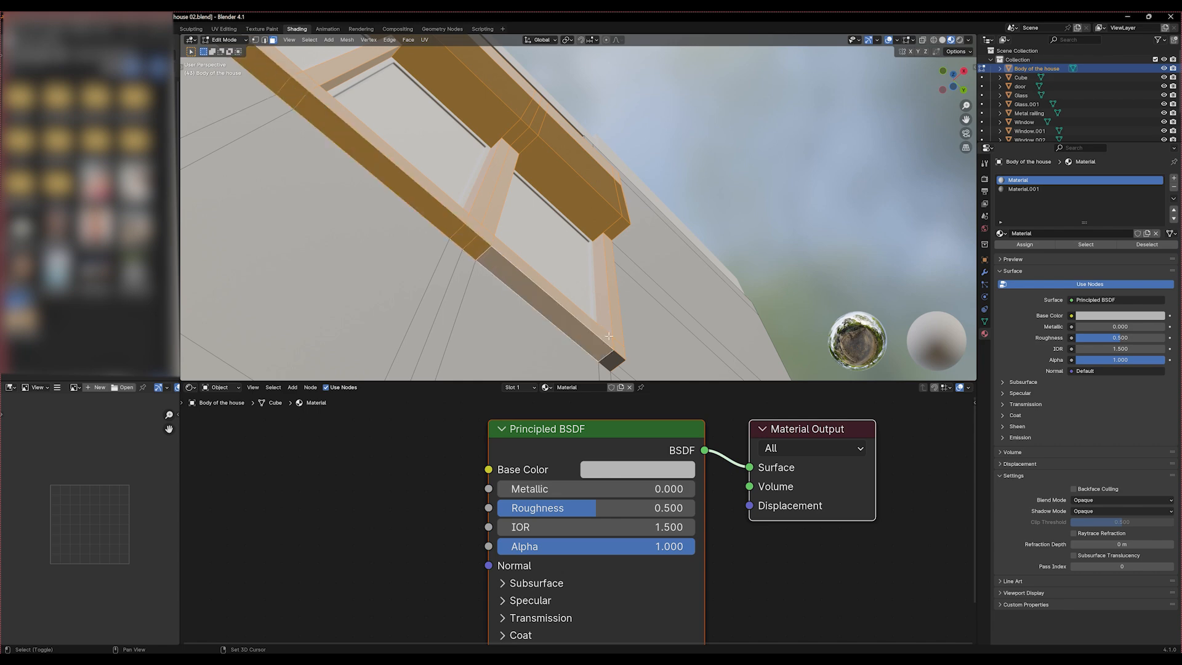
Assign Material.001 to the selected window surround faces, and save the file from Object Mode
middle_drag(609, 335, 516, 238)
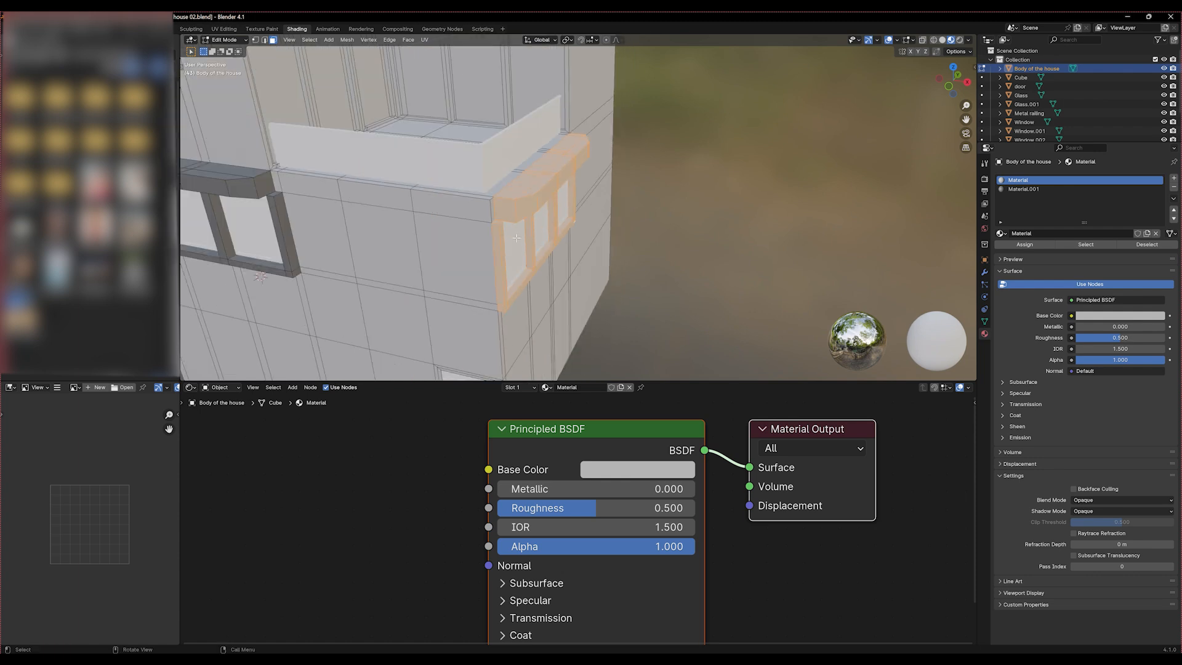
shift+middle_drag(409, 207, 468, 224)
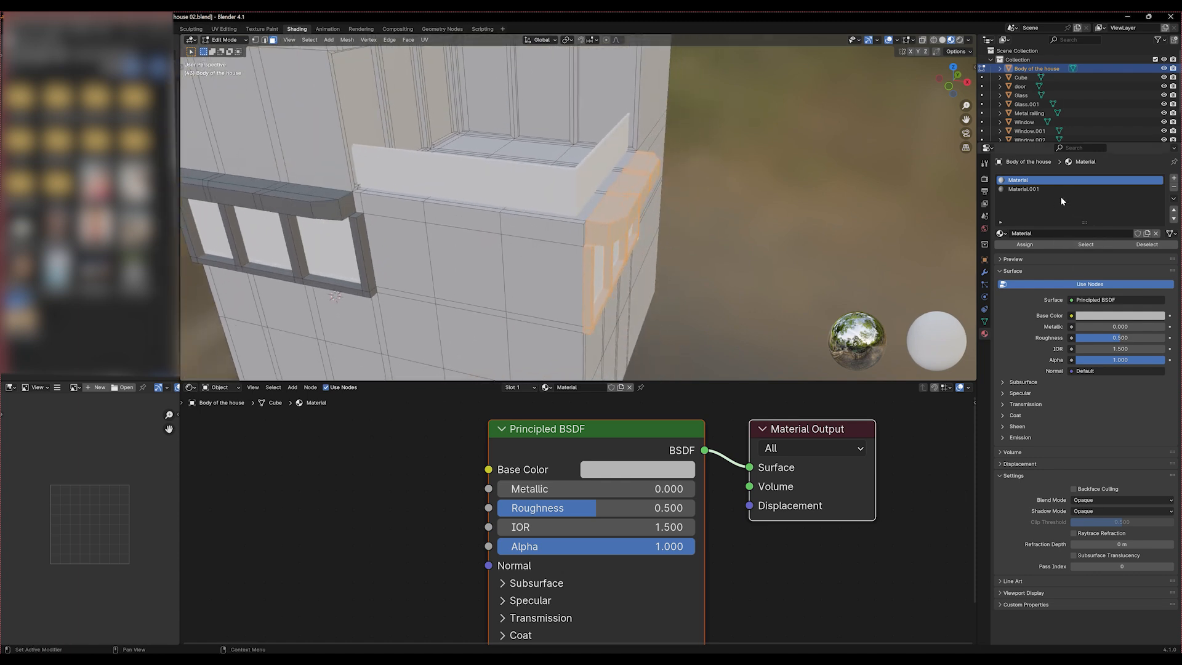
click(1032, 189)
click(1019, 245)
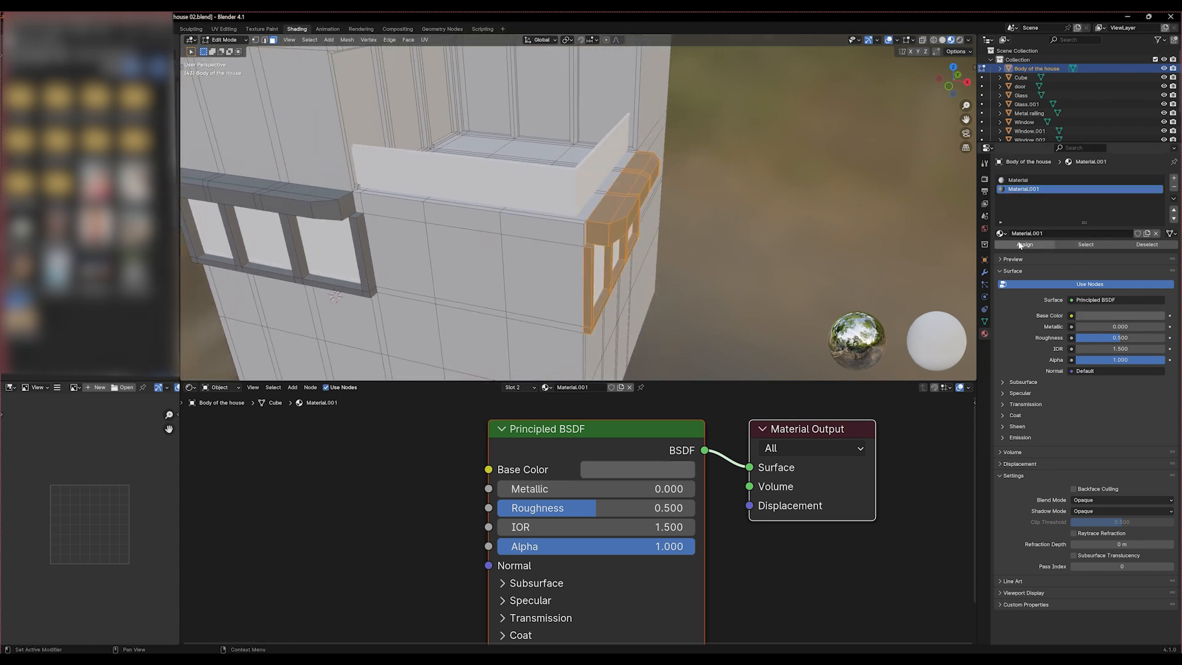
middle_drag(739, 234, 704, 225)
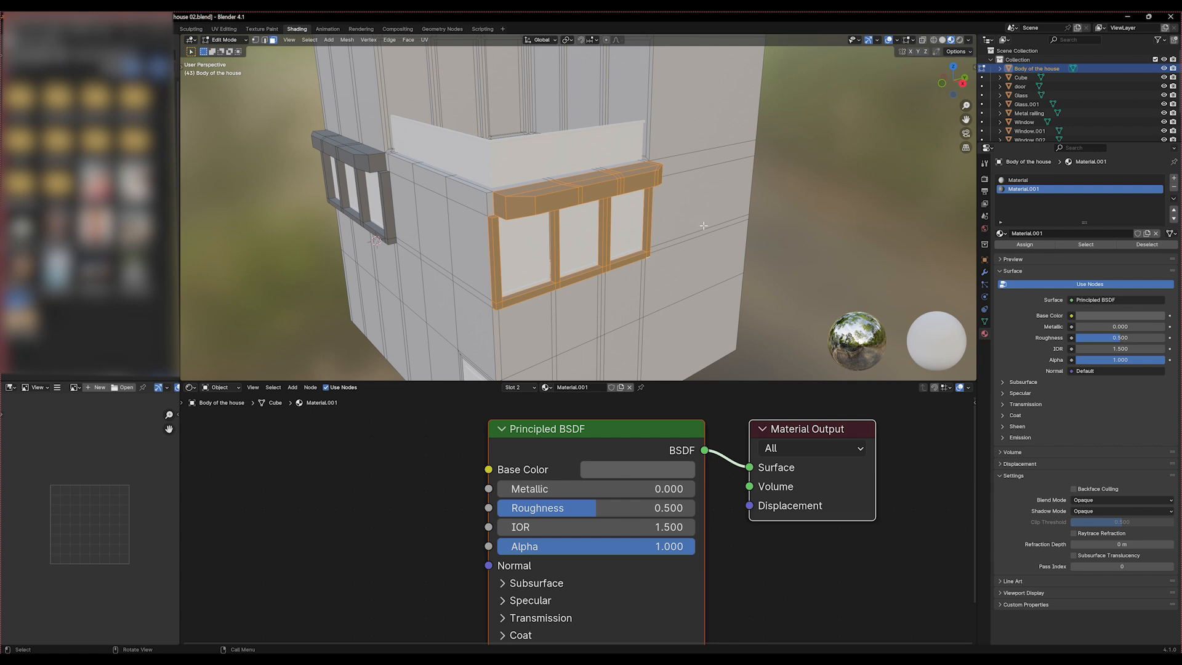
key(Tab)
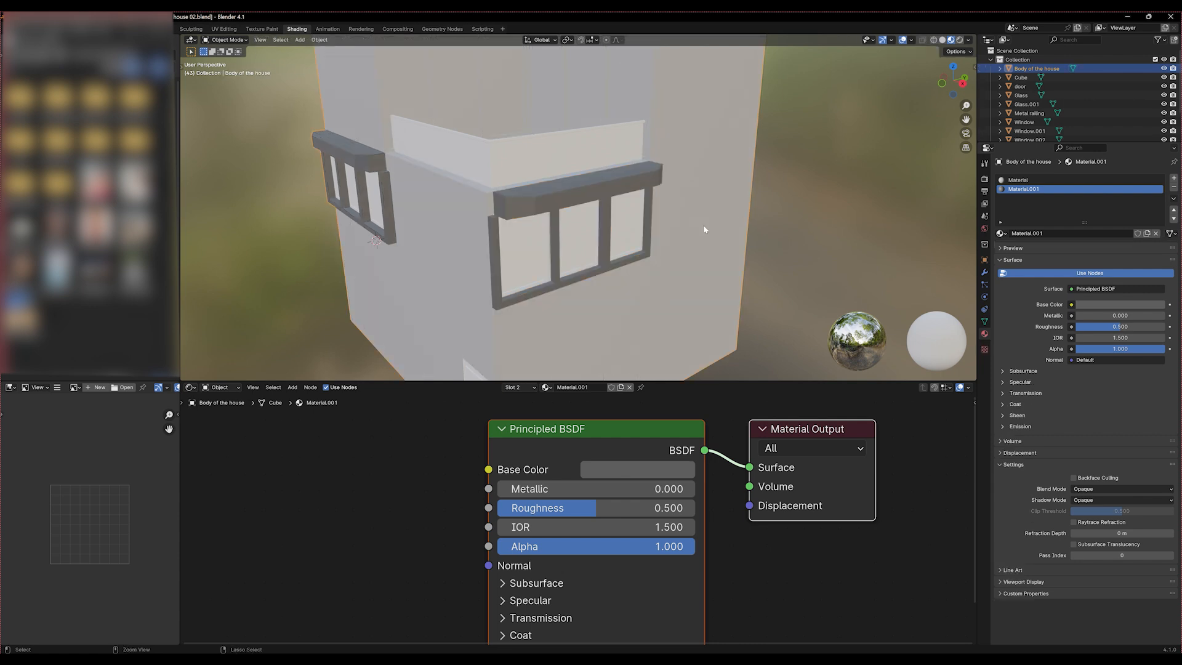
key(ctrl+s)
scroll(703, 224, down, 6)
scroll(663, 252, up, 5)
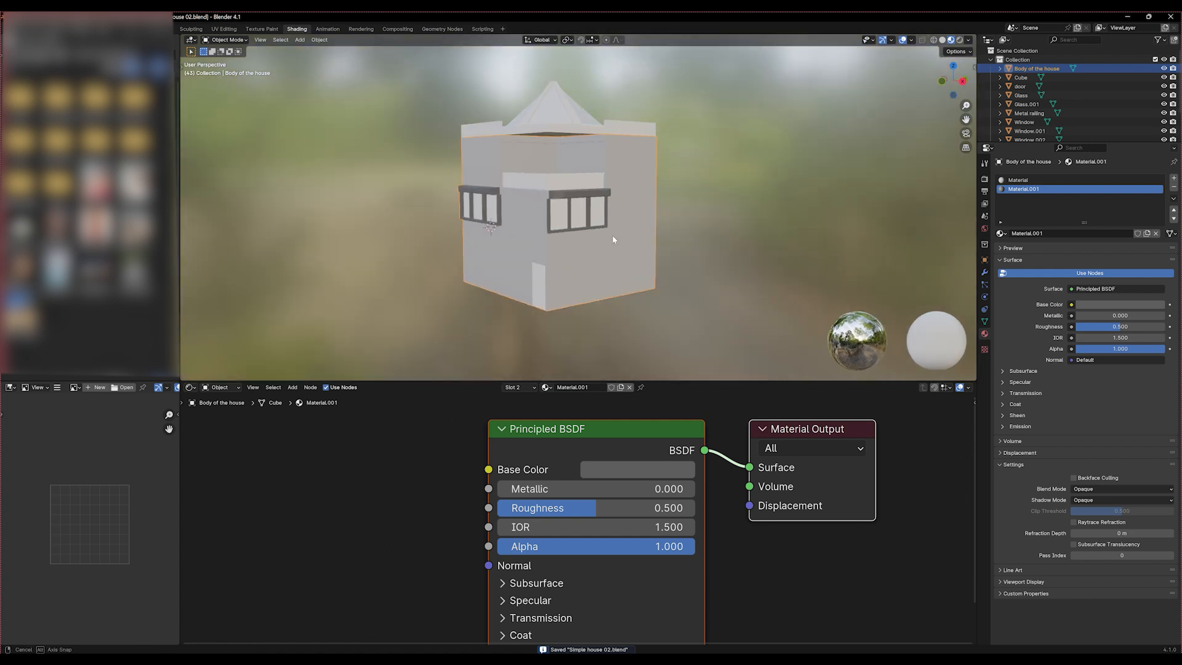
Give the balcony's metal railing a new material with roughness 0.101 and metallic 0.571
middle_drag(523, 240, 474, 184)
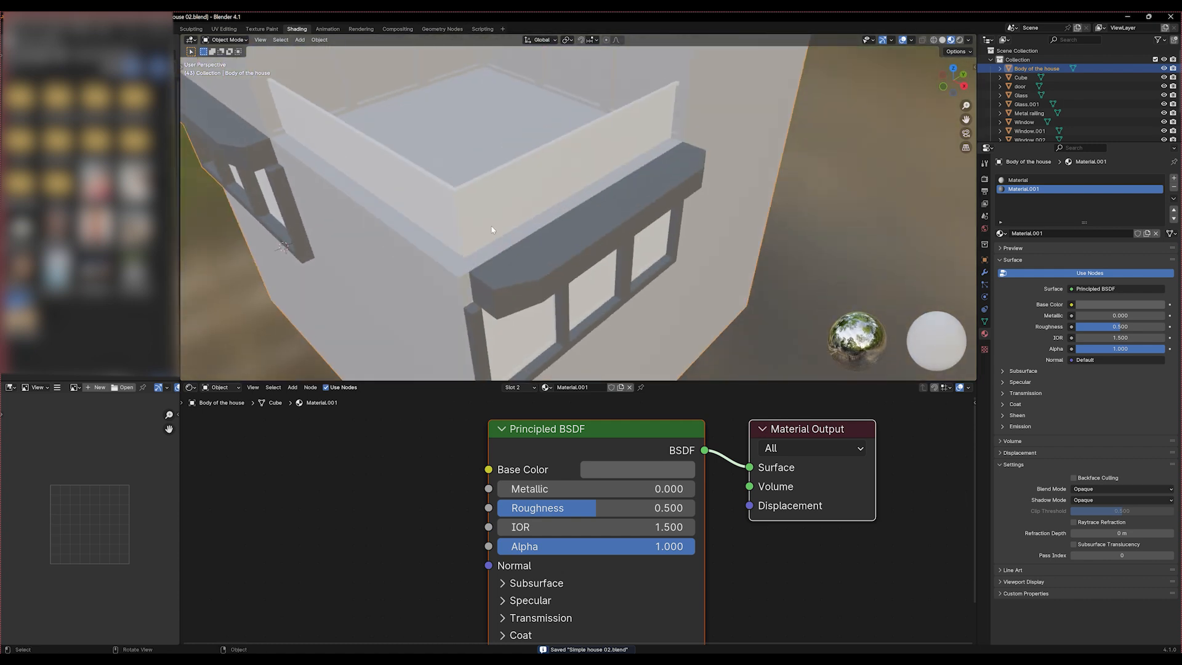
click(474, 183)
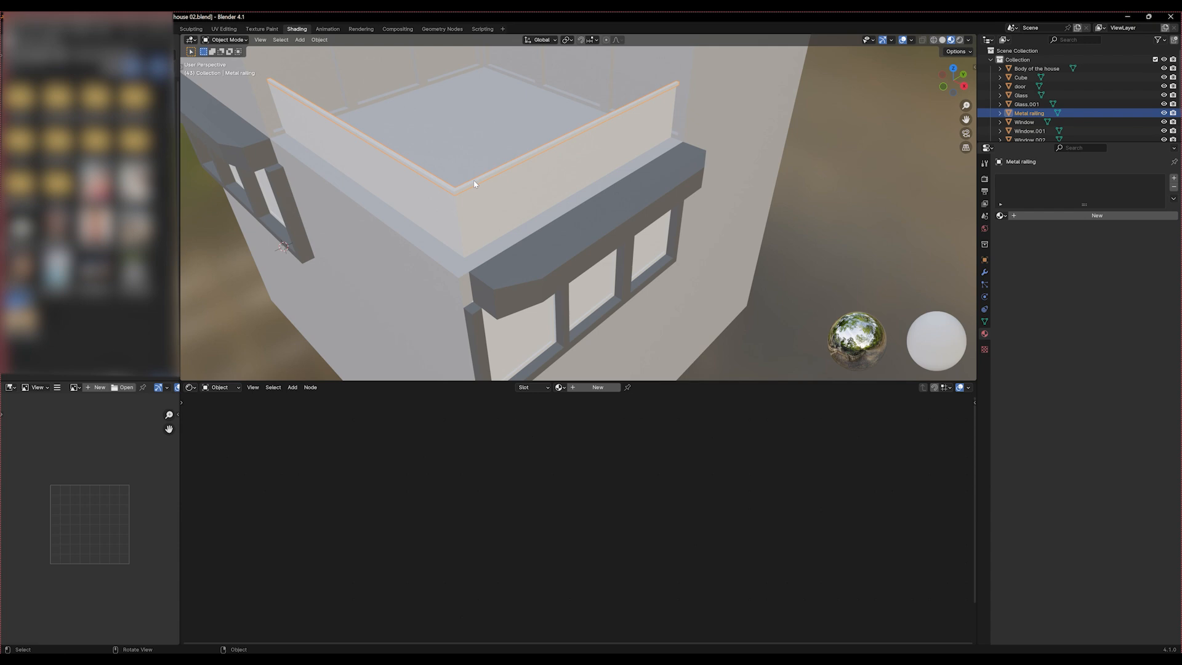
click(598, 387)
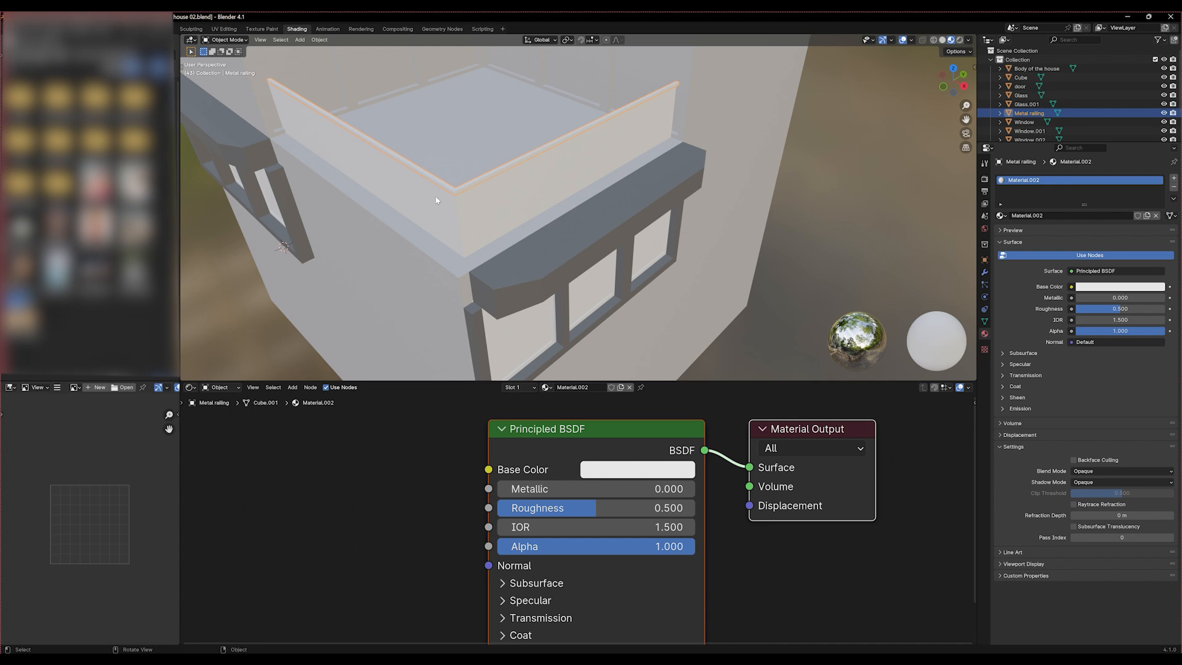
scroll(436, 200, up, 5)
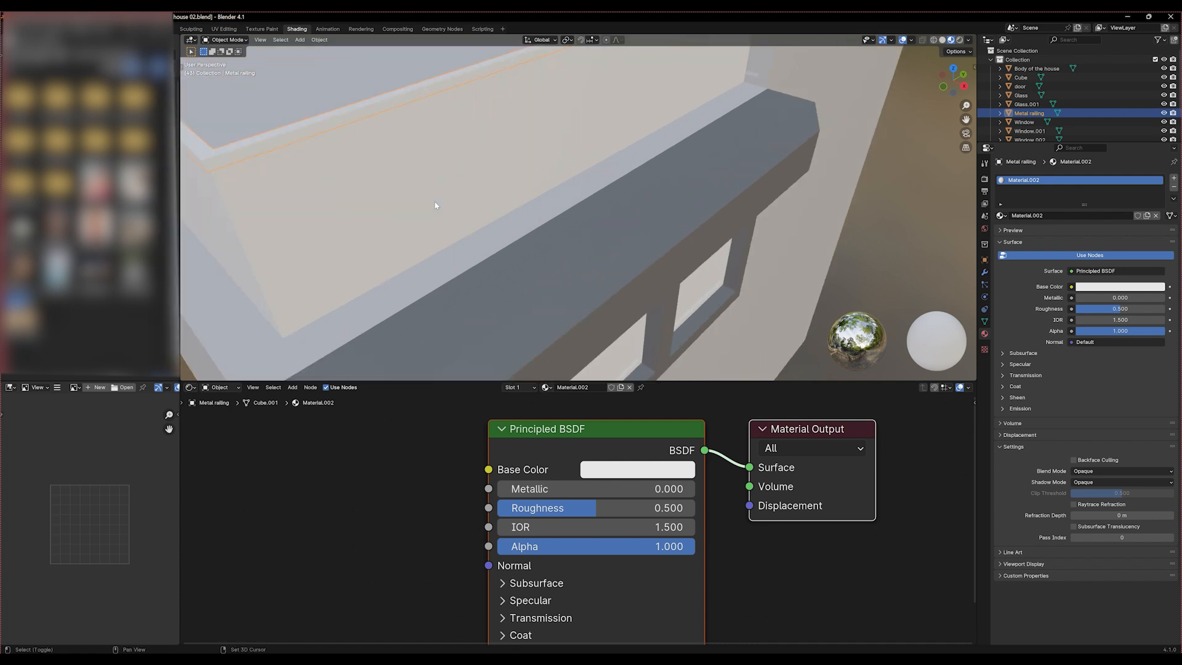
shift+middle_drag(436, 205, 457, 271)
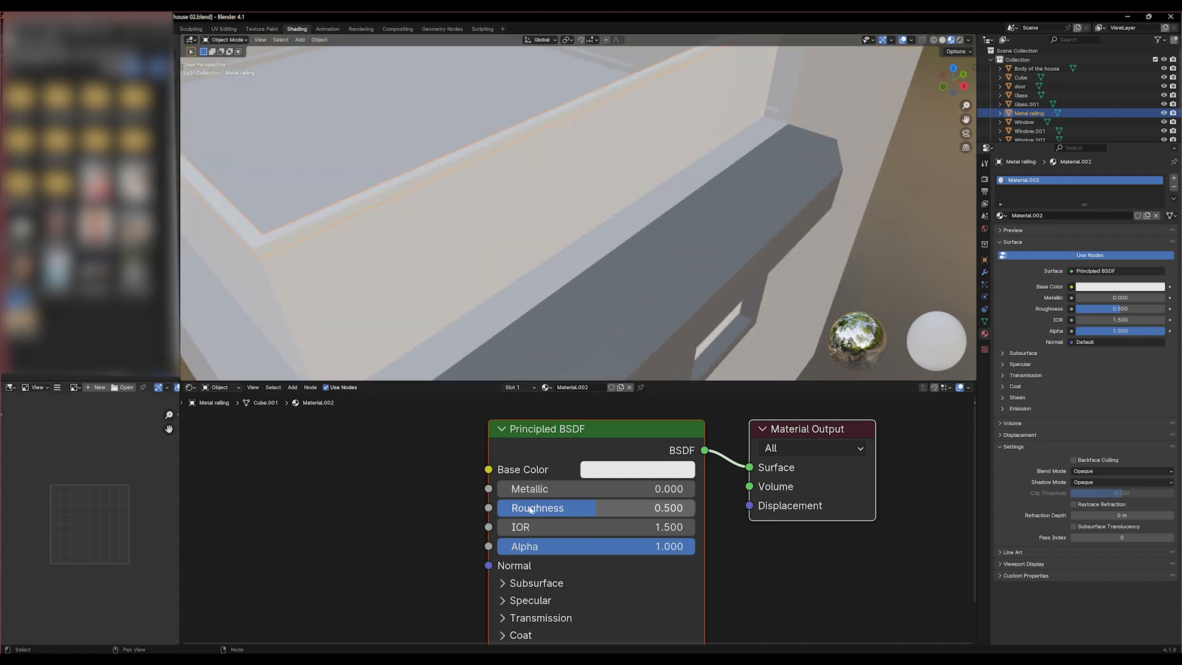
drag(528, 509, 450, 510)
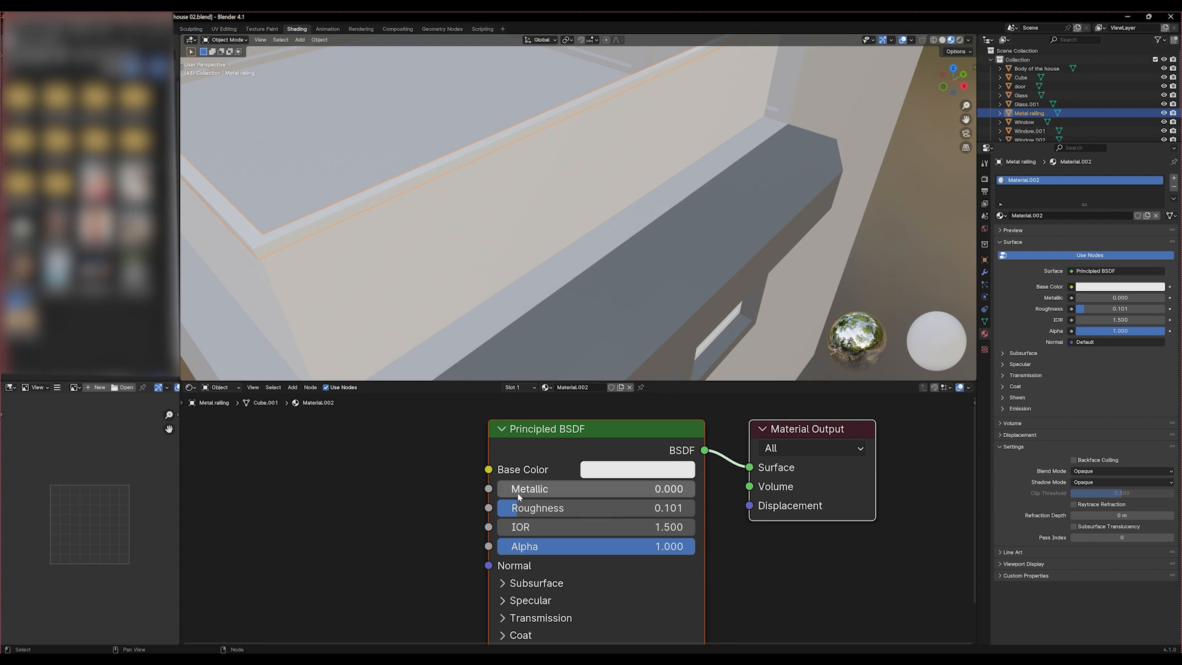
drag(530, 489, 642, 489)
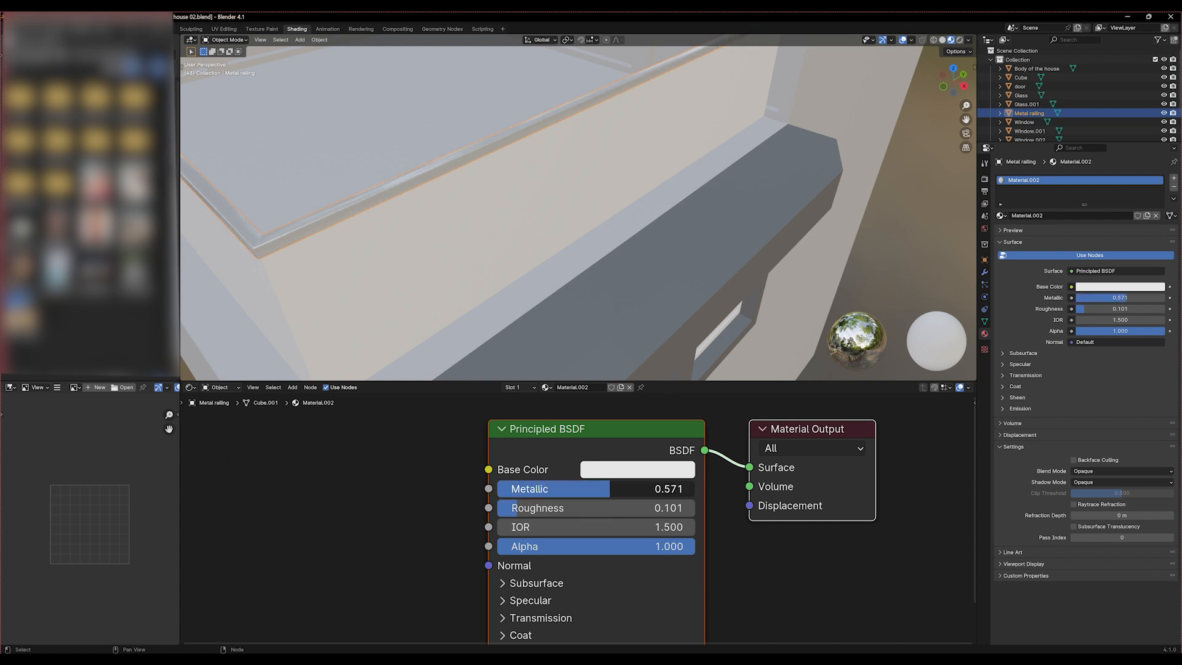
Refine the railing material to metallic 0.767 and roughness 0.116
mouse_move(382, 265)
middle_down()
mouse_move(369, 293)
mouse_move(389, 292)
mouse_move(359, 273)
middle_up()
scroll(360, 272, up, 4)
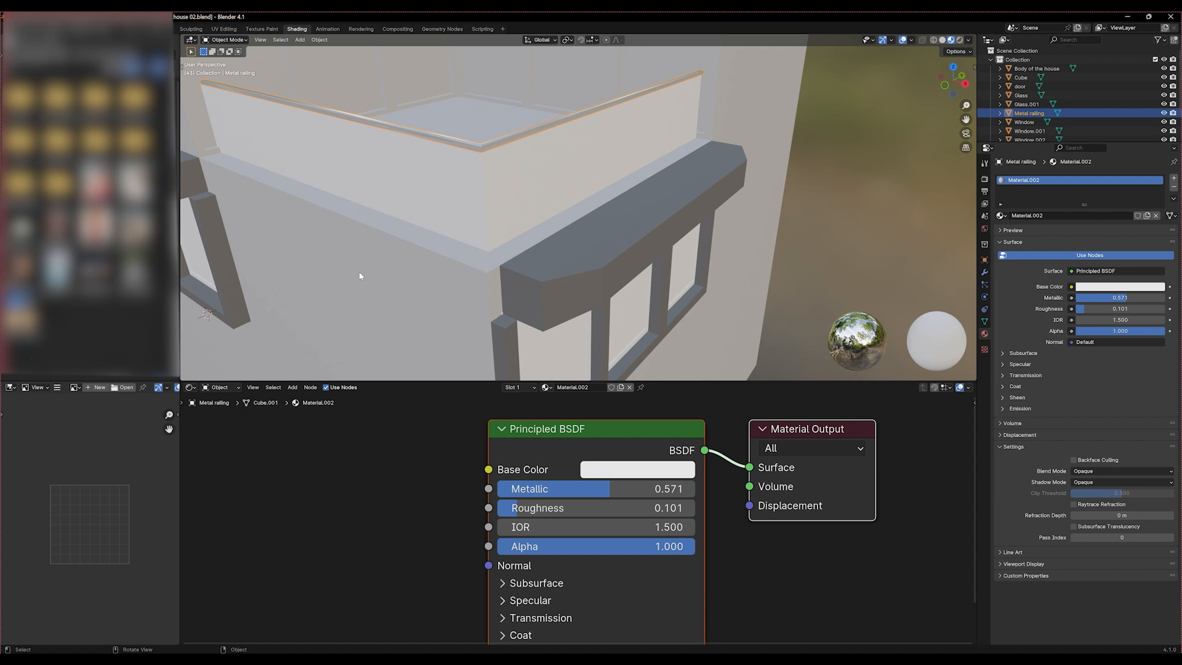
shift+middle_drag(396, 203, 436, 298)
scroll(427, 309, up, 2)
drag(590, 489, 629, 489)
drag(515, 508, 517, 509)
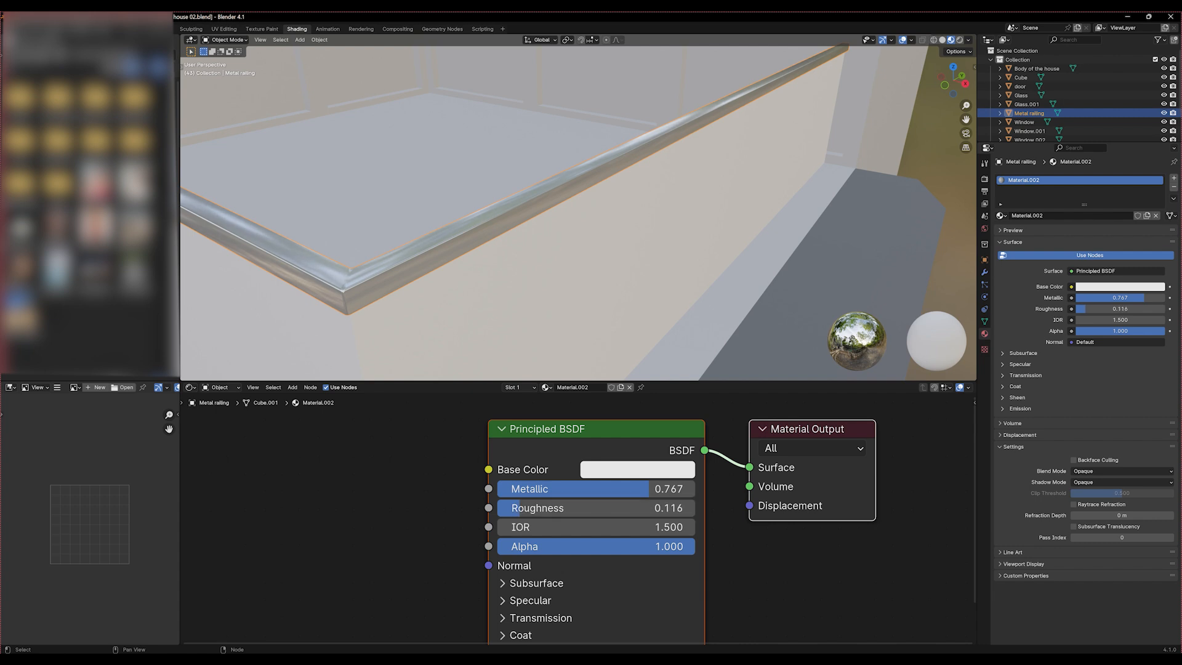
Create a new material on the balcony's glass panel and set its roughness to 0
middle_drag(345, 209, 414, 173)
click(414, 172)
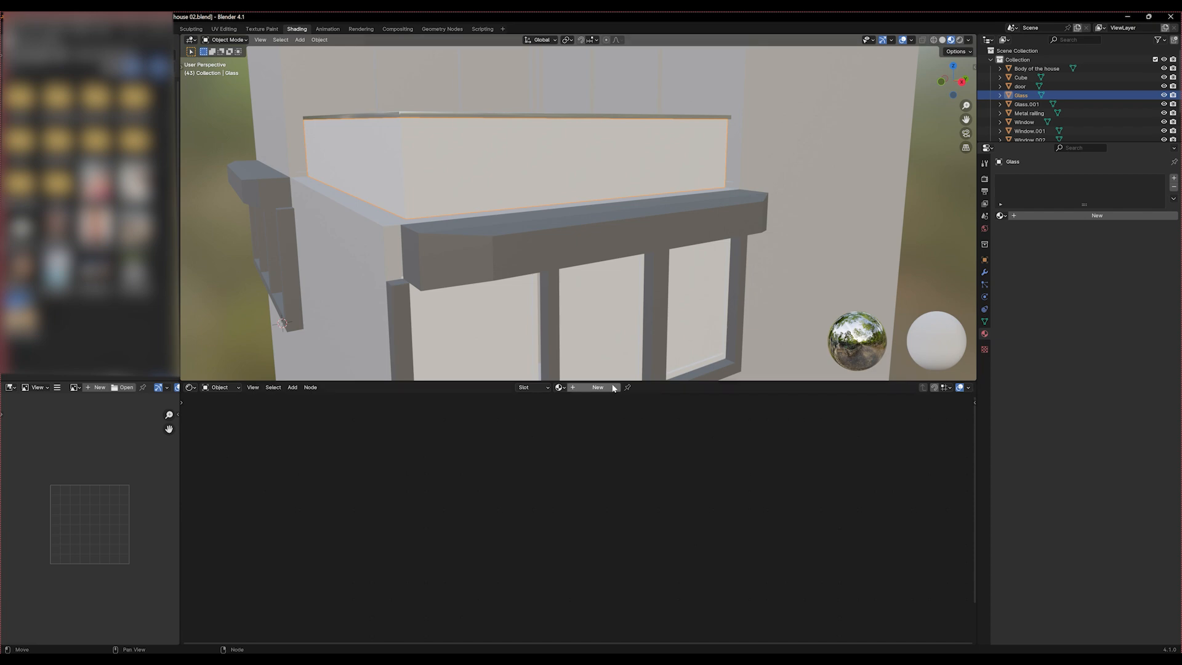
click(579, 387)
middle_drag(434, 552, 443, 509)
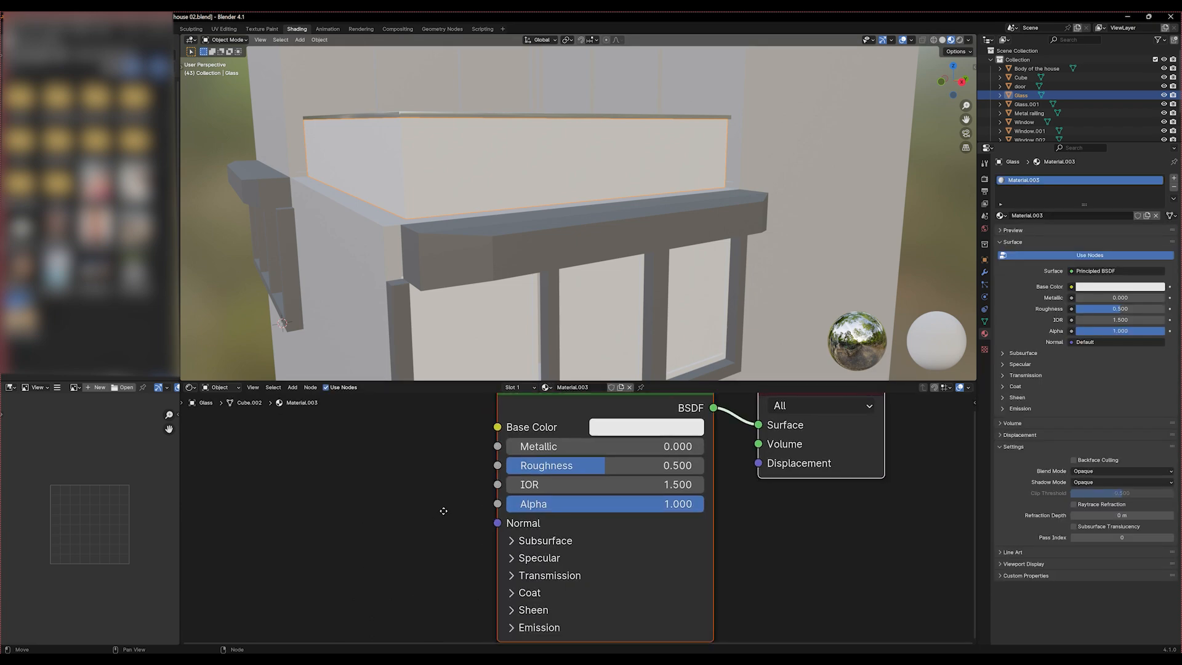
drag(570, 467, 468, 467)
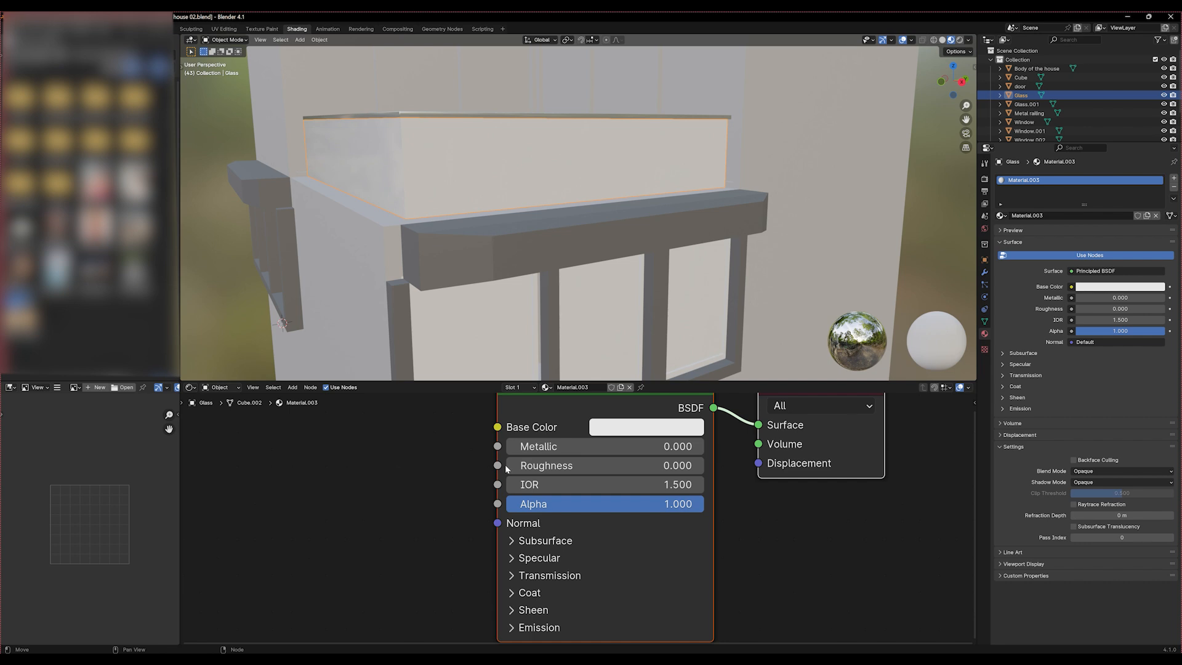
Set the glass material's transmission weight to 1.000
middle_drag(467, 553, 476, 501)
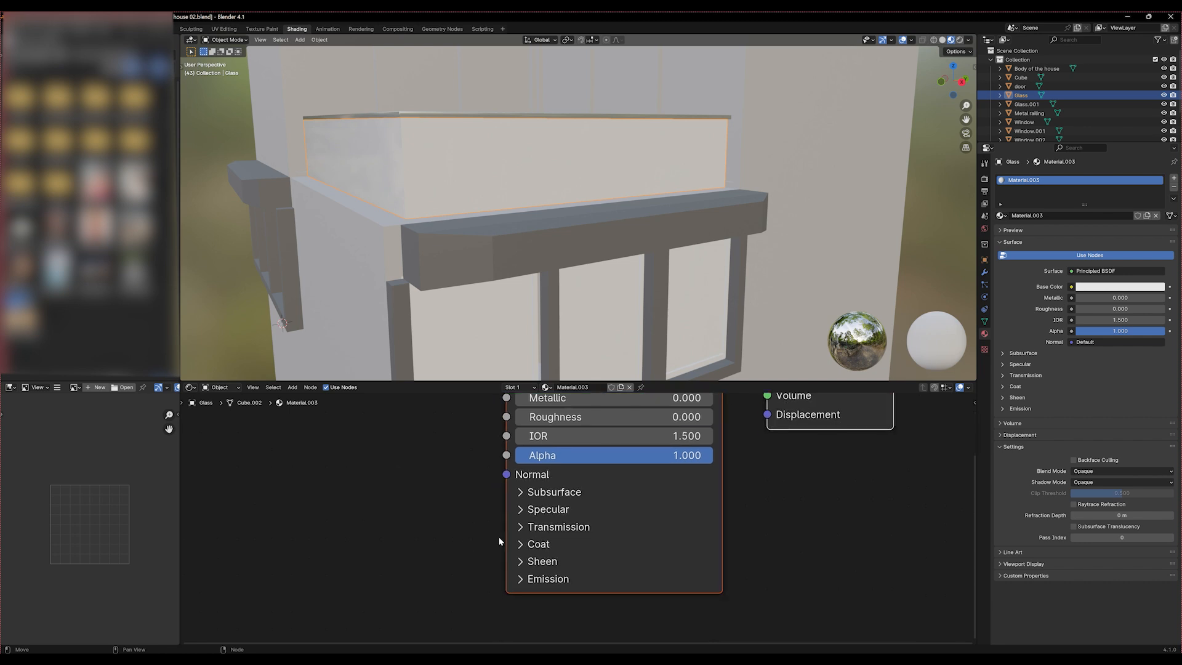
click(523, 527)
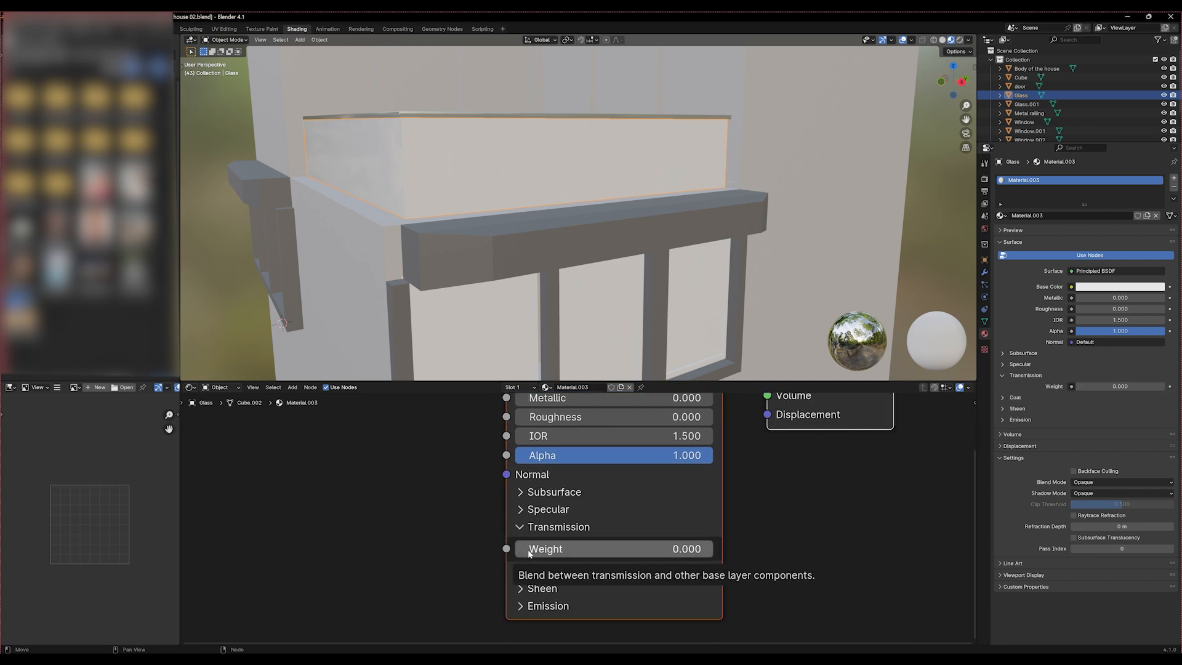
drag(529, 554, 622, 553)
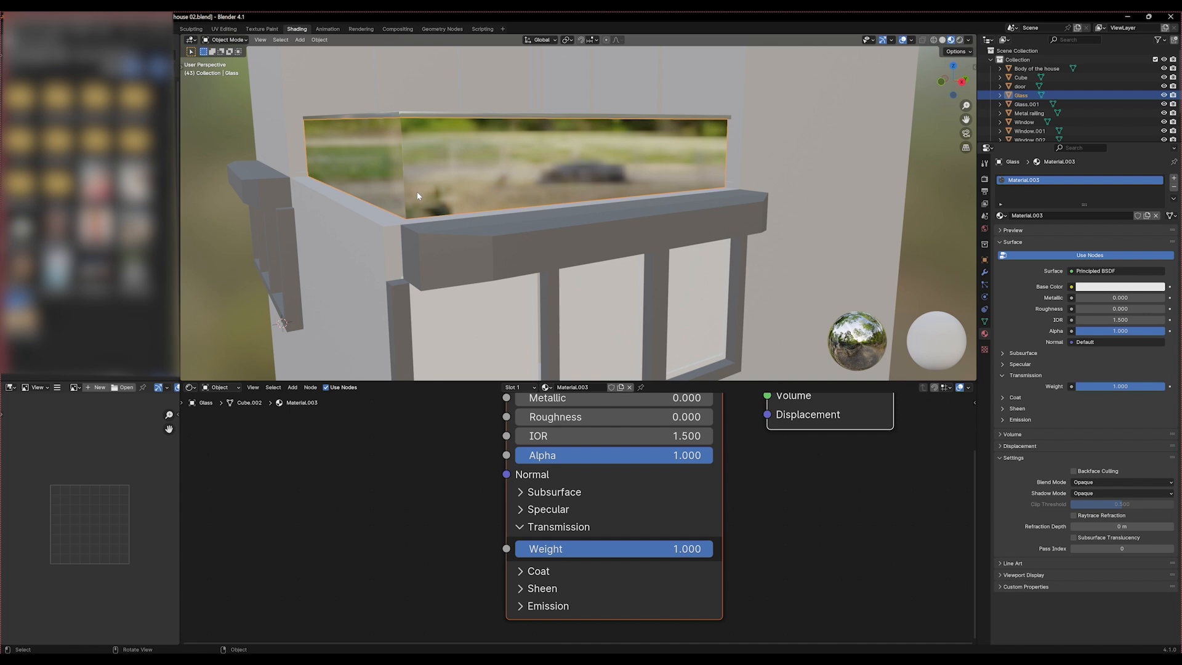
Set both the blend mode and the shadow mode of the balcony glass material to Alpha Clip
mouse_move(418, 196)
middle_down()
mouse_move(456, 246)
mouse_move(490, 256)
mouse_move(508, 241)
mouse_move(418, 198)
middle_up()
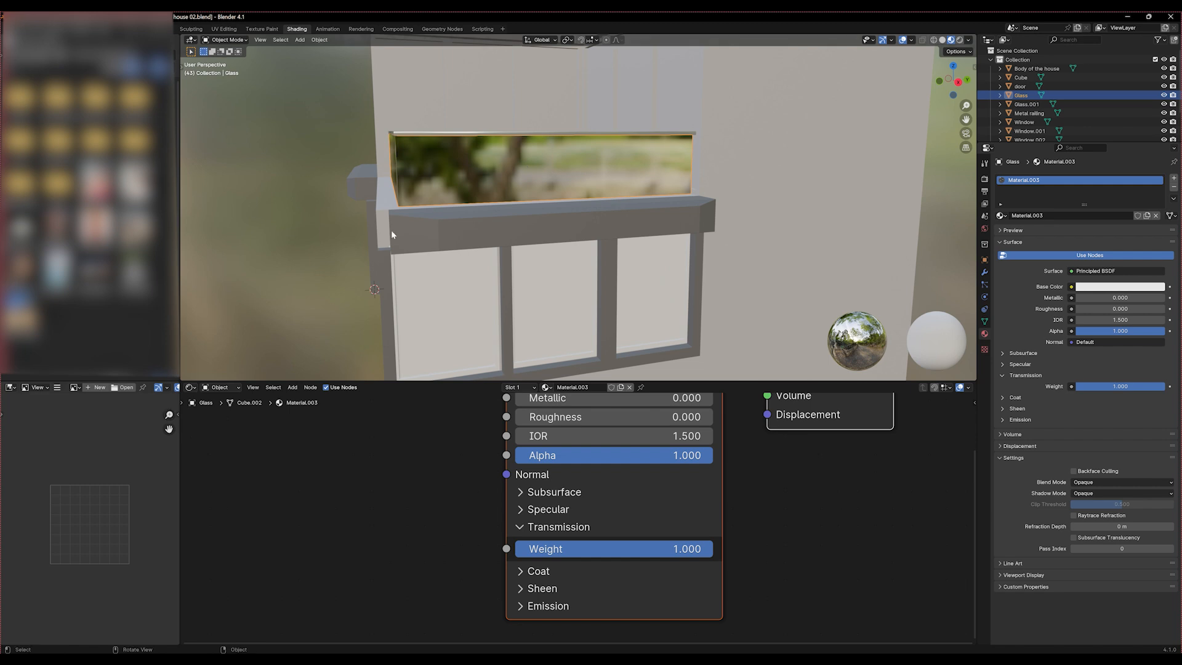
middle_drag(390, 230, 541, 299)
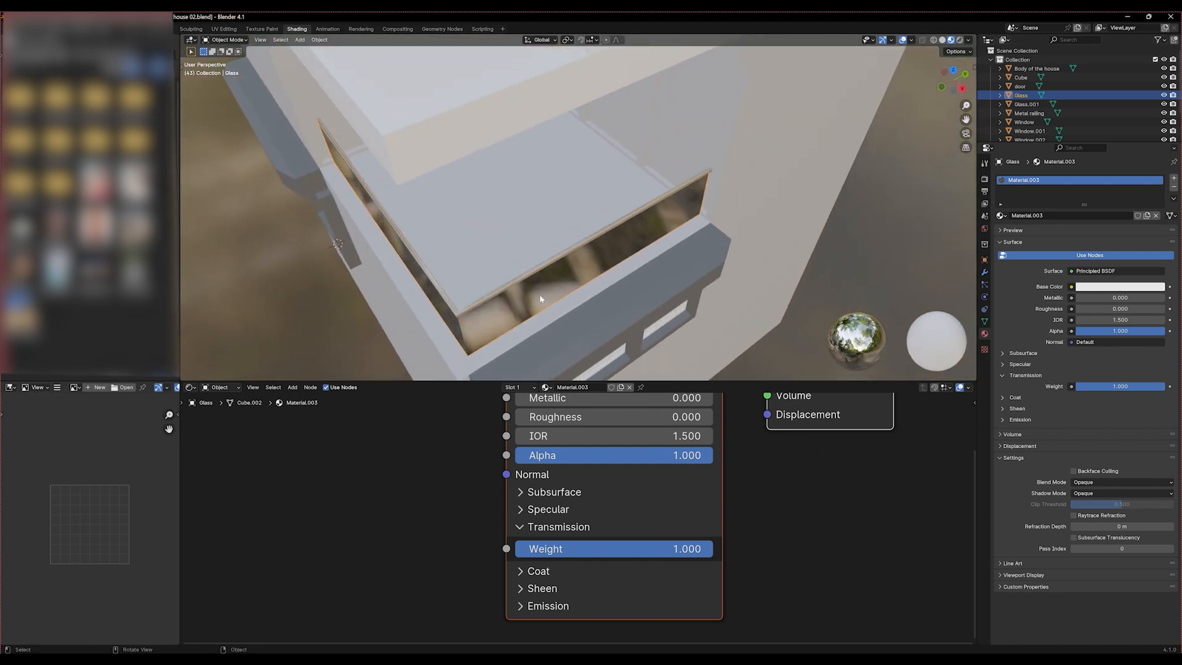
middle_drag(446, 145, 462, 195)
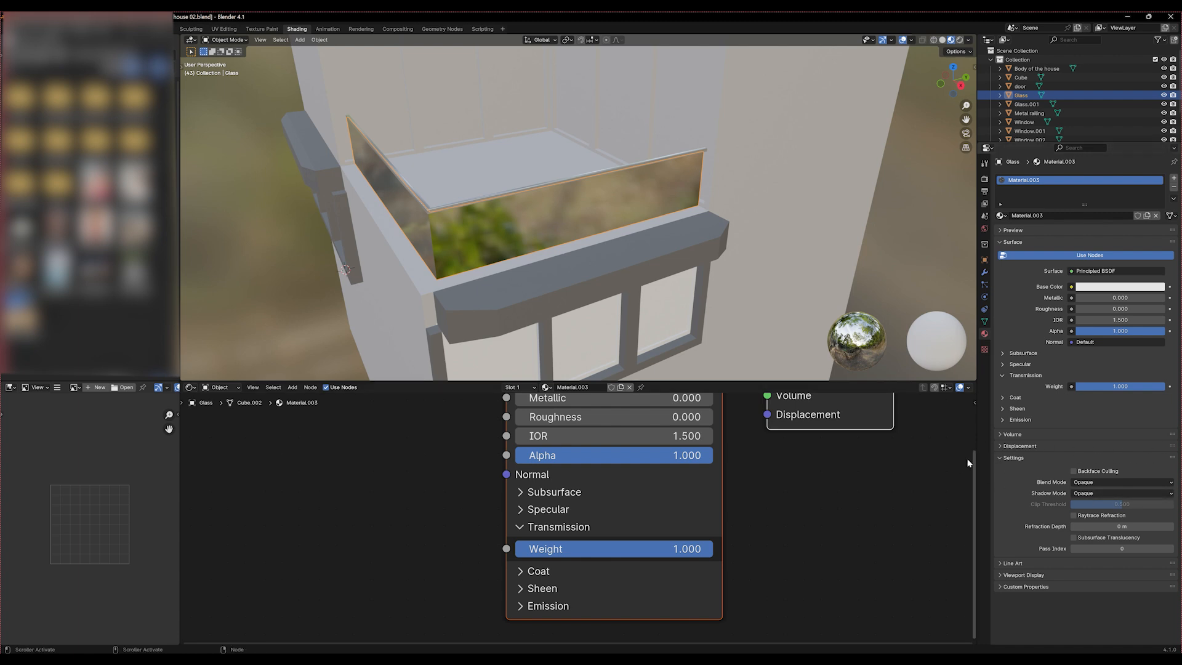
click(1094, 482)
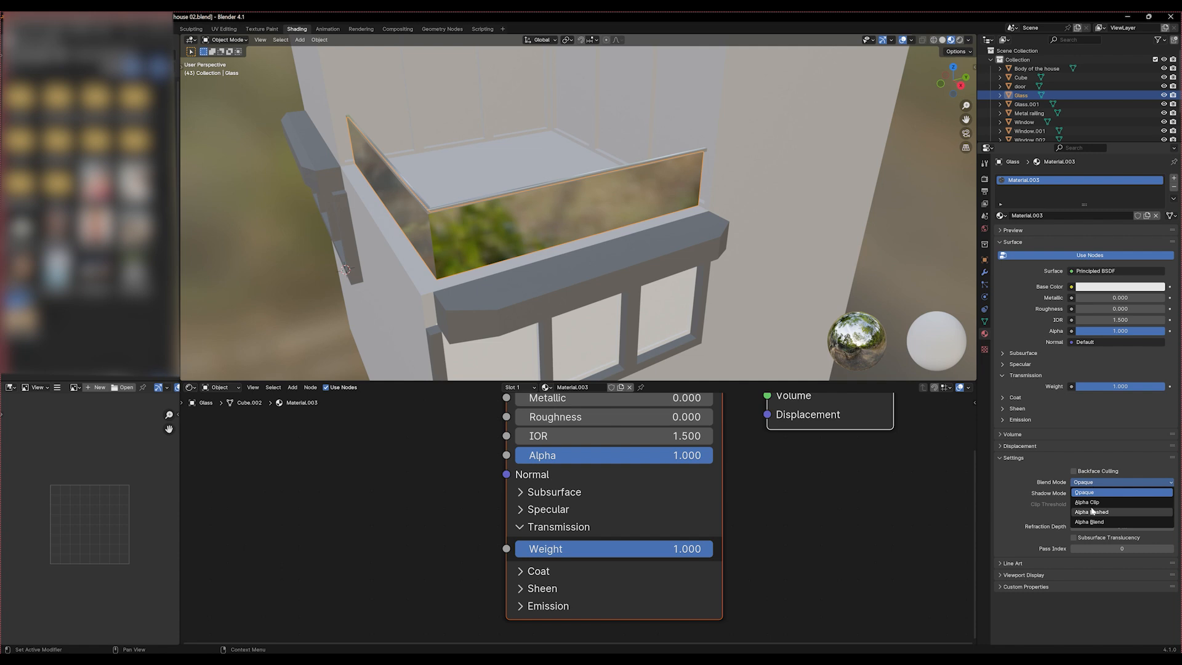
click(1088, 502)
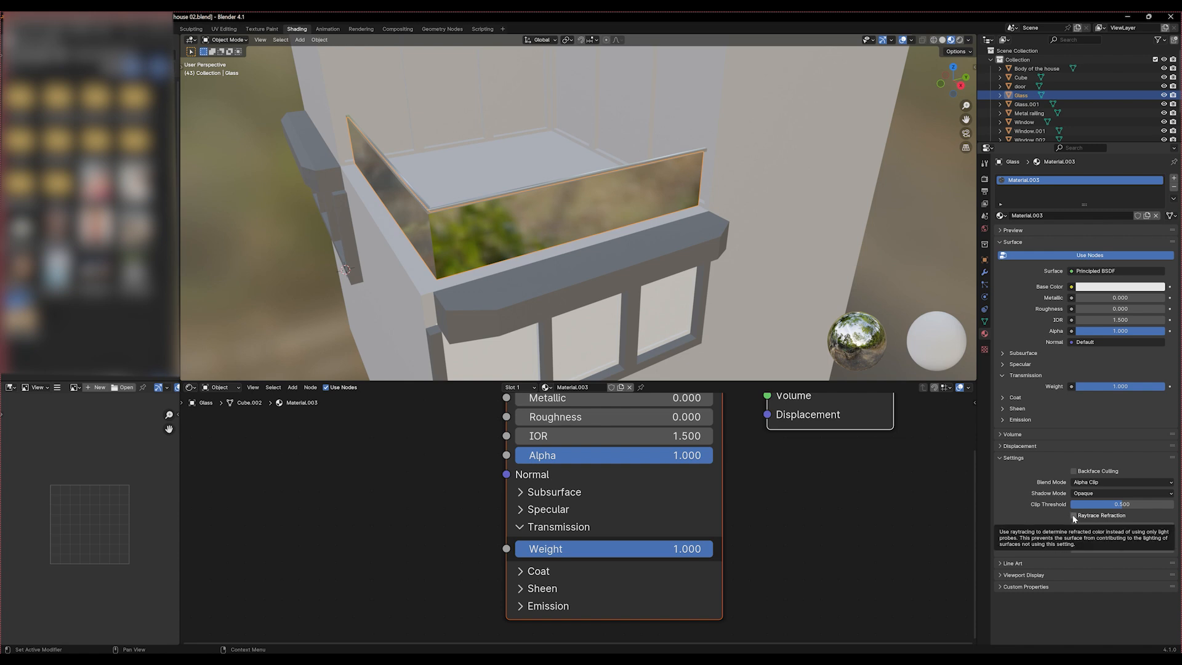
click(1080, 494)
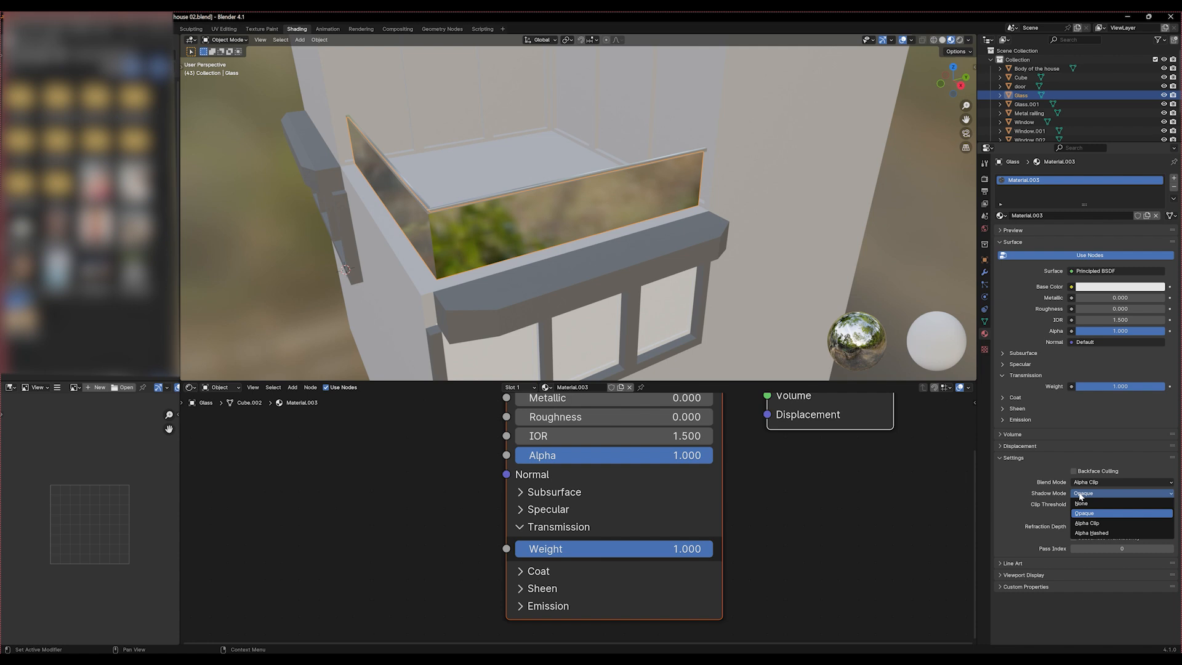
click(1086, 523)
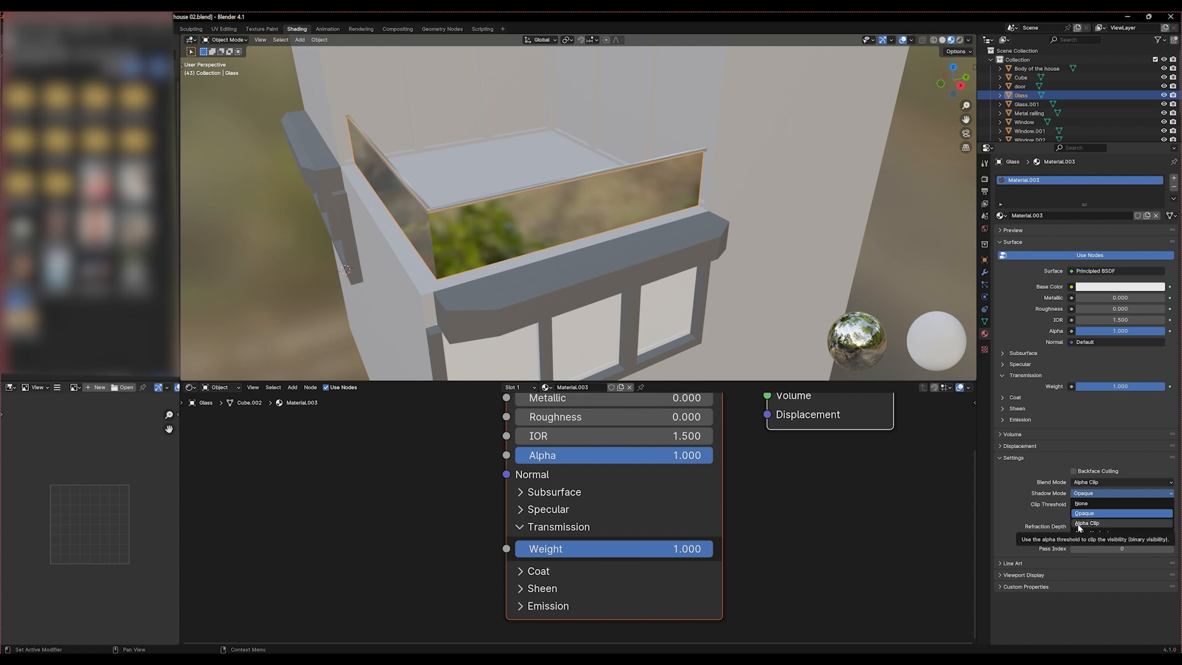
Enable Raytrace Refraction and Subsurface Translucency for the balcony glass material
click(1074, 515)
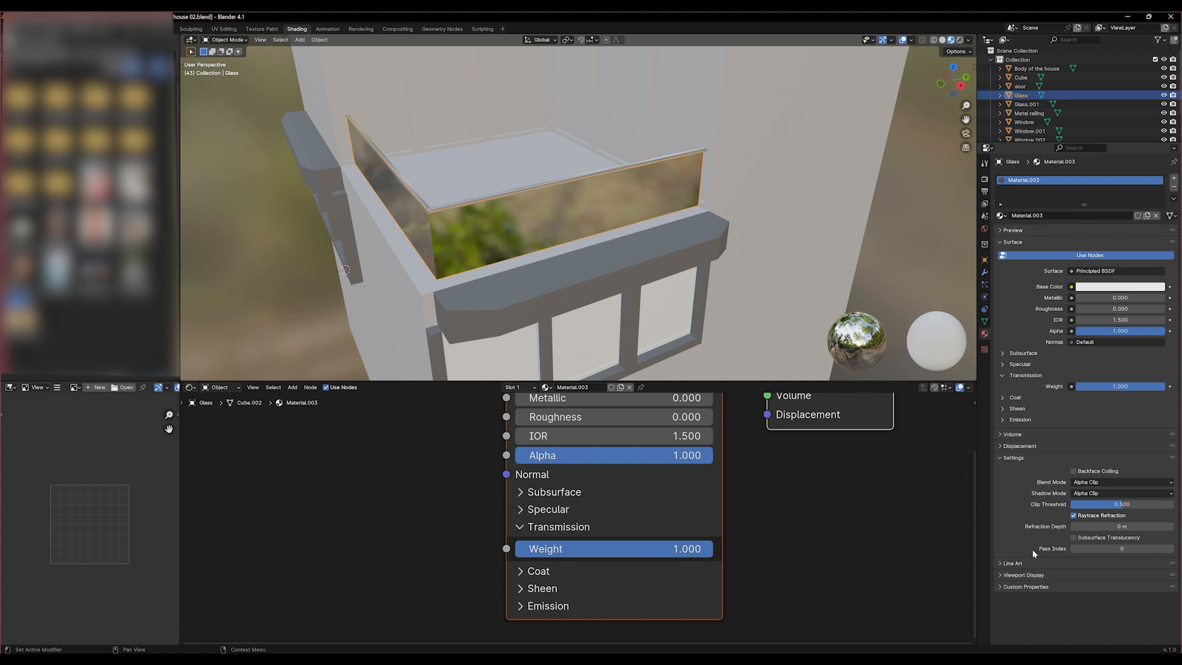
click(1075, 538)
middle_drag(459, 224, 431, 229)
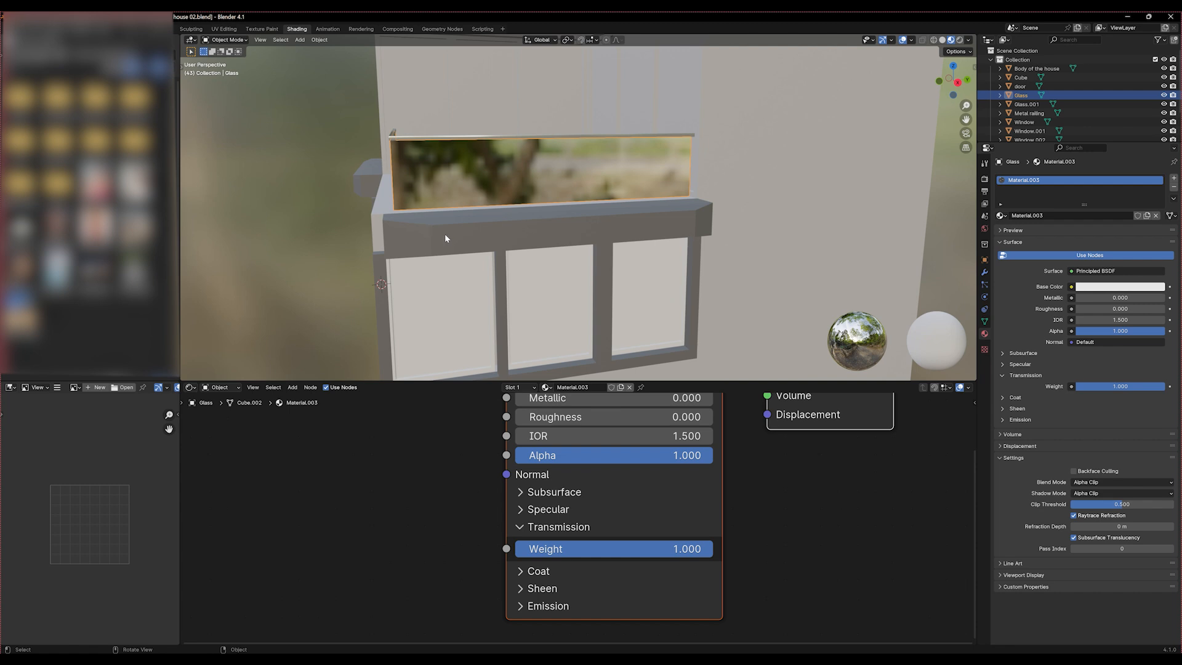
Enlarge the glass object's material slot list so that it shows more rows
click(1001, 216)
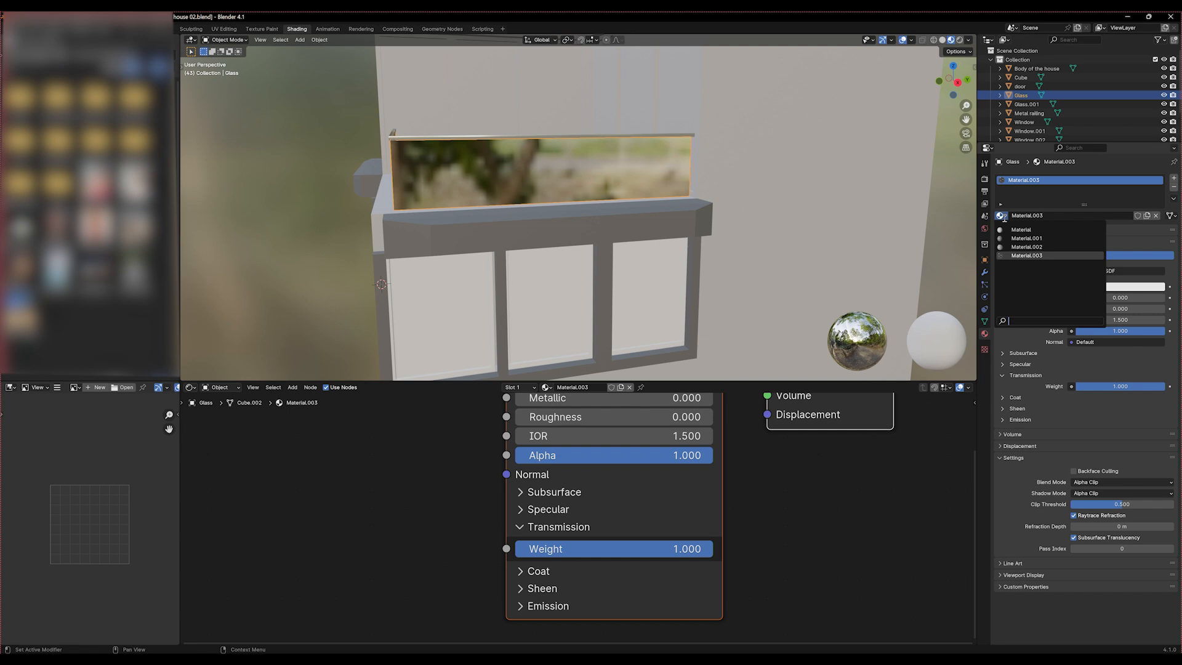
click(1113, 222)
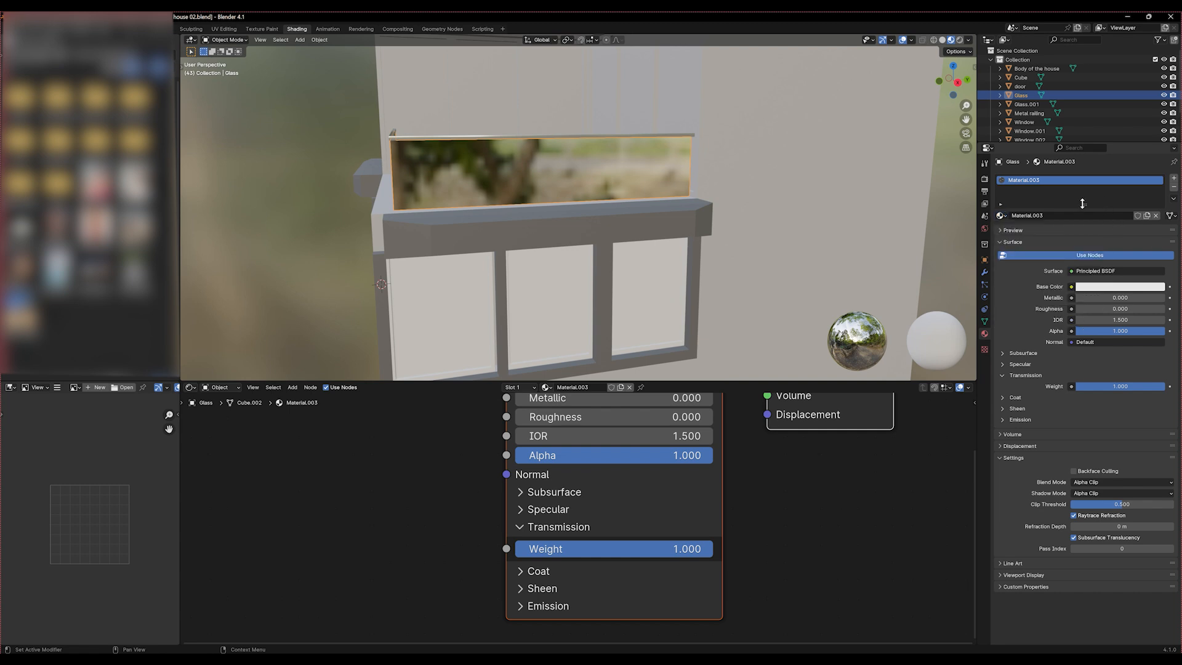
drag(1082, 204, 1084, 239)
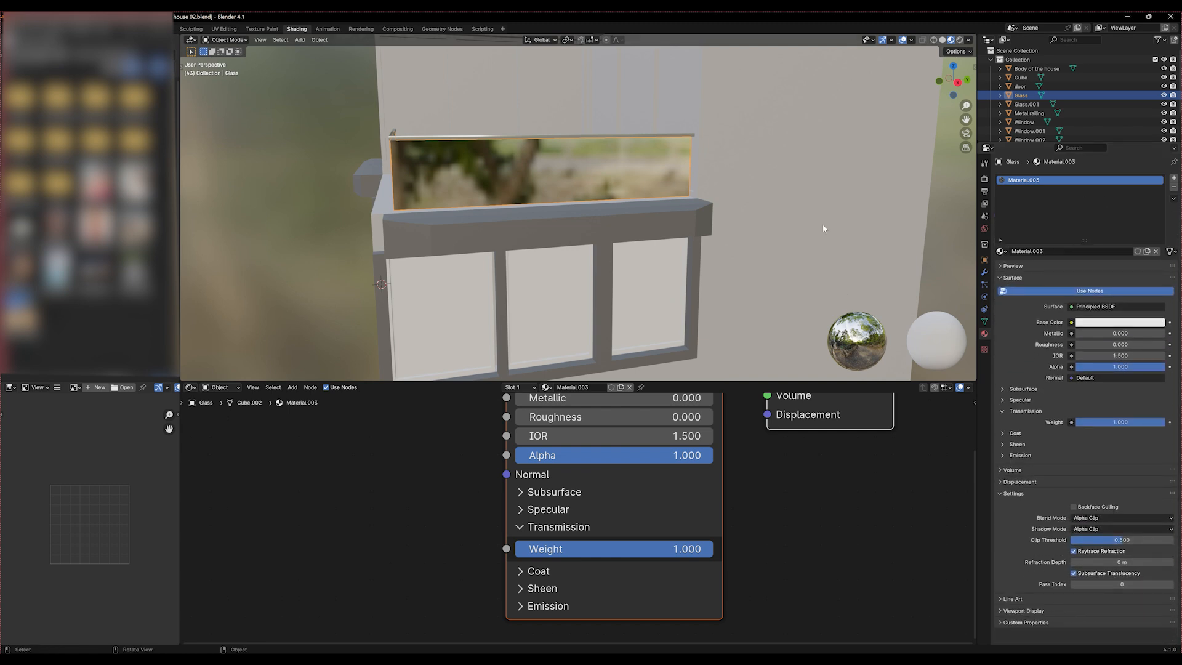
Select the nearest window panel below the balcony and save the house file
middle_drag(620, 247, 528, 311)
click(541, 295)
scroll(545, 313, down, 3)
key(ctrl+s)
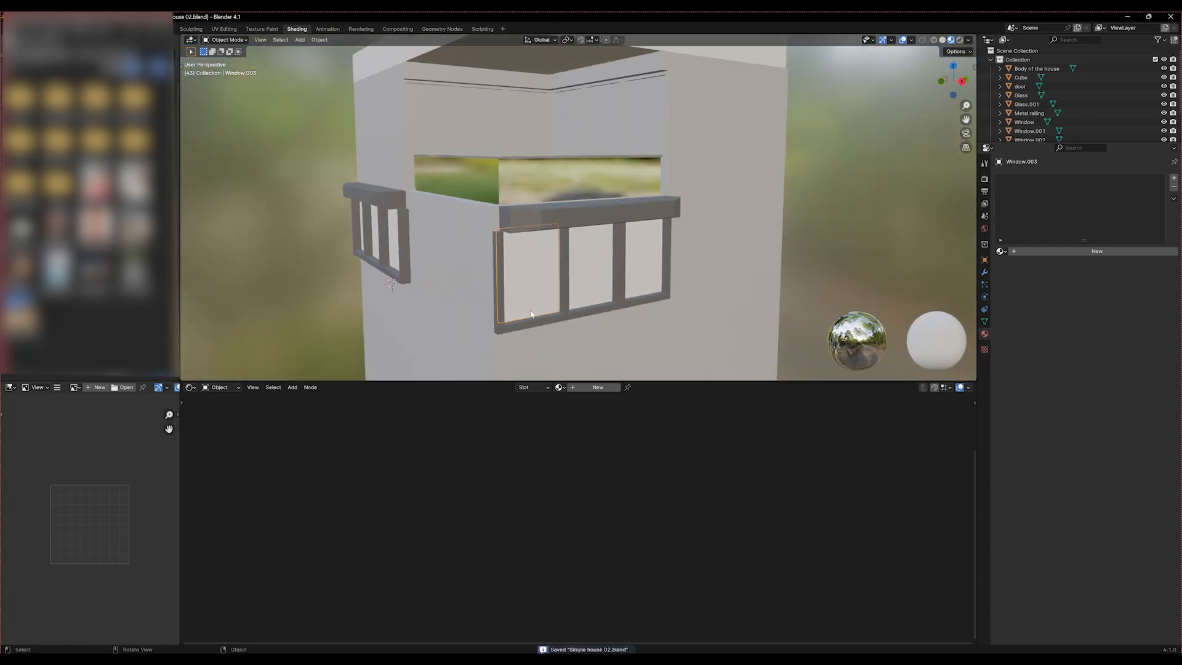
Select the window panels on both sides of the house and isolate them by hiding all other objects
scroll(313, 272, up, 5)
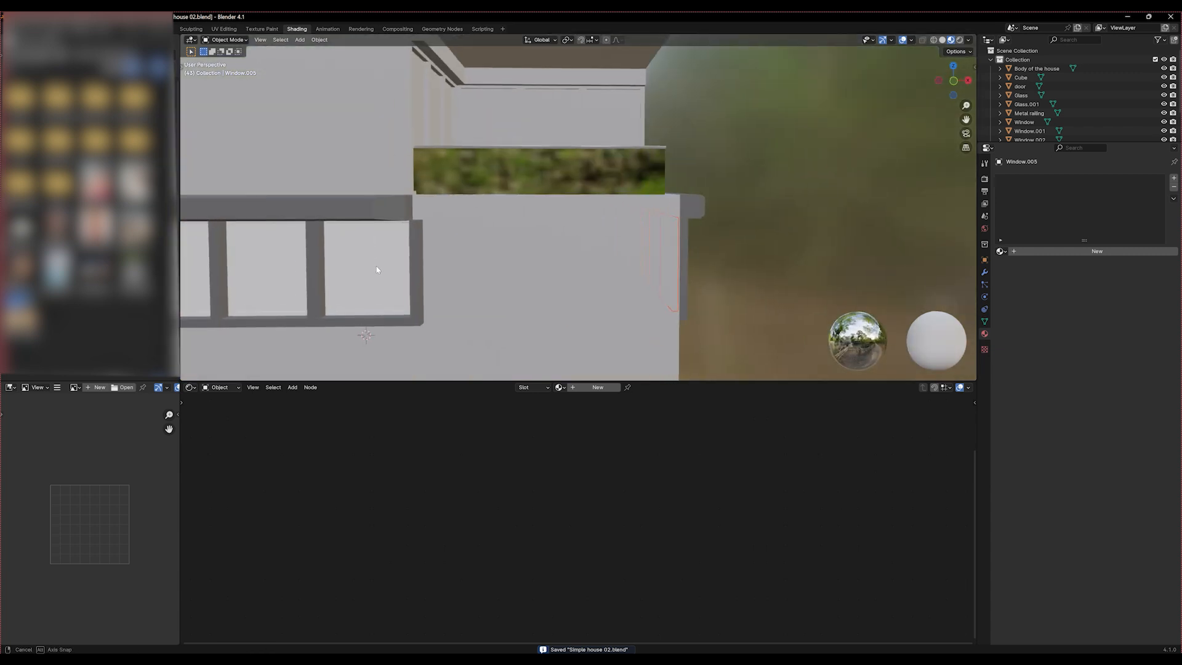
shift+click(378, 269)
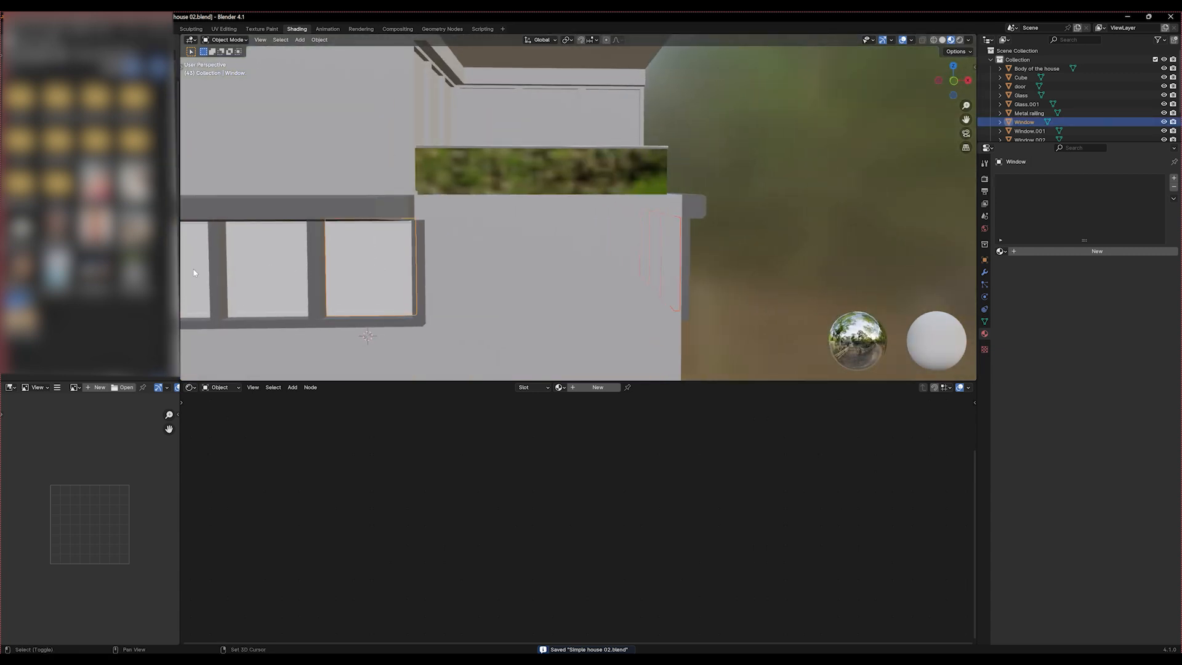
shift+click(295, 285)
key(shift+h)
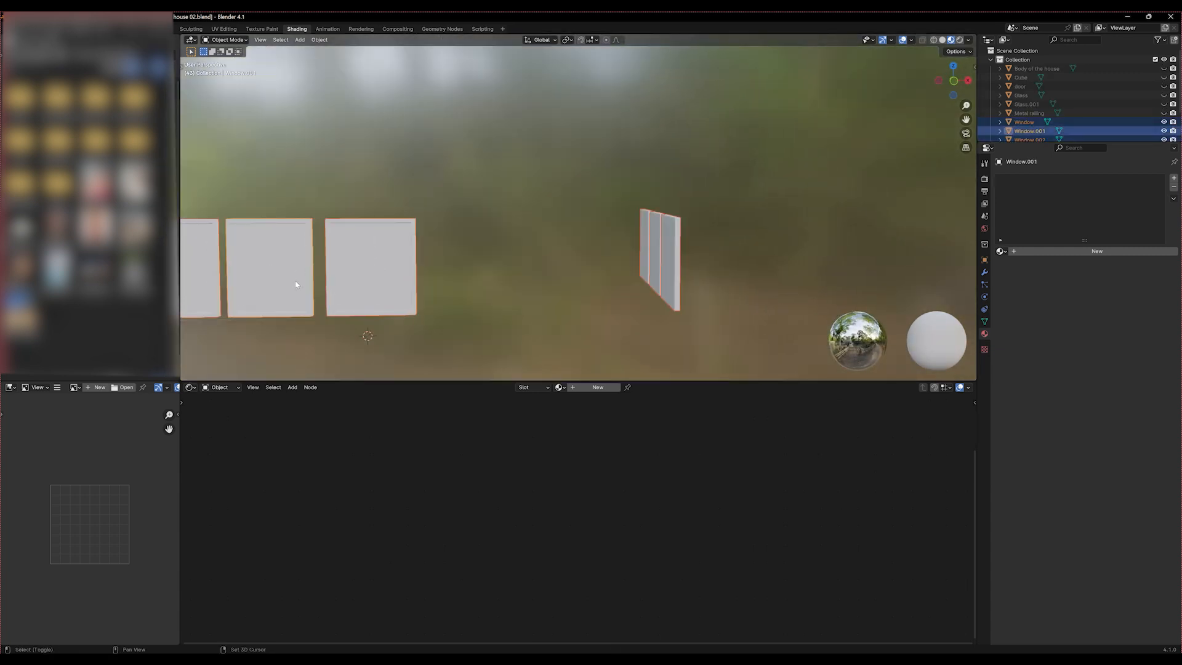
Create a new material on the first window panel of the front row of three
scroll(597, 295, down, 4)
middle_drag(598, 295, 509, 228)
click(541, 303)
scroll(555, 287, up, 3)
scroll(554, 286, up, 3)
click(505, 252)
middle_drag(499, 280, 567, 422)
click(581, 388)
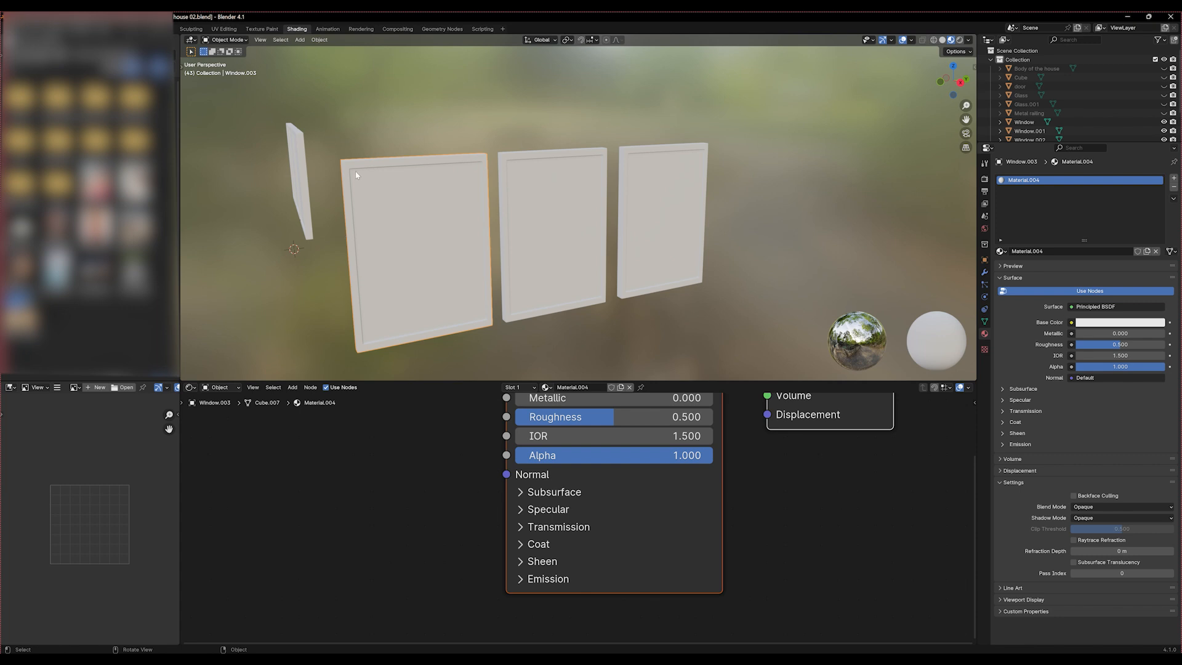
scroll(384, 457, down, 3)
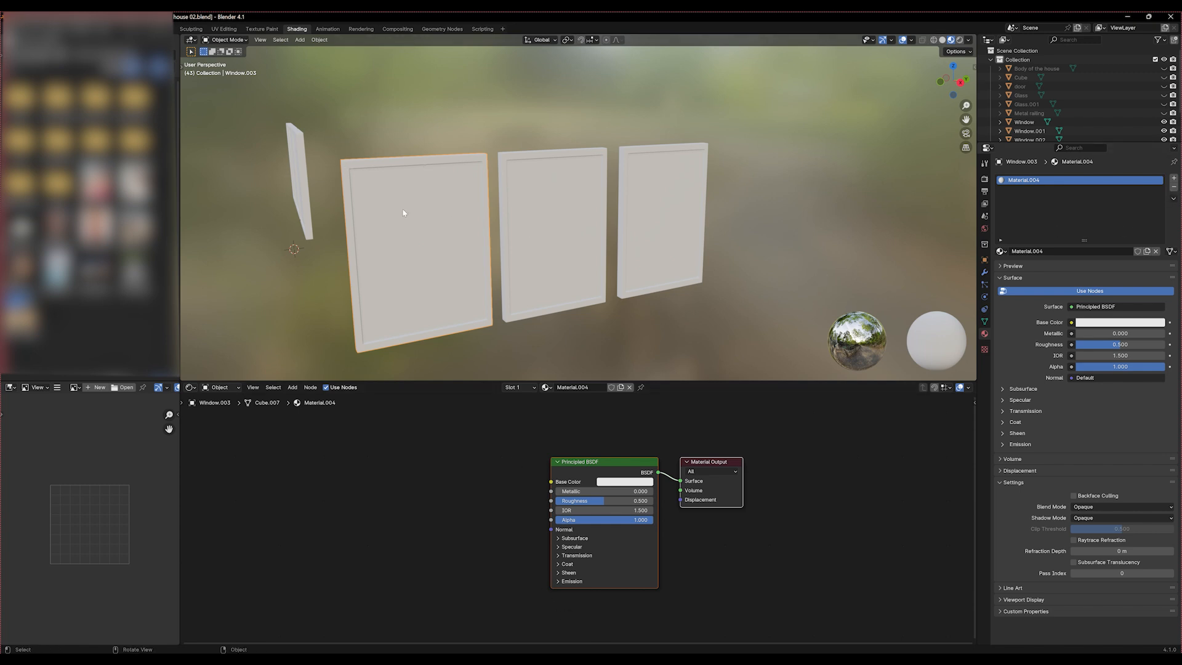
Put the first window panel into Edit Mode and show it close up in the right orthographic view
key(Tab)
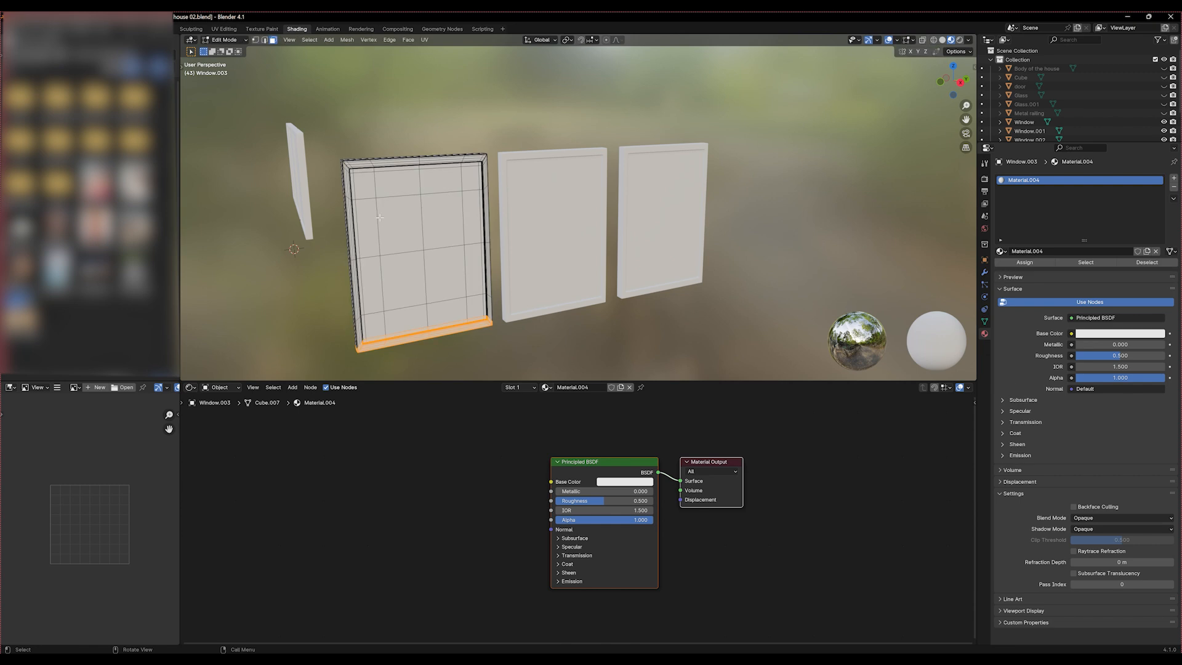
middle_drag(457, 254, 419, 243)
key(KP_3)
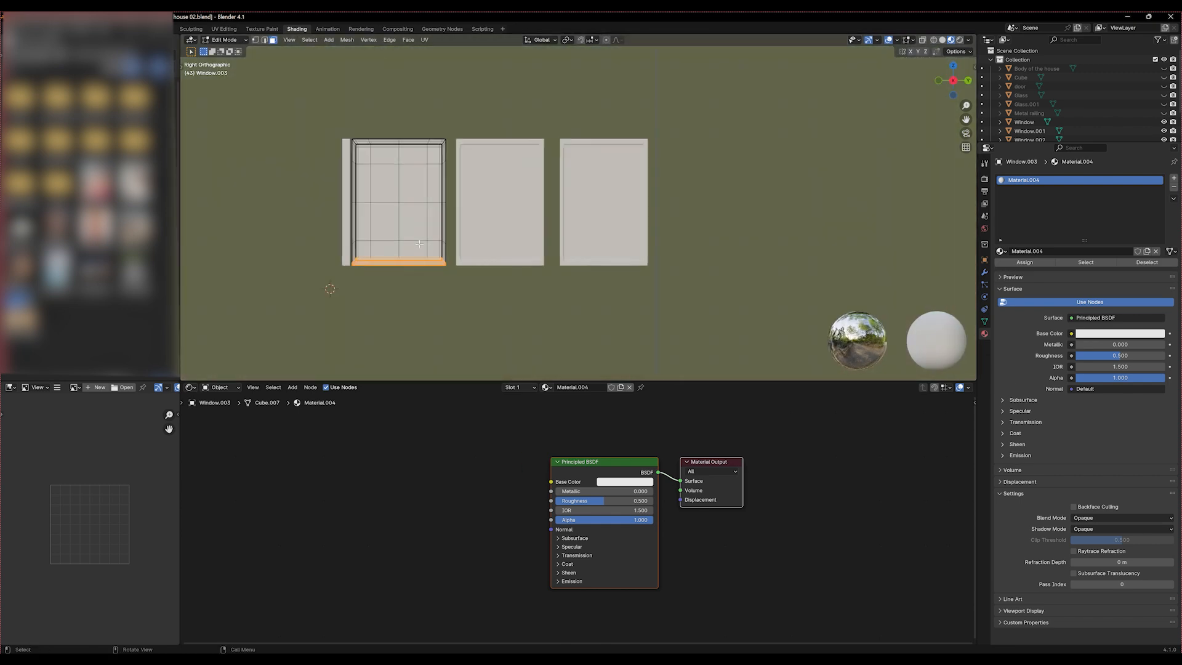
scroll(282, 152, up, 4)
shift+middle_drag(314, 166, 581, 185)
drag(419, 98, 391, 104)
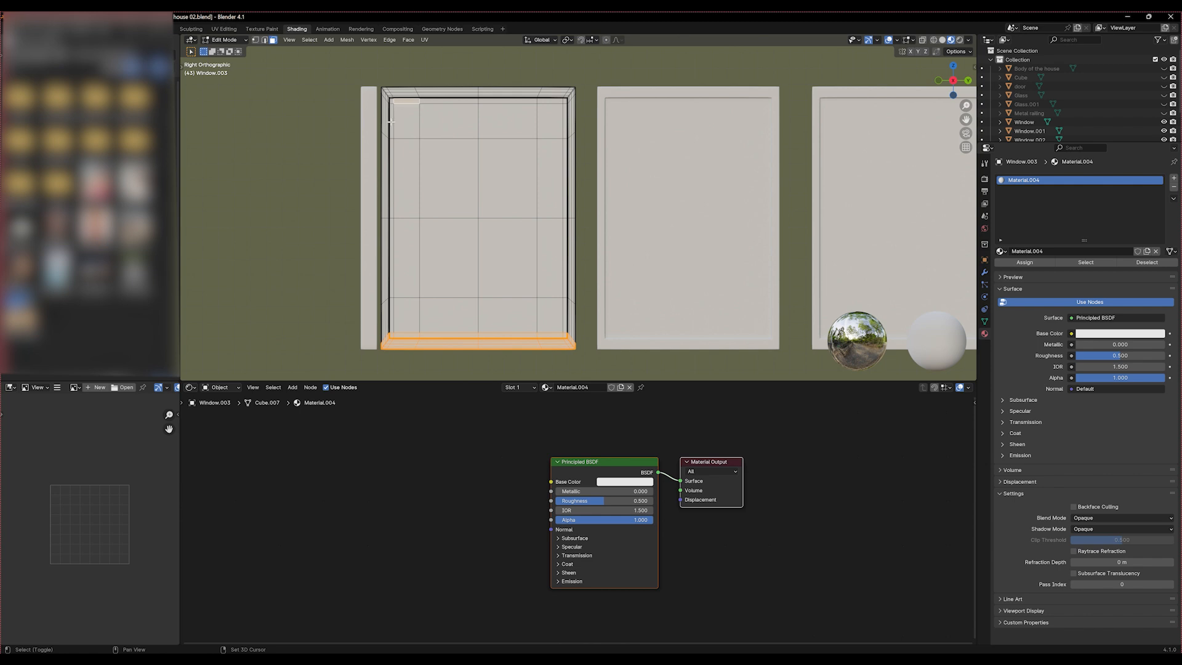
shift+click(453, 101)
shift+click(506, 101)
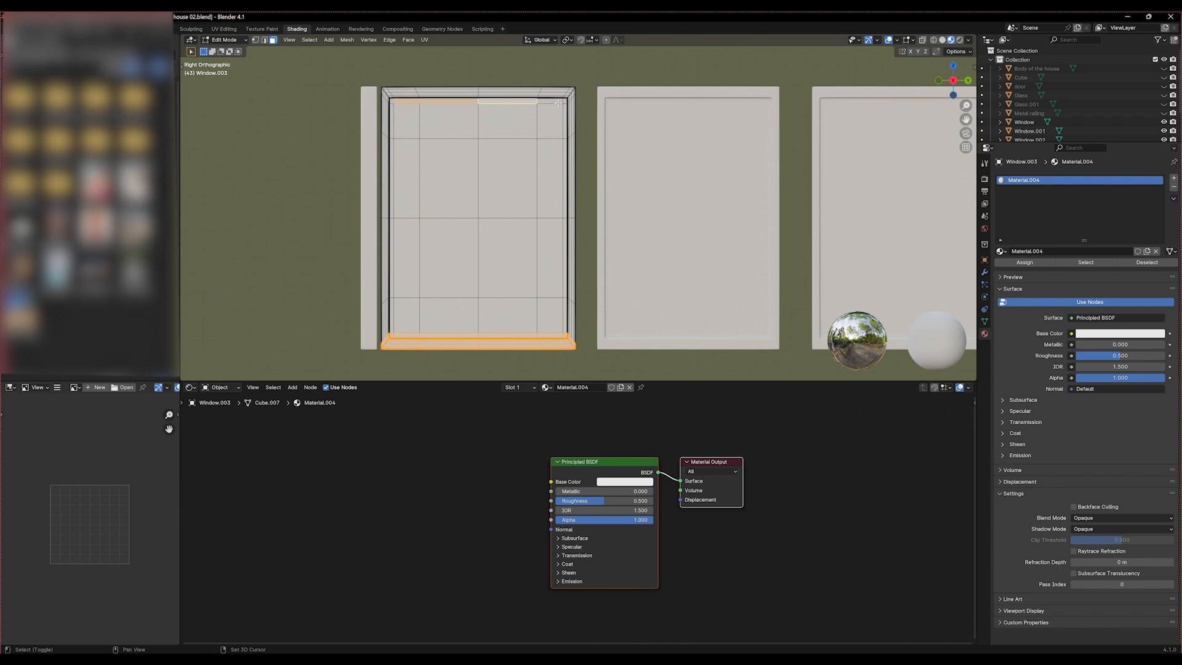
shift+click(564, 103)
shift+click(566, 121)
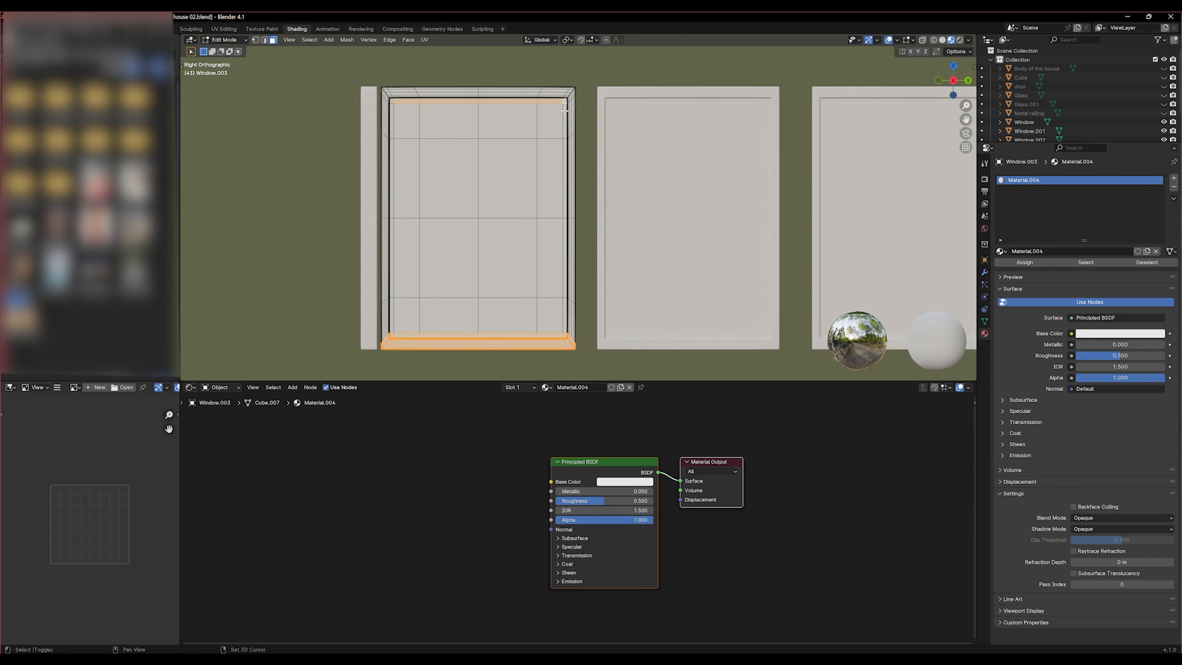
shift+click(564, 189)
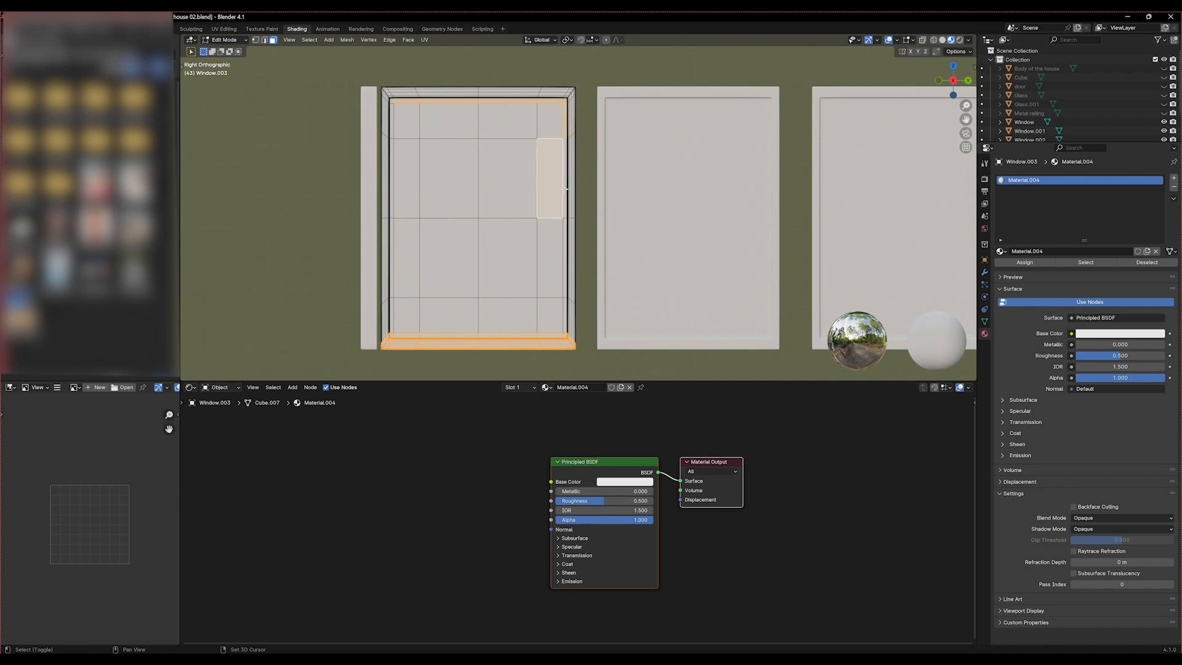
shift+click(565, 253)
shift+click(565, 314)
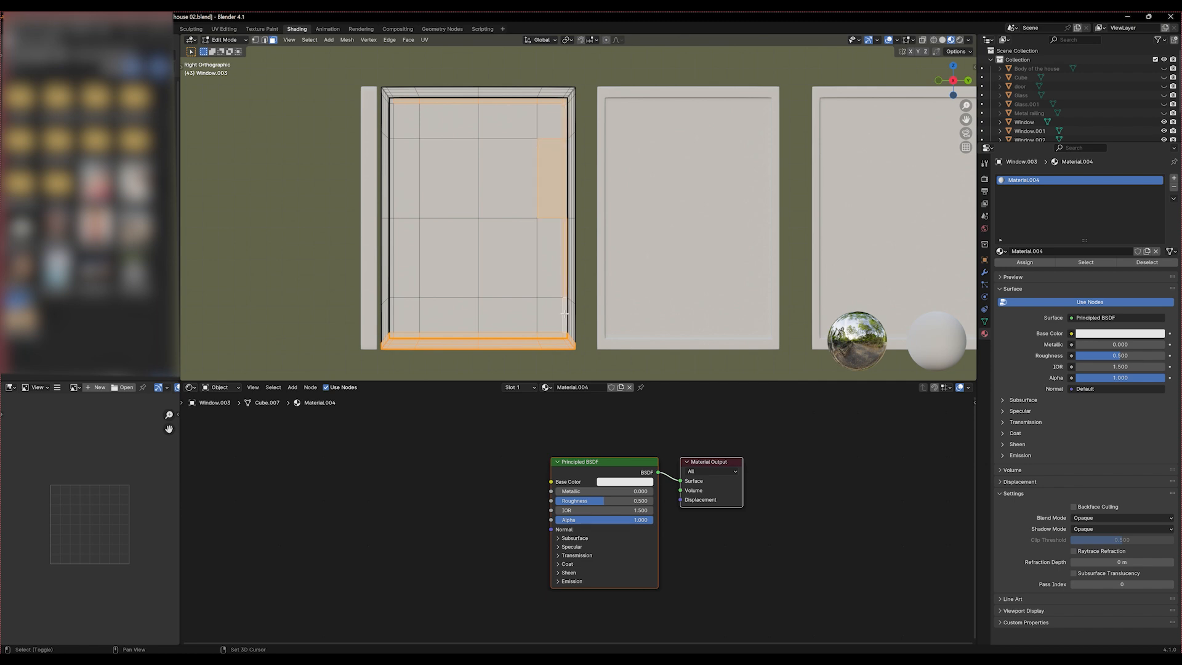
shift+click(555, 319)
shift+click(508, 315)
shift+click(449, 316)
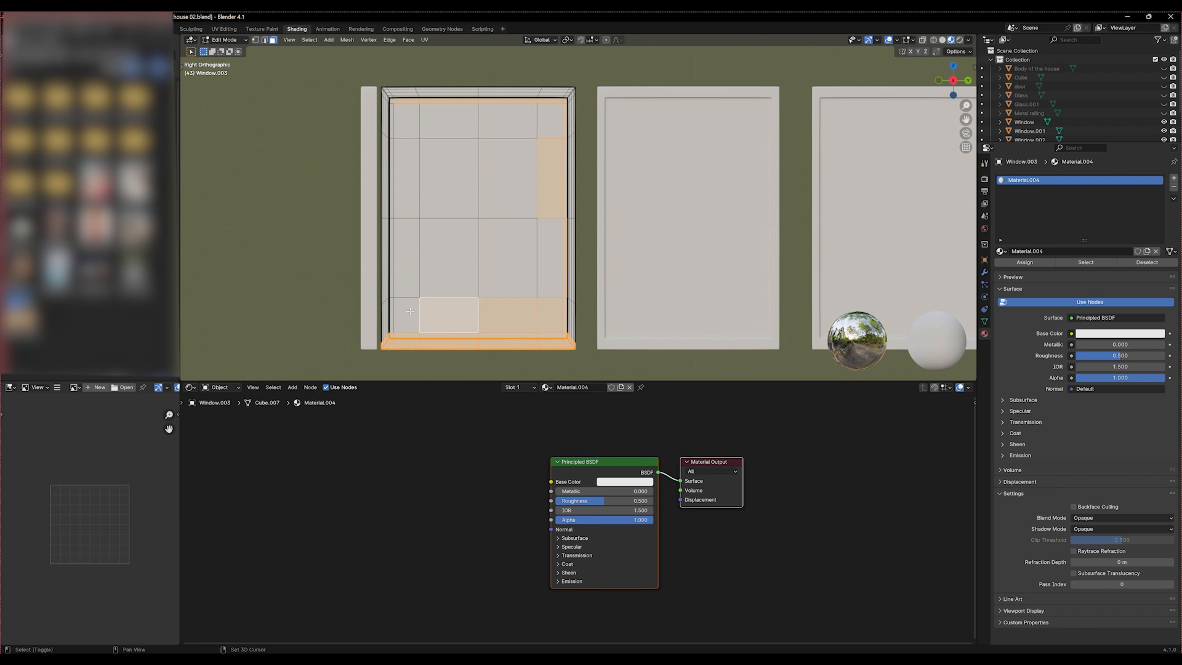
shift+click(394, 312)
click(341, 234)
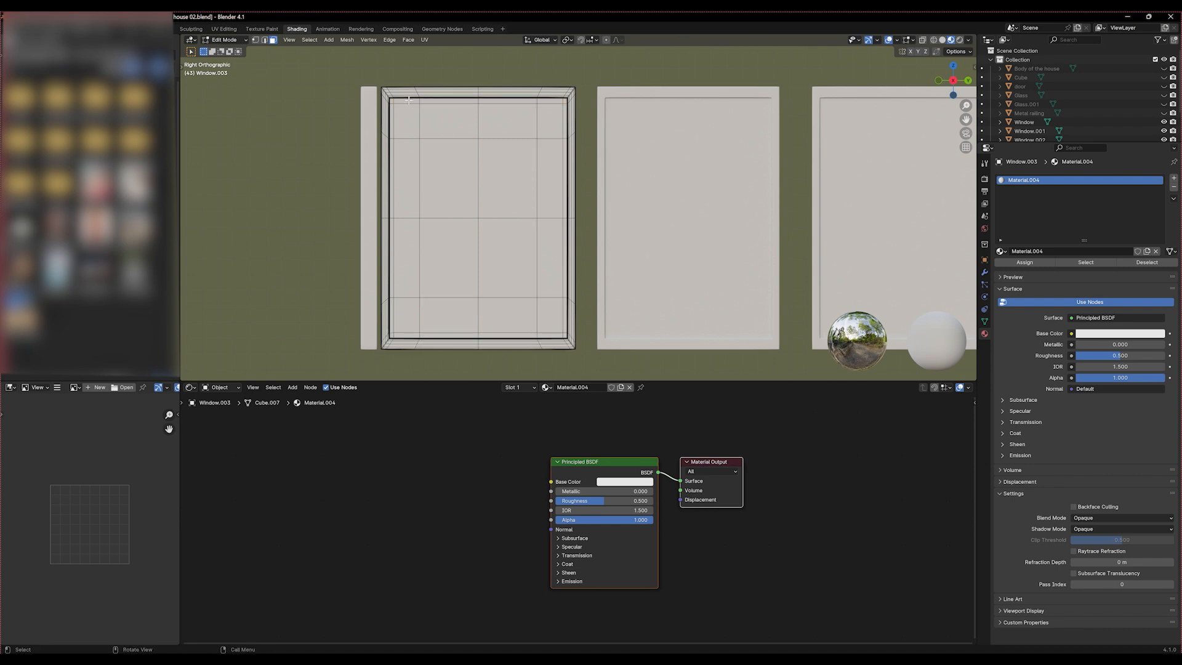
Select all the pane faces of the first window inside its frame
drag(390, 100, 490, 260)
drag(563, 334, 563, 335)
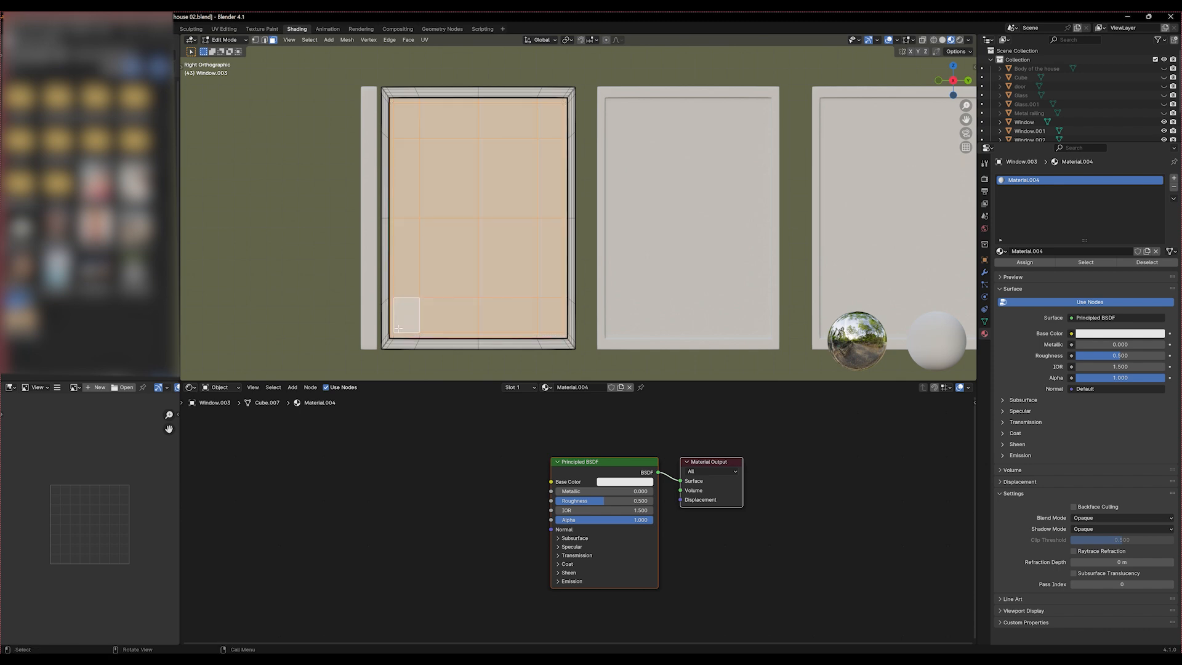
middle_drag(563, 336, 474, 274)
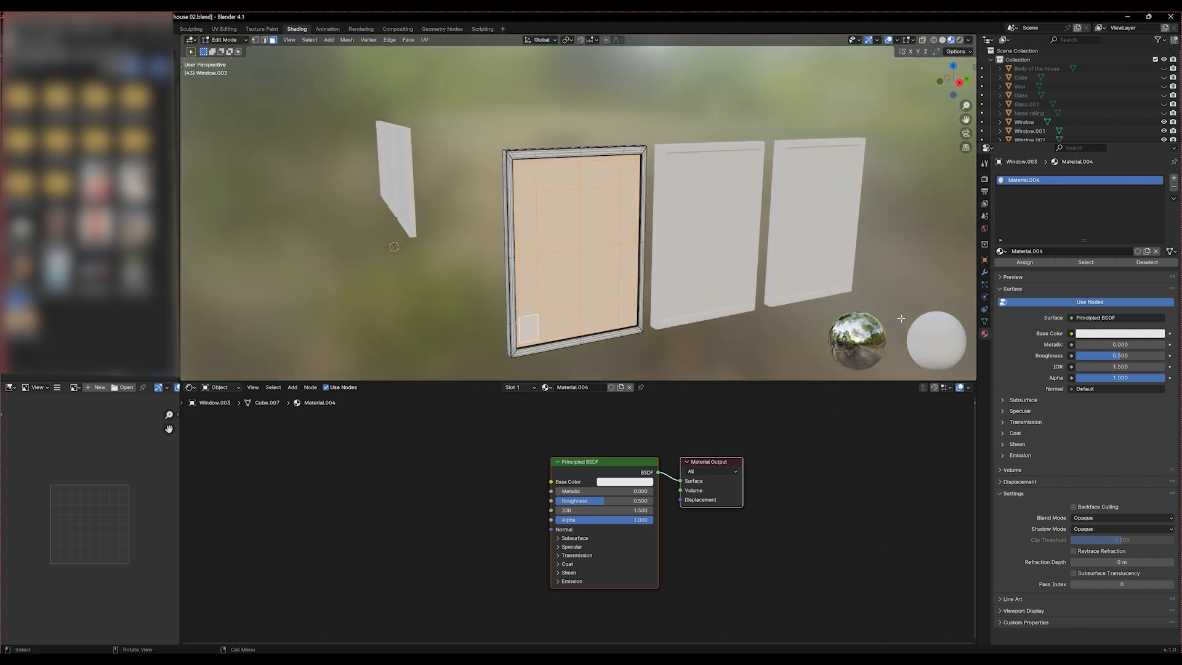
Give the selected pane faces a new material in a second slot and set its roughness to 0
click(1174, 179)
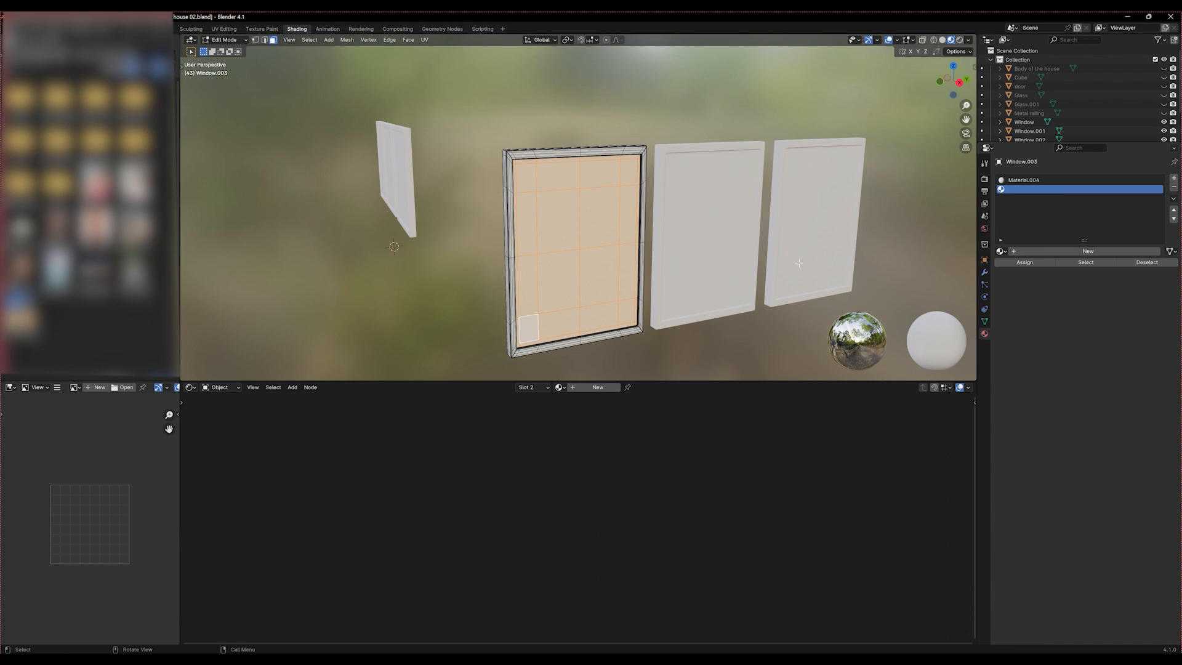
click(1088, 251)
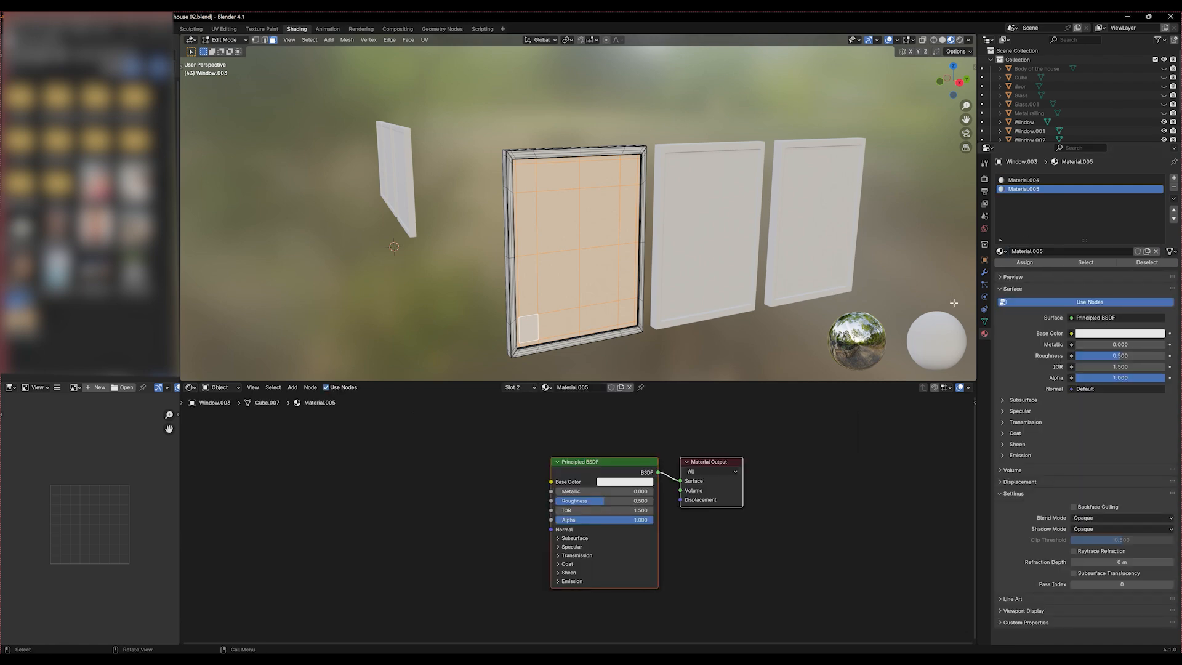
scroll(483, 542, up, 2)
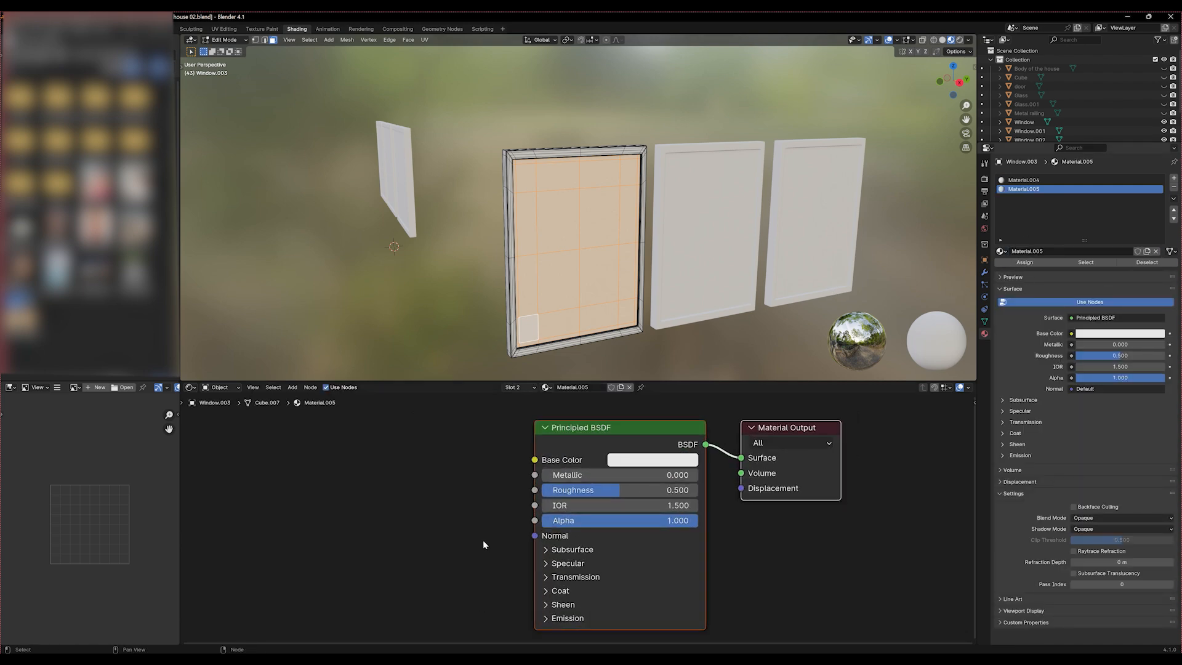
scroll(483, 540, up, 3)
middle_drag(440, 500, 469, 519)
drag(595, 506, 561, 527)
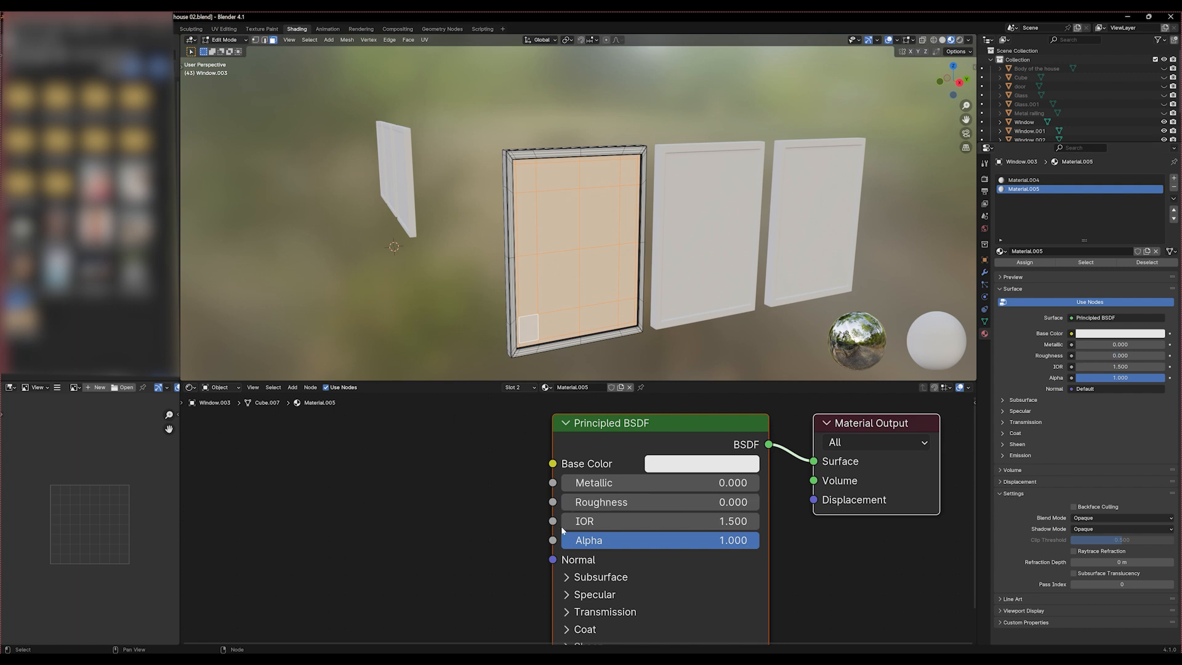
Set the pane material's transmission weight to 1.000 and return to Object Mode
click(565, 613)
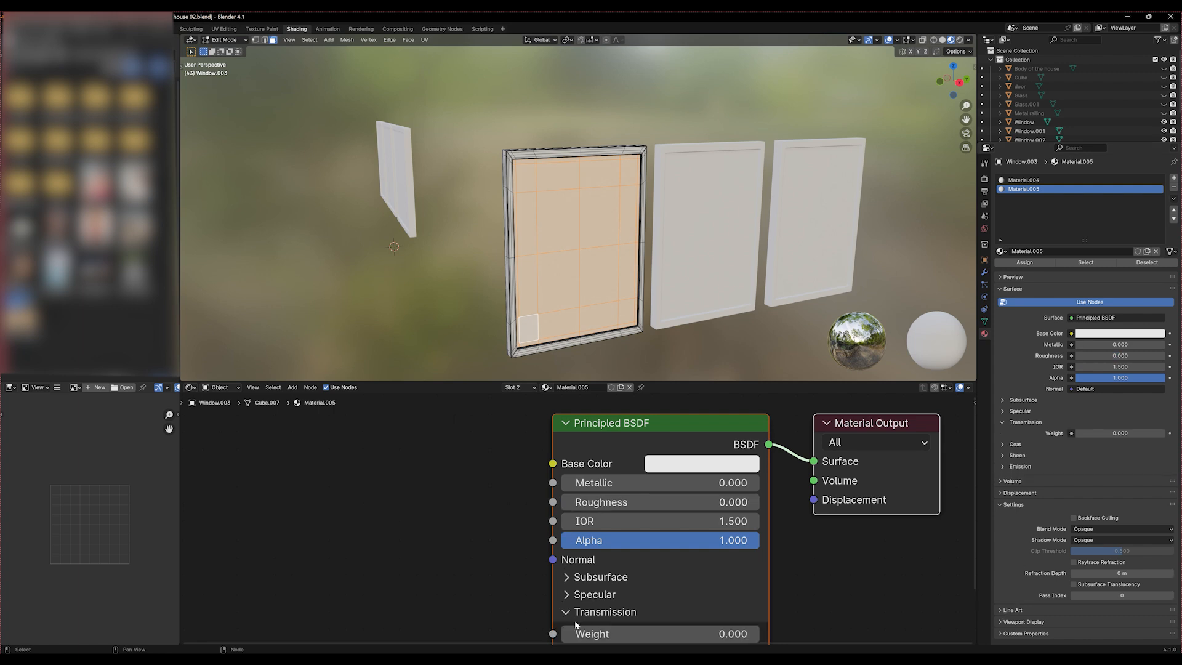
drag(599, 637, 762, 636)
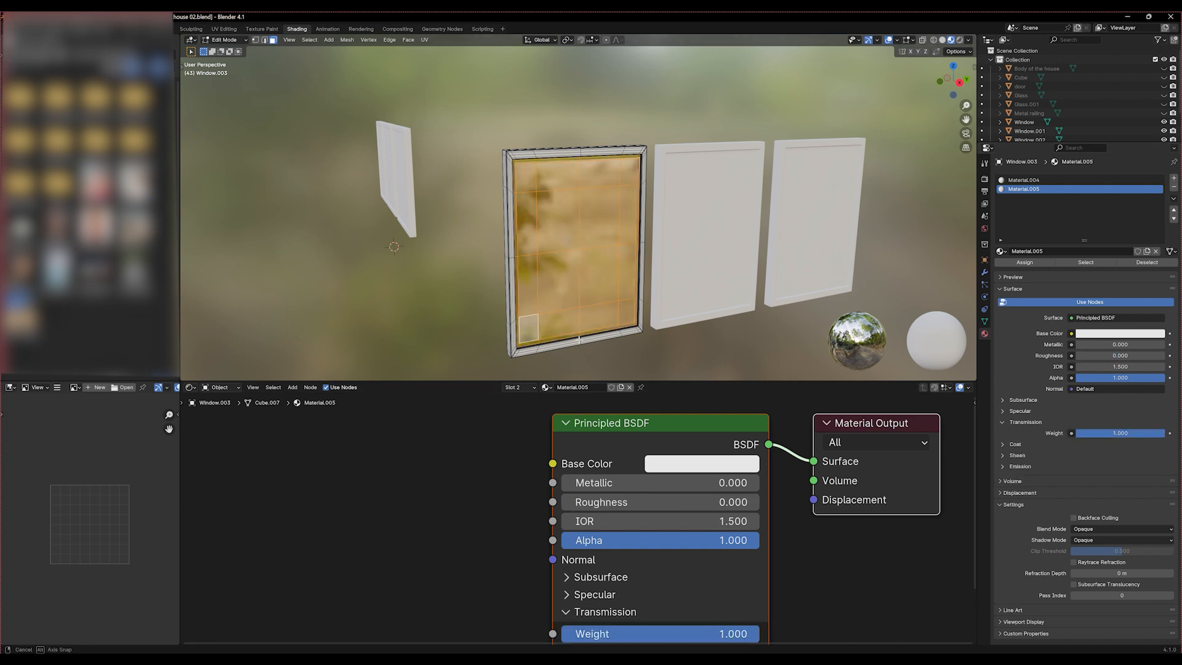
middle_drag(586, 340, 567, 333)
key(Tab)
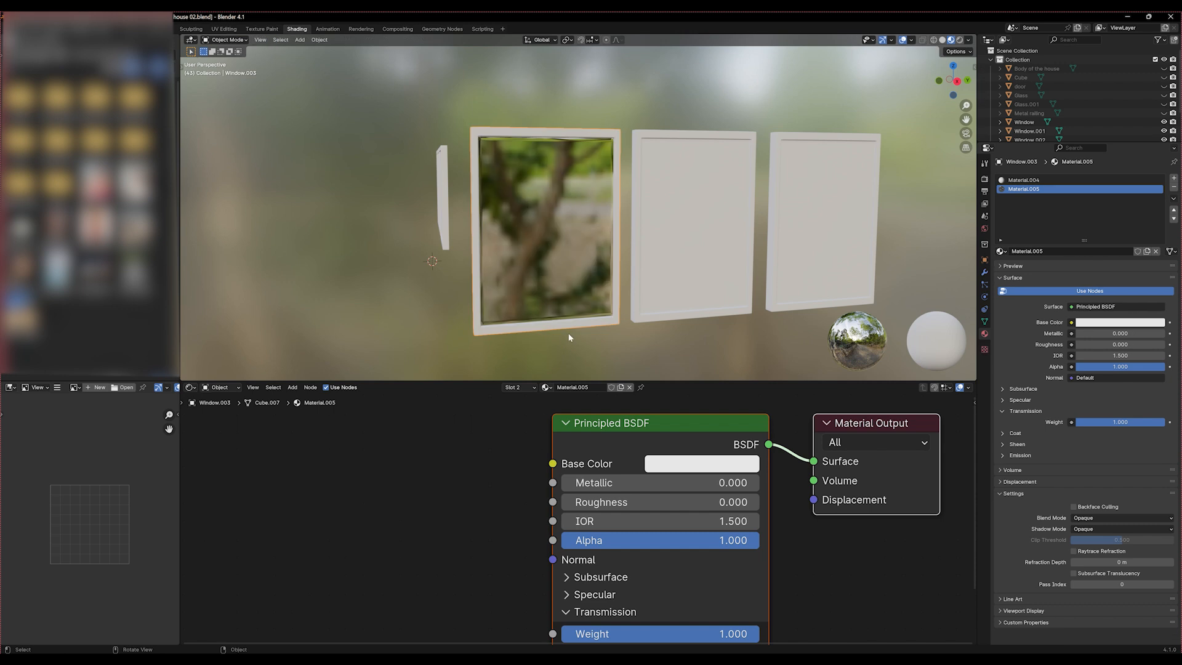
Rename the first window's pane material to "Window glass"
double_click(1020, 189)
text(Window glass)
key(Return)
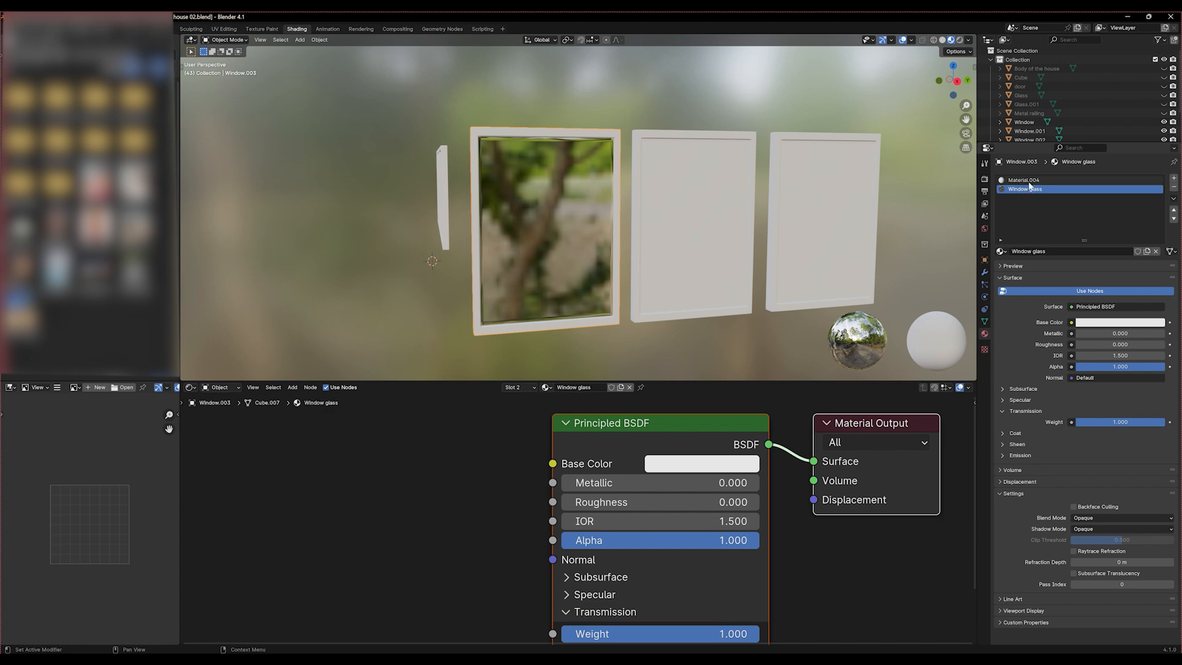
Rename the window's first material, in the slot above "Window glass", to "Window frame"
double_click(1029, 181)
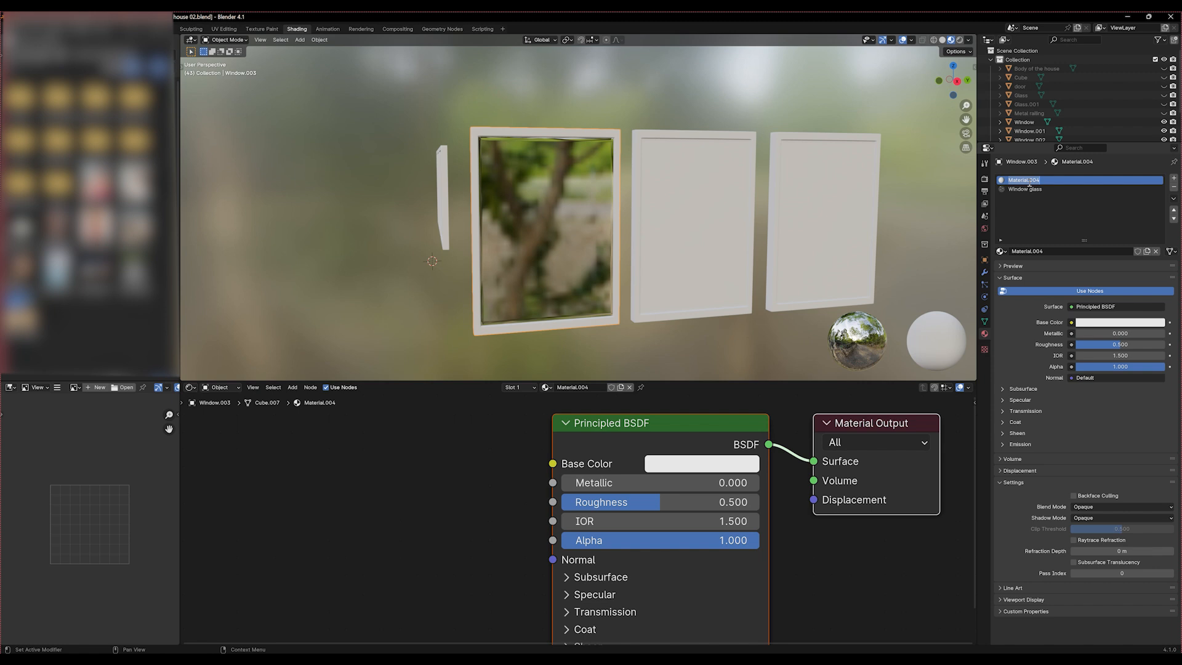
text(Window)
text(frame)
key(Return)
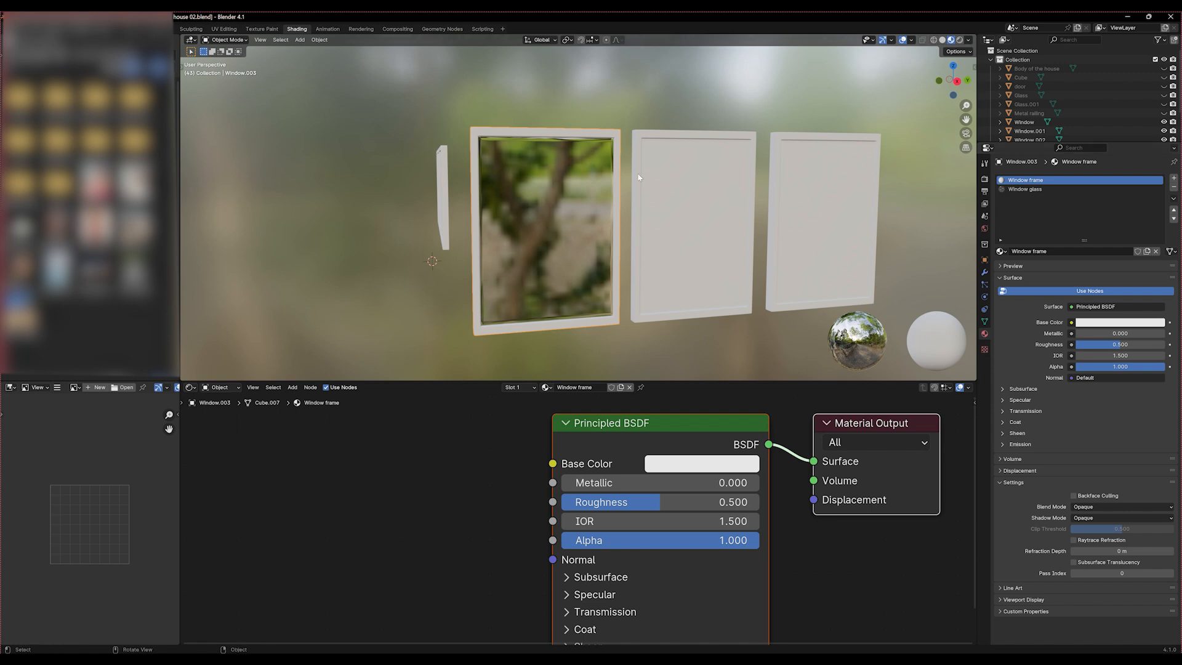
Delete all the other windows, keeping only the one with the frame and glass materials, and save the file
middle_drag(638, 178, 676, 197)
click(757, 245)
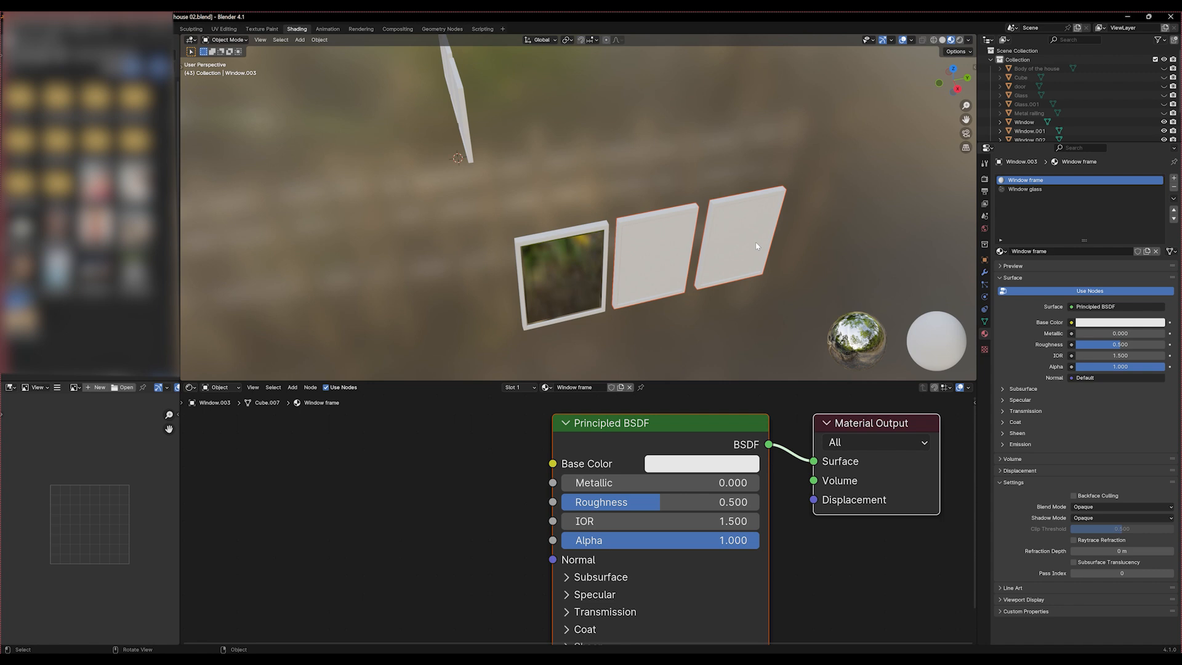
key(Delete)
scroll(579, 189, down, 2)
drag(437, 46, 526, 140)
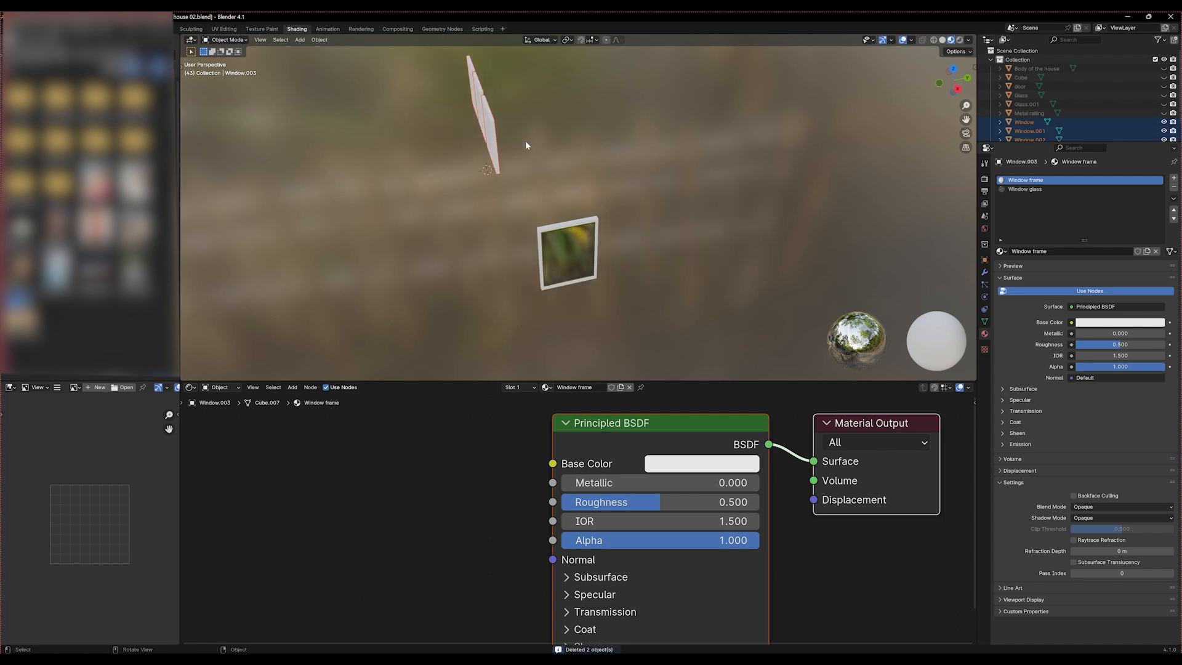
key(Delete)
key(ctrl+s)
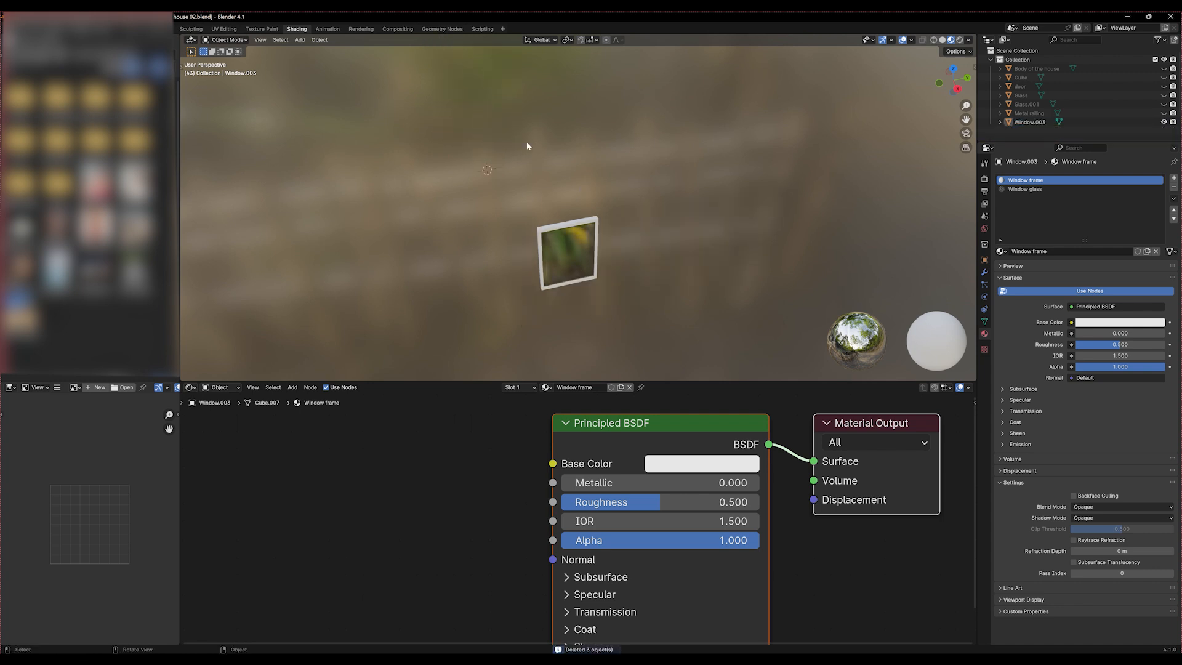
scroll(521, 258, up, 4)
middle_drag(518, 268, 514, 217)
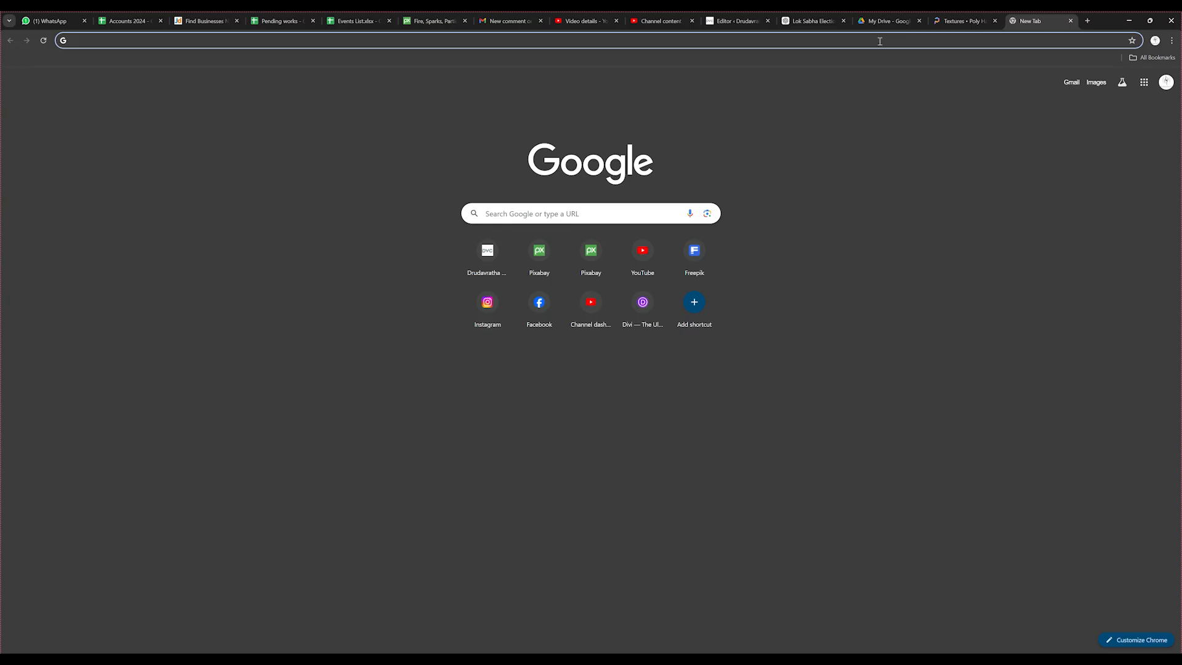
Switch to Chrome, search the web for "cg ambient" and open the ambientCG website
click(879, 42)
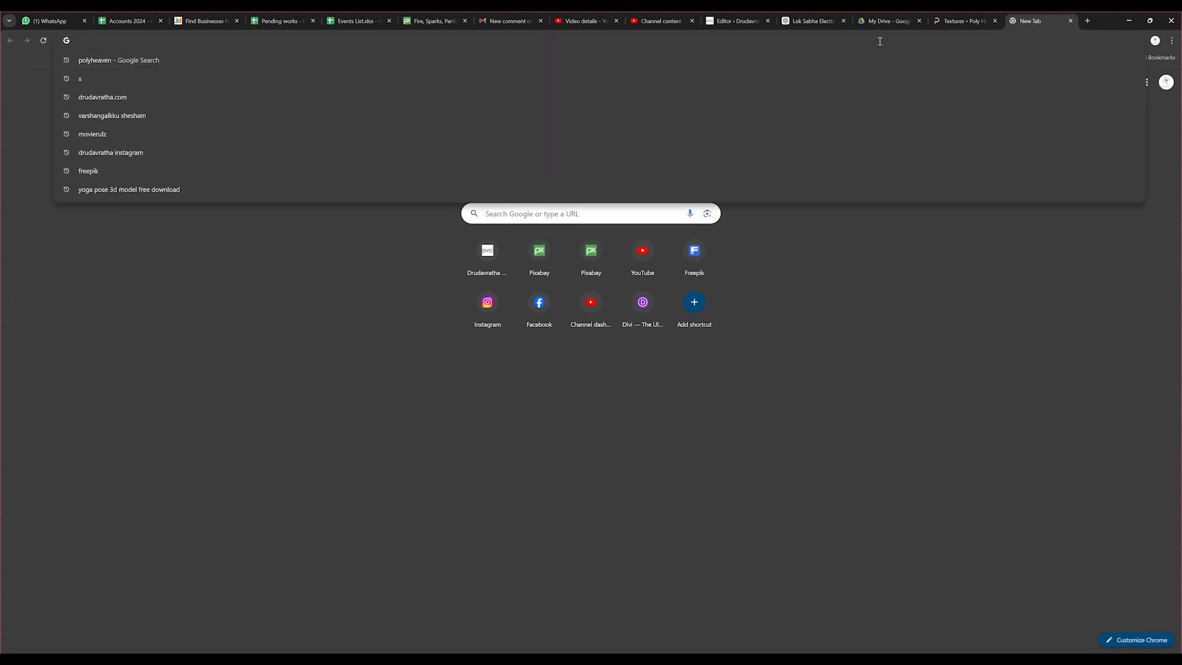
text(ch)
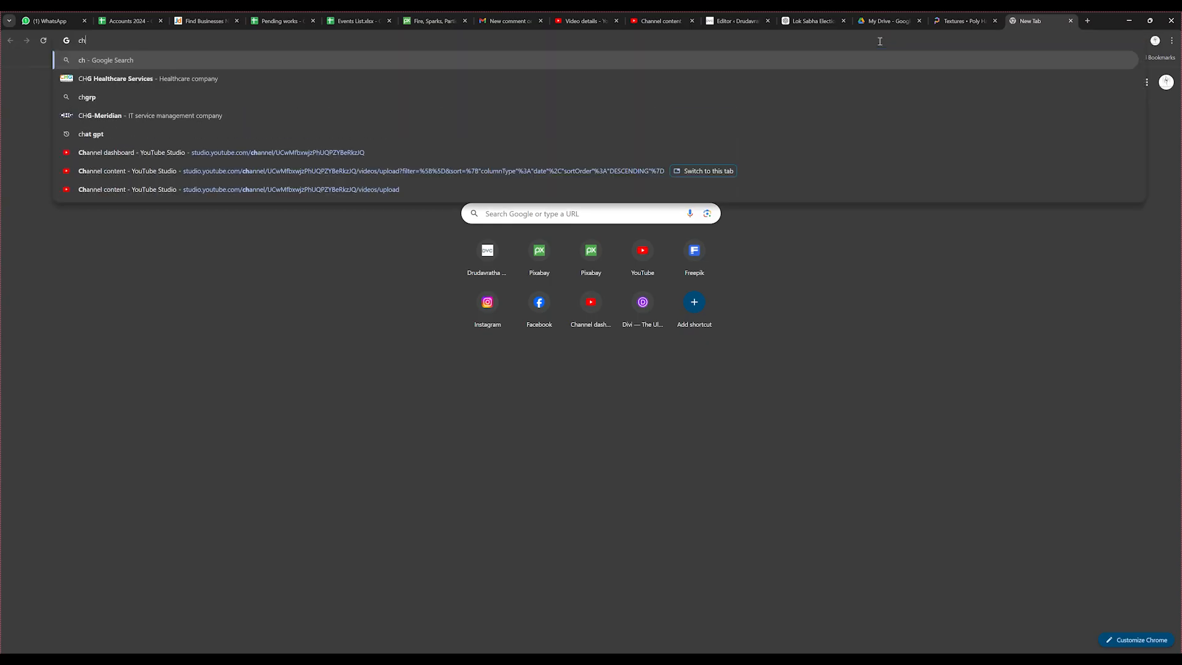
key(BackSpace)
text(g )
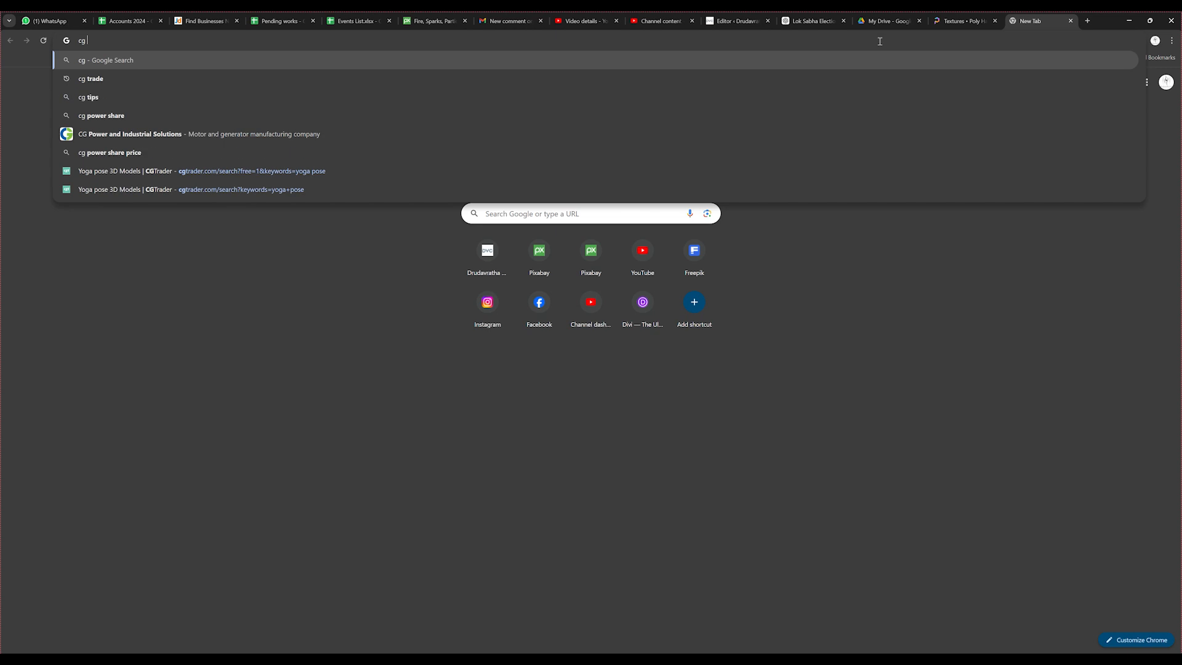
text(ambient)
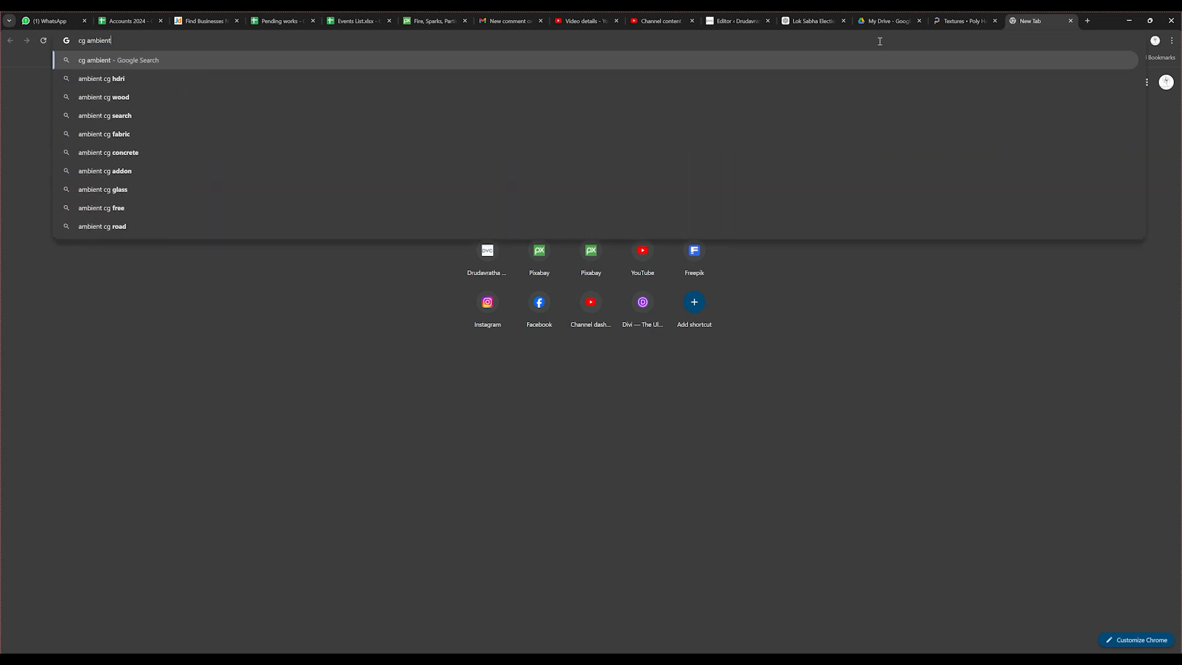
key(Return)
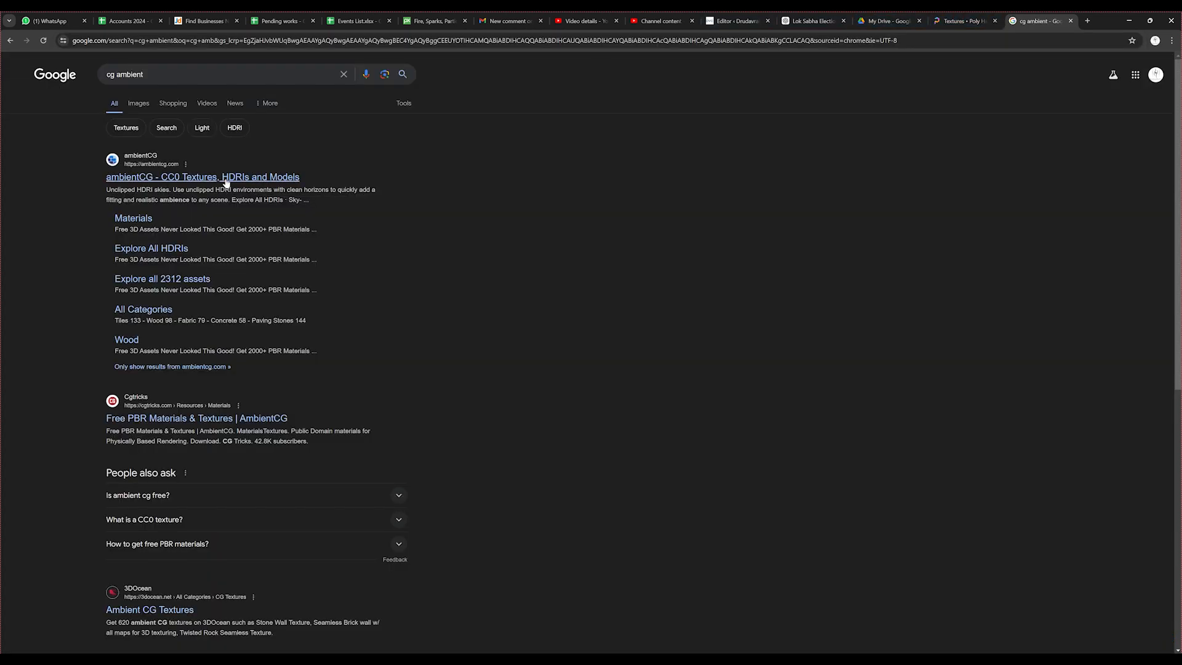
click(197, 178)
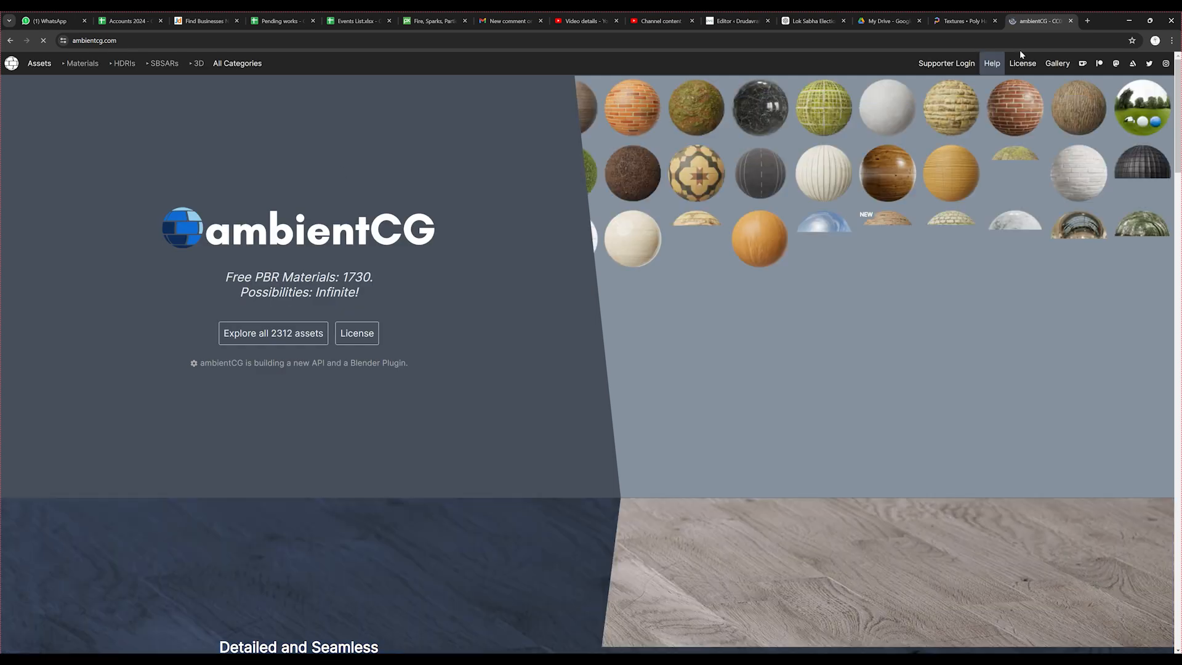
middle_click(967, 21)
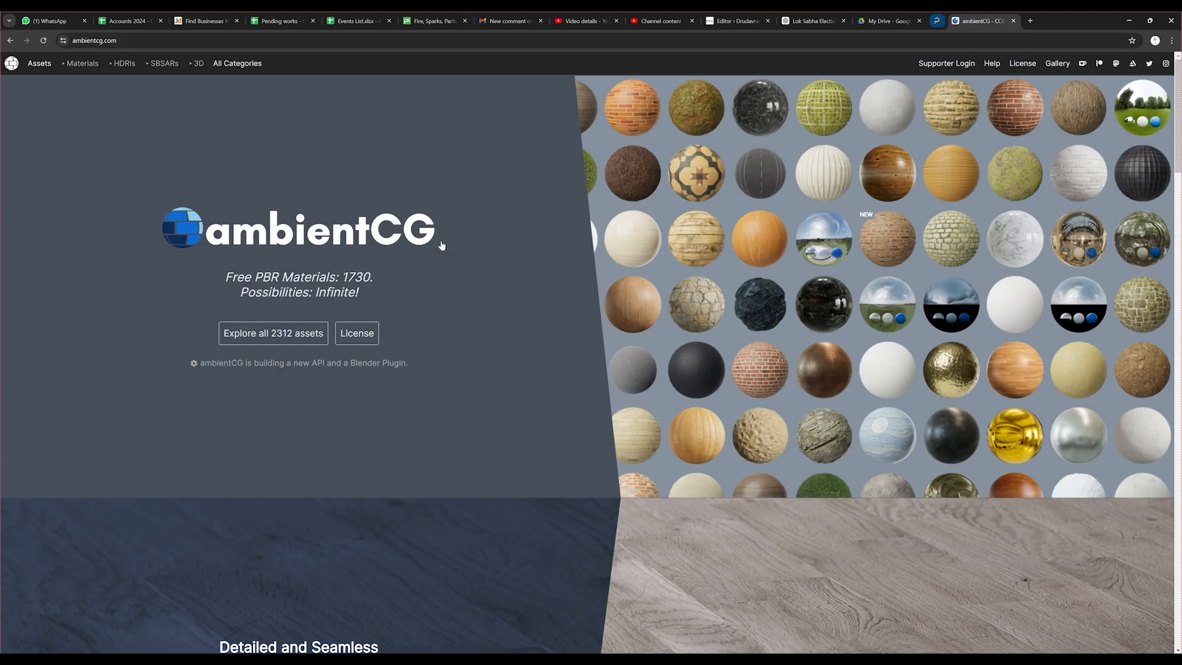
Open ambientCG's full asset list and search it for "wood"
click(241, 342)
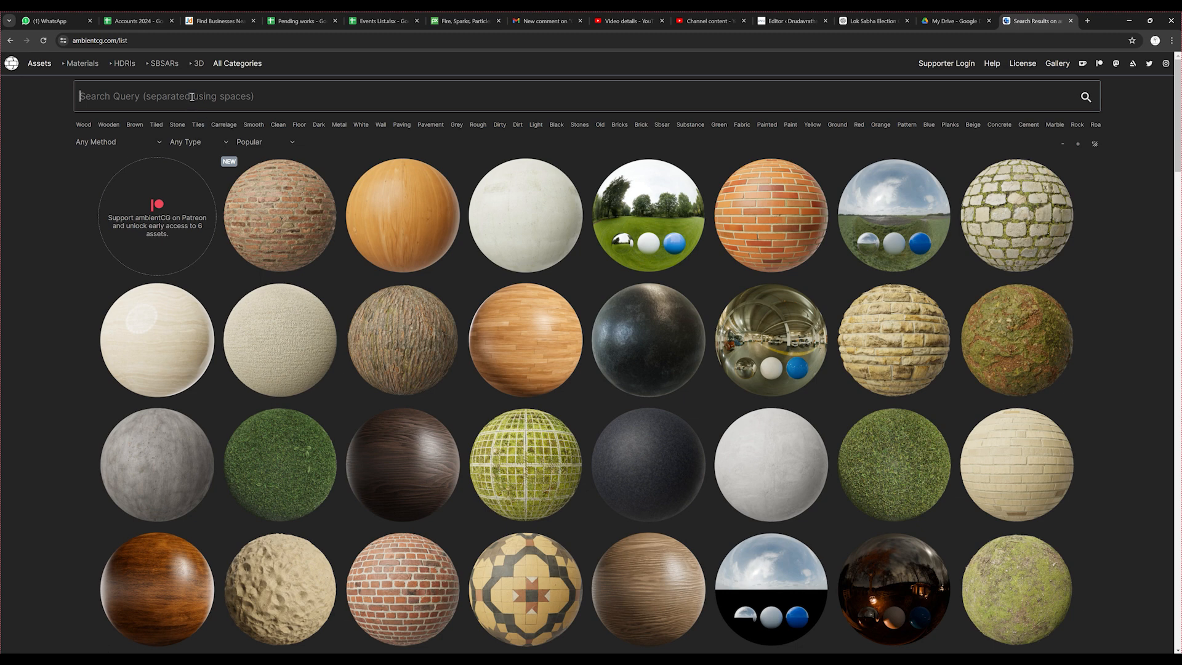
text(wood)
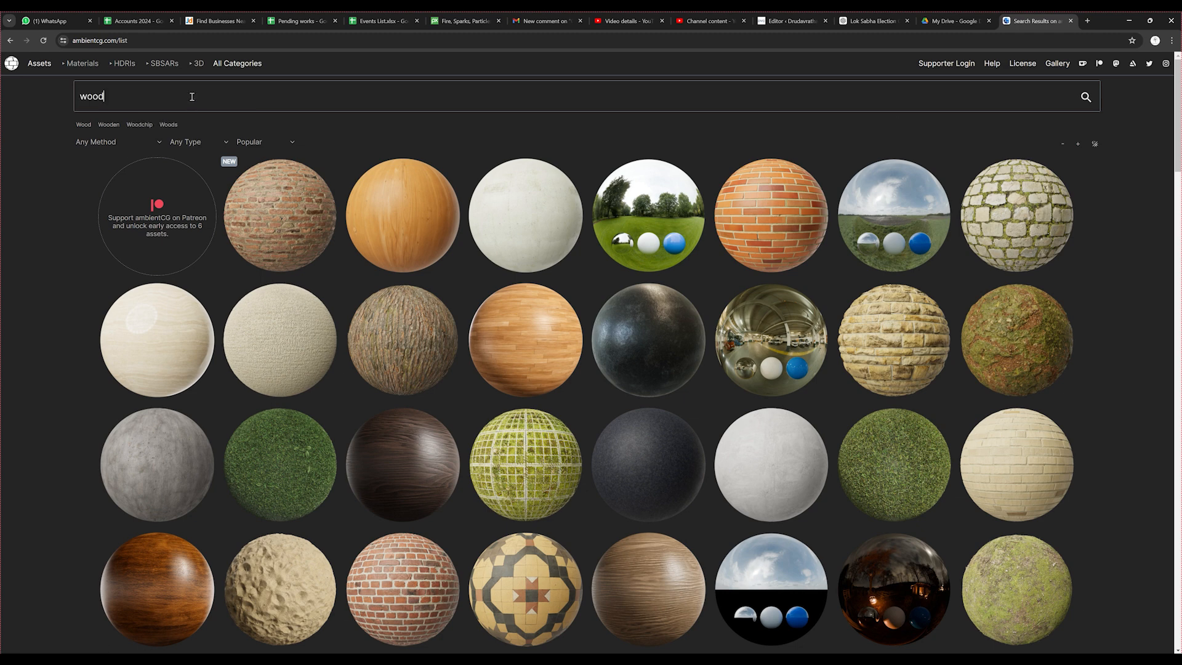
click(1082, 100)
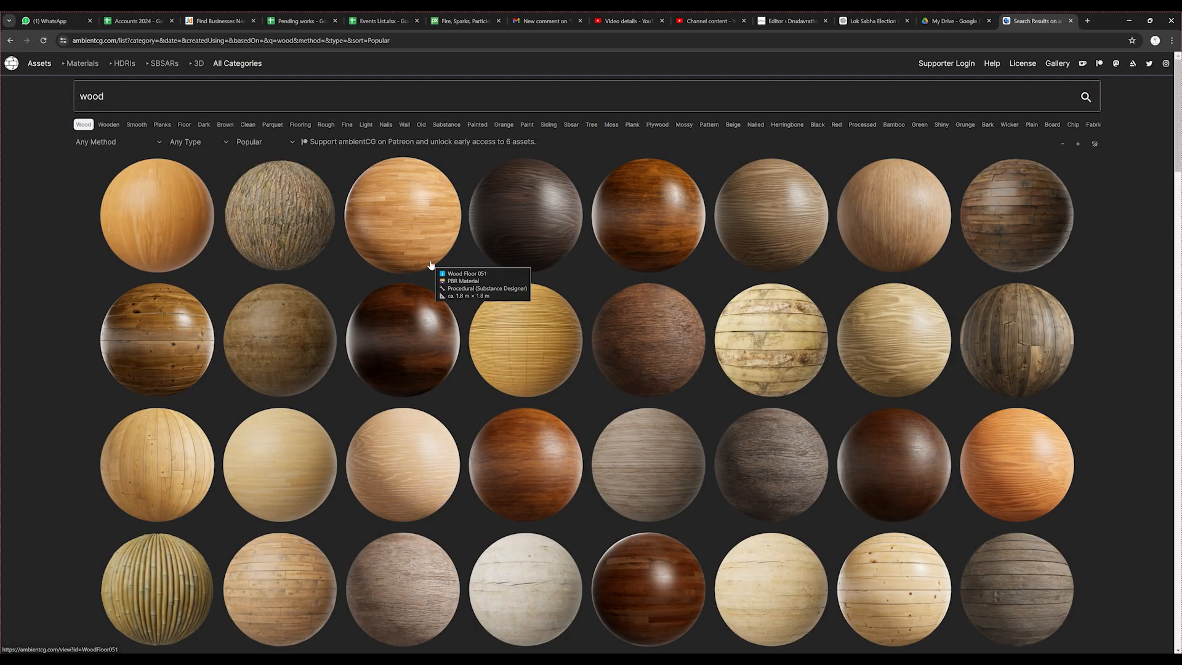
Open the glossy dark brown Wood 066 material and download its 1K-JPG zip
click(641, 215)
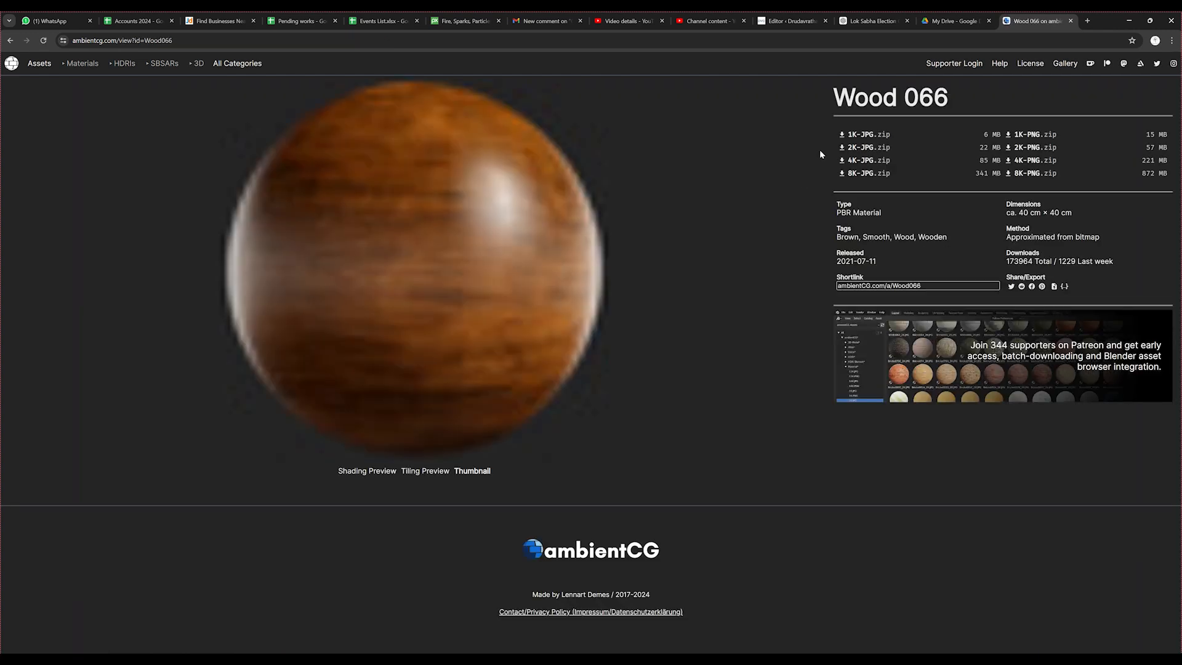
mouse_move(854, 137)
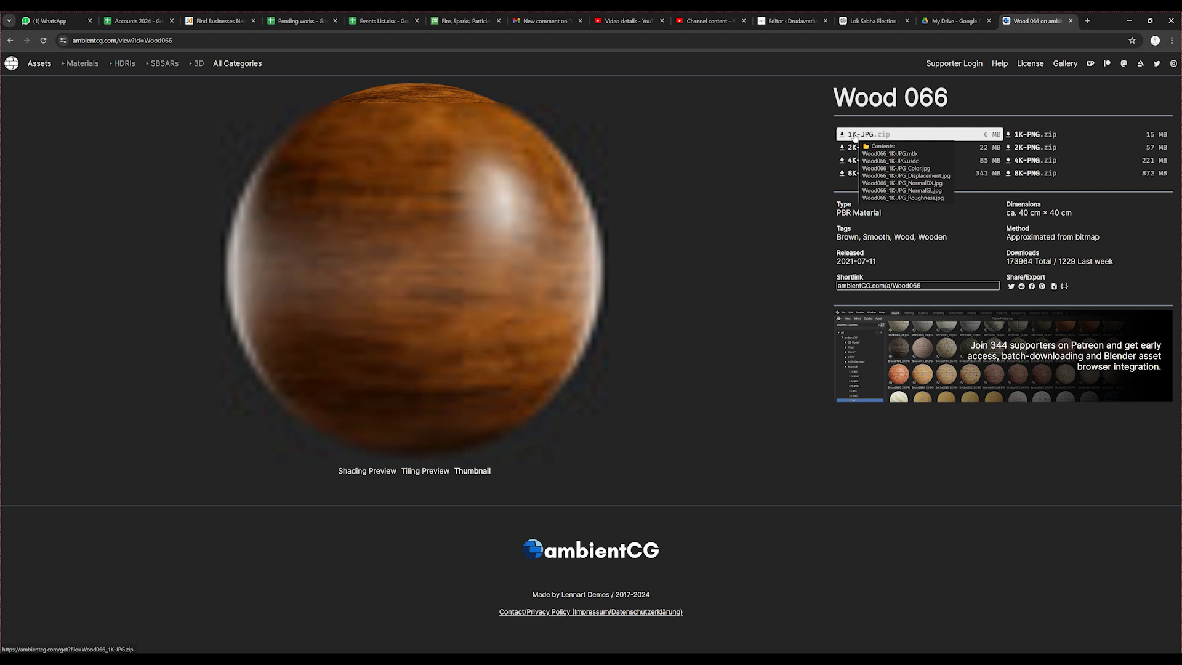
click(854, 137)
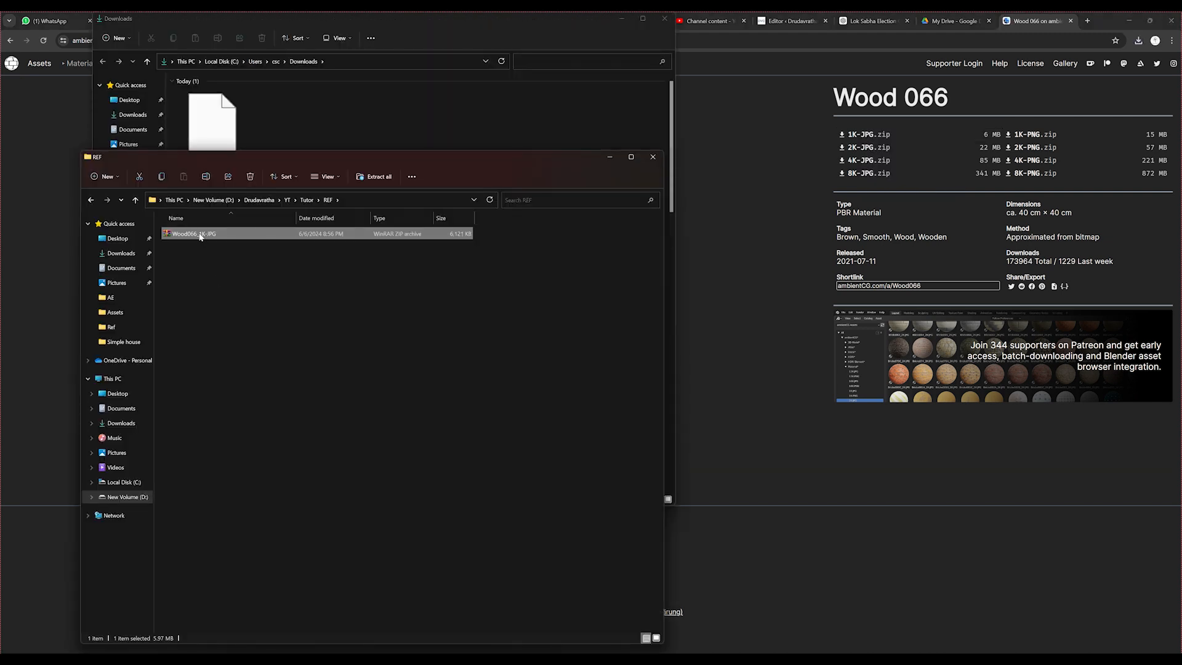
Extract the downloaded Wood066_1K-JPG archive in the REF folder
right_click(202, 236)
click(235, 296)
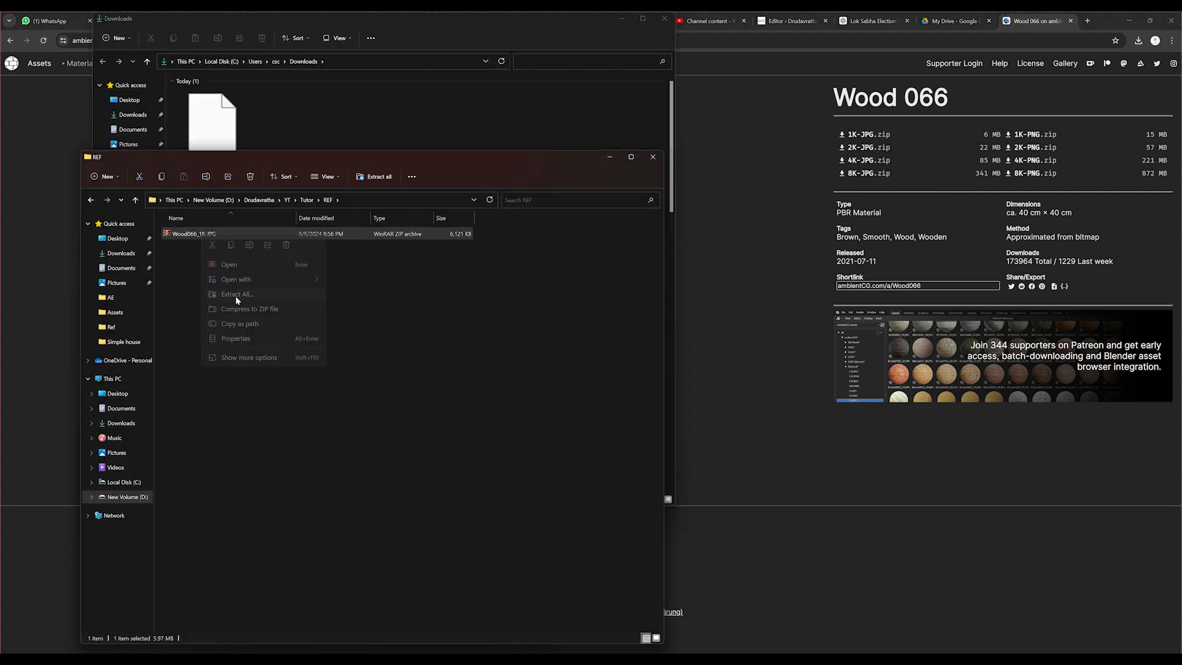
key(Return)
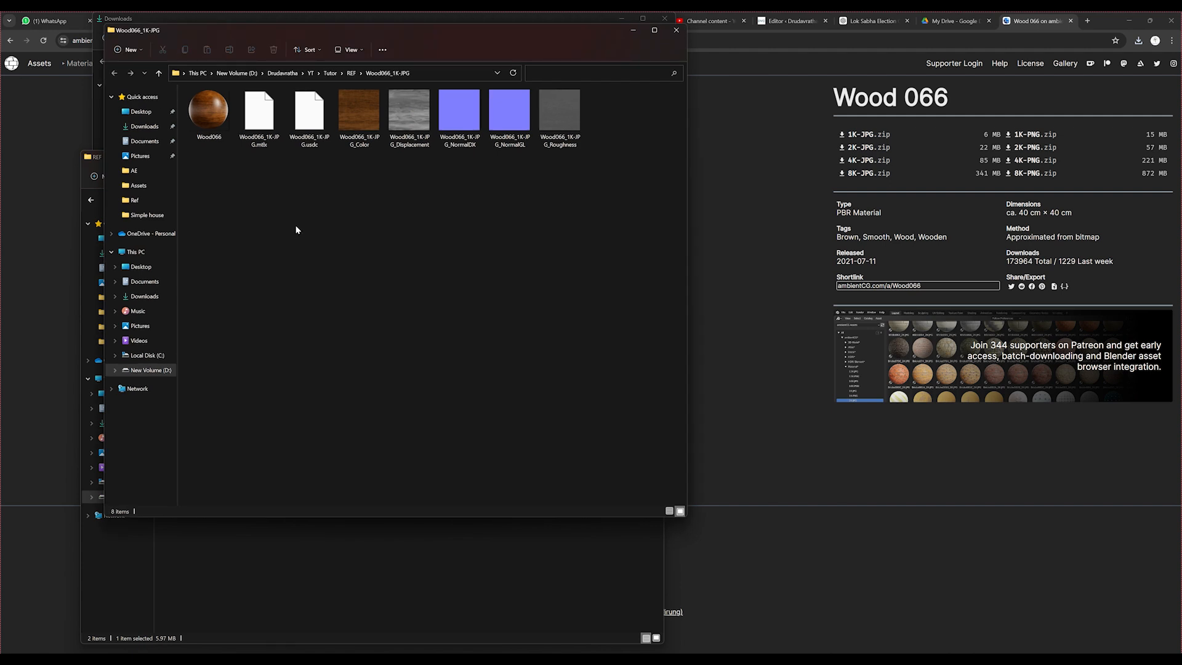
Enlarge the thumbnails and examine the extracted Color, Displacement, NormalDX, NormalGL and Roughness maps
ctrl+scroll(599, 226, up, 3)
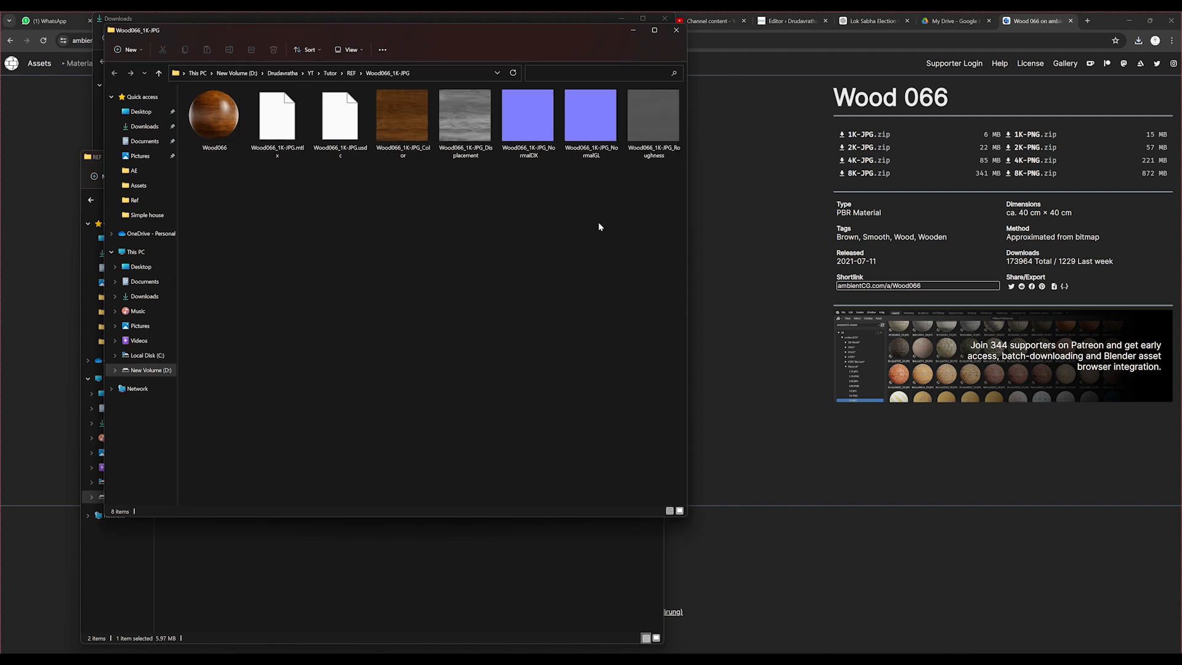
click(539, 144)
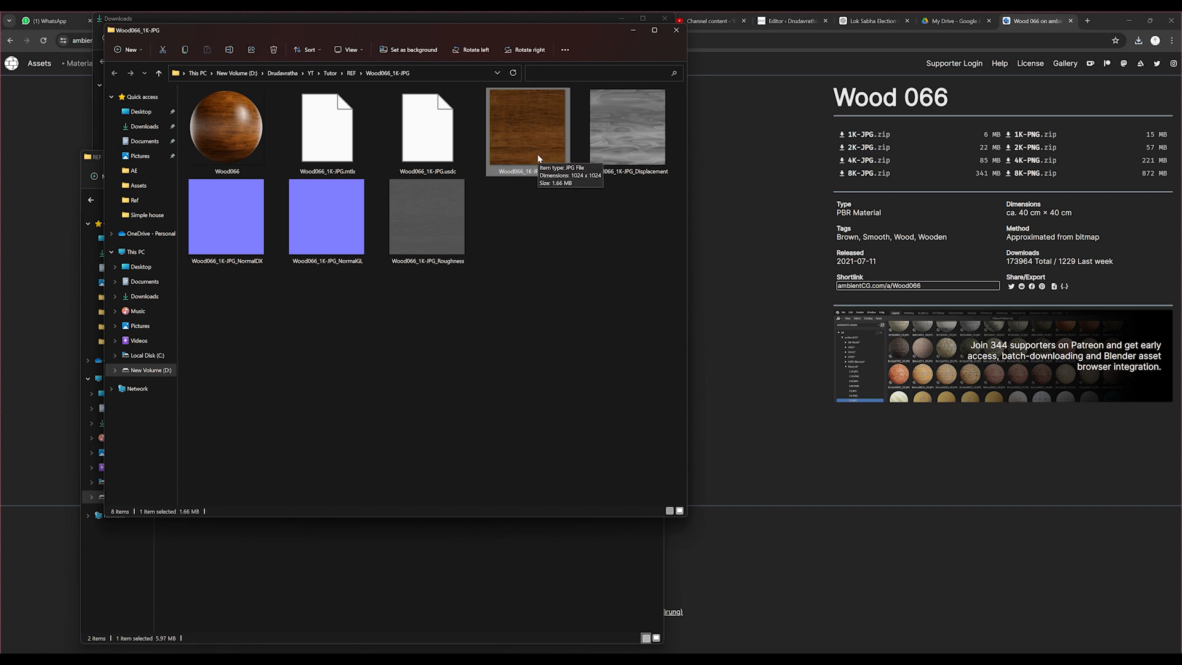
click(622, 136)
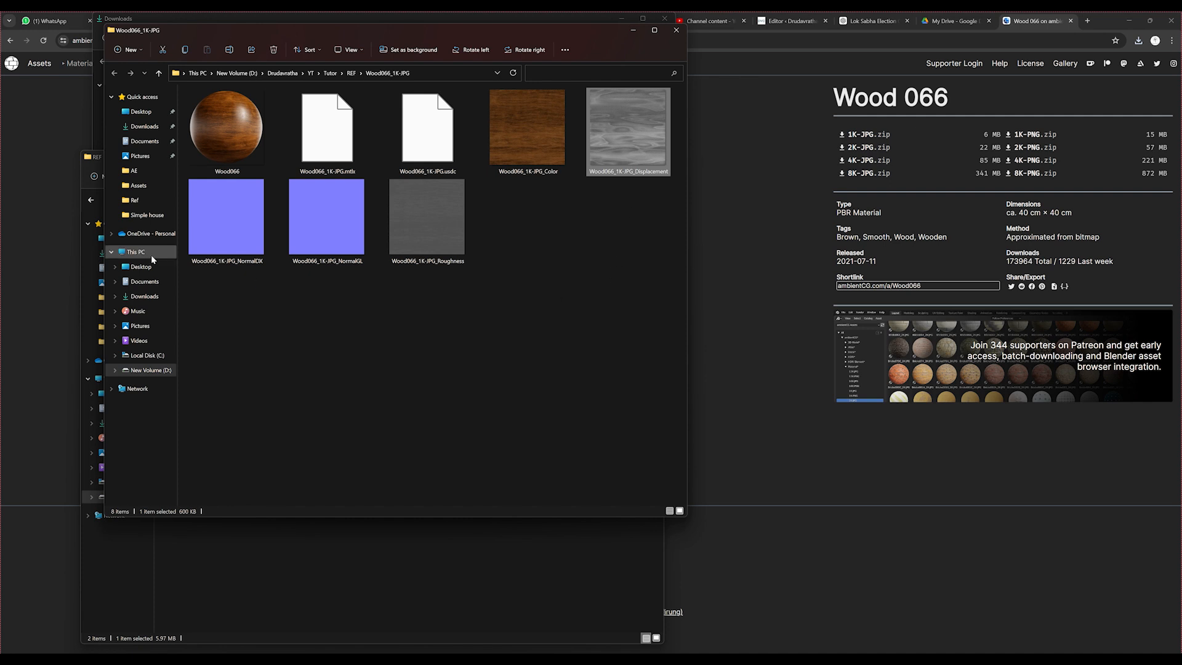
click(246, 234)
click(327, 258)
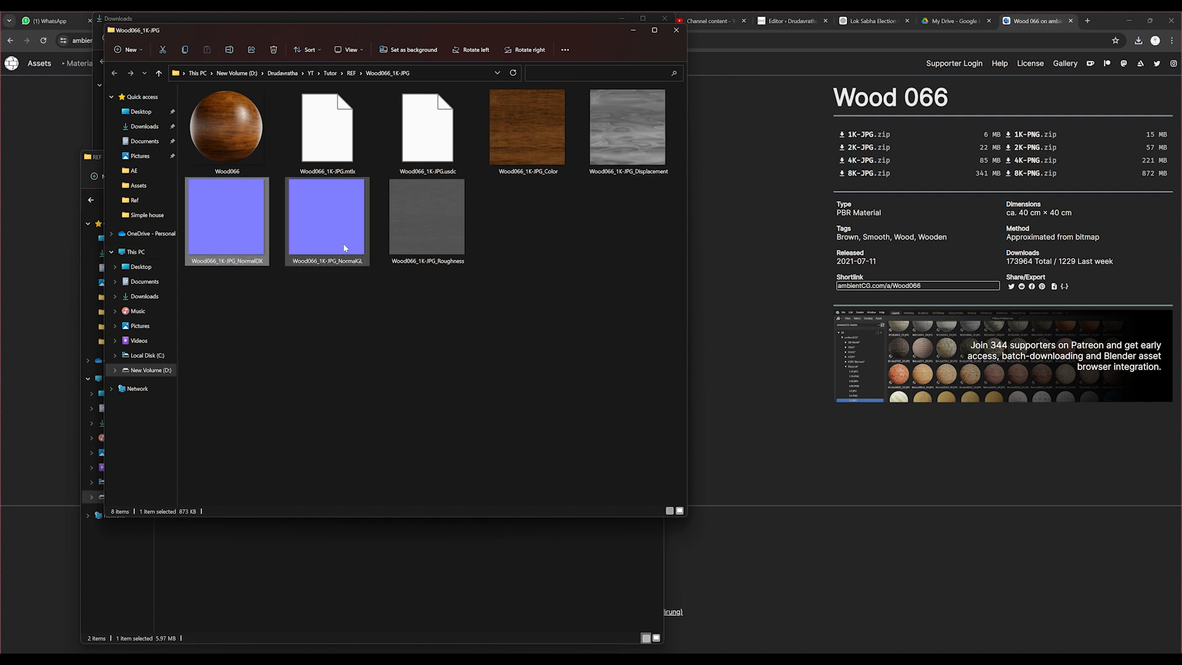
click(434, 241)
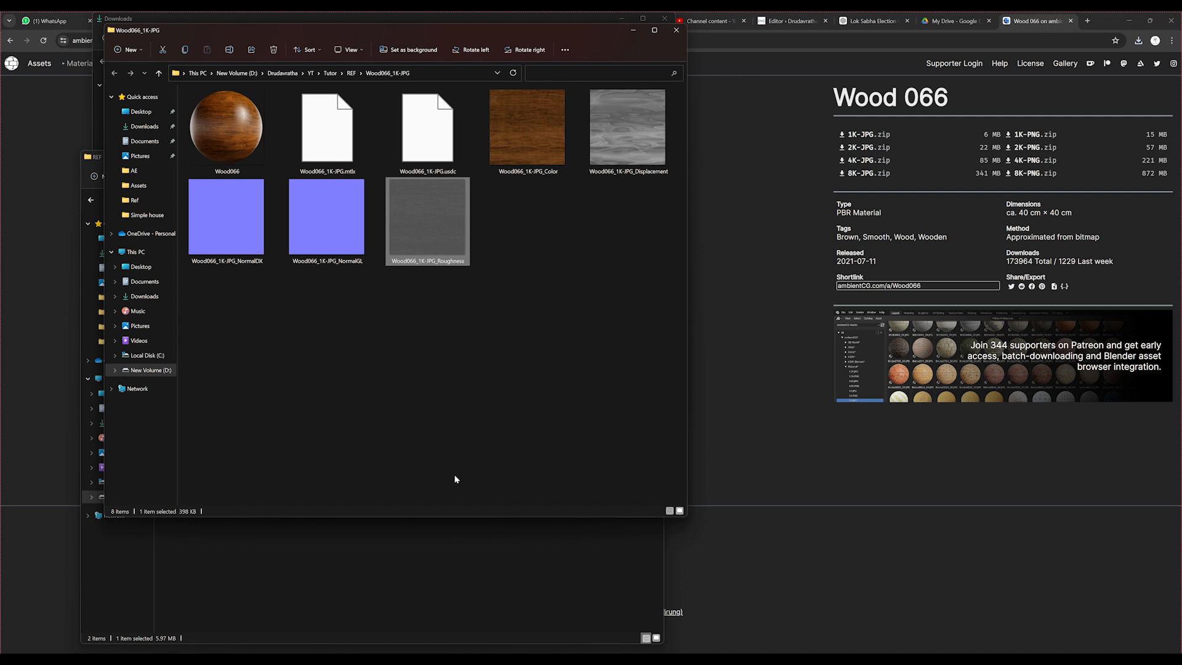
Copy the path of the extracted Wood066_1K-JPG folder from File Explorer and switch back to Blender
mouse_move(342, 659)
click(343, 615)
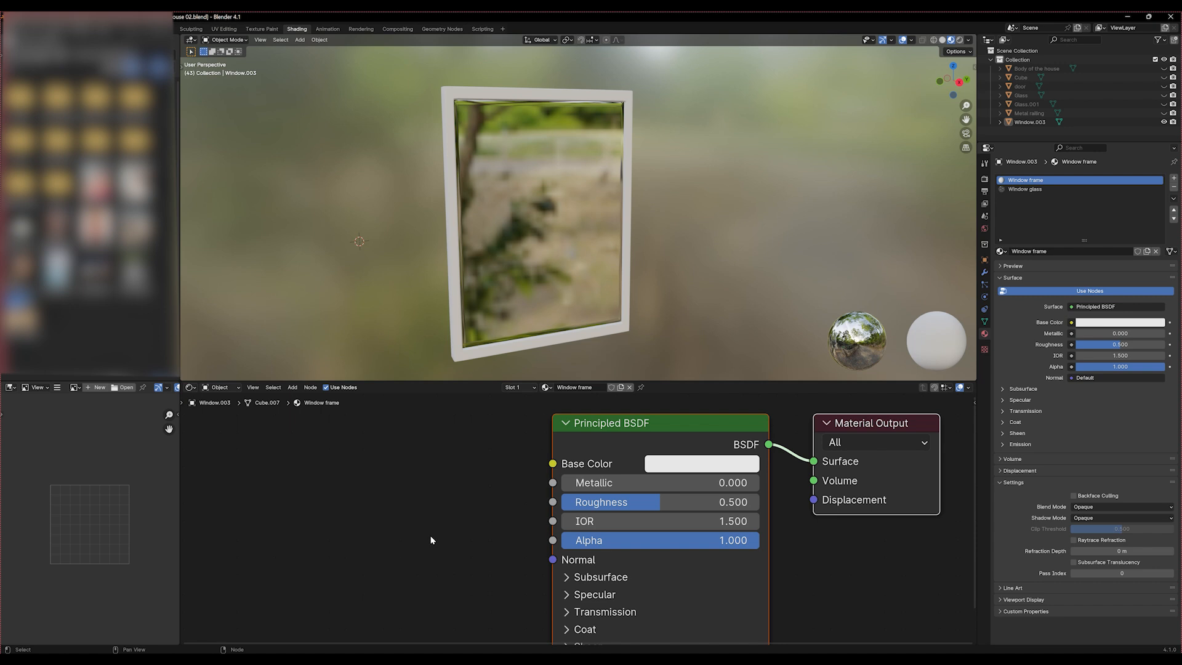
mouse_move(240, 659)
click(309, 615)
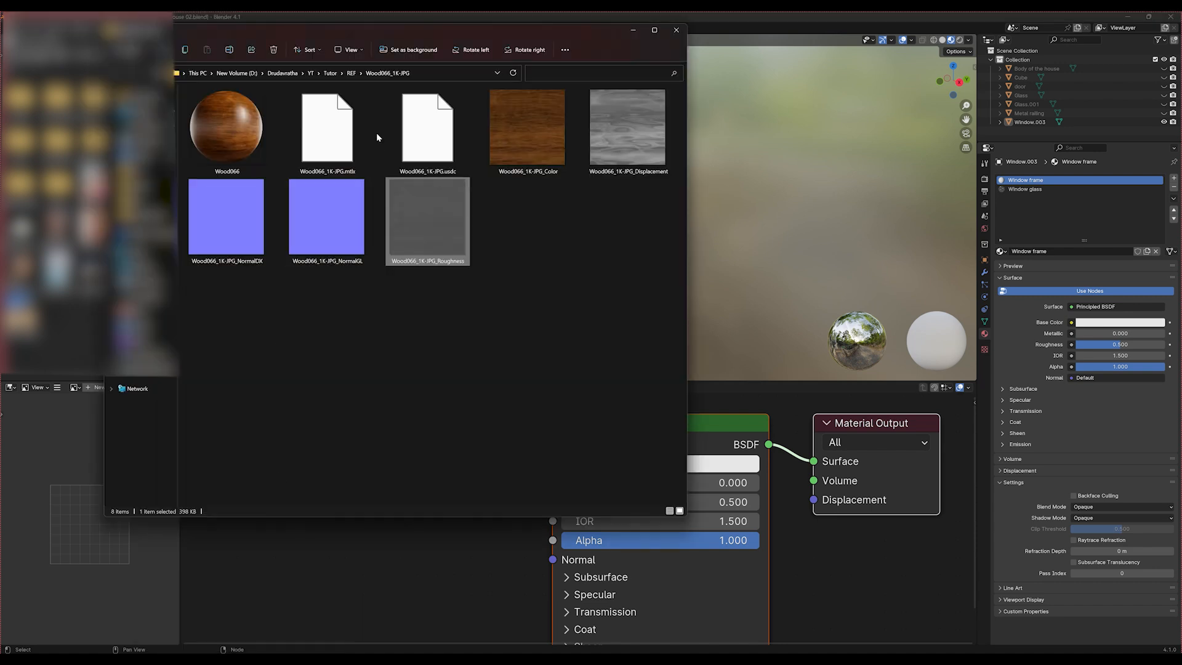
click(429, 75)
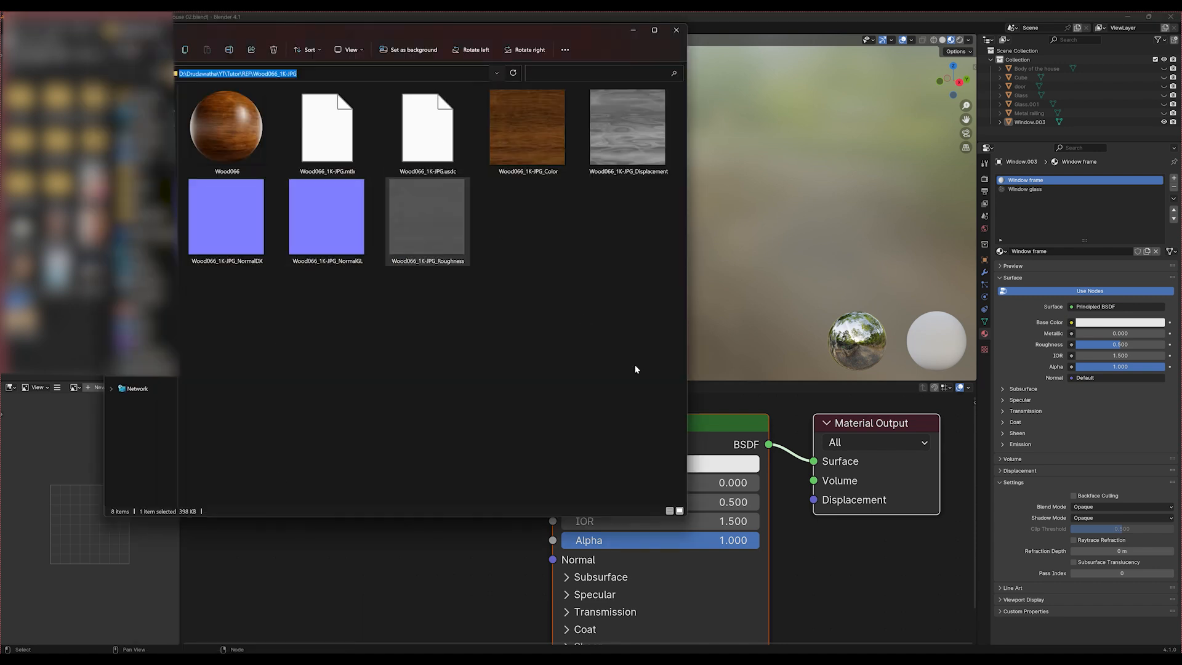
click(471, 620)
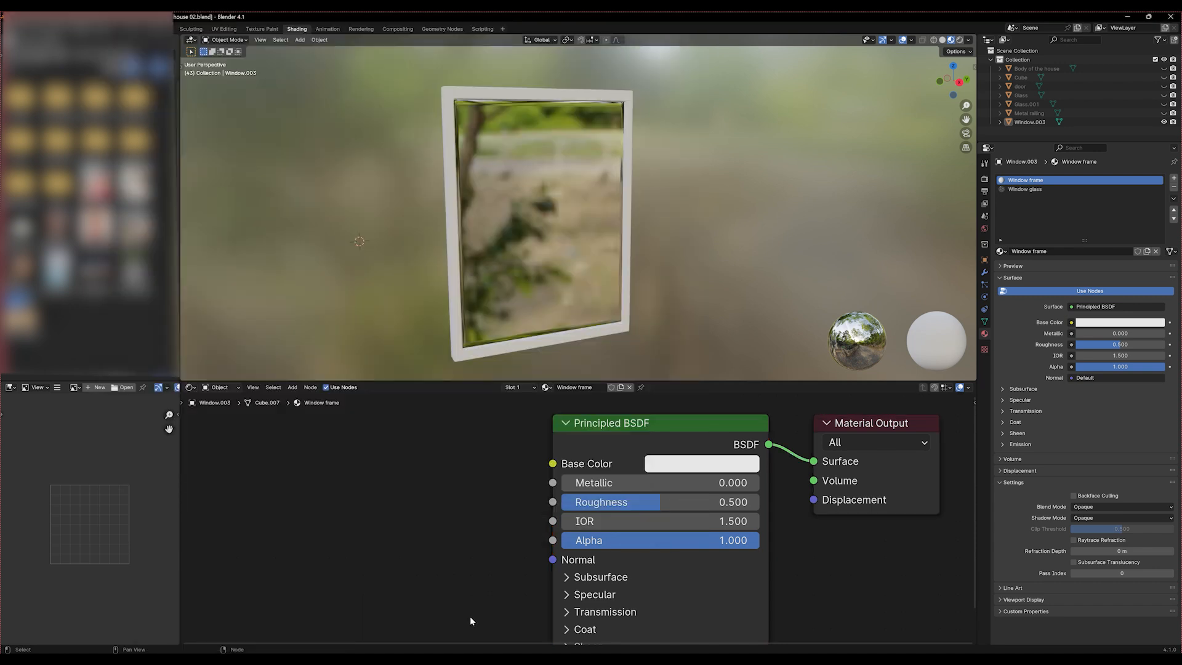
Add an Image Texture node feeding its Color output into the Base Color of the Window frame material's Principled BSDF
click(555, 466)
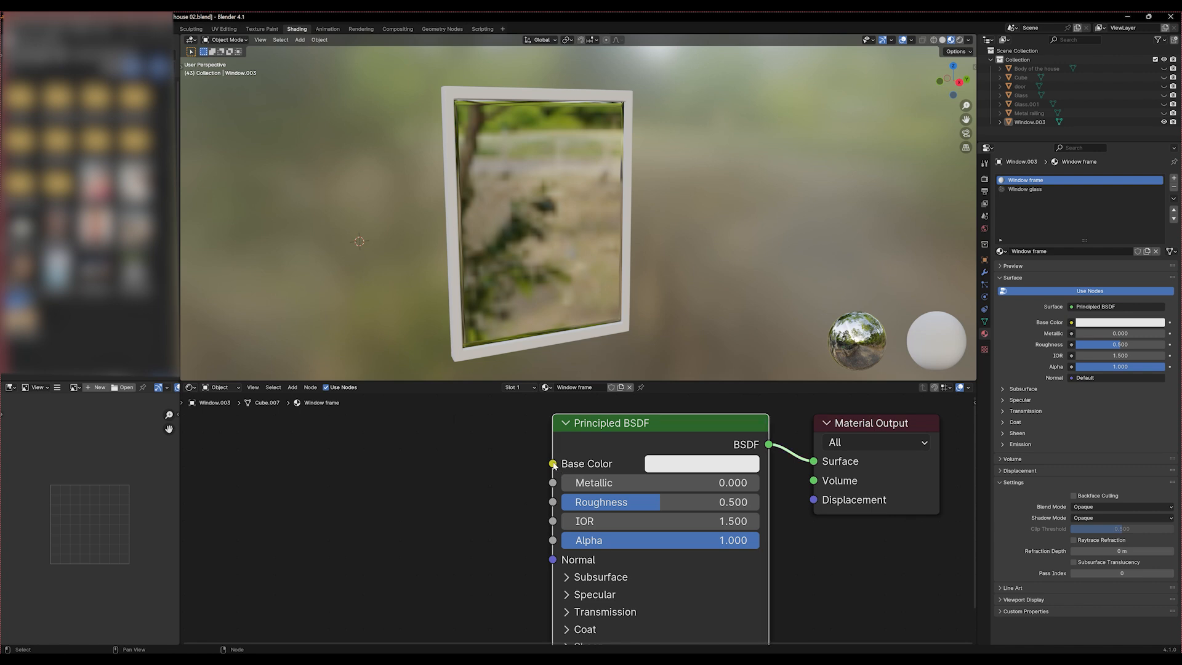
drag(553, 465, 437, 491)
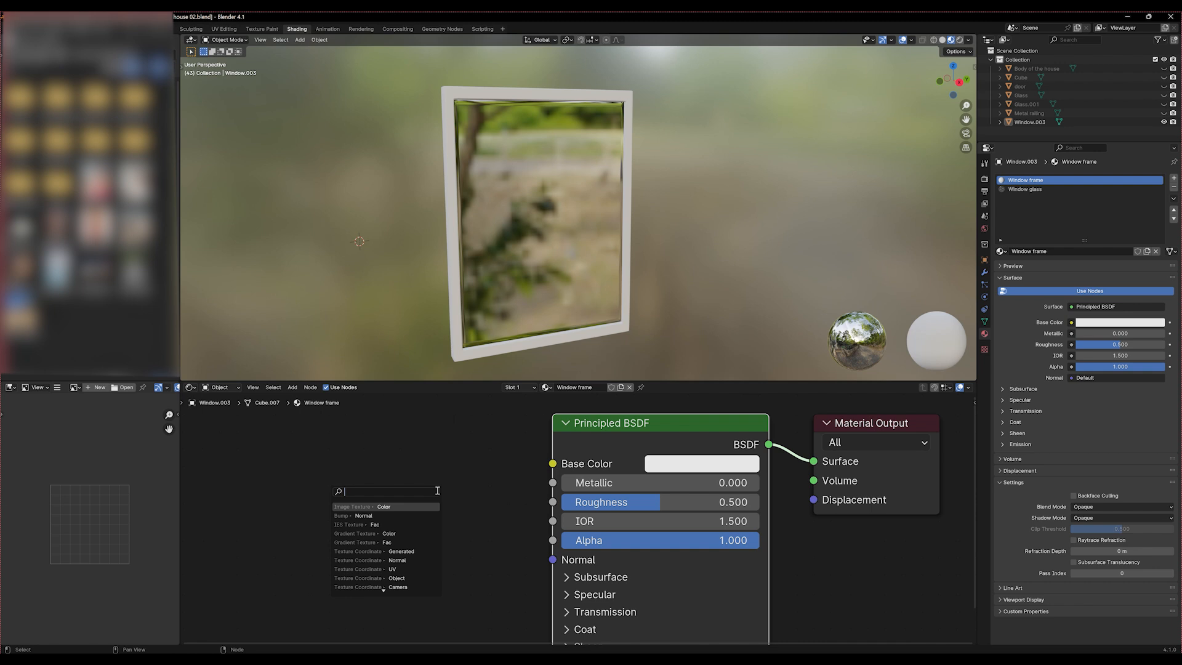
text(image)
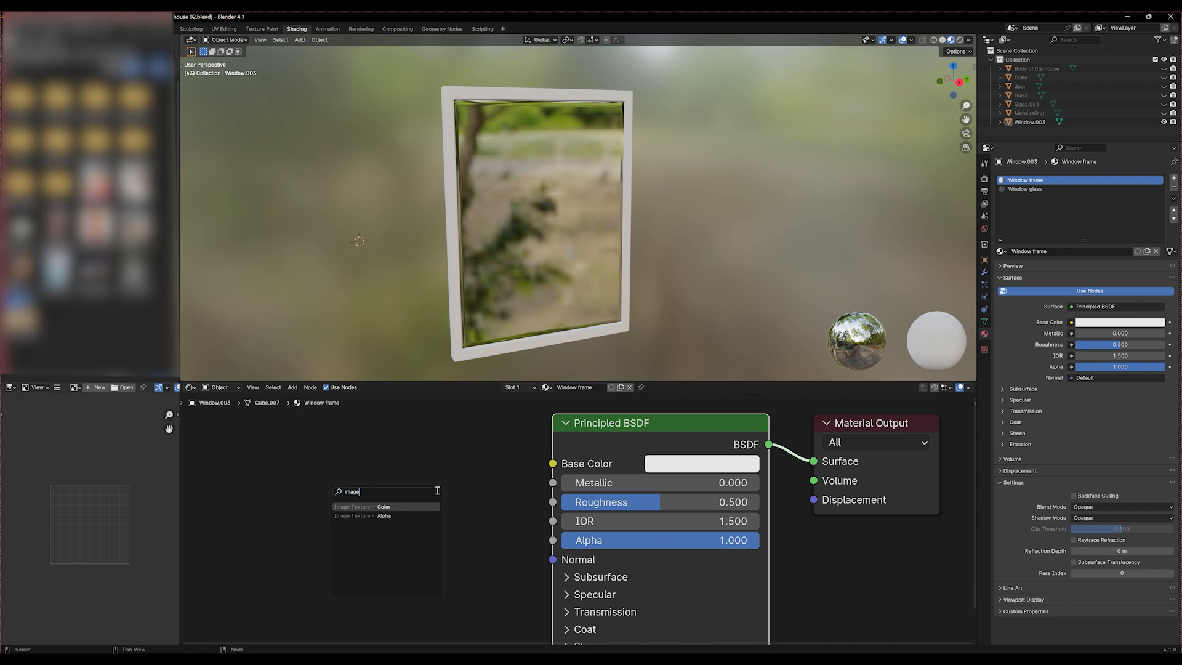
click(368, 506)
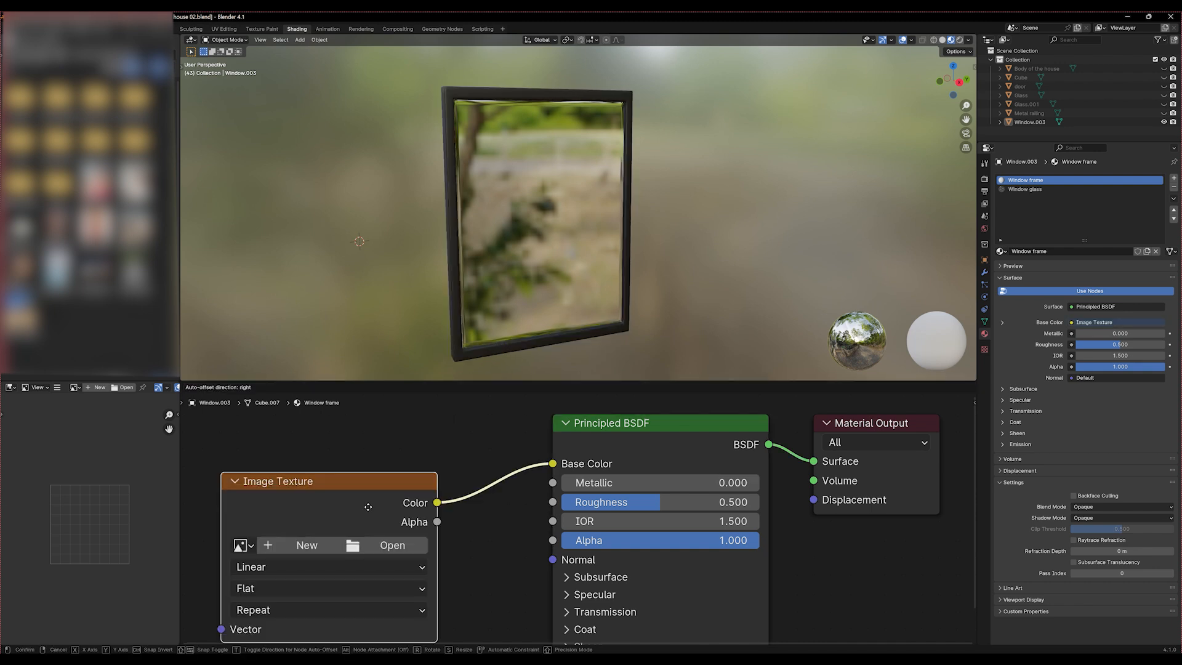
click(369, 485)
Load Wood066_1K-JPG_Color.jpg from the copied Wood066_1K-JPG folder path into the Image Texture node and inspect the wood on the frame
click(381, 527)
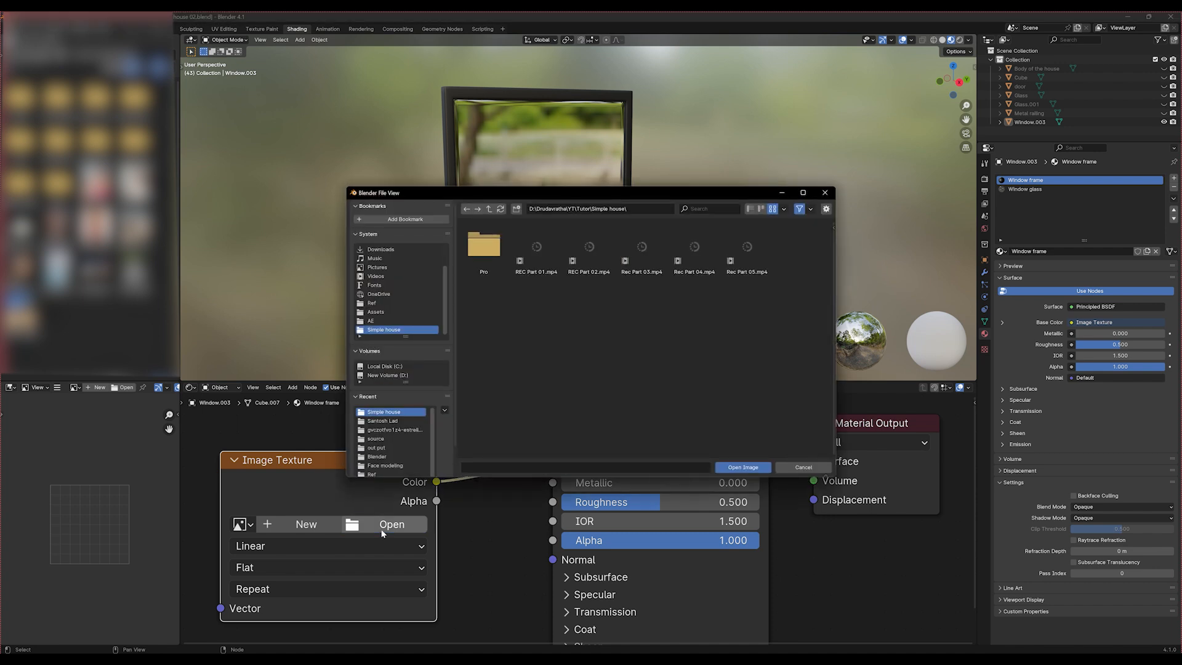
click(653, 208)
text(D:\Drudavratha\YT\Tutor\REF\Wood066_1K-JPG)
key(Return)
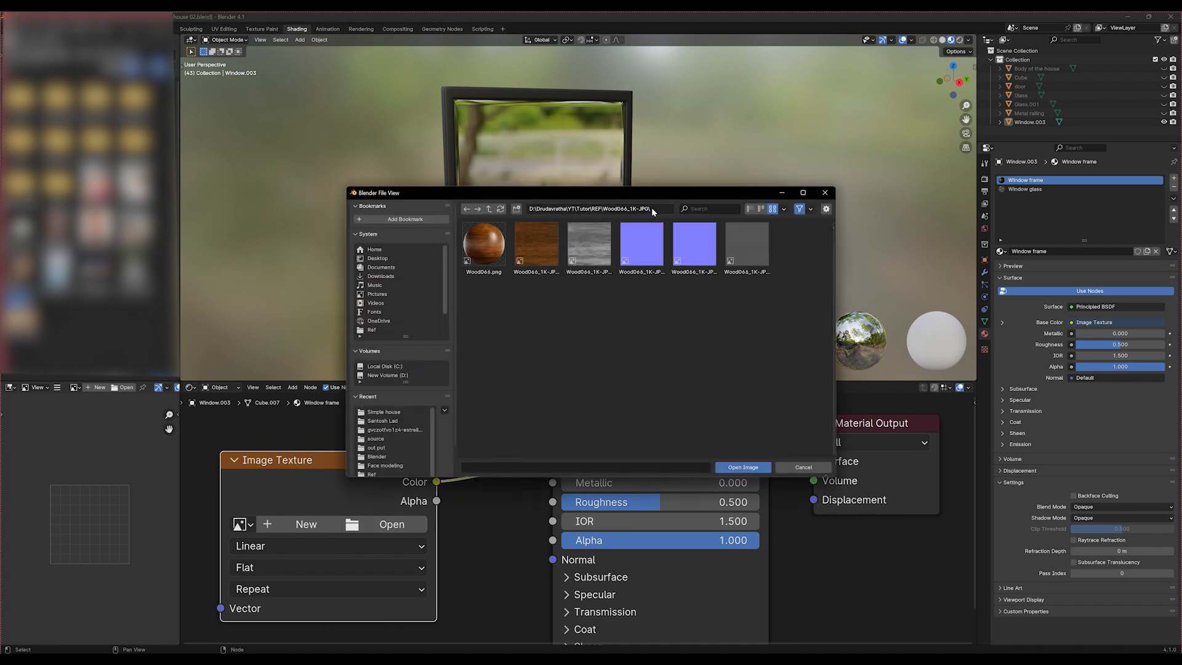
click(544, 270)
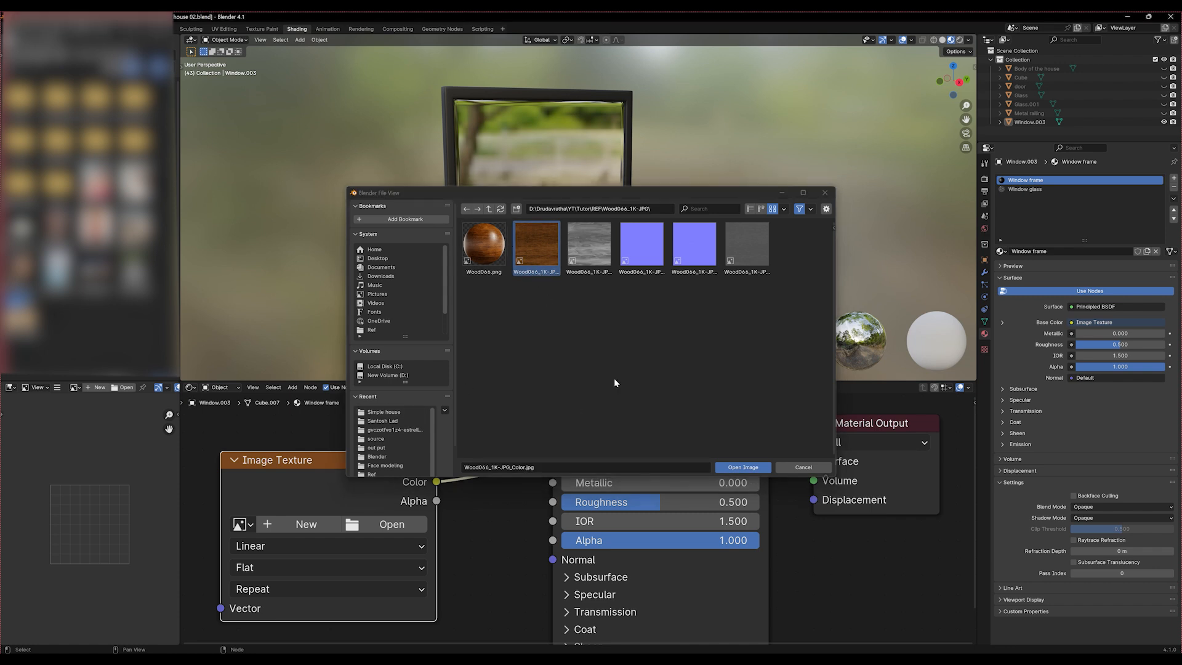
click(748, 468)
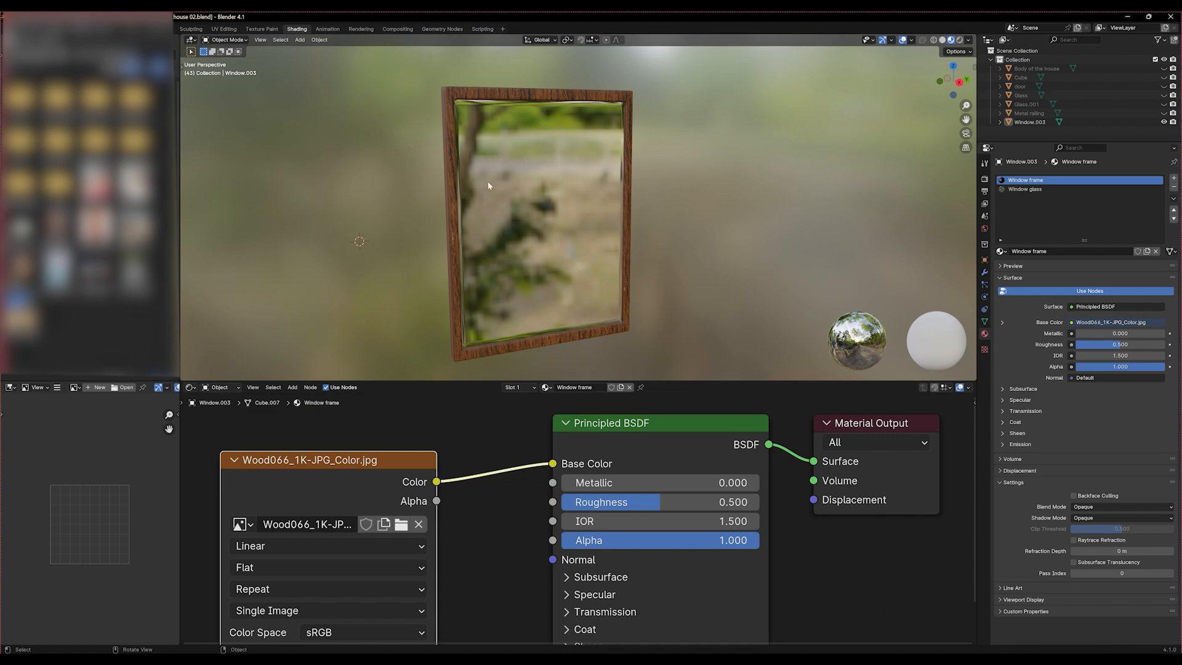
middle_drag(488, 181, 637, 225)
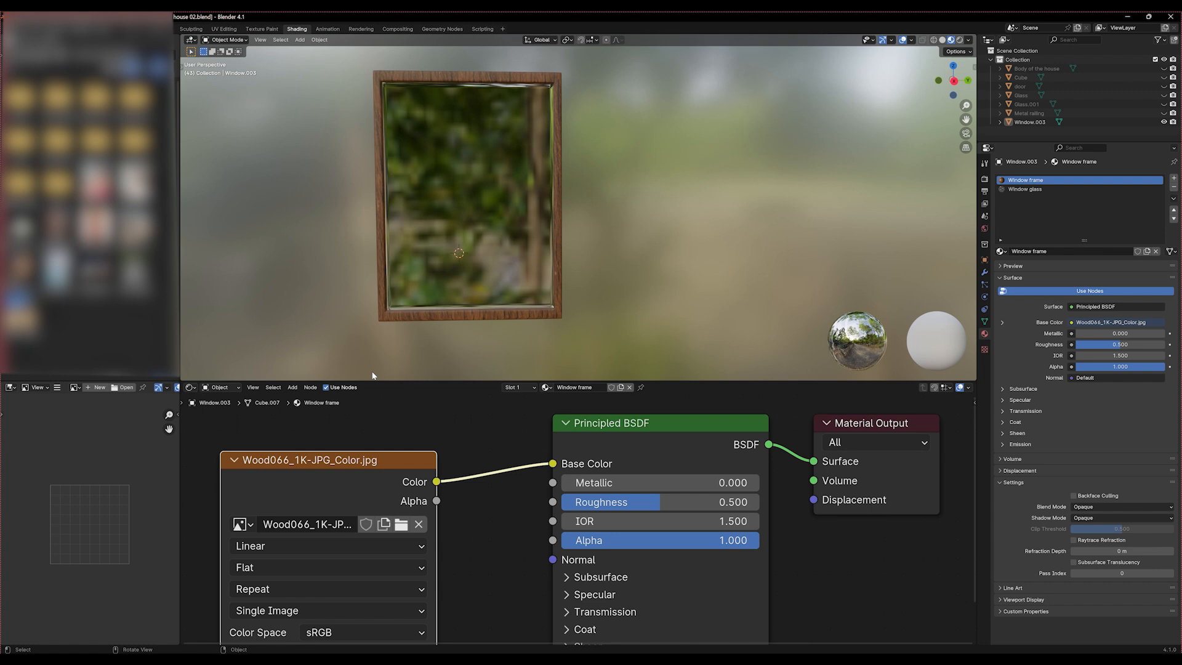
Bring Wood066_1K-JPG_Roughness.jpg from File Explorer into the Window frame node tree and connect its Color to the Principled BSDF's Roughness input
drag(370, 477, 353, 373)
scroll(480, 545, down, 3)
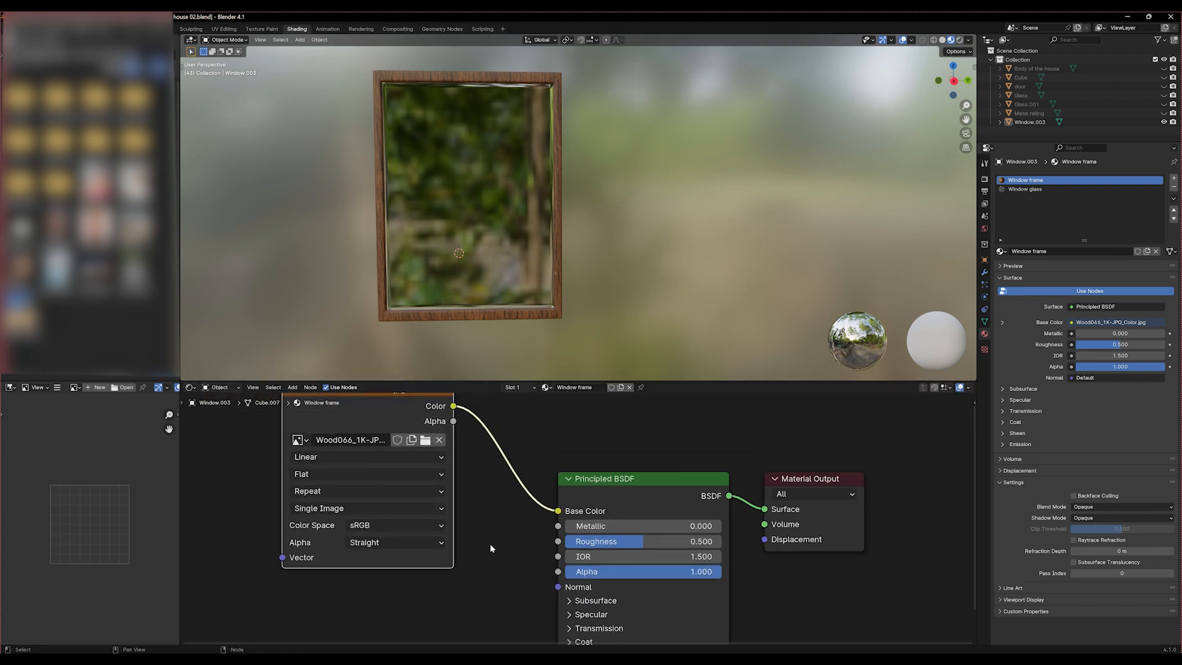
middle_drag(495, 578, 499, 521)
scroll(495, 501, up, 5)
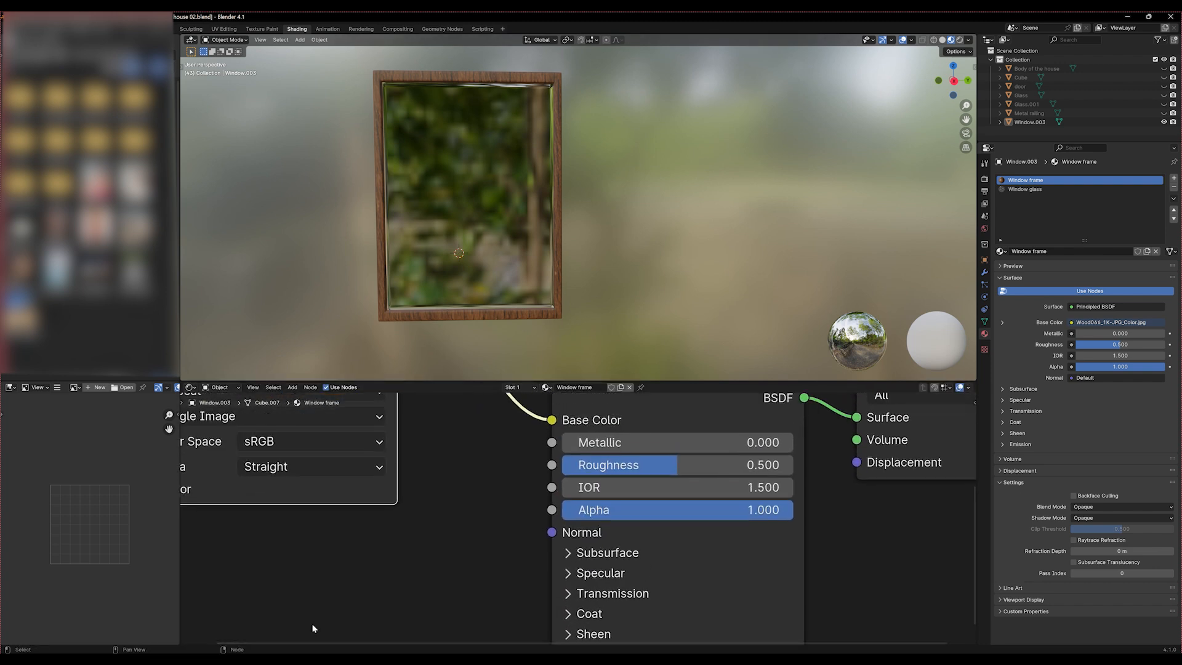
click(307, 632)
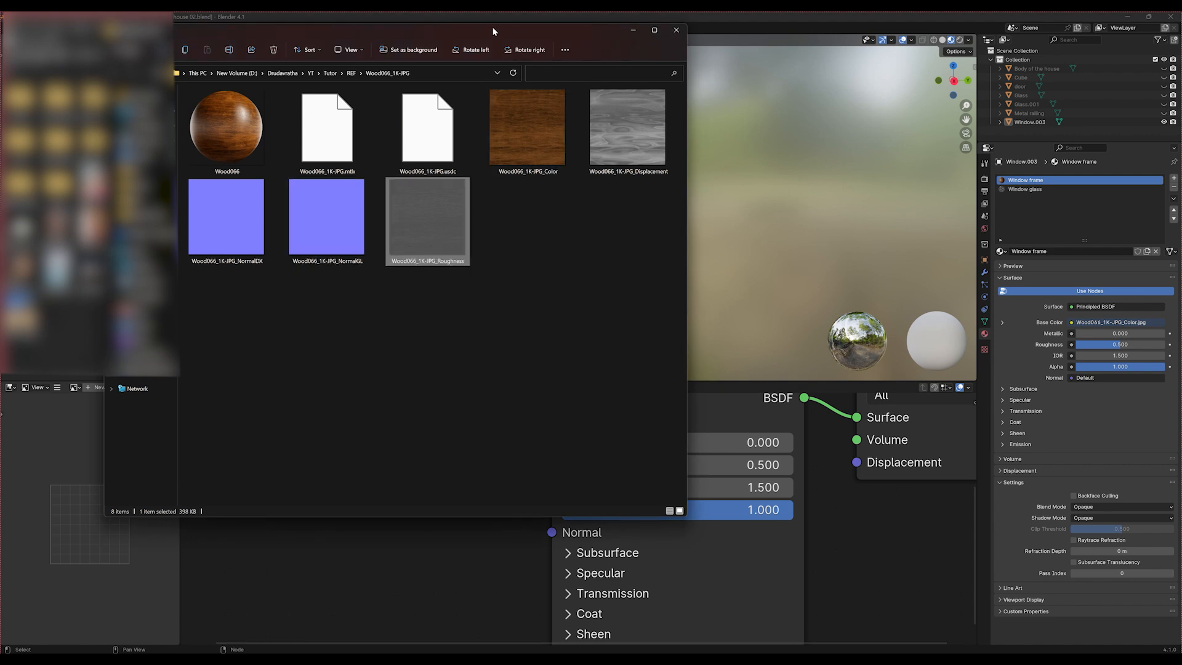
drag(340, 34, 183, 29)
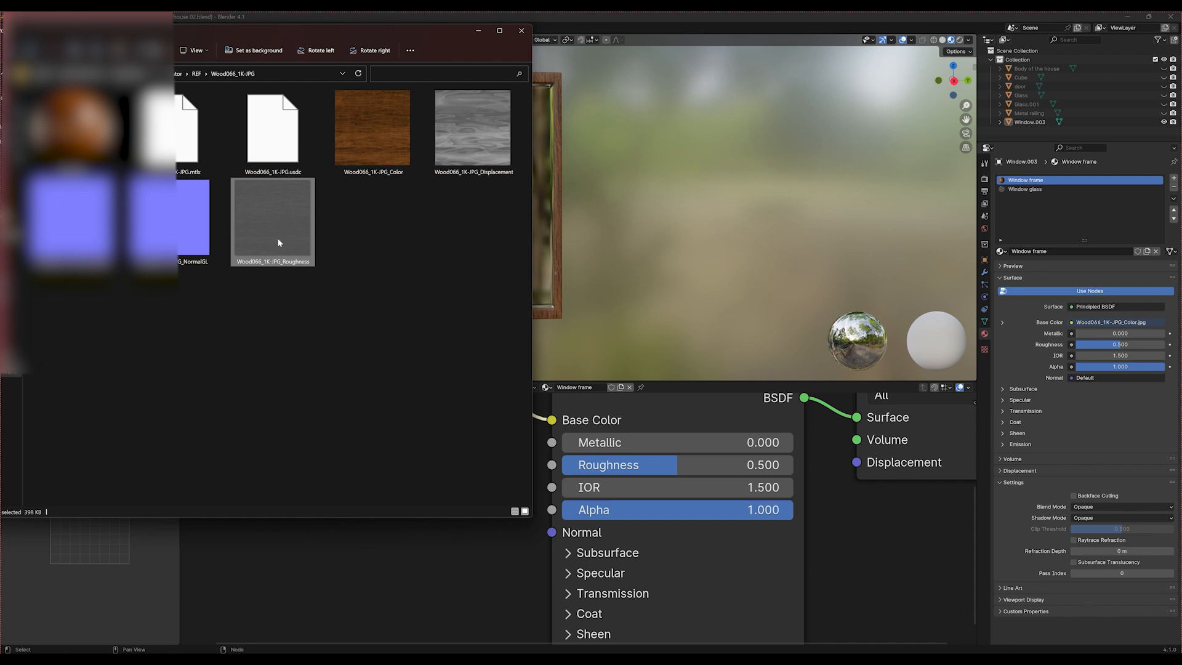
drag(278, 243, 367, 558)
click(449, 567)
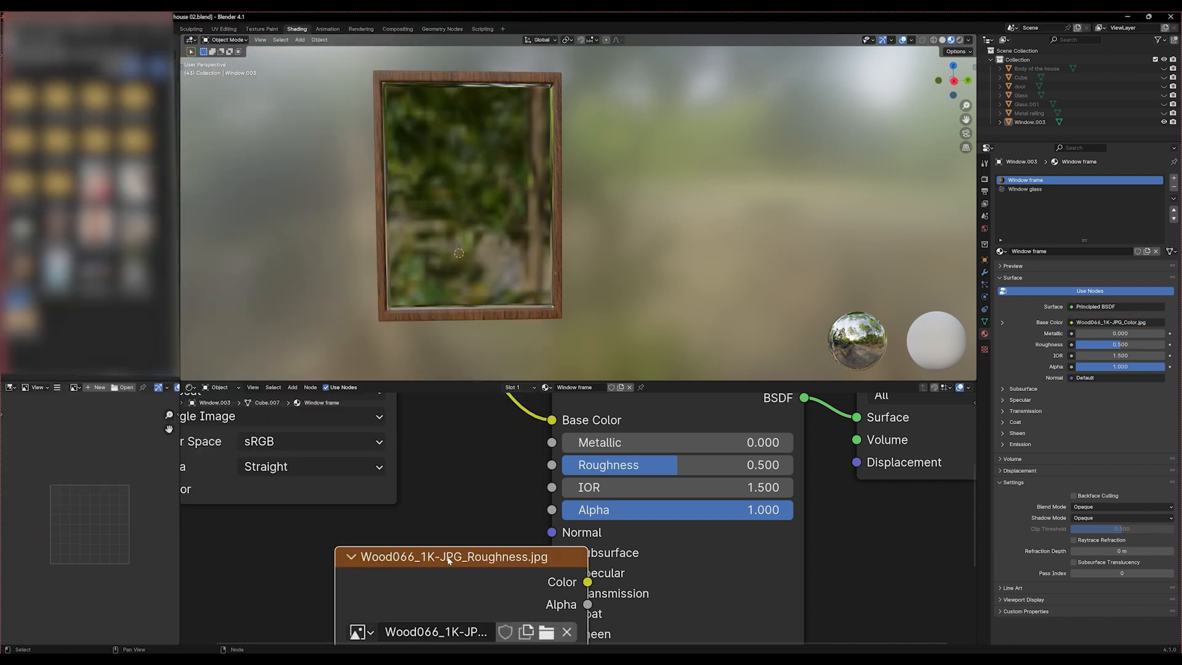
drag(448, 559, 272, 535)
drag(408, 558, 548, 467)
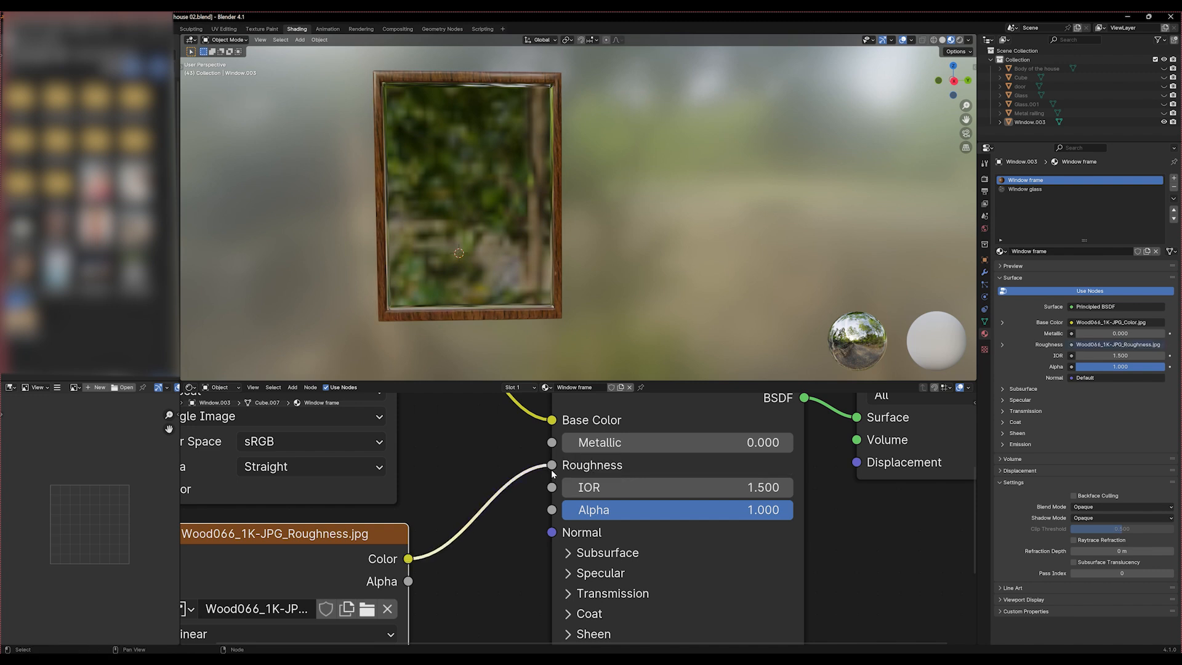
Unlink and relink the roughness map on the Principled BSDF to compare its effect on the frame's wood up close
scroll(585, 237, up, 3)
scroll(565, 289, up, 4)
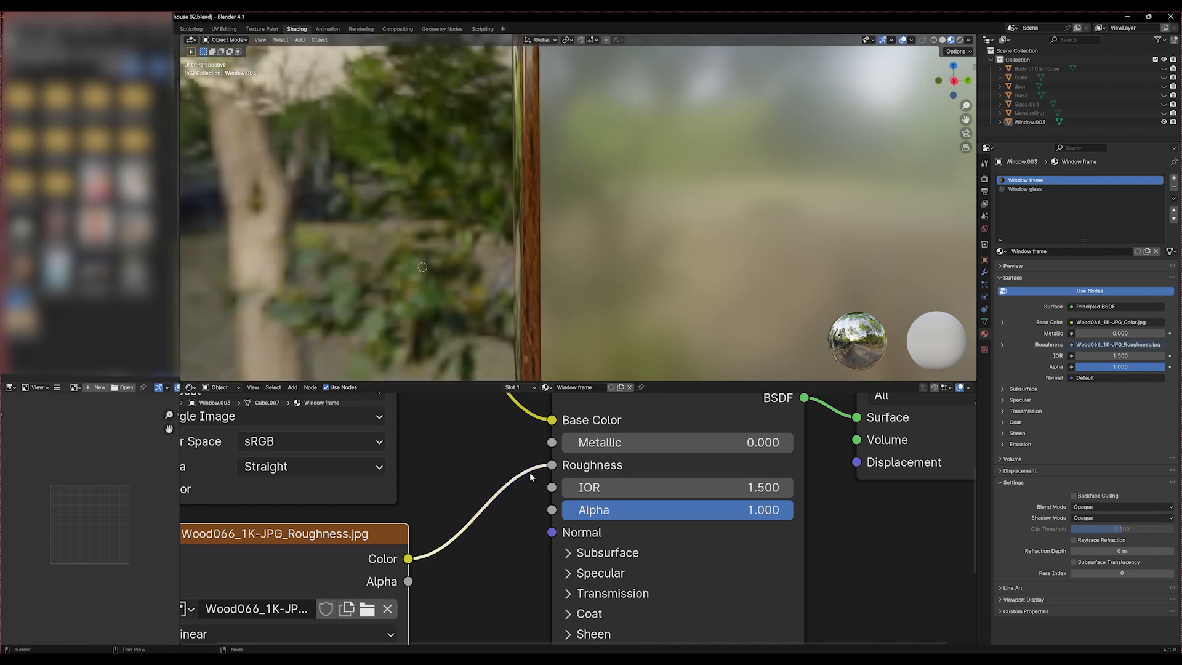
drag(552, 466, 539, 475)
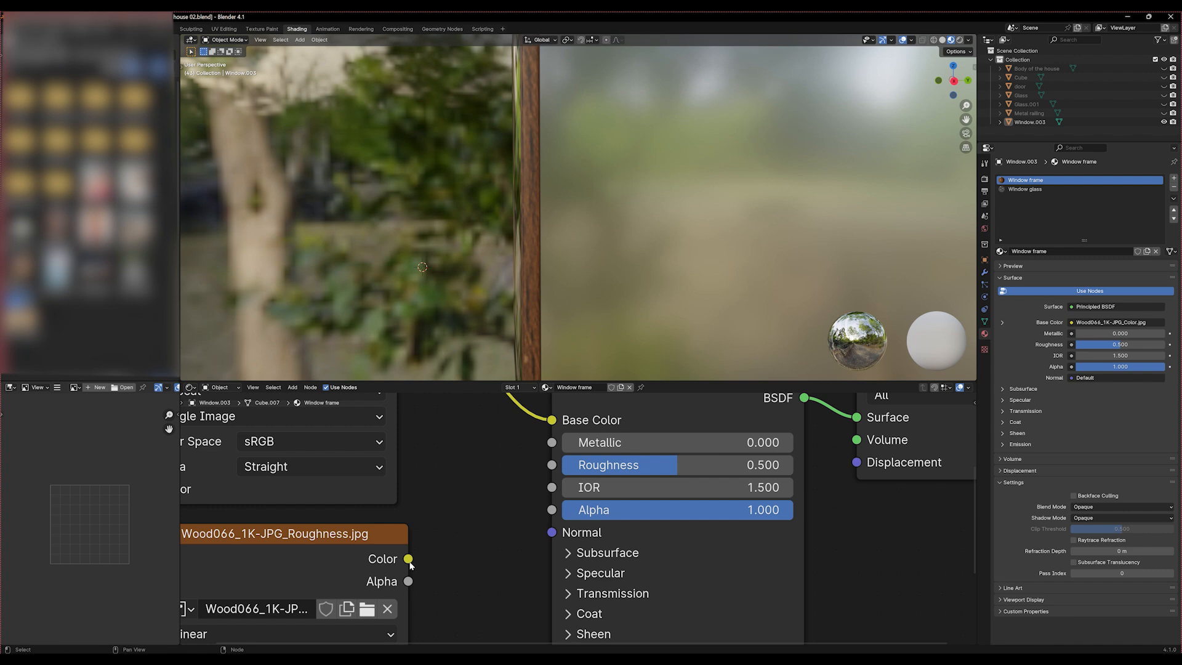
drag(409, 558, 551, 465)
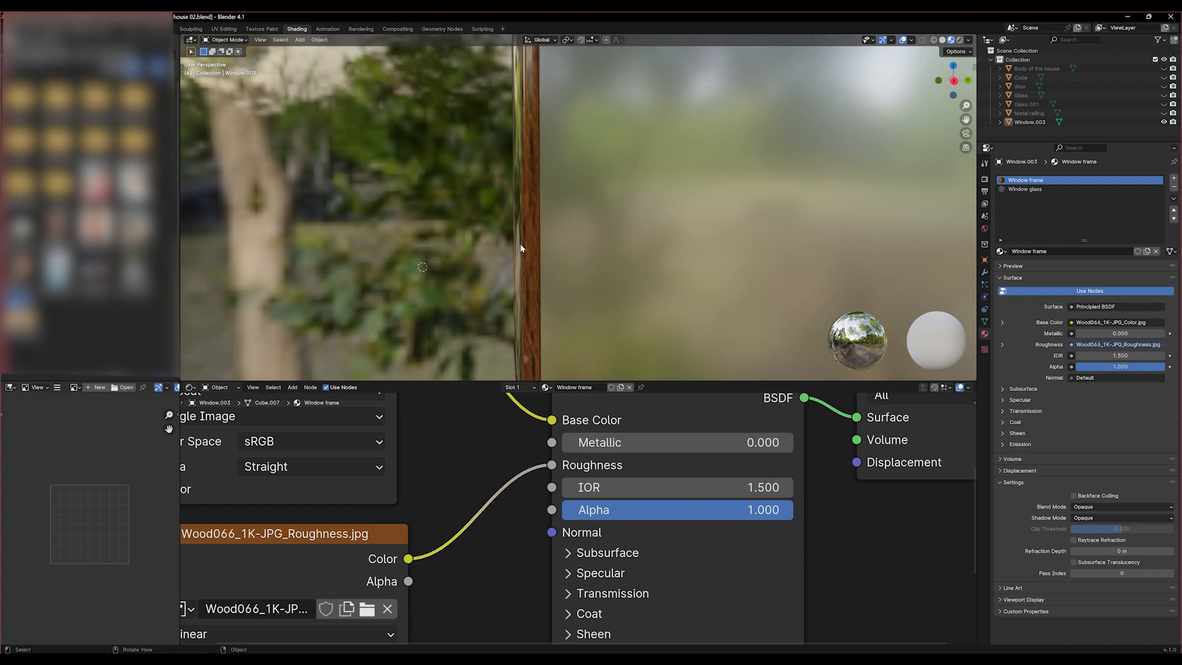
scroll(520, 249, down, 8)
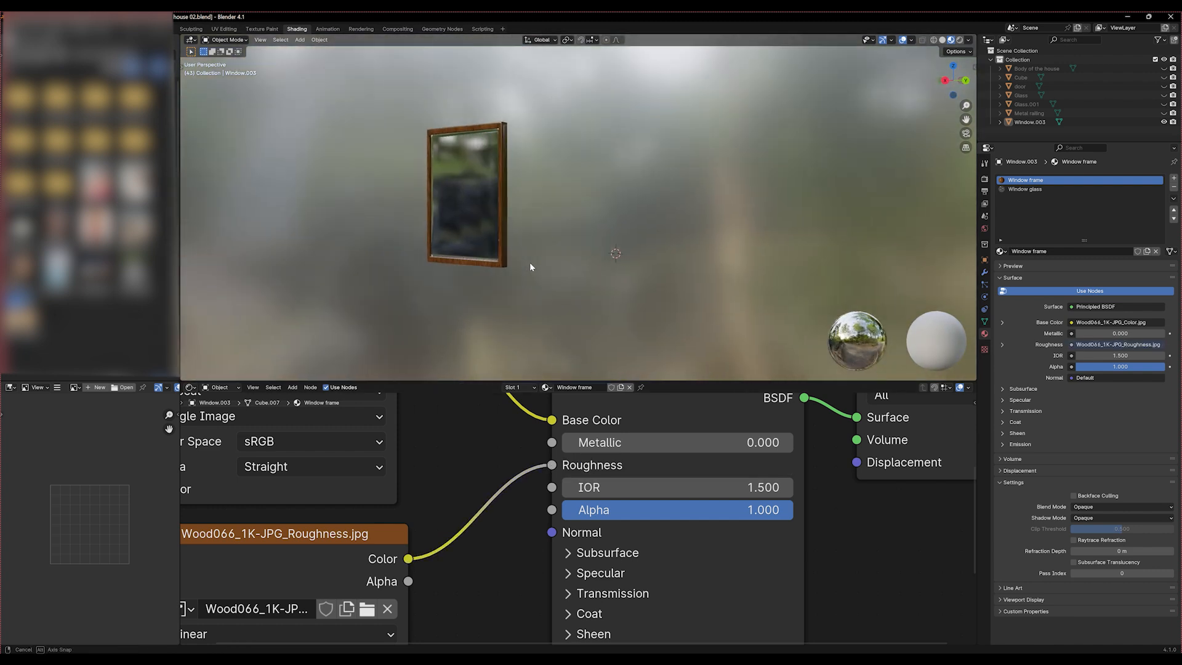
scroll(504, 513, down, 2)
Move the Wood066_1K-JPG_Roughness.jpg texture node farther away from the Principled BSDF to free space between them
scroll(503, 510, down, 3)
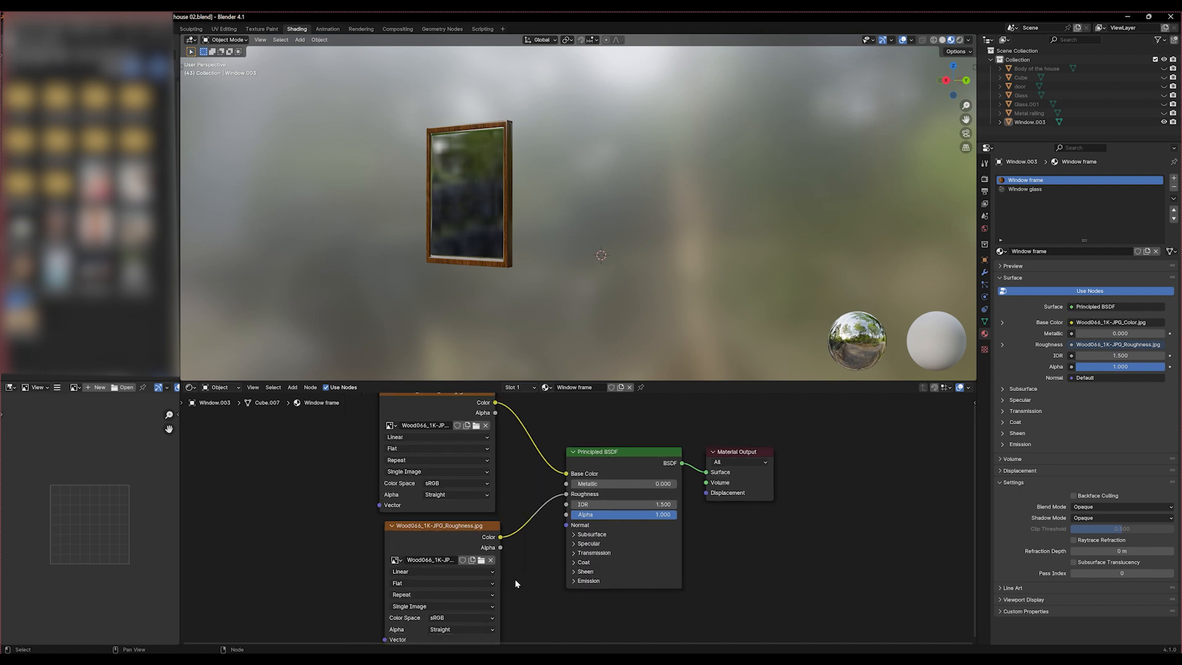
middle_drag(515, 579, 534, 529)
scroll(519, 544, up, 2)
scroll(519, 544, up, 3)
scroll(519, 544, down, 2)
click(434, 469)
drag(433, 469, 297, 461)
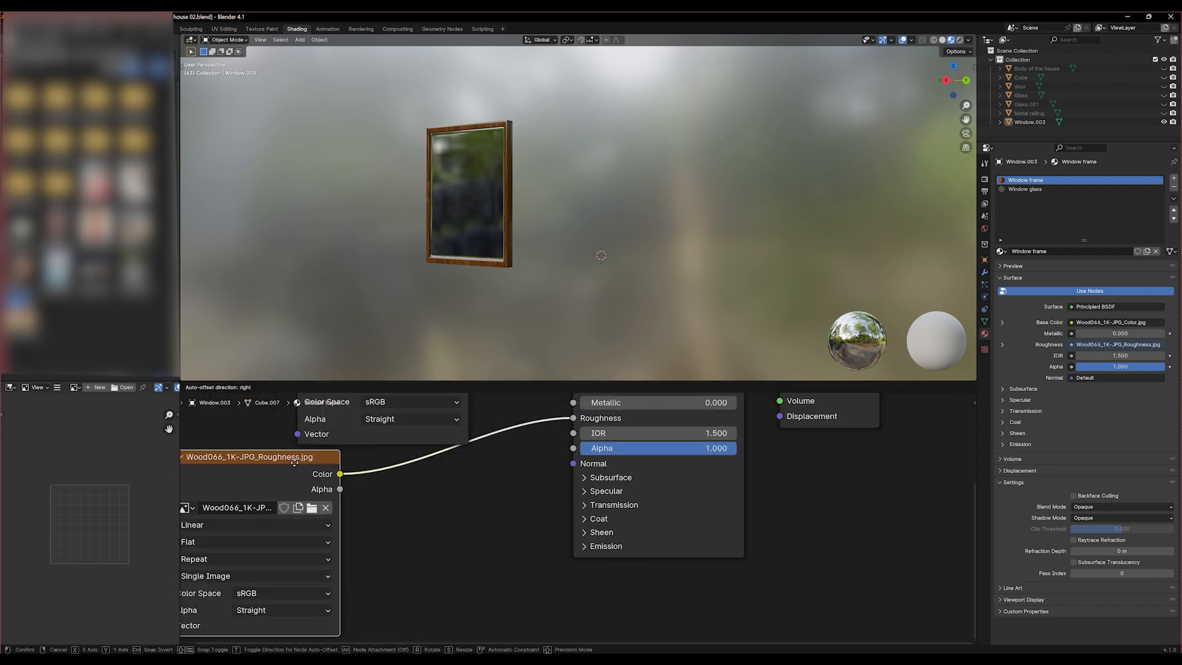
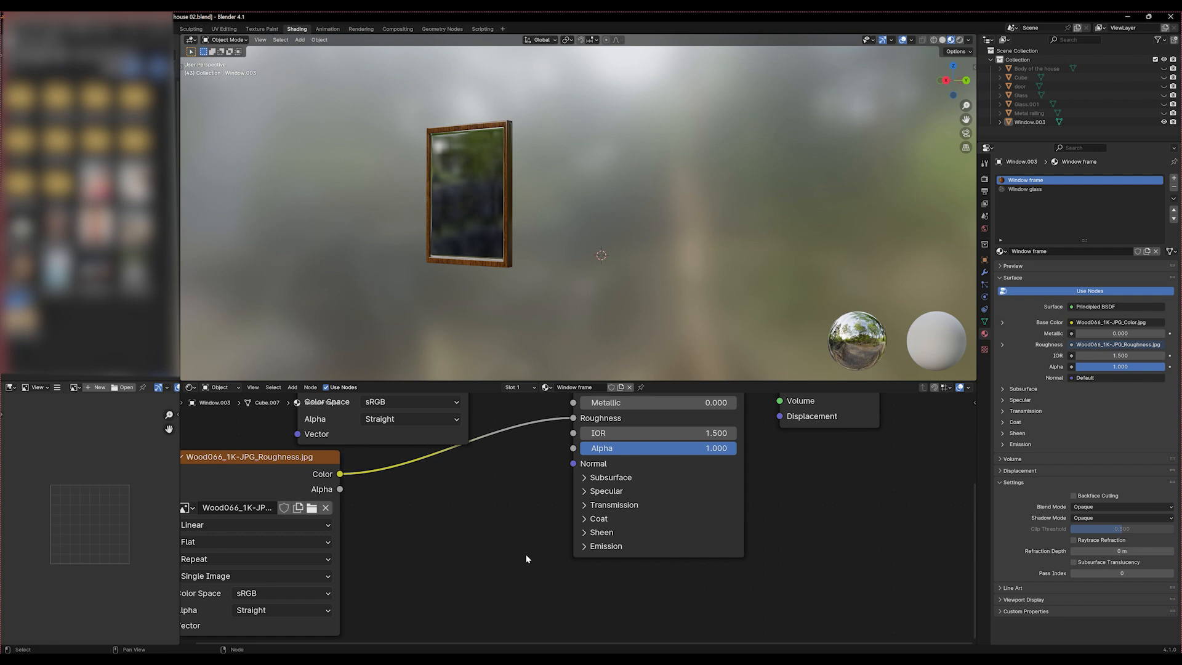
Add a Normal Map node below and in front of the Principled BSDF in the Window frame node tree
key(shift+a)
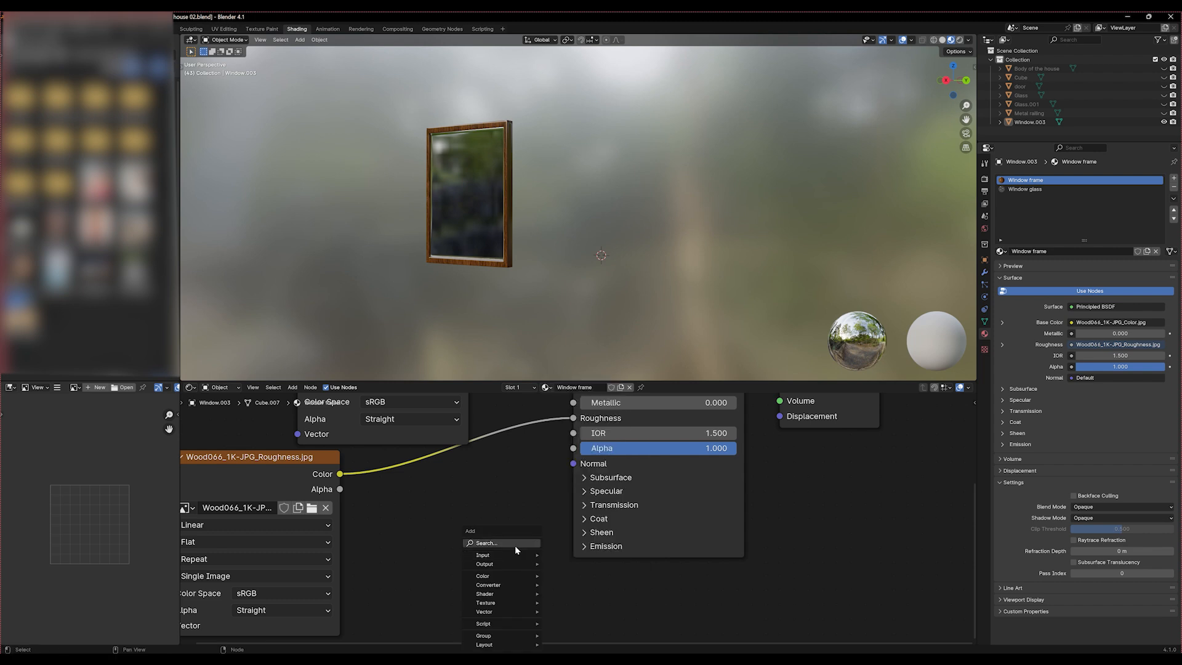
click(514, 544)
text(normal)
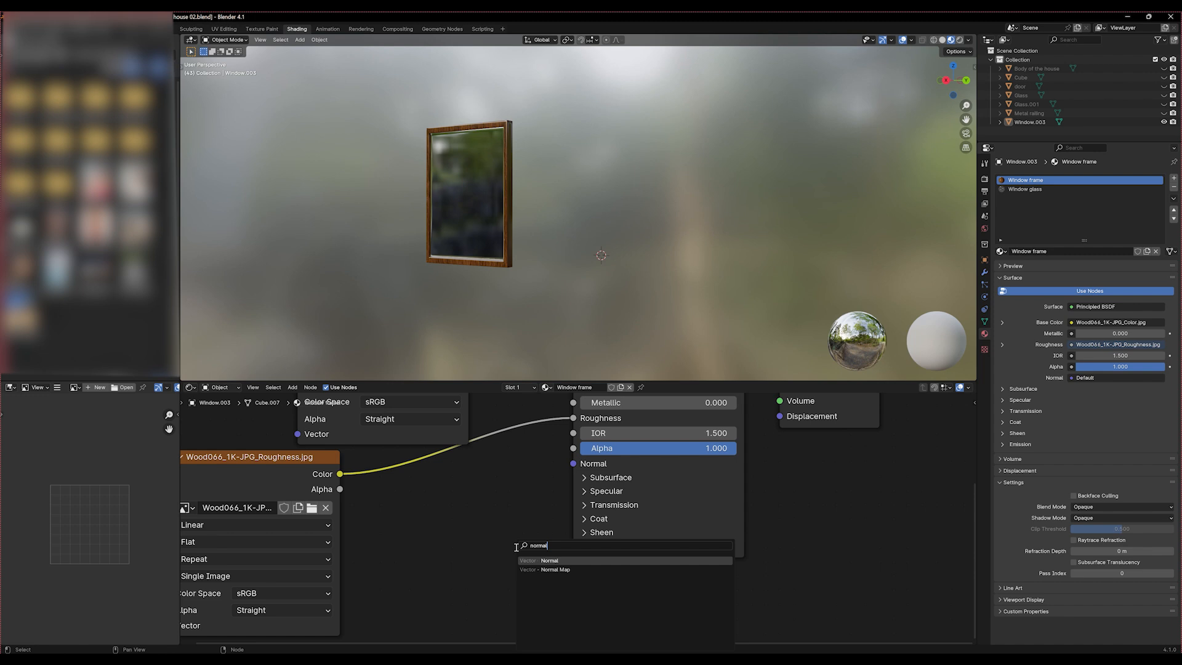
click(559, 570)
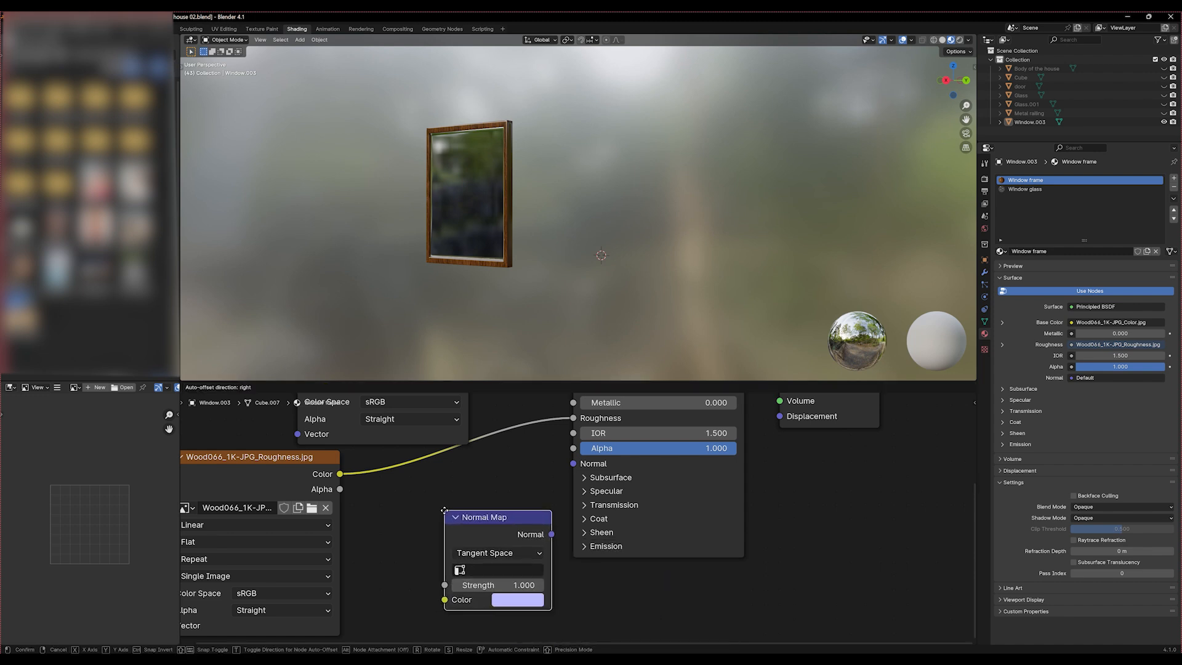
click(445, 510)
Move the Wood066_1K-JPG_Roughness.jpg texture node up beside the color texture node to clear space in front of the Normal Map
scroll(373, 538, down, 4)
scroll(372, 537, down, 3)
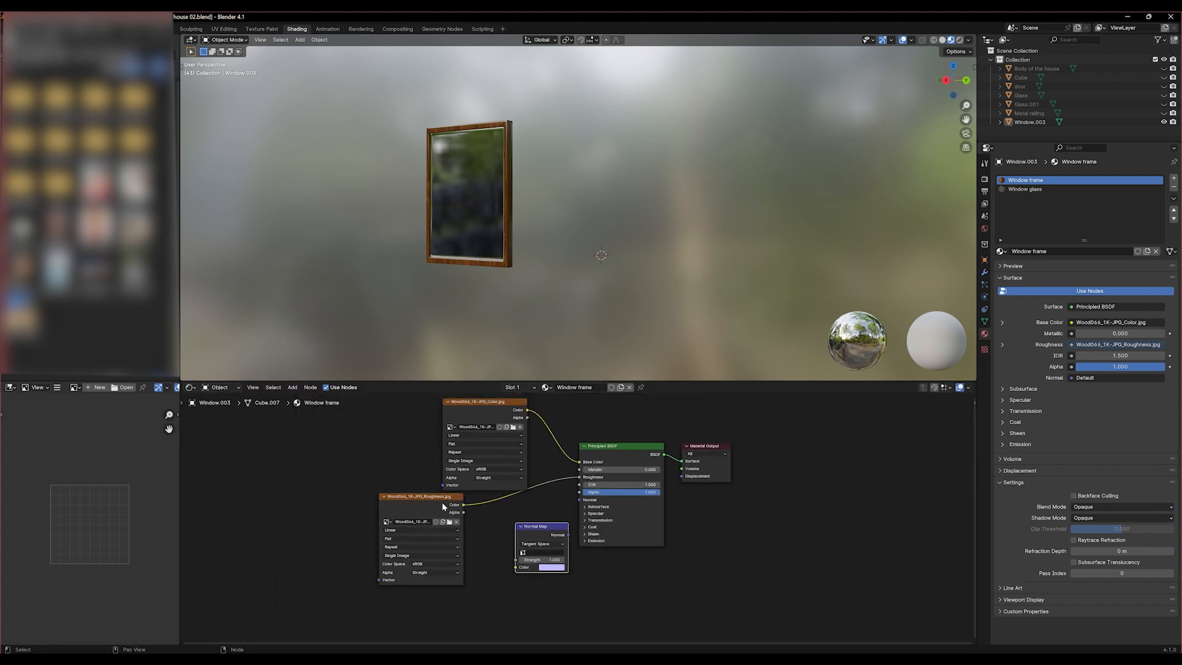
drag(434, 496, 354, 424)
scroll(520, 572, up, 5)
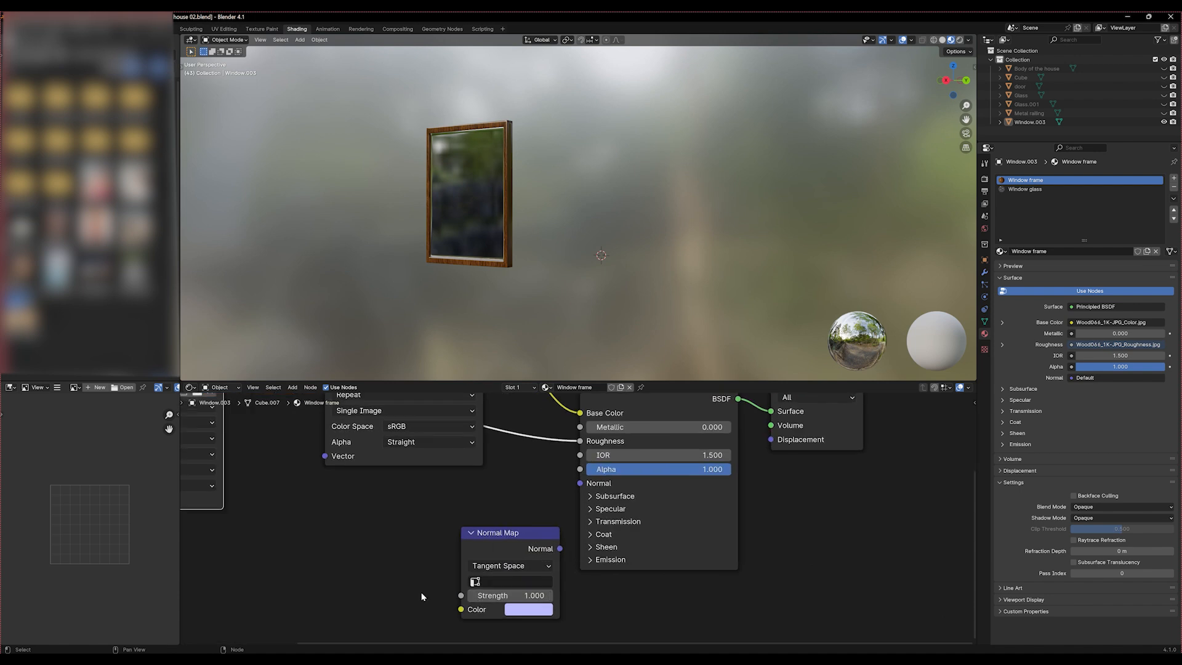
Create an Image Texture node linked to the Normal Map's Strength input and load Wood066_1K-JPG_NormalDX.jpg from the copied Wood066_1K-JPG folder path
drag(537, 563, 388, 548)
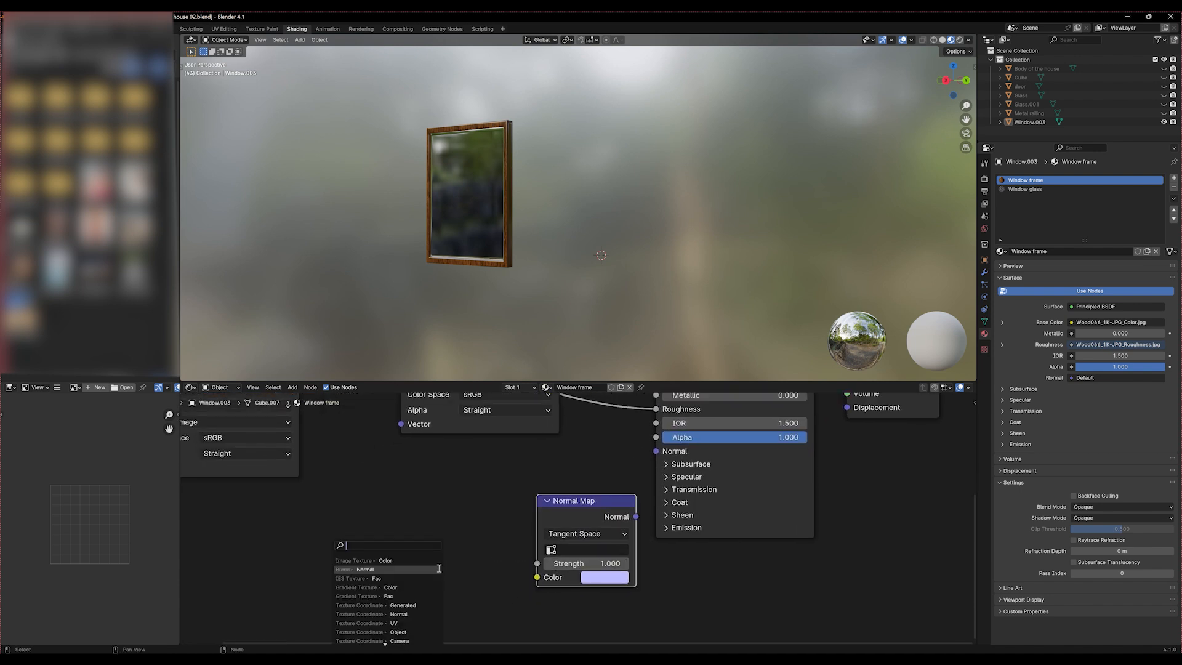
click(399, 560)
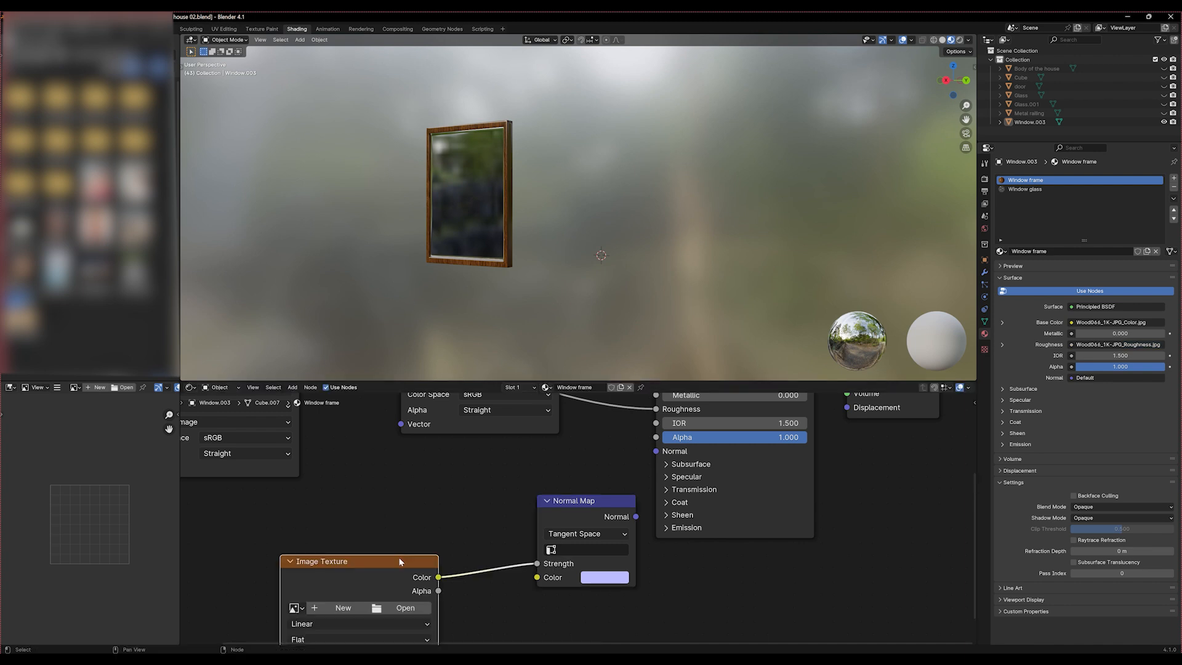
click(402, 608)
click(632, 208)
text(D:\Drudavratha\YT\Tutor\REF\Wood066_1K-JPG)
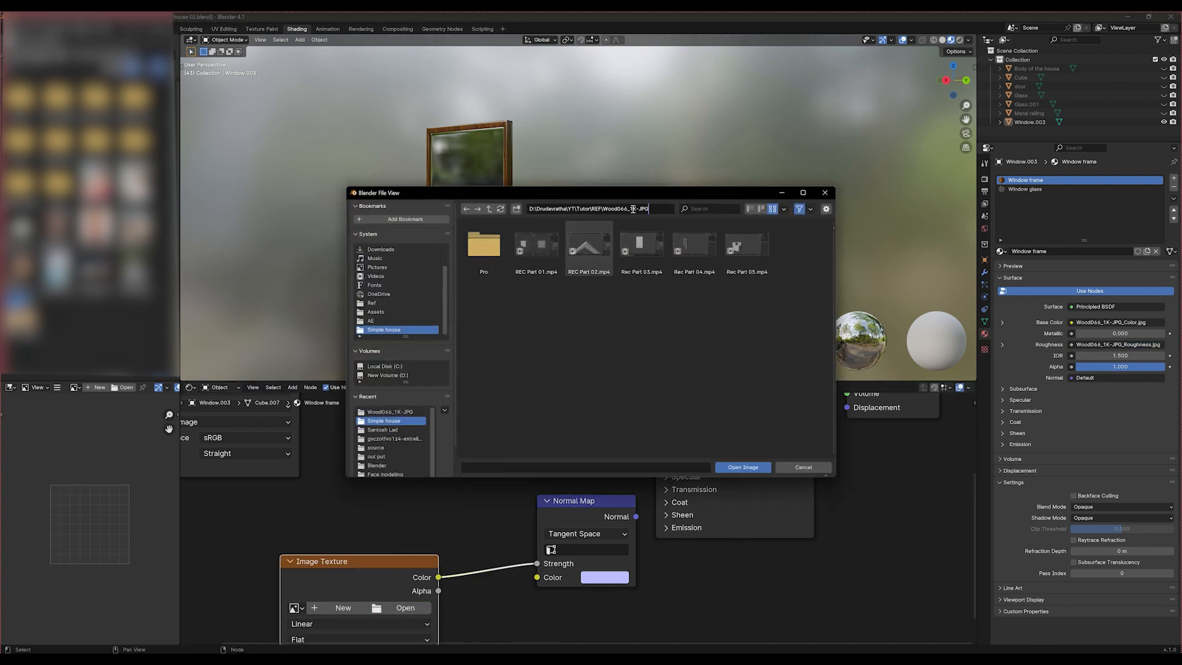
key(Return)
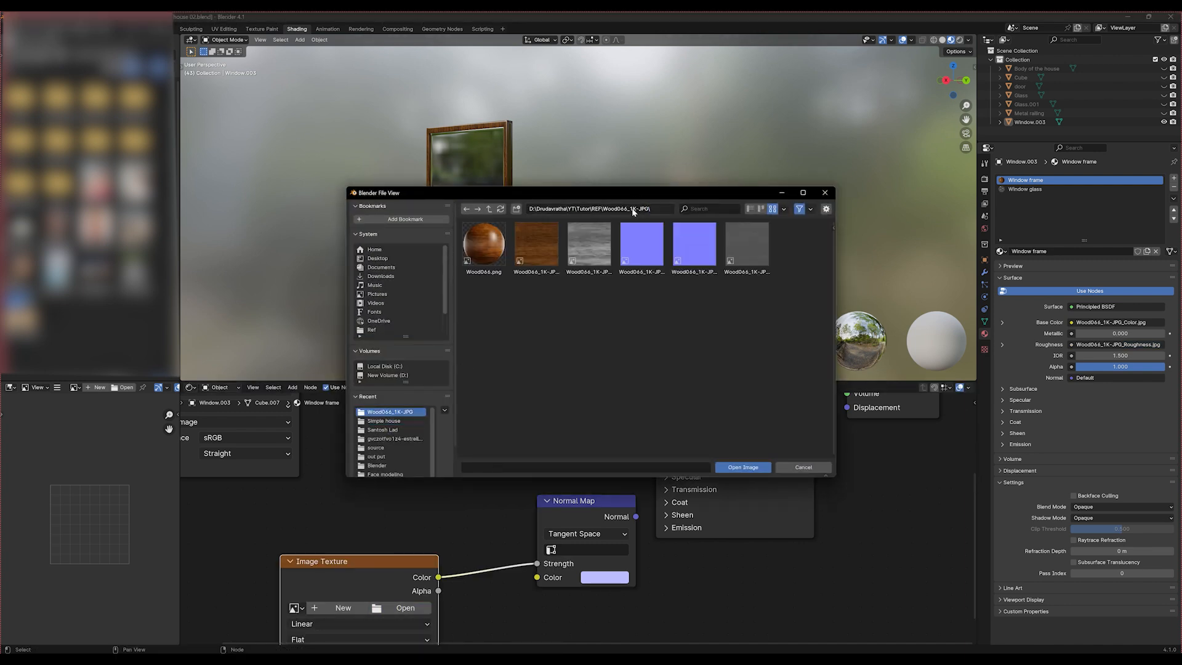
click(644, 260)
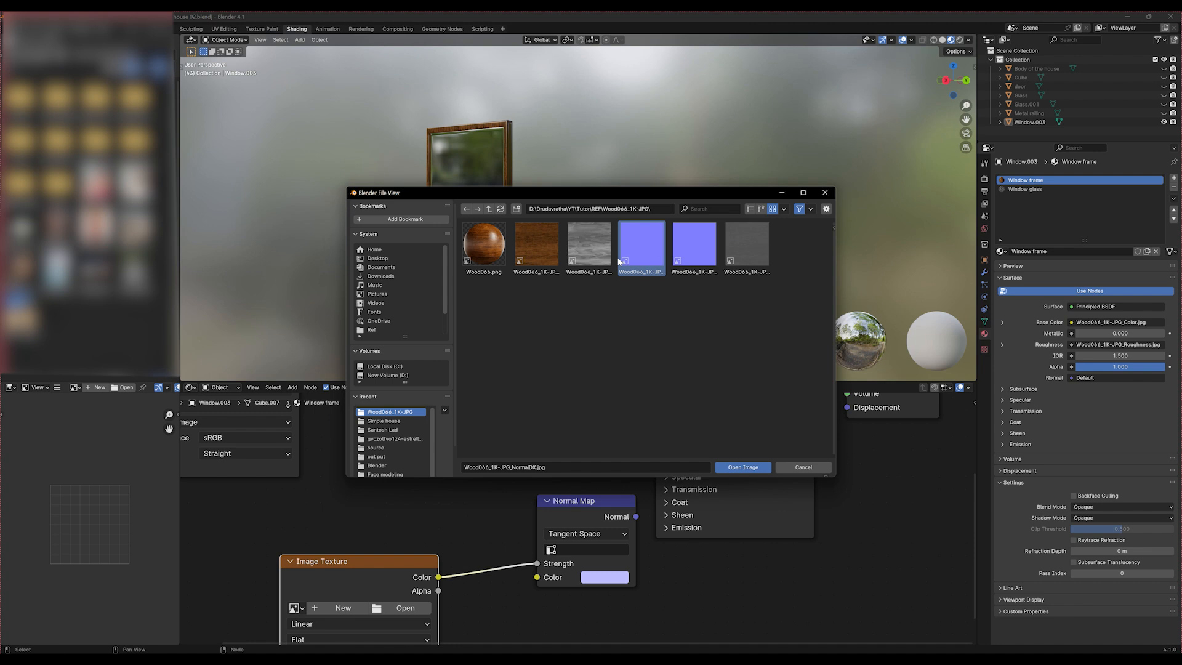
click(744, 467)
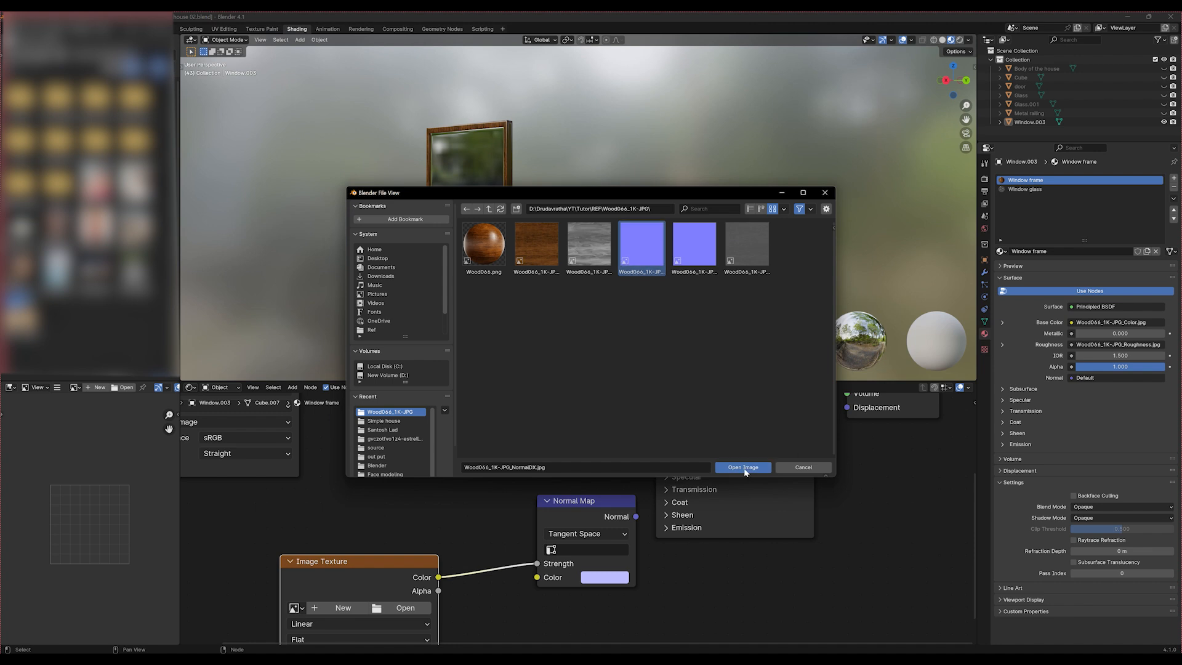
Shift the Normal Map node away from the Principled BSDF and connect its Normal output to the shader's Normal input
scroll(486, 258, up, 6)
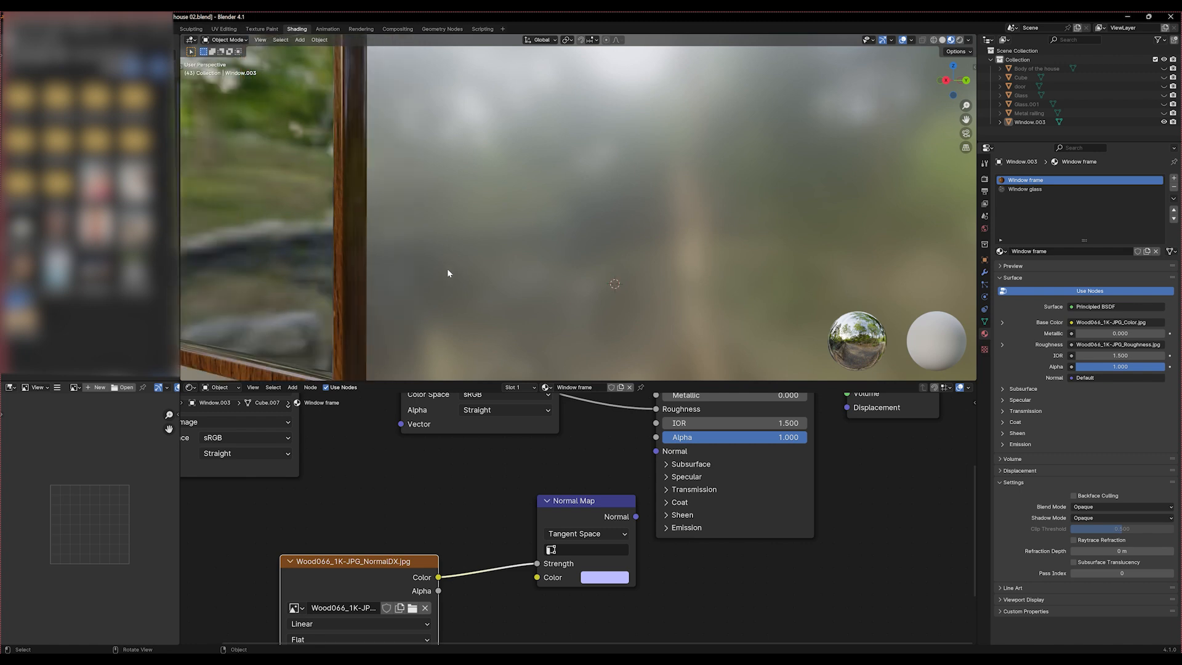
middle_drag(435, 272, 478, 256)
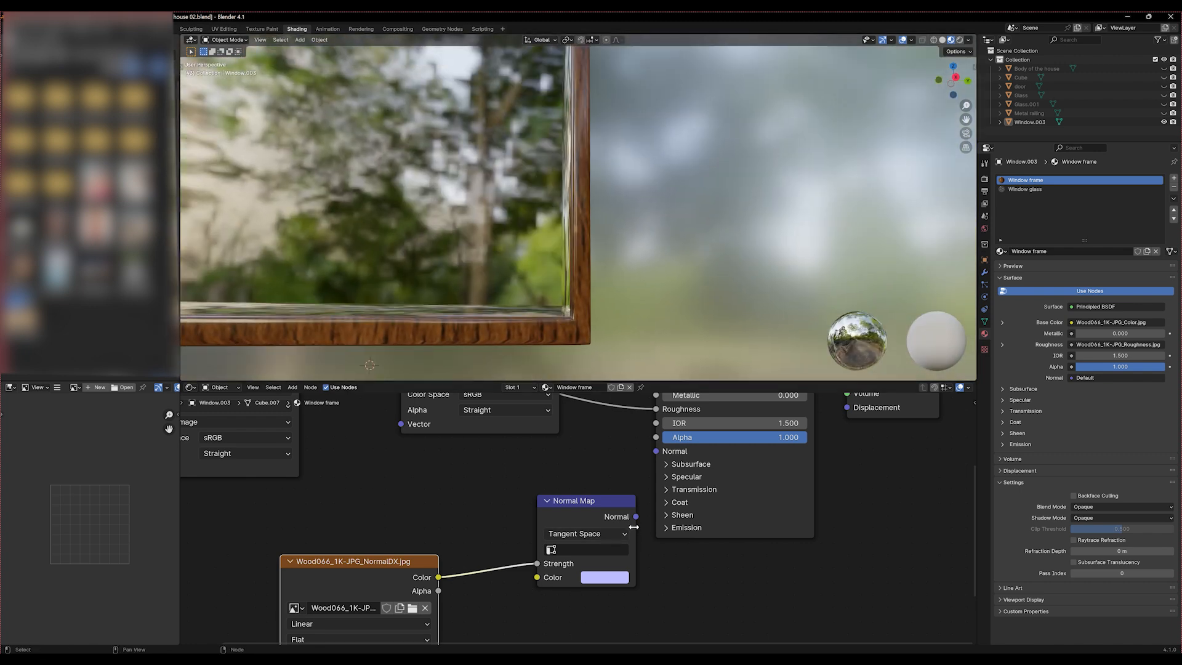
drag(575, 502, 515, 487)
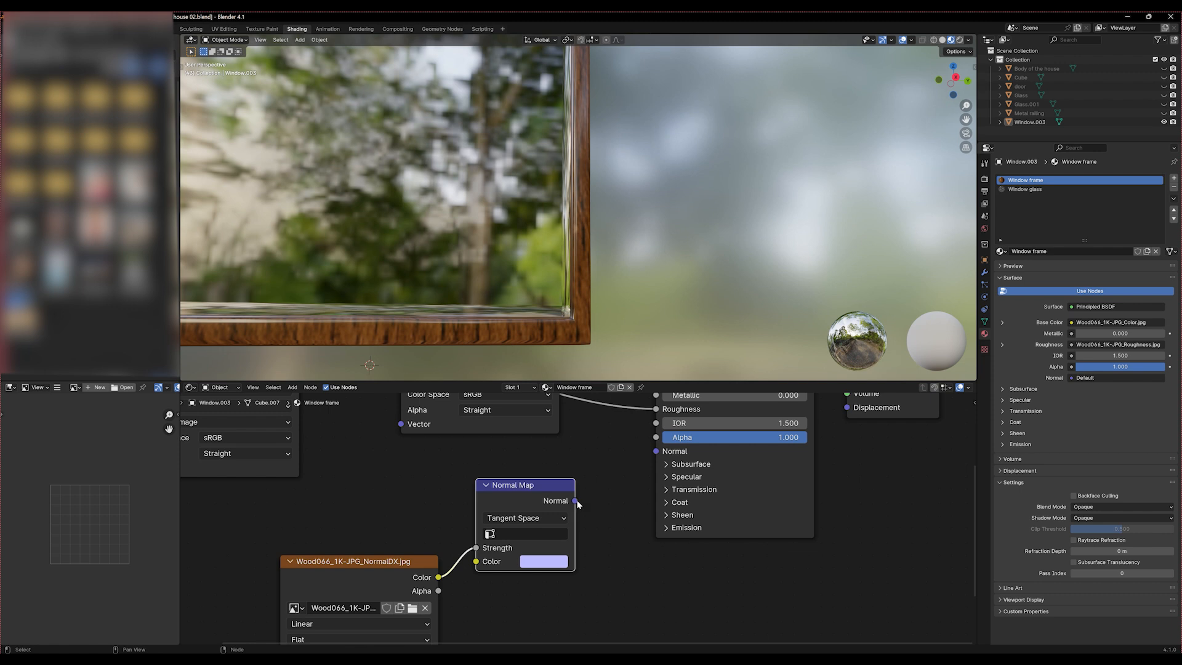
drag(576, 501, 655, 451)
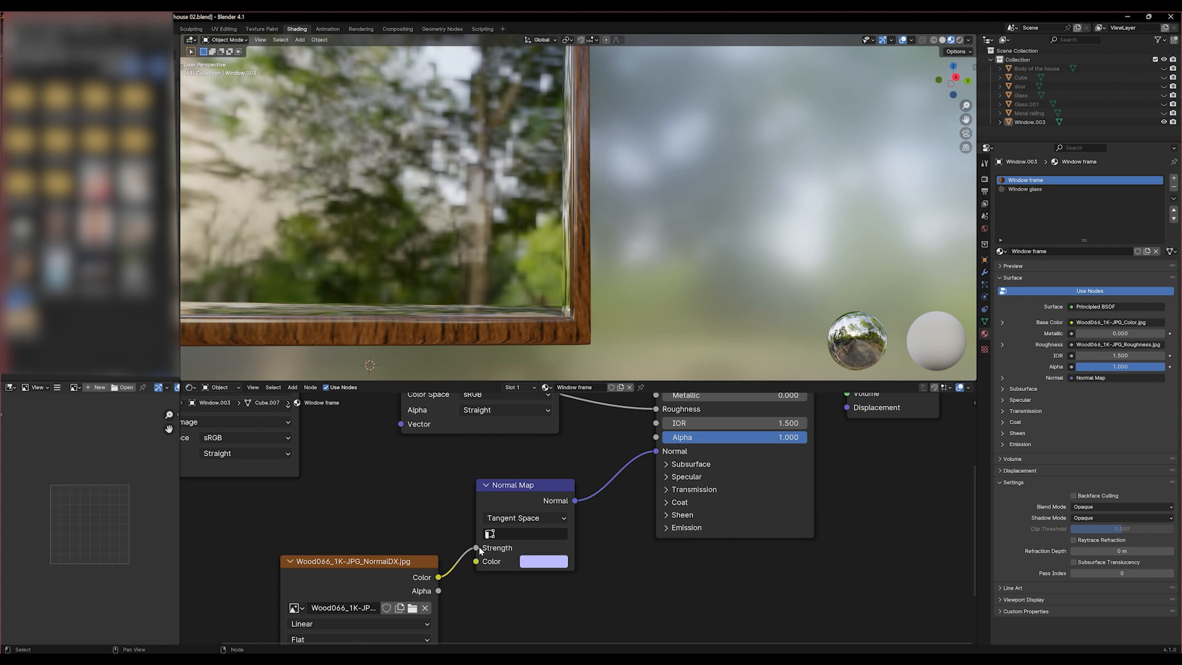
Relink the NormalDX texture from the Normal Map's Strength to its Color input and set the Strength to 3.2
drag(477, 550, 640, 548)
middle_drag(641, 264, 567, 333)
drag(523, 548, 448, 548)
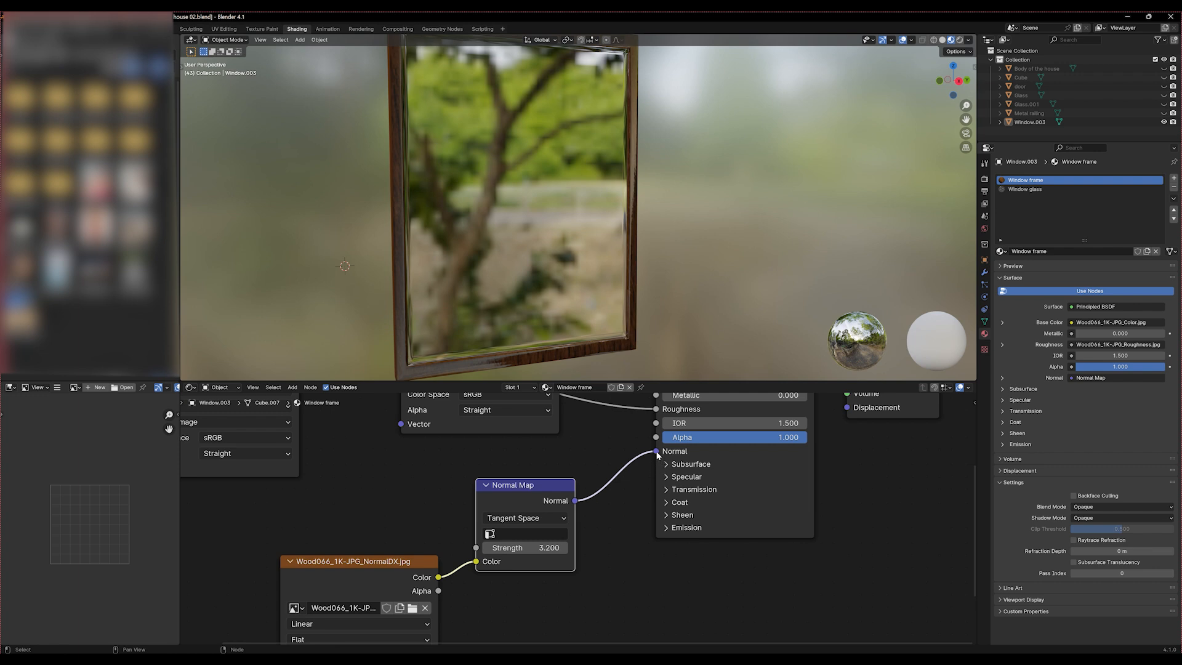
Unlink the Normal Map node from the Principled BSDF and the NormalDX texture, and move it out of the way
drag(656, 452, 606, 493)
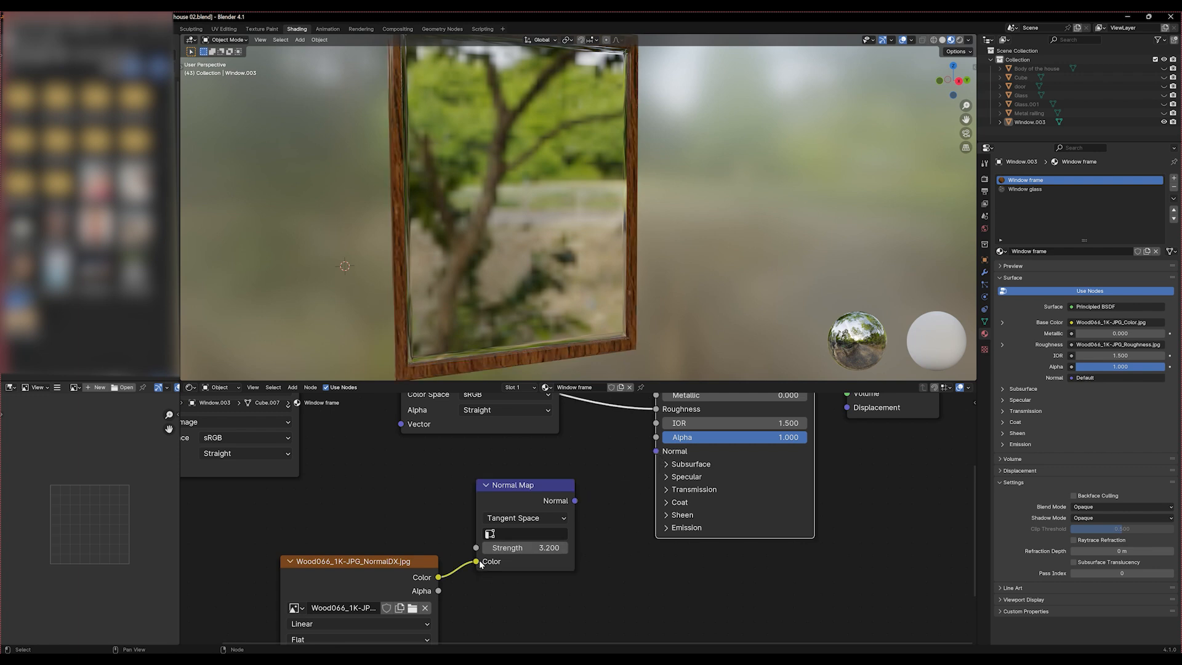
drag(476, 561, 492, 522)
drag(517, 484, 897, 552)
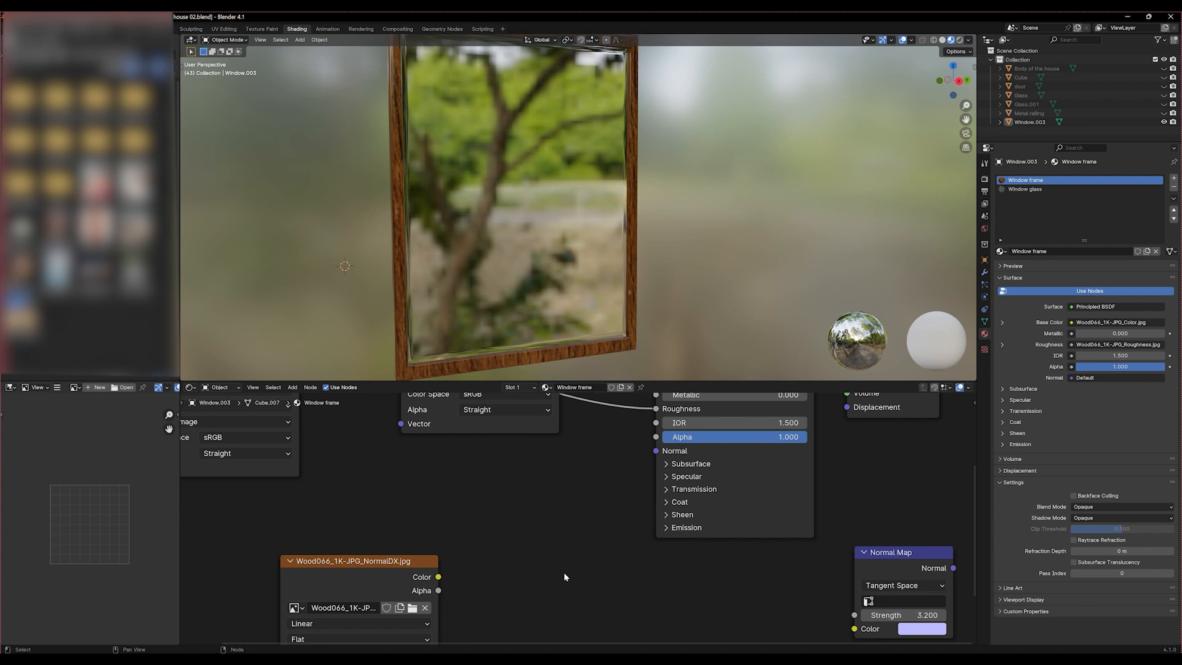
Add a Bump node between the NormalDX texture and the Principled BSDF
key(shift+a)
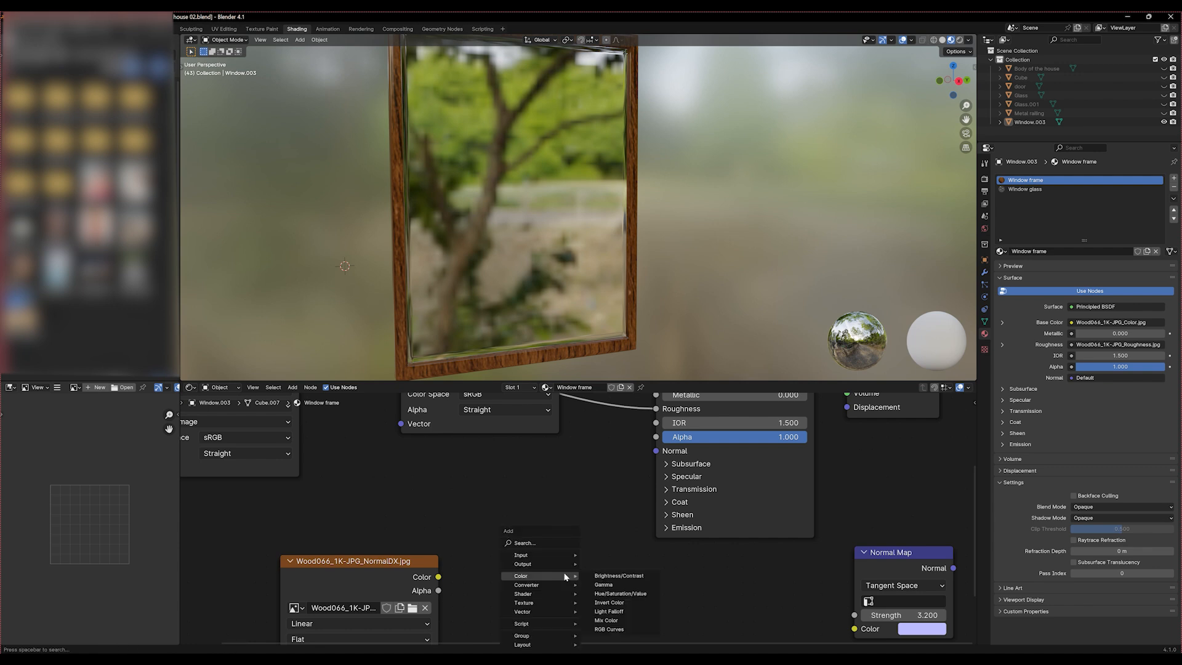
text(b)
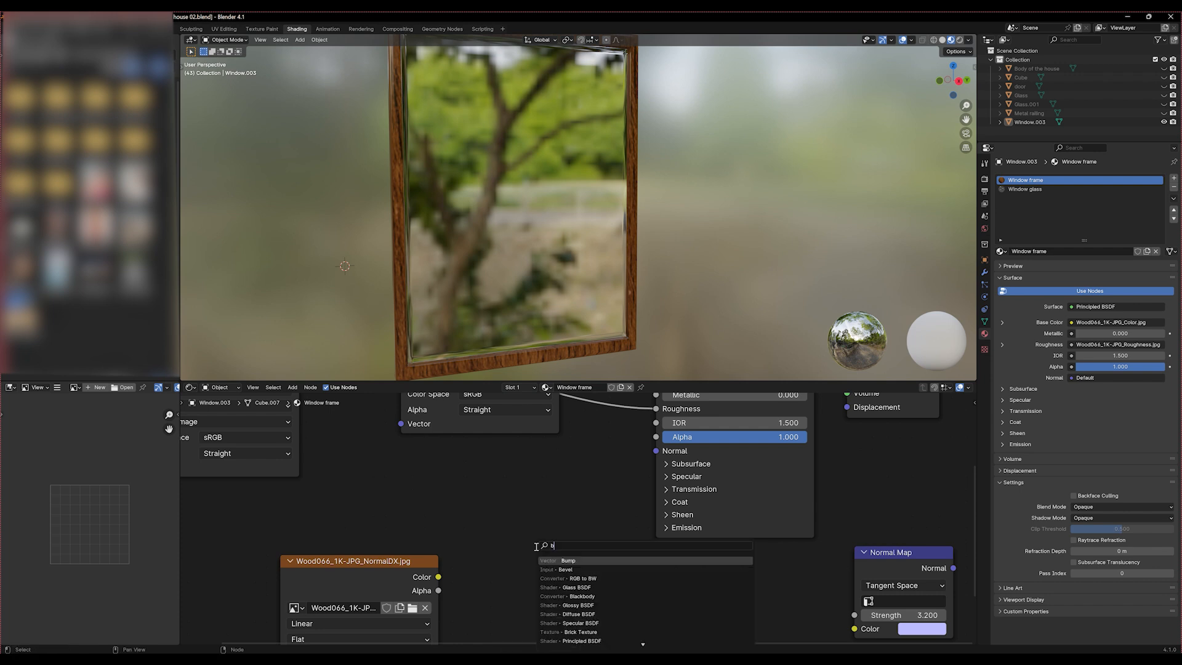
text(ump)
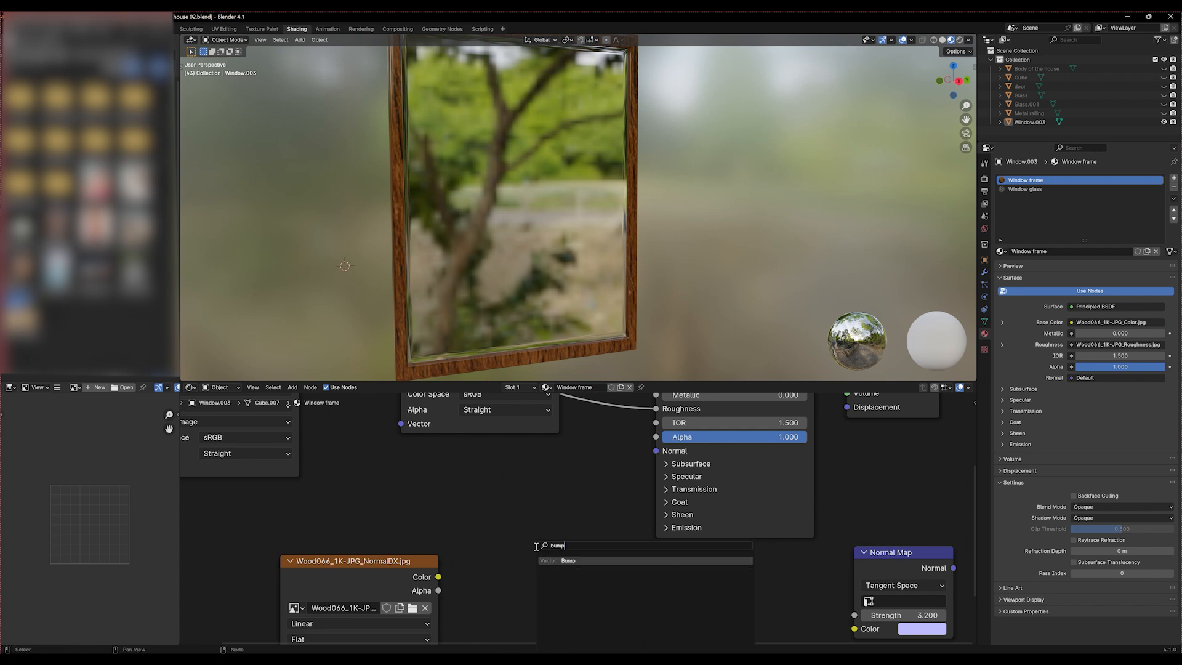
key(Return)
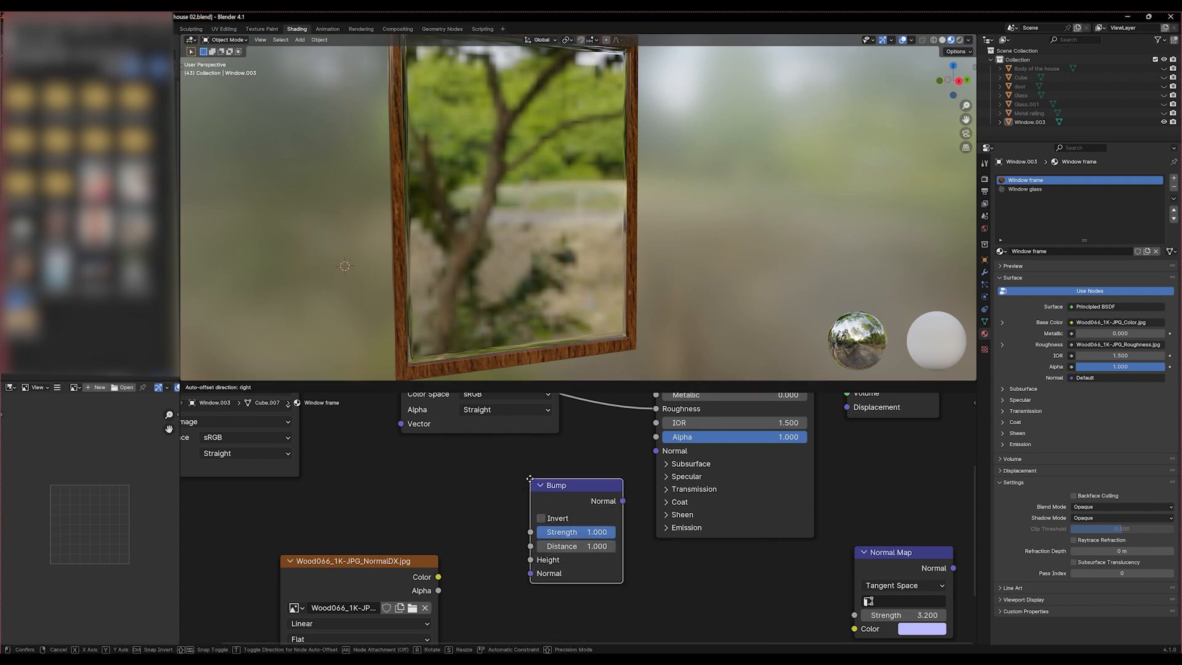
click(521, 552)
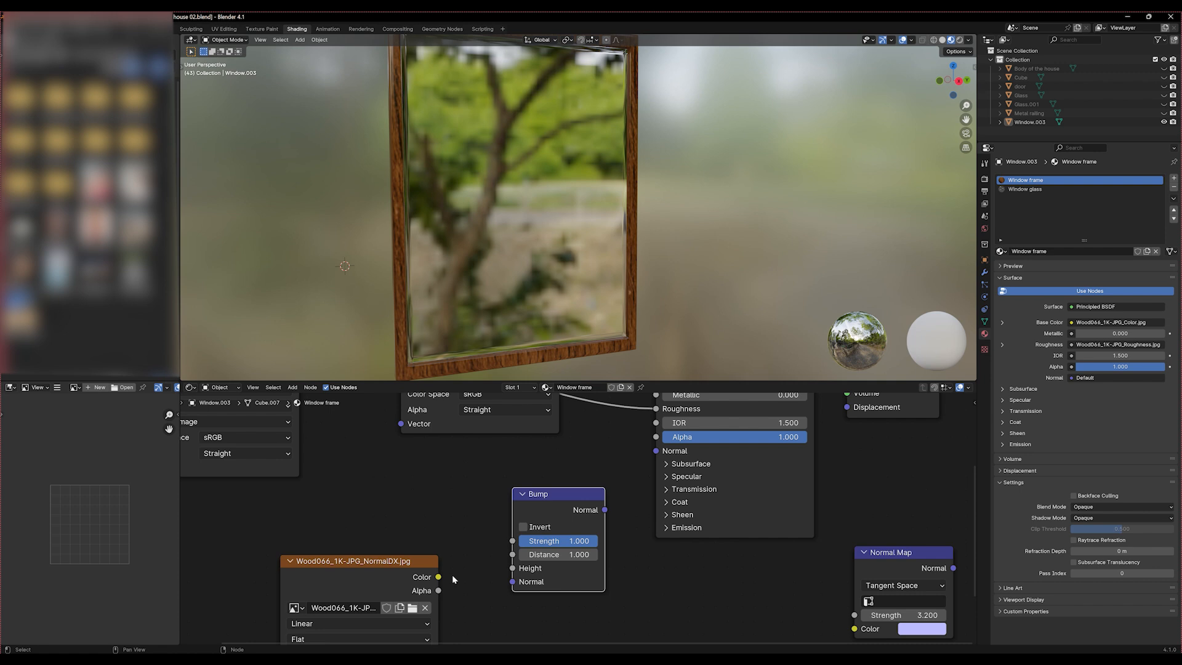
Connect the NormalDX texture's Color through the Bump node's Height to the Principled BSDF's Normal input, and inspect the frame up close
drag(437, 577, 513, 568)
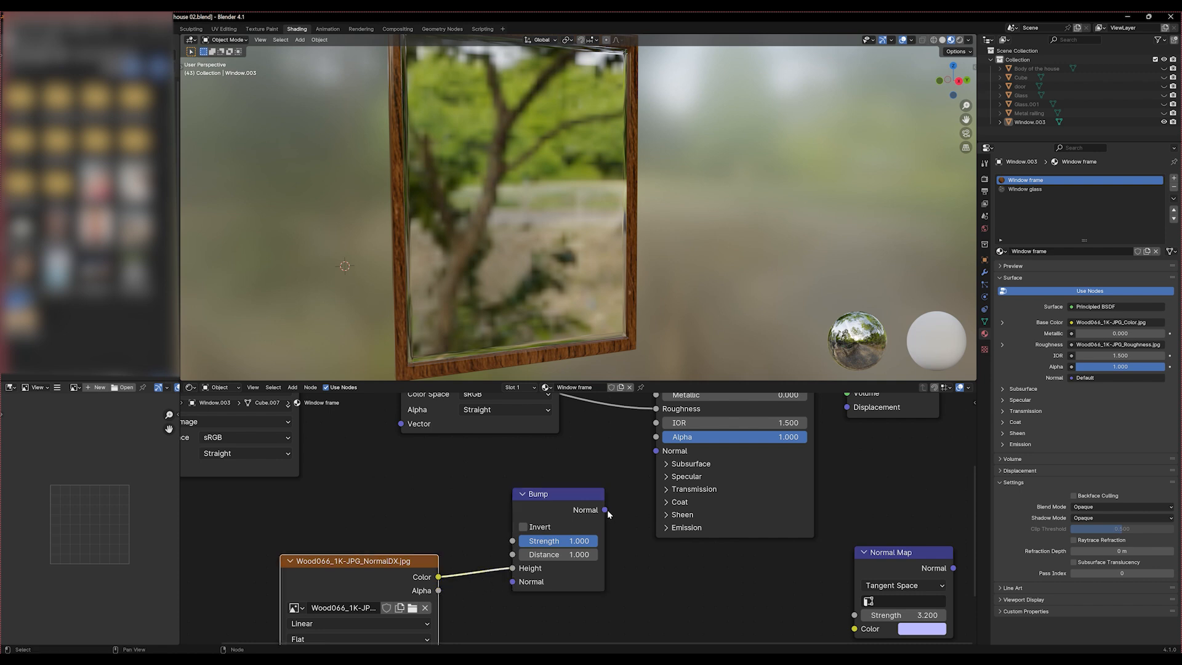
drag(606, 510, 662, 455)
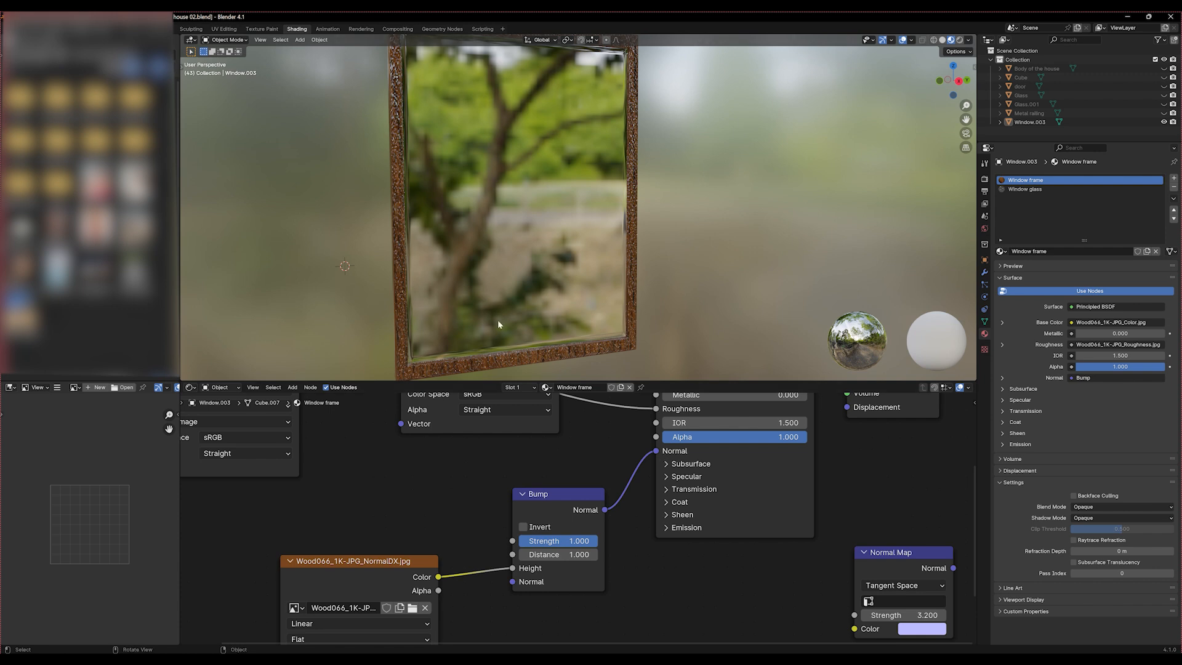
scroll(473, 343, up, 4)
scroll(649, 328, up, 3)
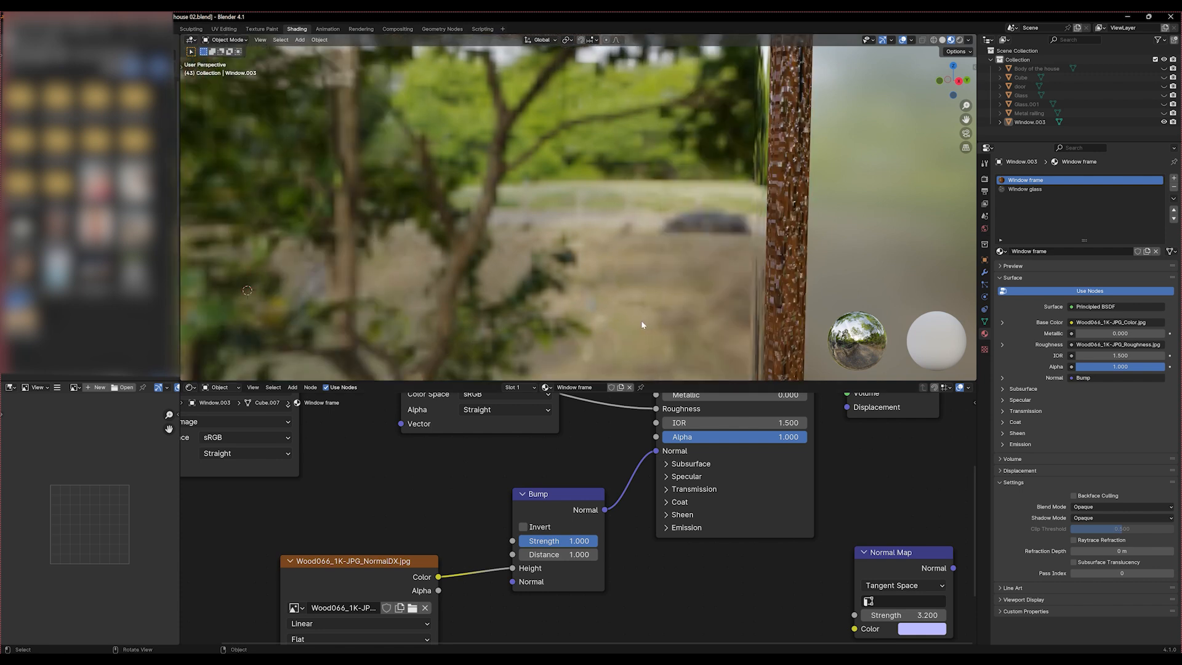
shift+middle_drag(799, 308, 632, 304)
scroll(520, 285, up, 3)
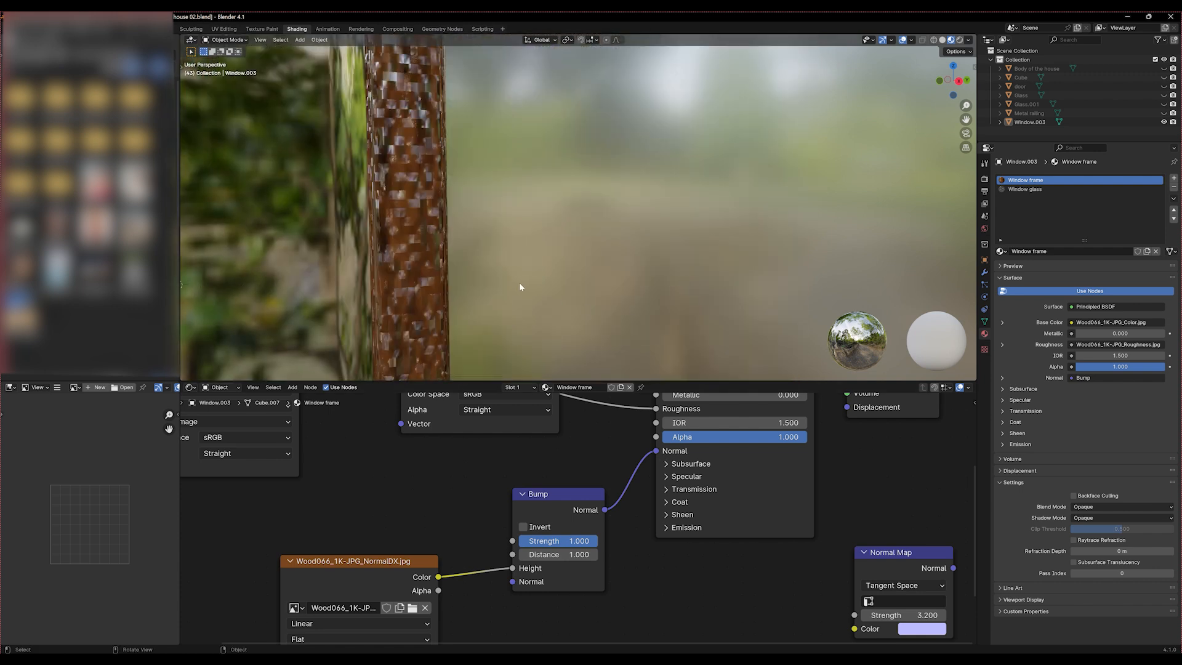
middle_drag(519, 285, 496, 231)
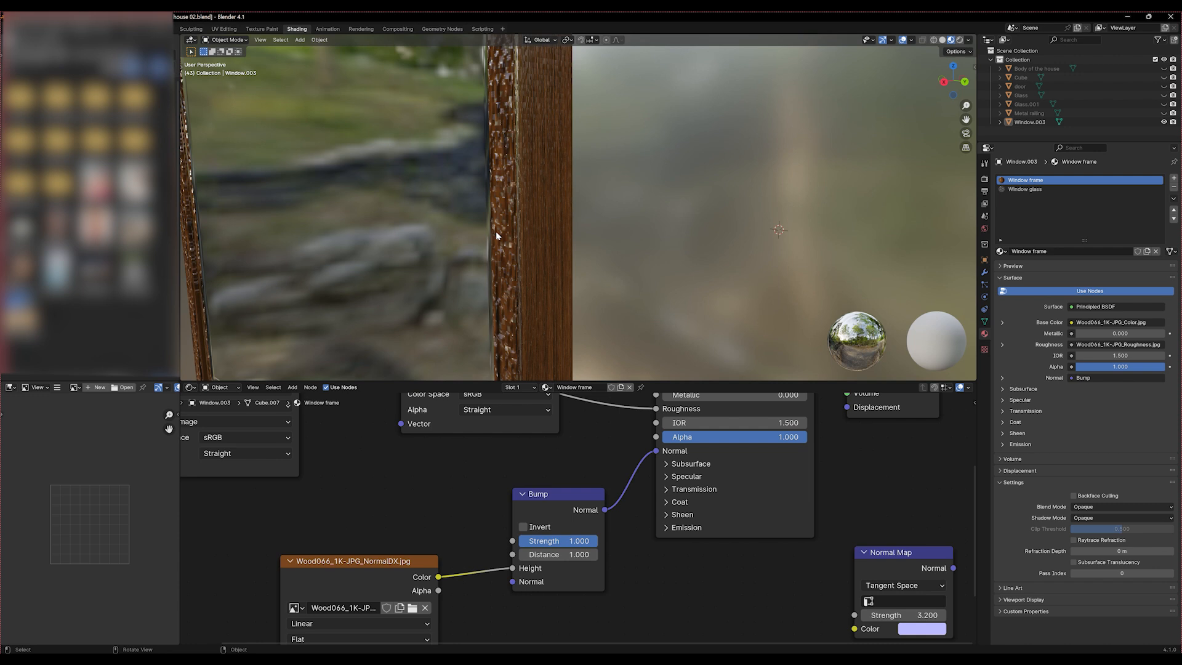
Lower the Bump node's Strength to 0.099 and its Distance to 0 while checking the wood on the frame, and save the file
mouse_move(557, 540)
mouse_down()
mouse_move(505, 540)
mouse_move(548, 543)
mouse_up()
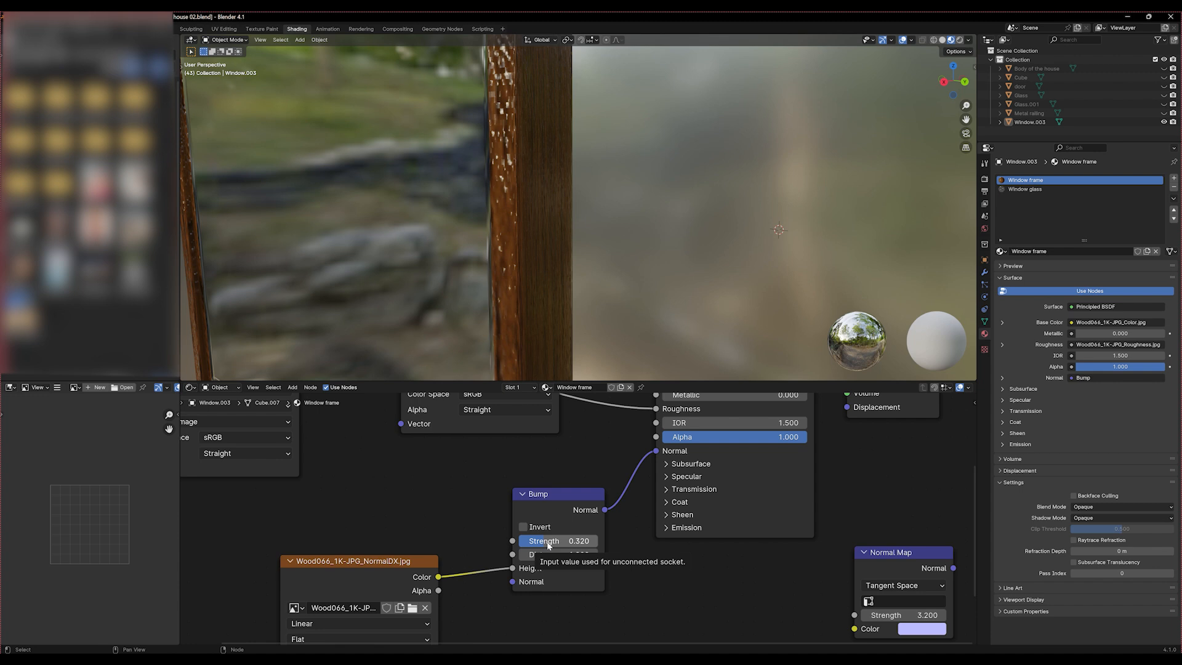
drag(547, 544, 535, 544)
scroll(549, 291, down, 7)
middle_drag(551, 306, 620, 304)
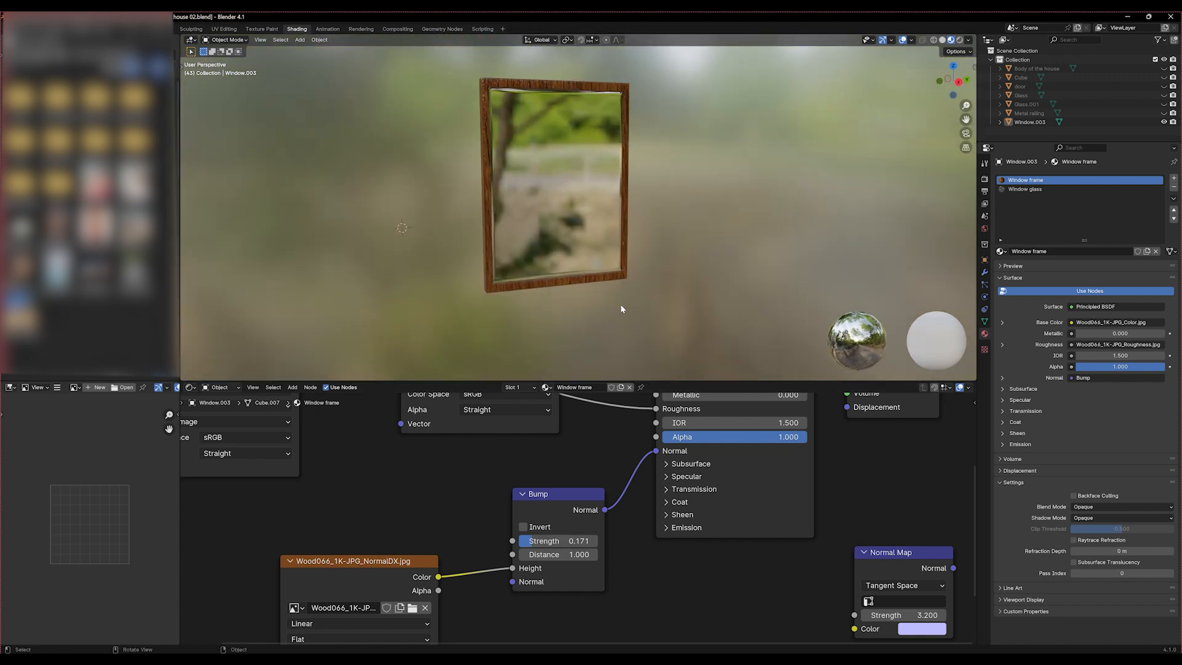
drag(531, 544, 527, 544)
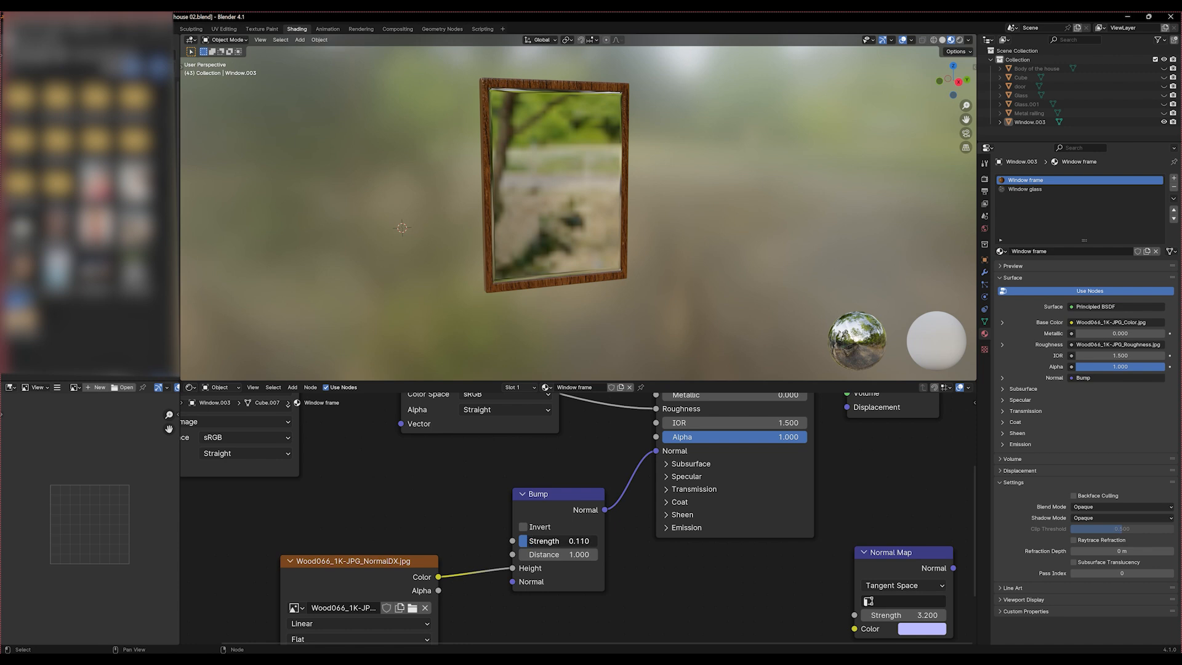
scroll(548, 310, up, 8)
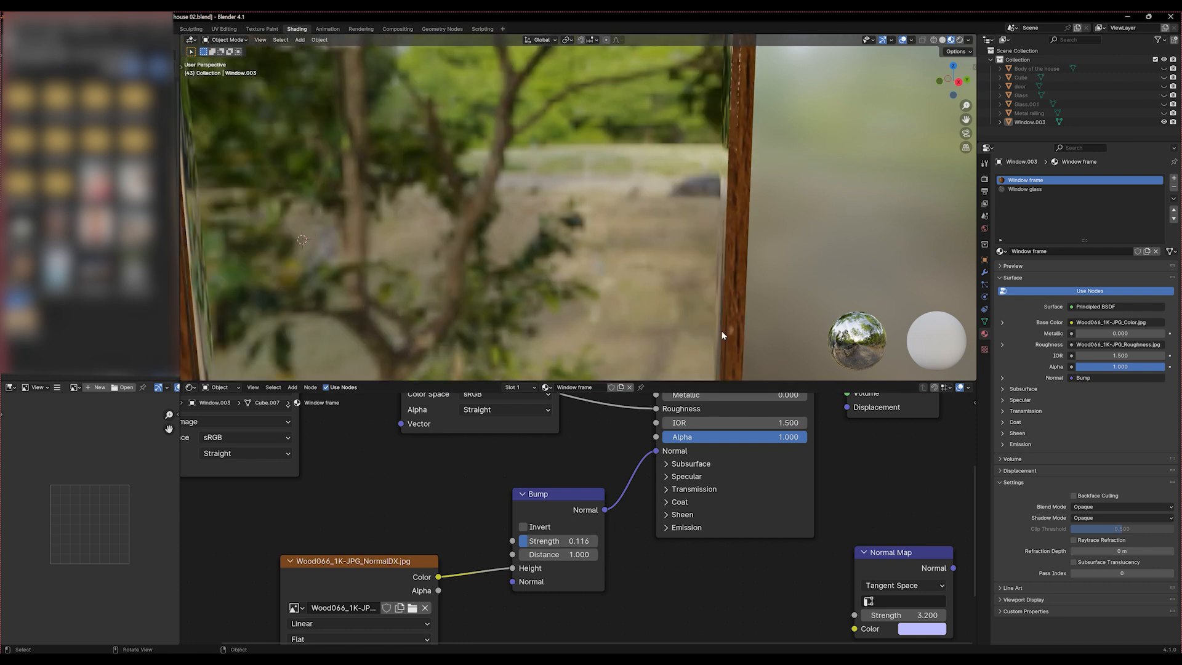
mouse_move(543, 553)
mouse_down()
mouse_move(533, 553)
mouse_move(553, 541)
mouse_move(541, 541)
mouse_up()
middle_drag(723, 312, 675, 298)
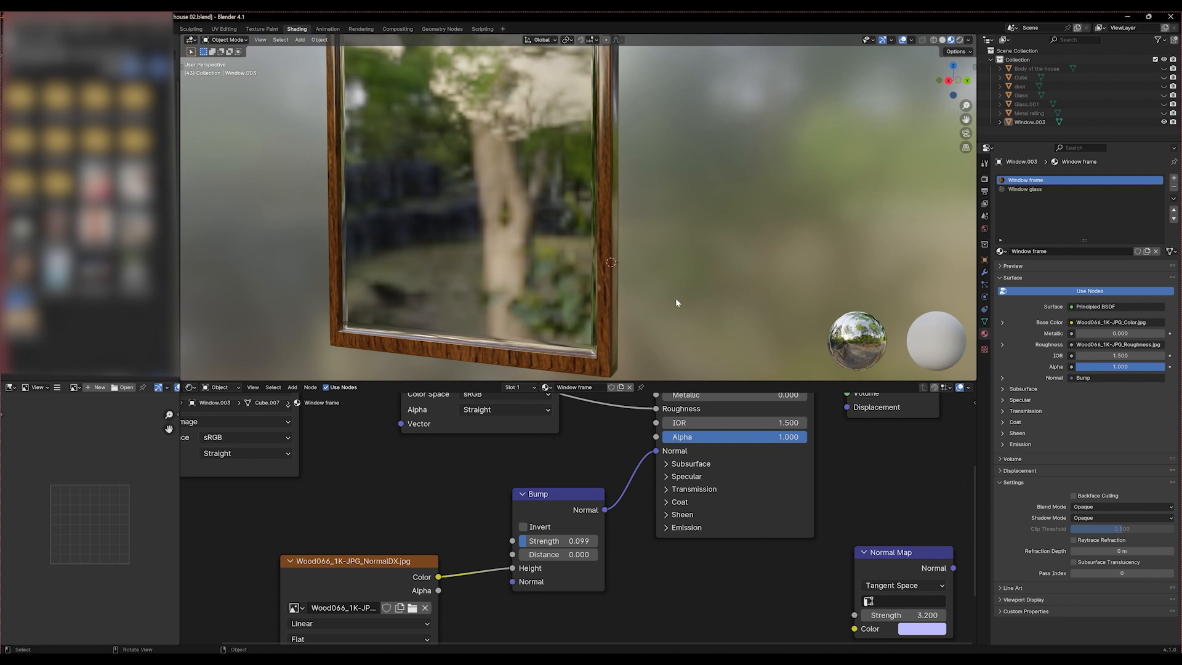
scroll(674, 298, down, 3)
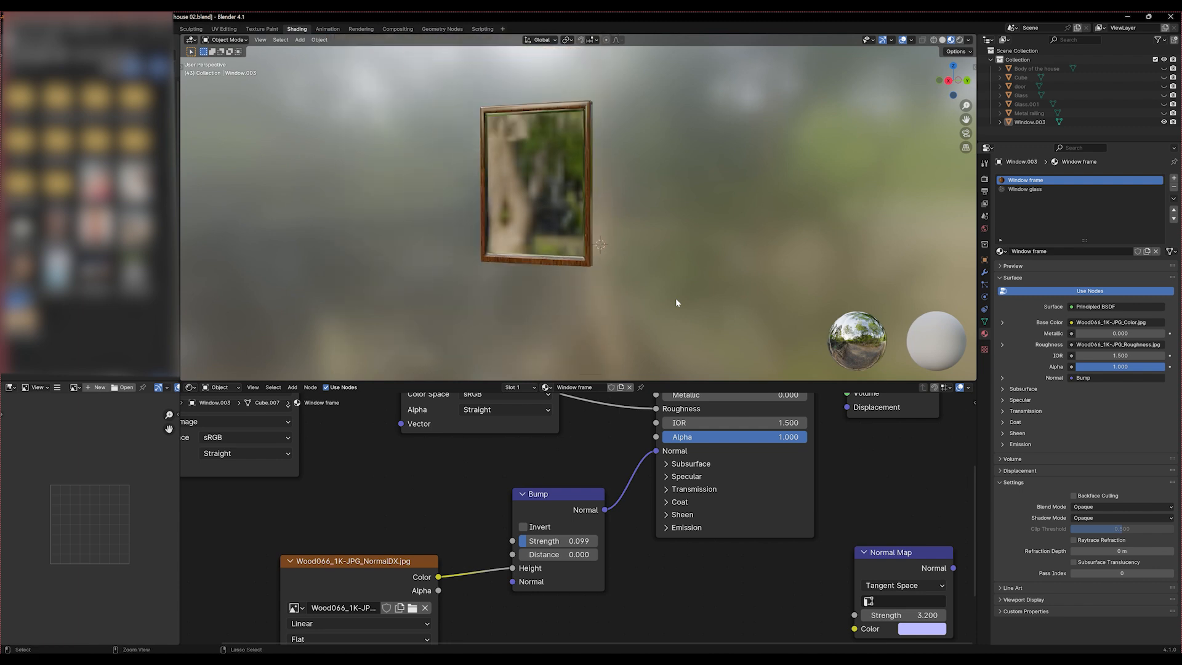
key(ctrl+s)
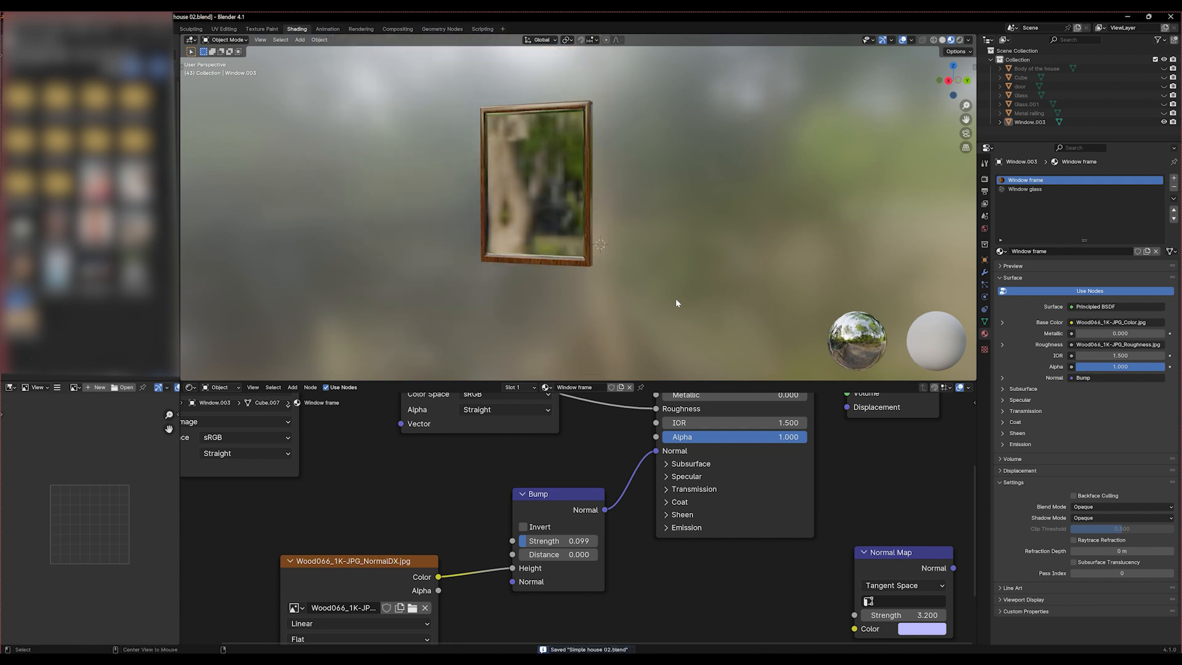
Unhide all the house objects and select the wooden window in the first opening of the side wall
key(alt+h)
middle_drag(676, 301, 306, 250)
click(288, 245)
click(575, 247)
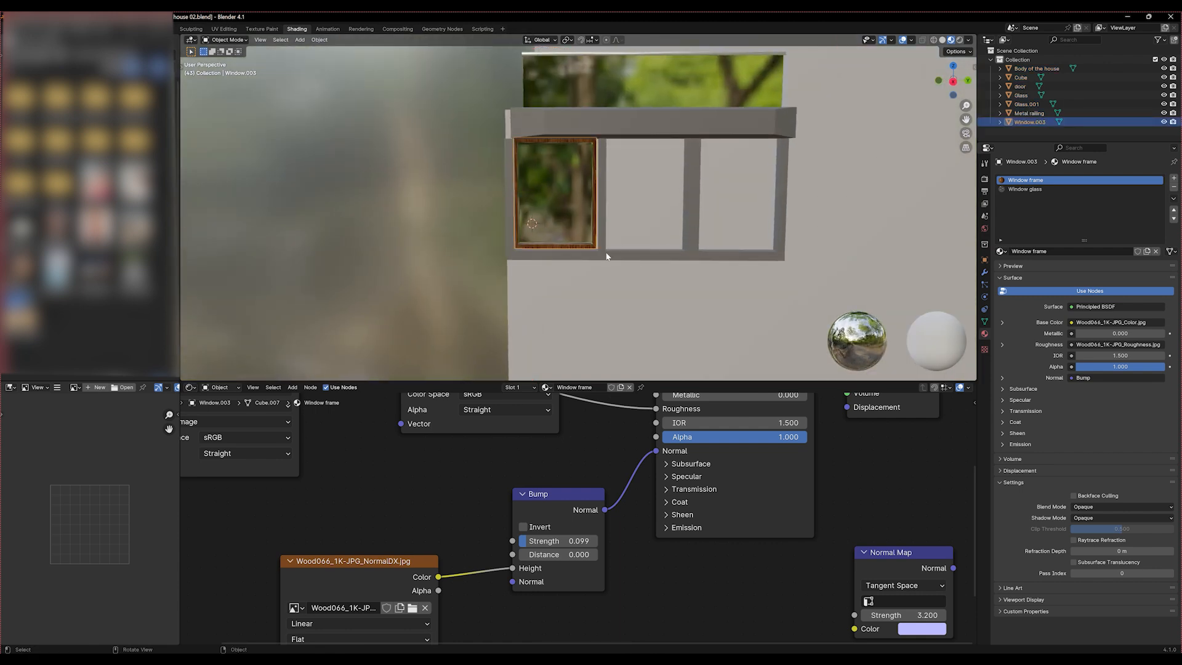
Shift the wooden window slightly along X and Y so it sits properly within the side wall's first opening
middle_drag(606, 255, 521, 261)
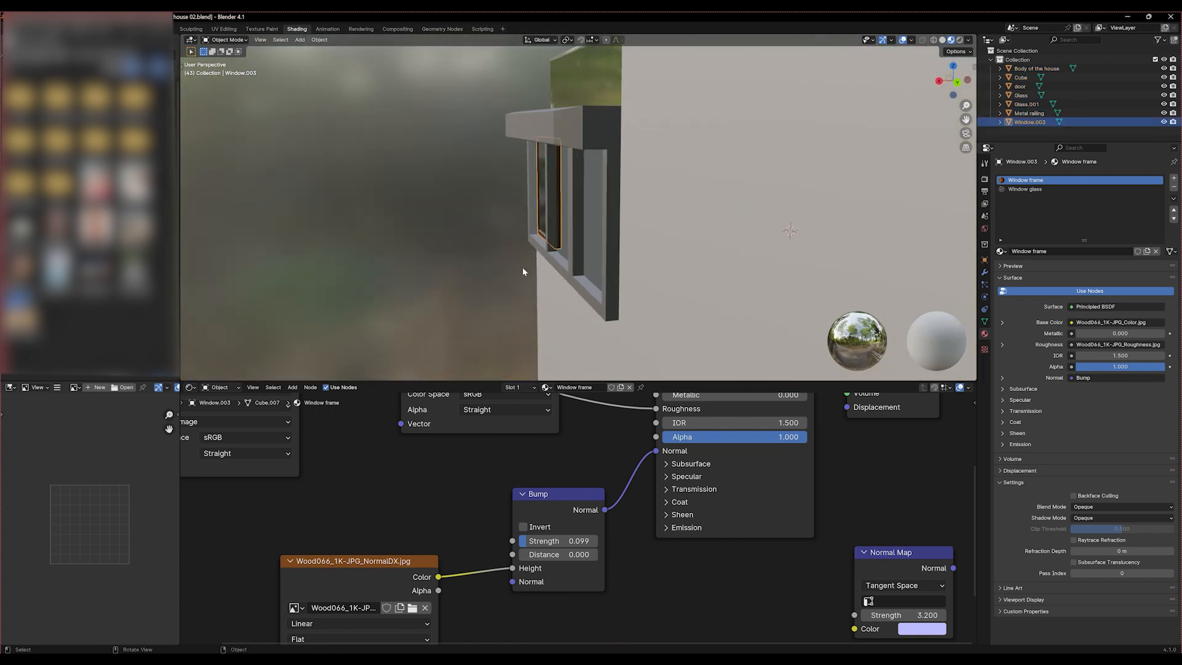
key(t)
click(193, 101)
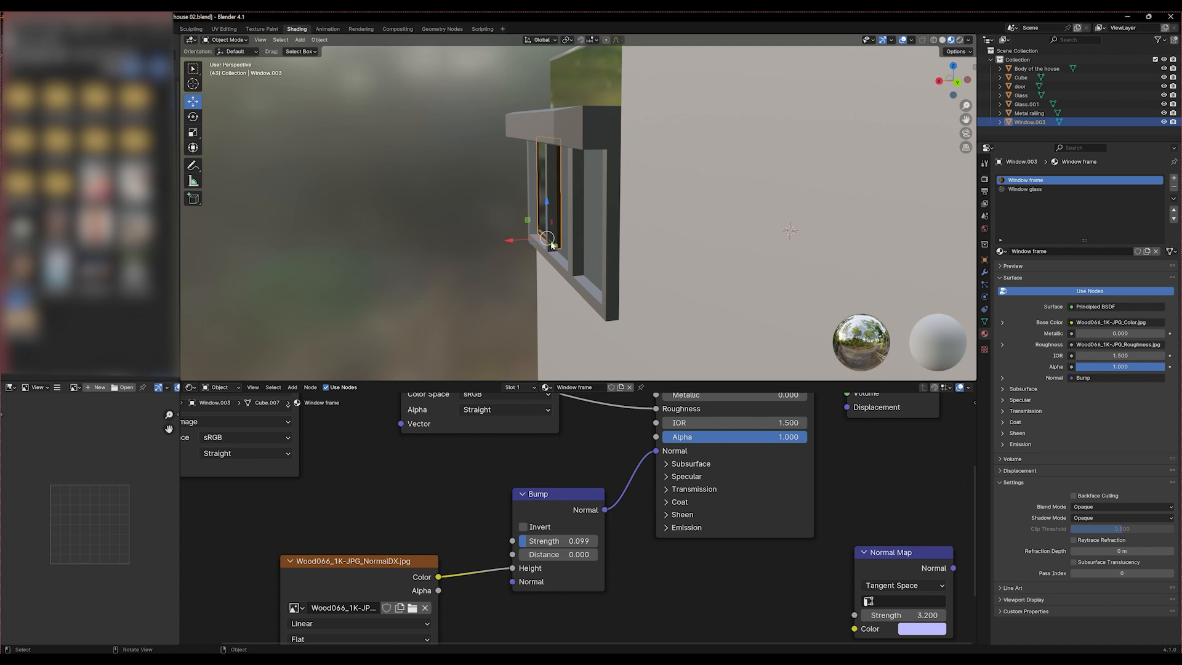
drag(529, 241, 520, 237)
middle_drag(520, 237, 586, 256)
key(KP_3)
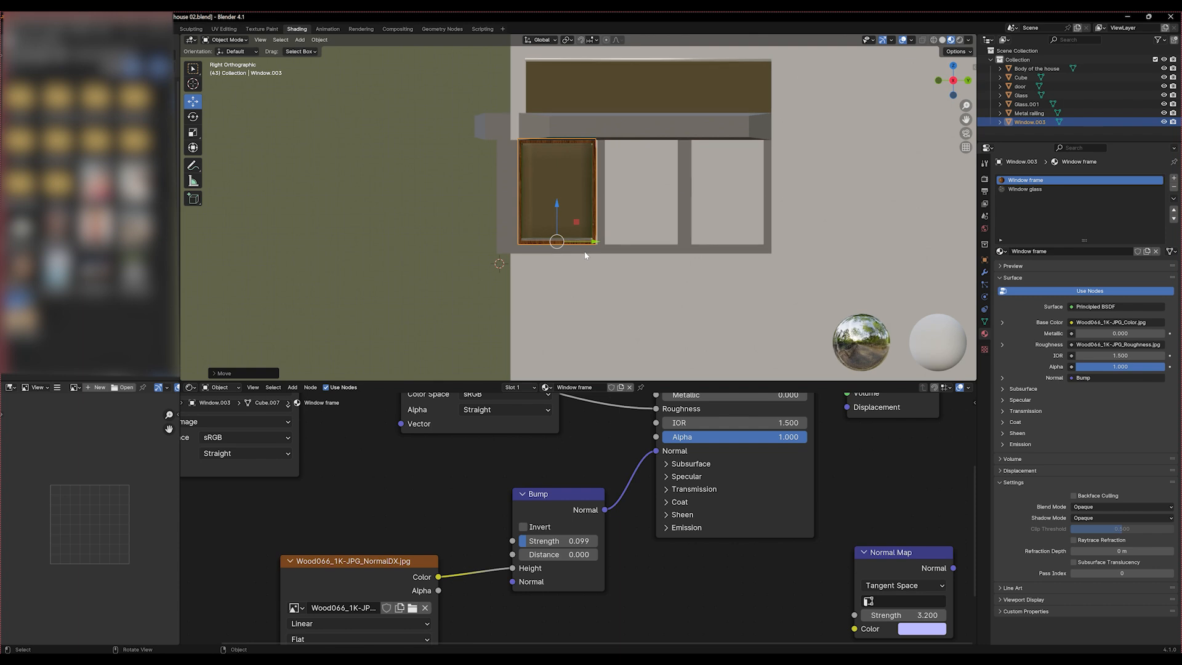
scroll(585, 254, up, 3)
drag(566, 266, 570, 266)
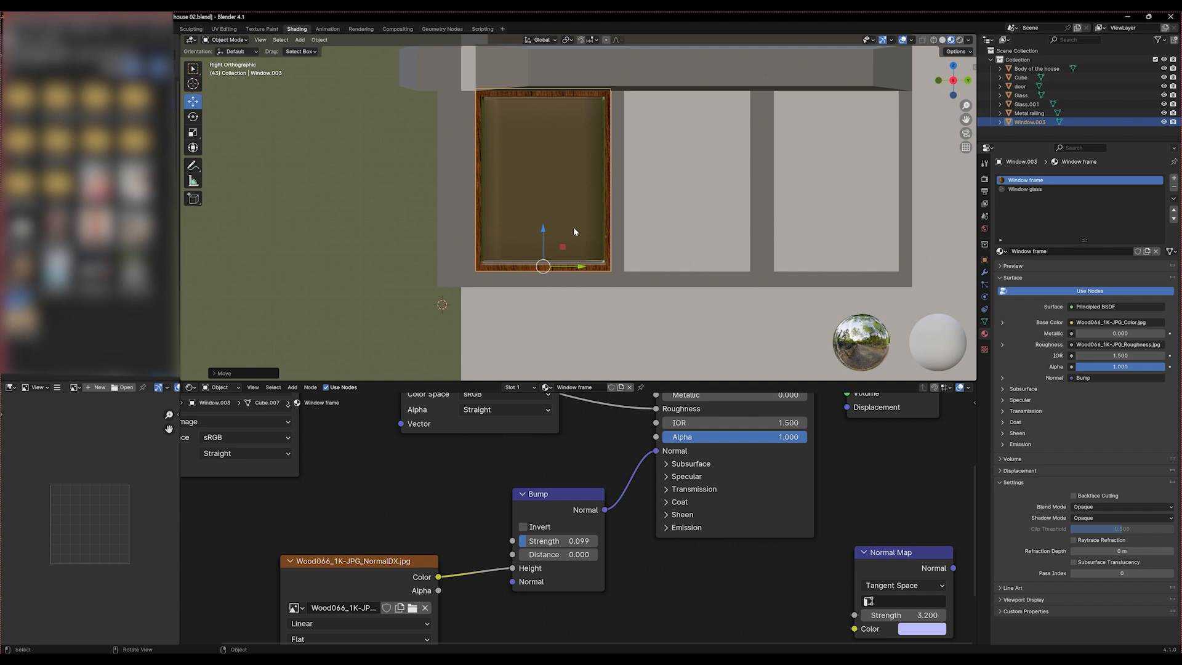
Place a linked duplicate of the window in the side wall's middle opening and scale it along Y to about 0.93
key(alt+d)
right_click(578, 271)
drag(582, 267, 730, 278)
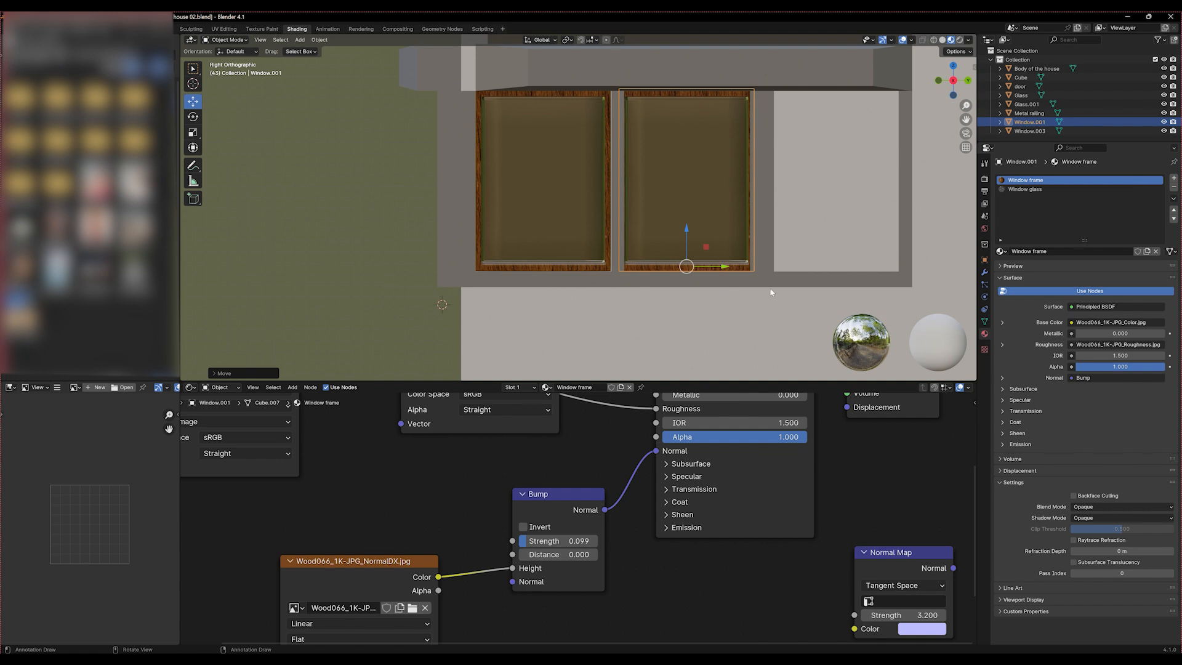
key(s)
key(y)
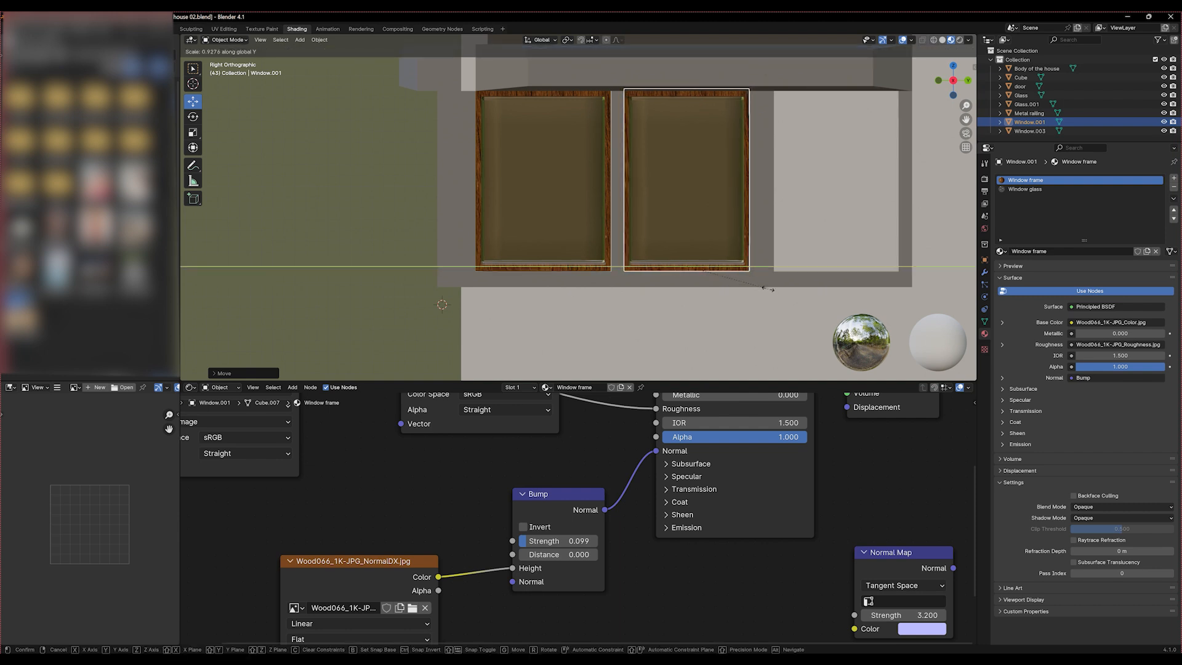
click(768, 288)
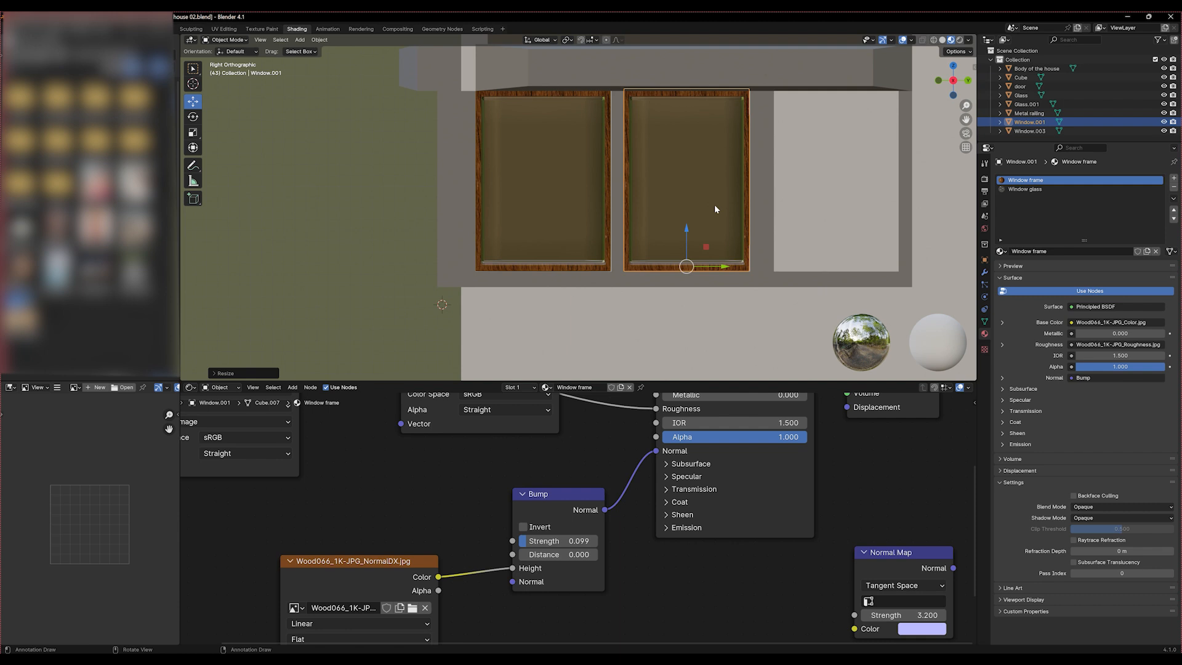
Make a linked duplicate of the middle window and move it about 1.37 m along Y into the third opening
key(alt+d)
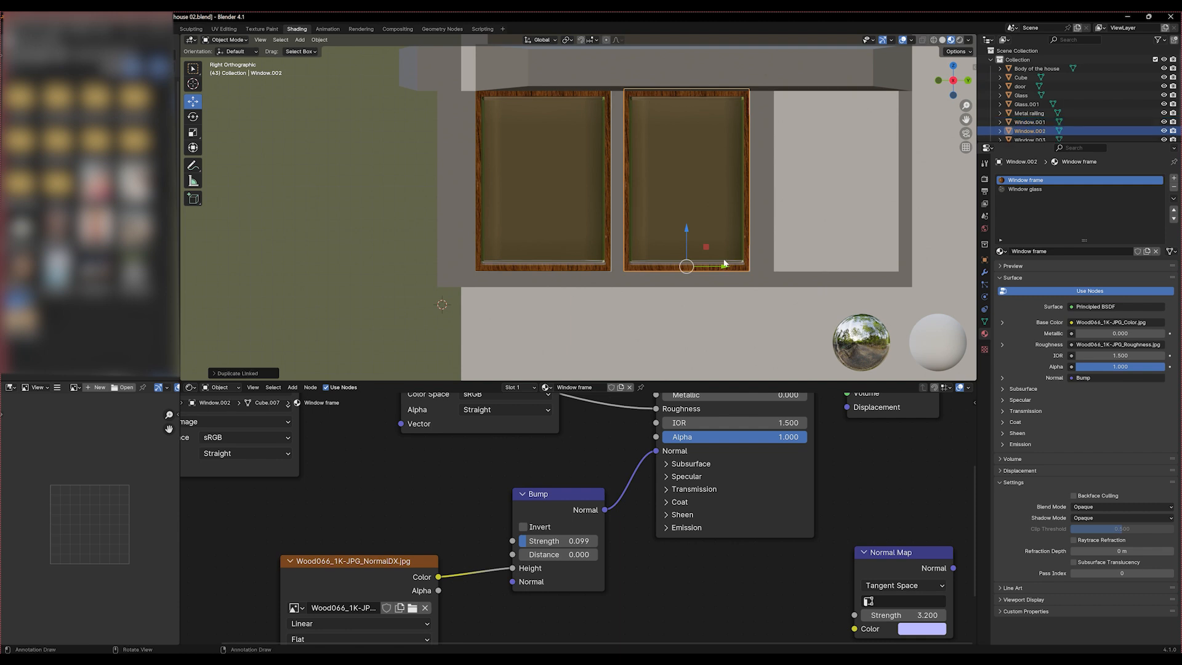
key(y)
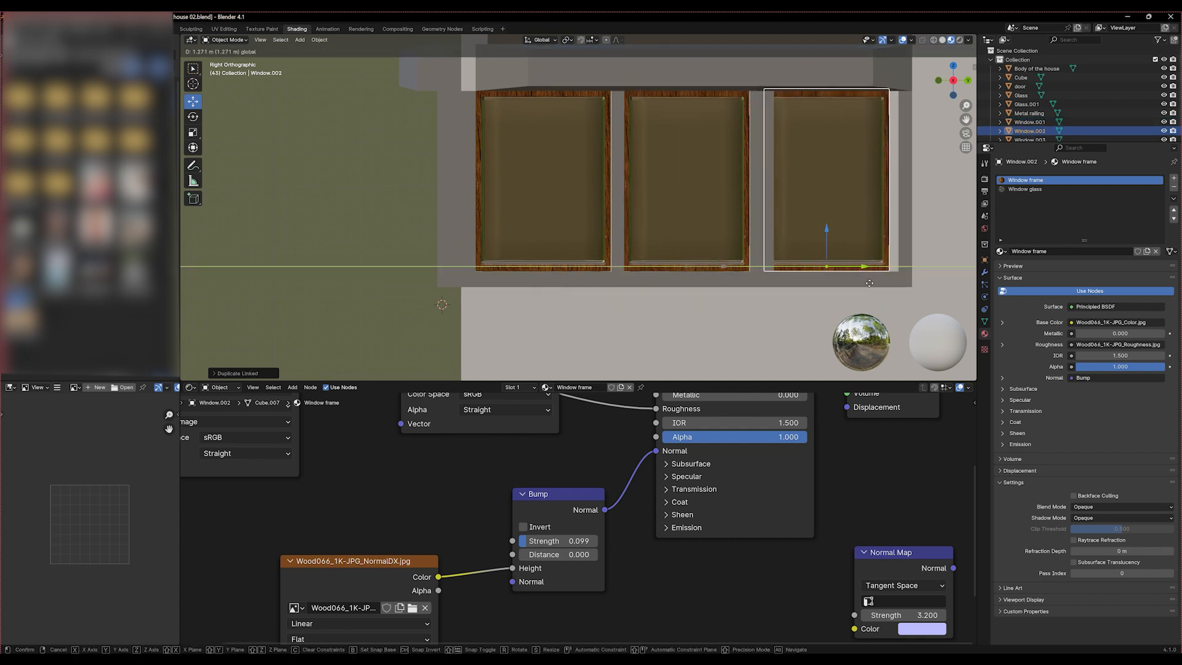
click(879, 286)
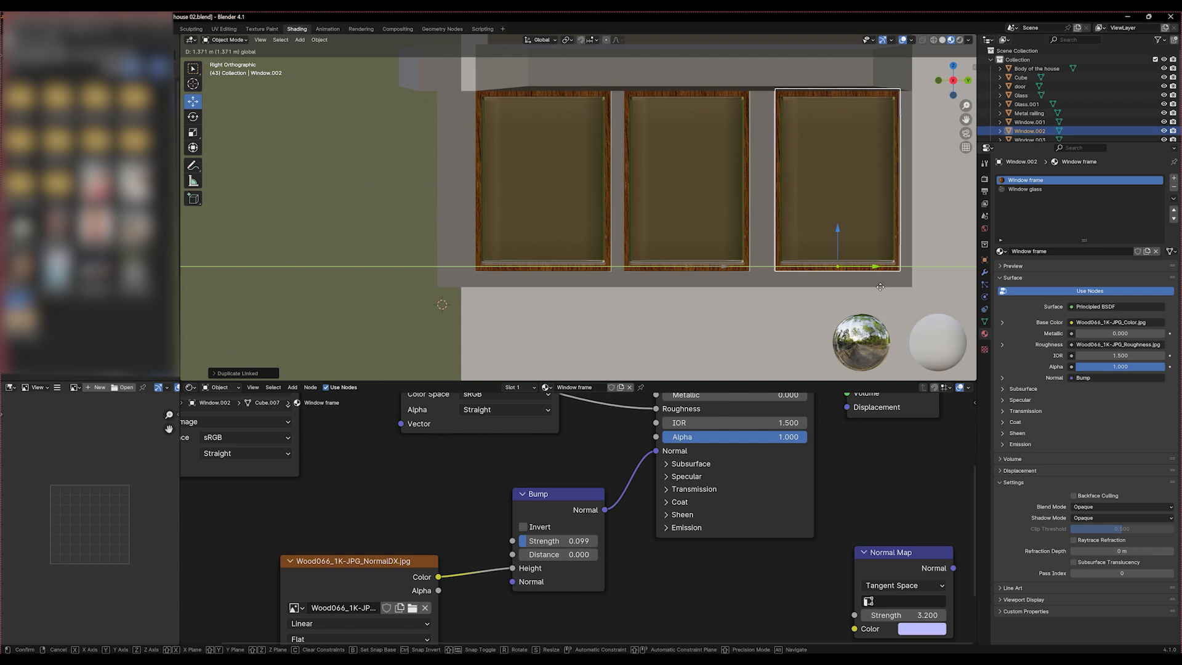
Make a linked duplicate of the third window and move it outside the house, past the wall corner
scroll(879, 286, down, 2)
middle_drag(879, 286, 625, 286)
key(alt+d)
right_click(625, 285)
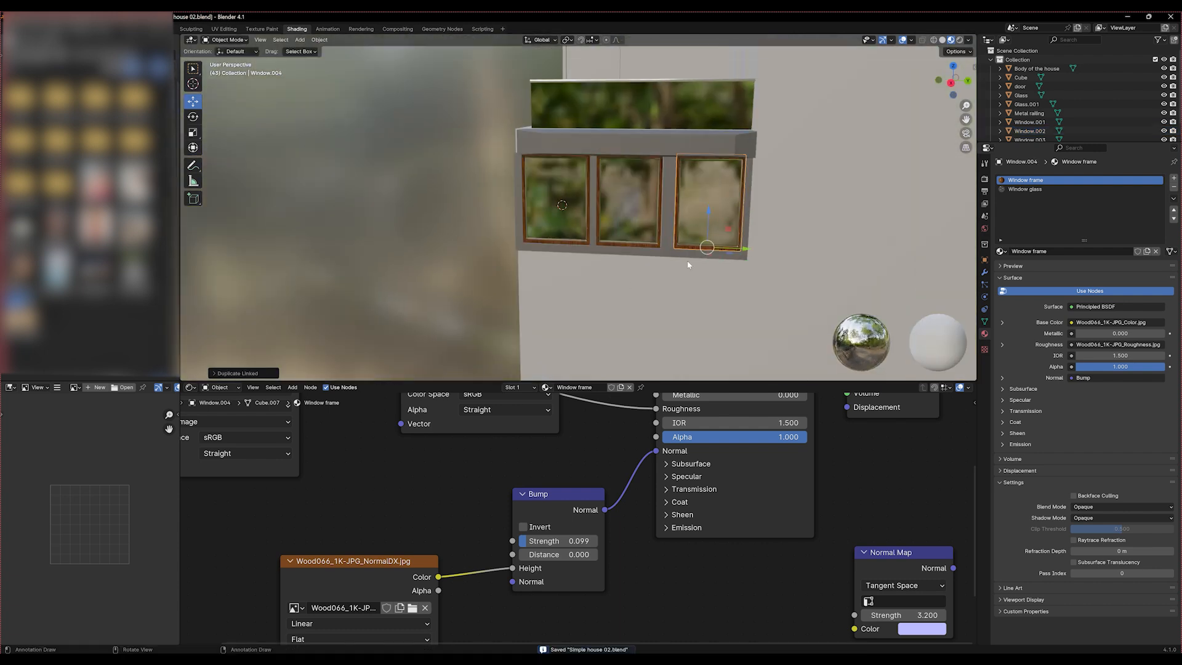
key(g)
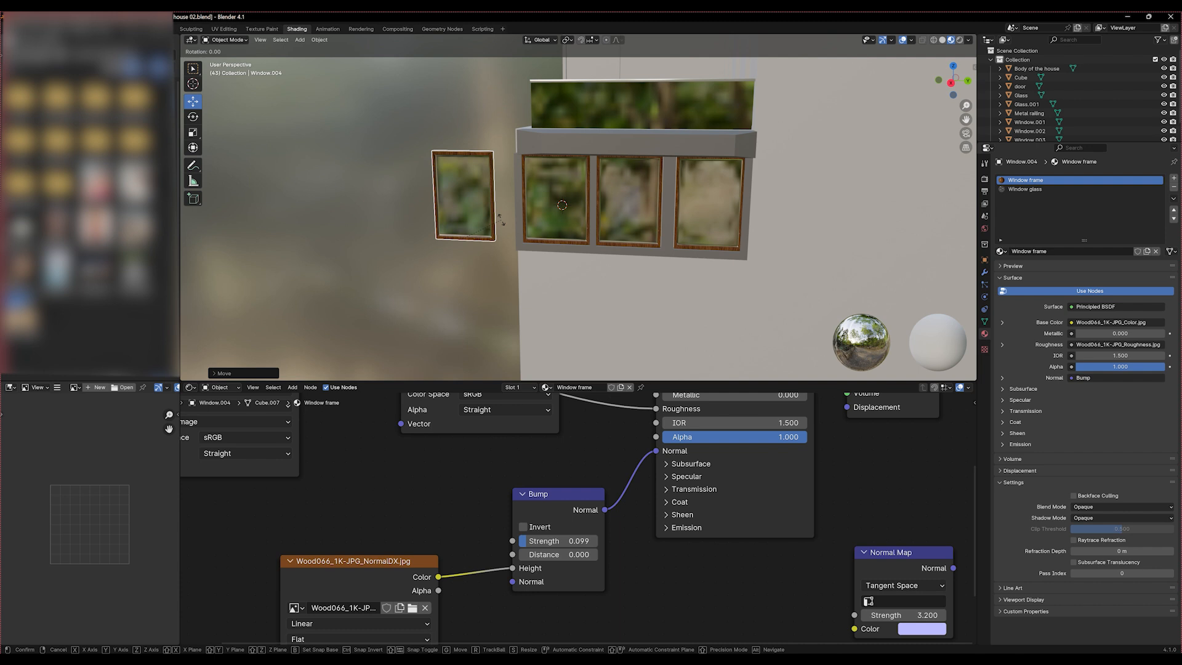
Rotate the new window copy 90° about Z, followed by another 180° about Z, to match the front wall
text(z90)
key(Return)
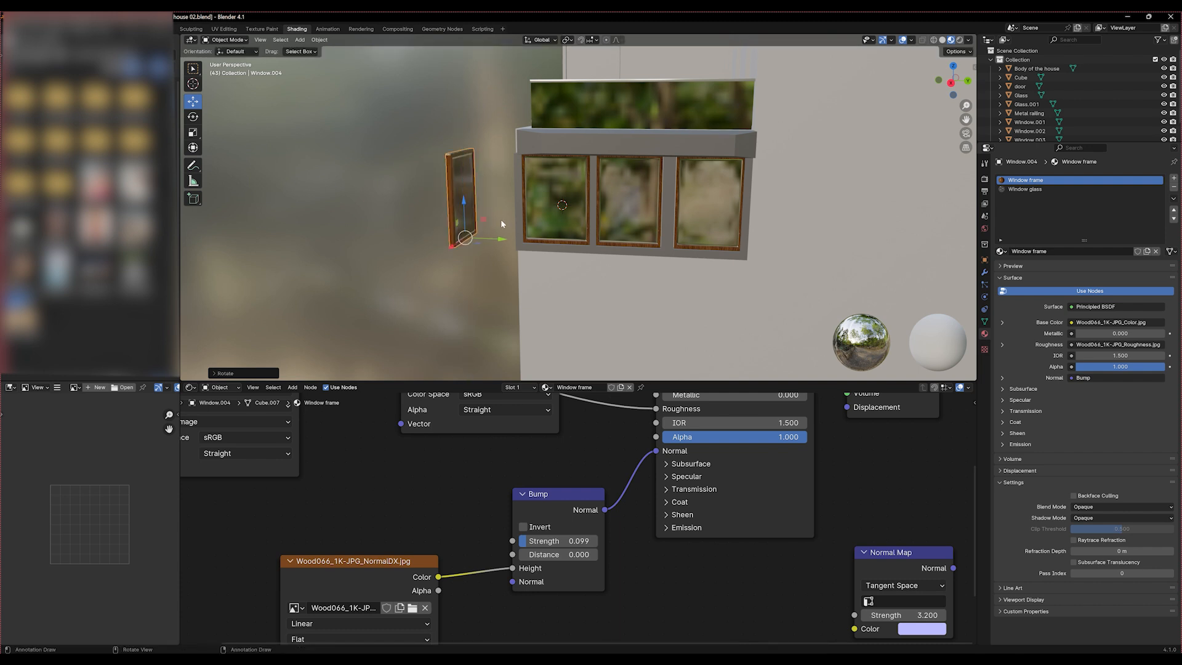
middle_drag(501, 221, 484, 255)
text(rz180)
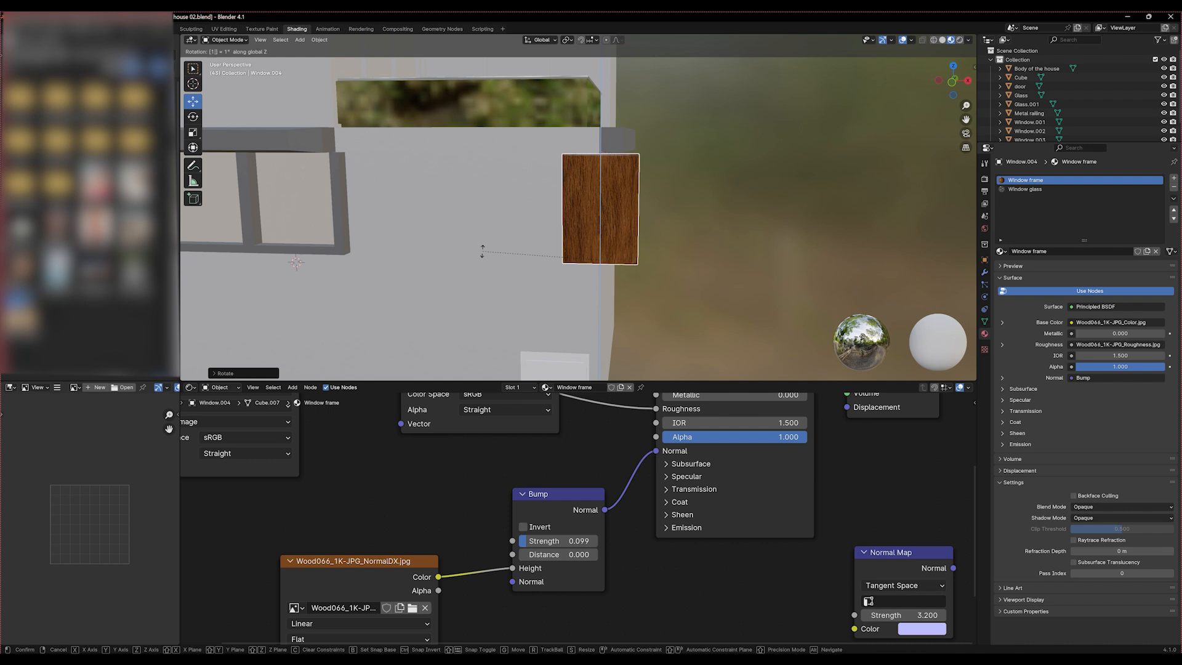
key(Return)
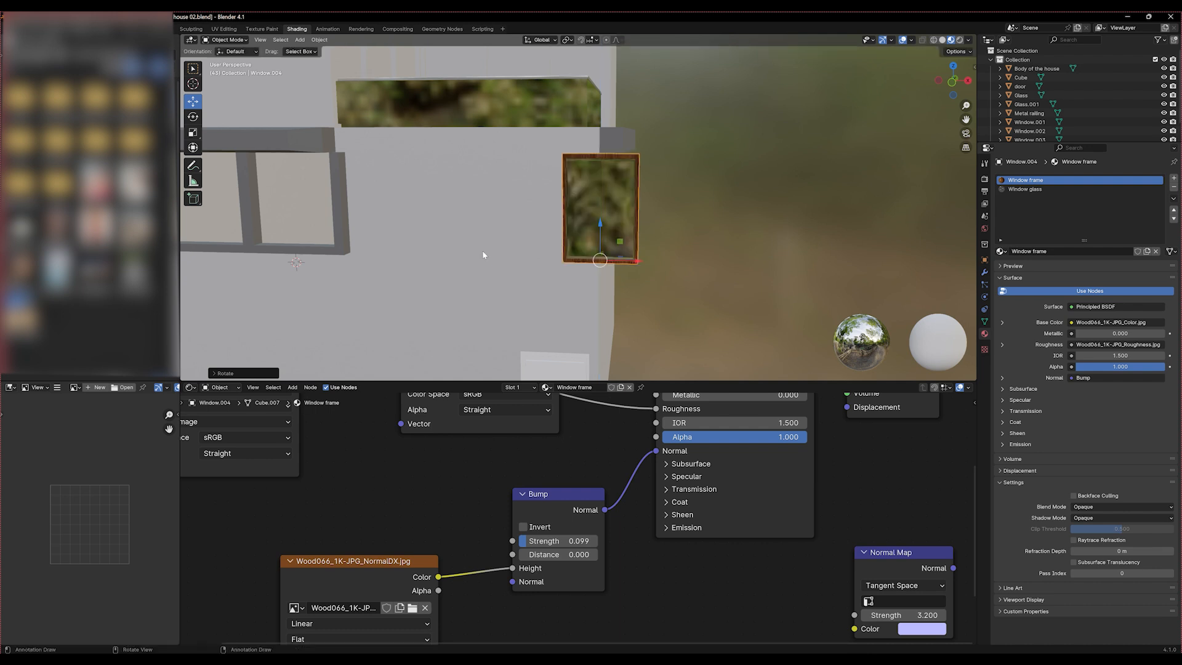
Move the rotated window along X and Y into the front wall's first opening, checking its fit from several angles
alt+middle_drag(483, 255, 685, 261)
drag(777, 255, 396, 235)
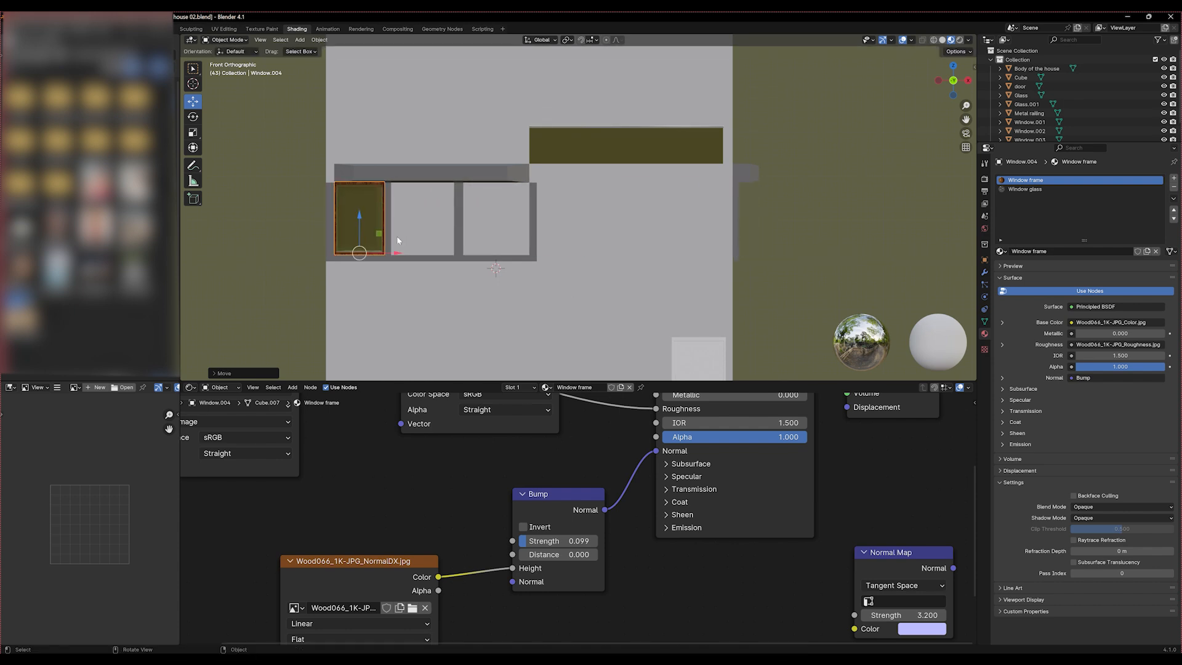
key(KP_Decimal)
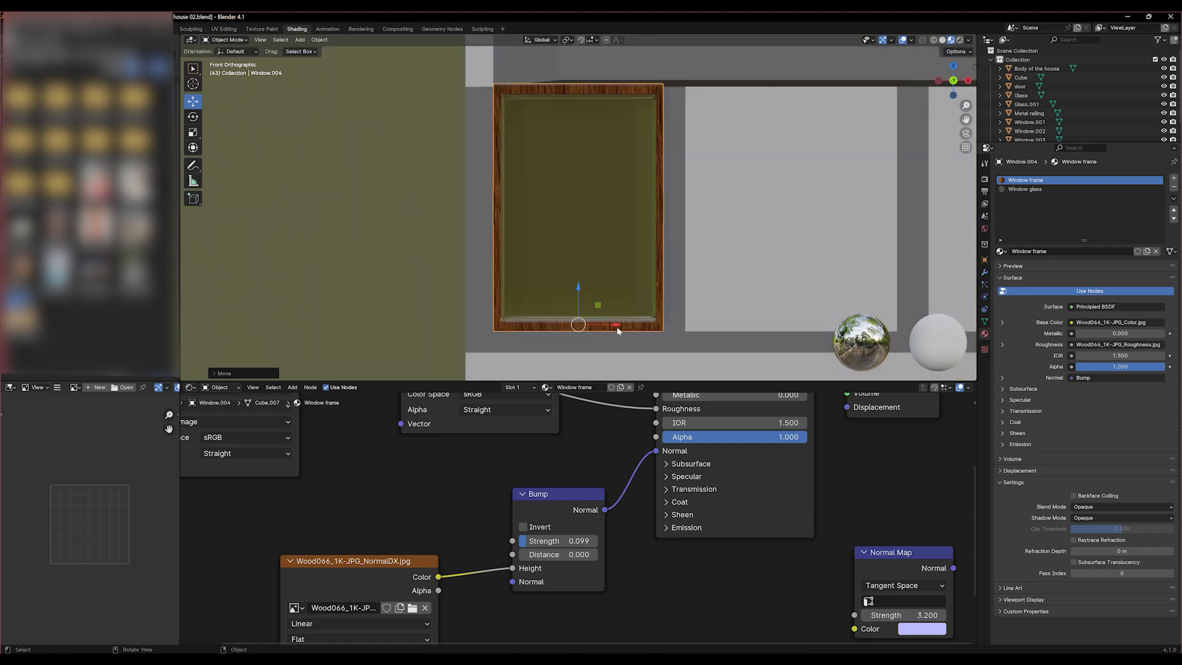
key(KP_3)
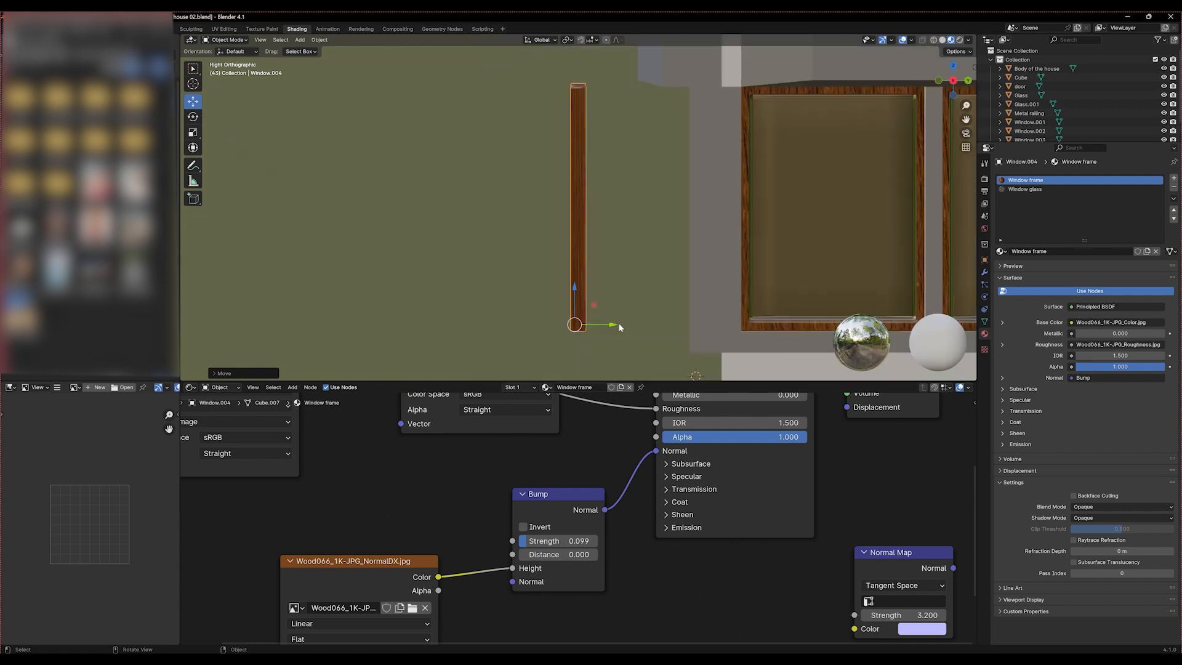
drag(612, 328, 735, 334)
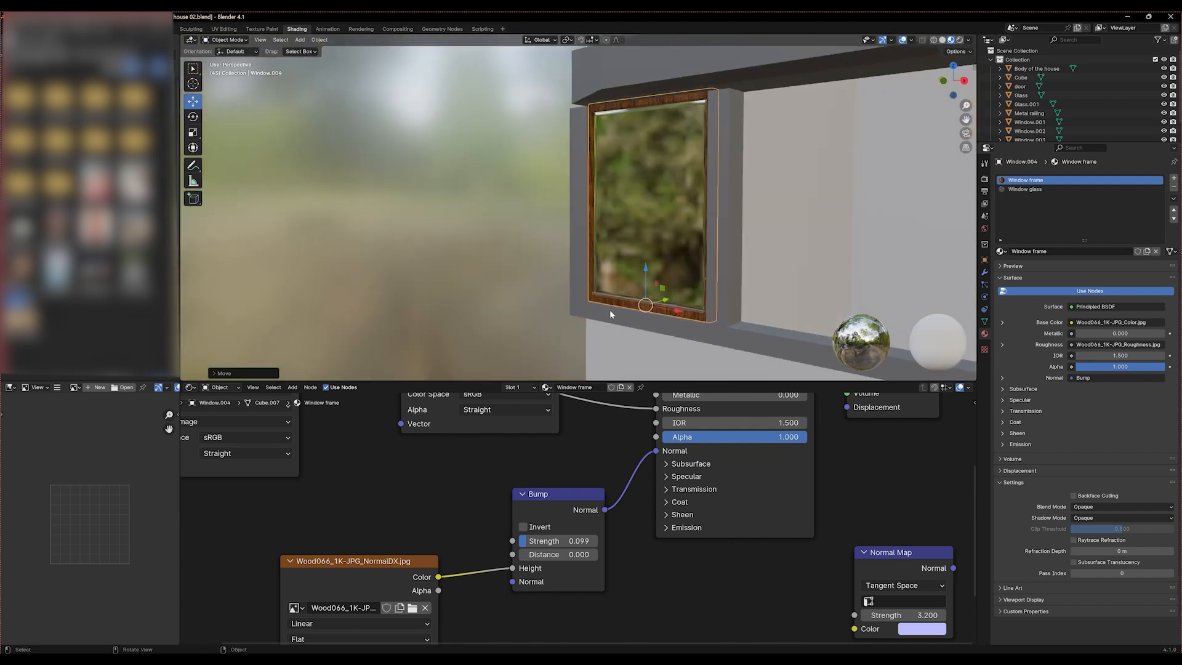
key(KP_1)
mouse_move(611, 314)
middle_down()
mouse_move(596, 313)
mouse_move(762, 314)
mouse_move(702, 320)
mouse_move(578, 296)
mouse_move(571, 307)
mouse_move(613, 306)
middle_up()
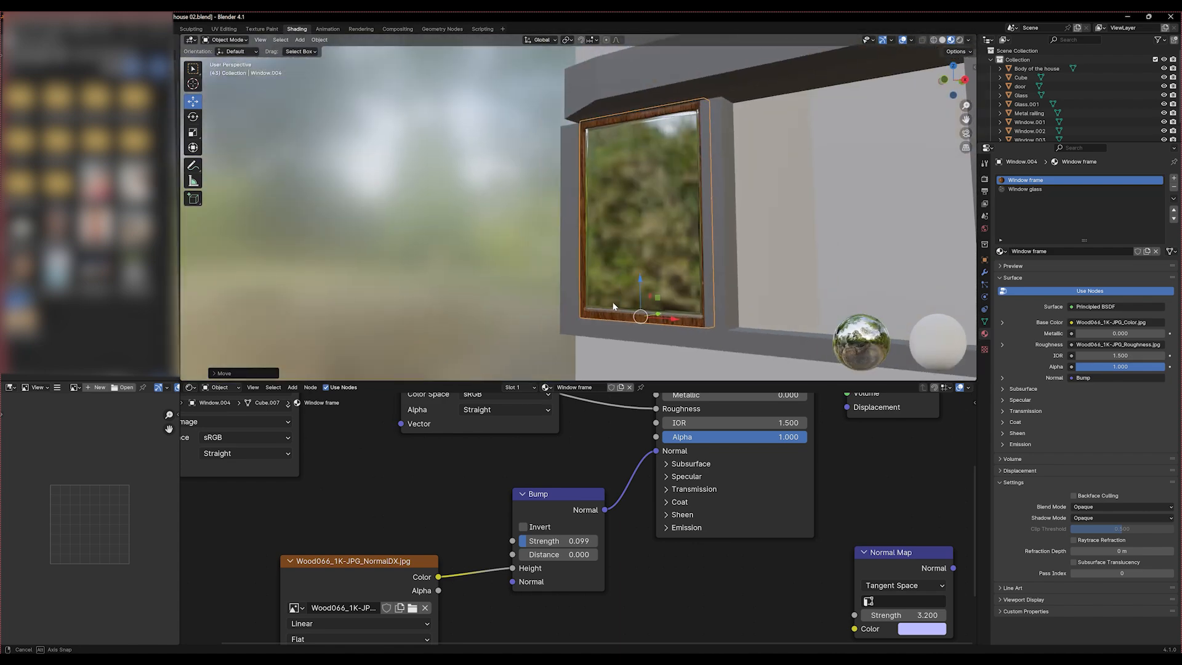
key(KP_1)
Duplicate the front wall's first window and place one of the two about 1.41 m along X in the middle opening
key(space)
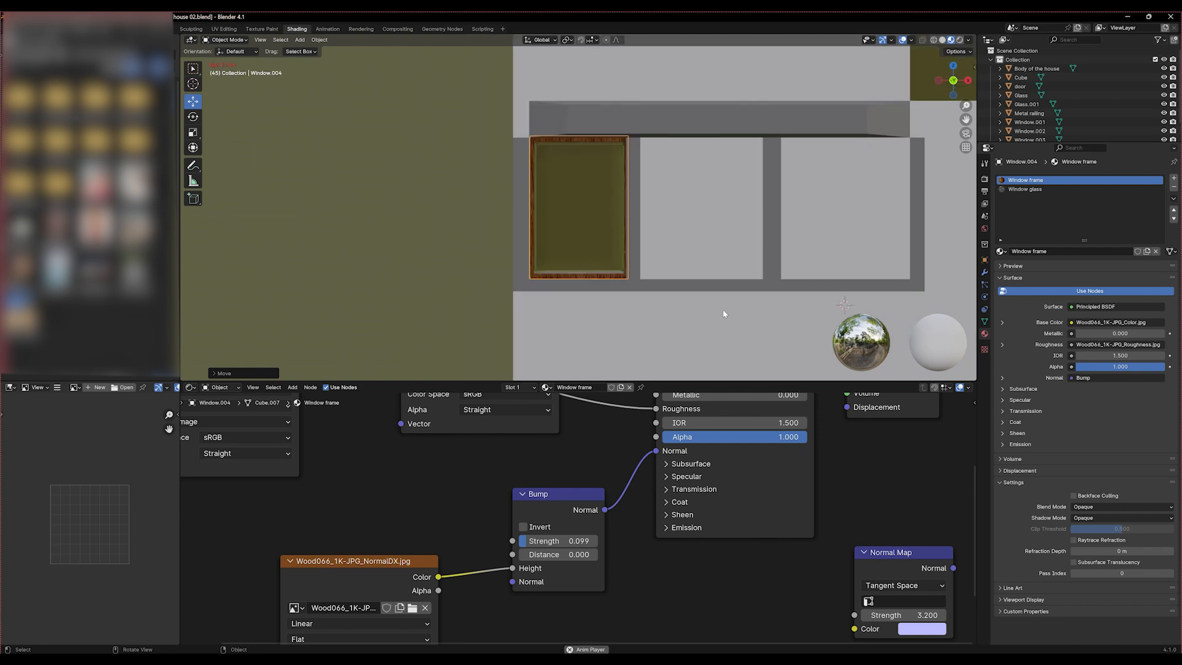
key(alt+d)
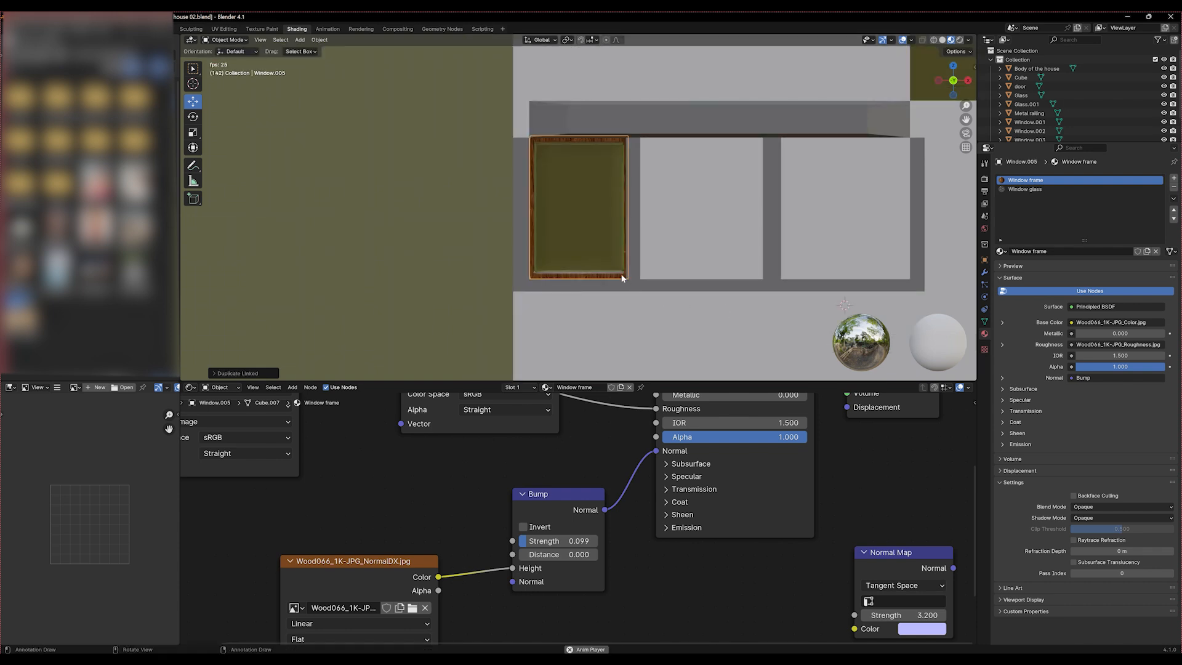
key(ctrl+z)
scroll(622, 274, down, 9)
click(511, 280)
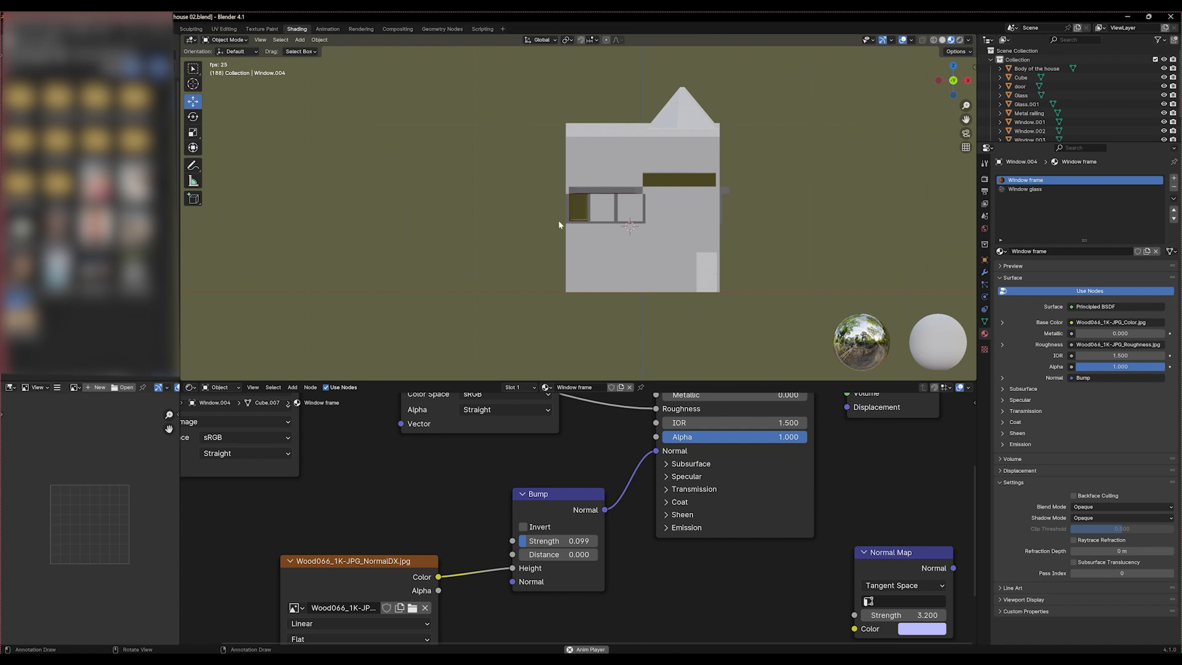
click(575, 222)
key(space)
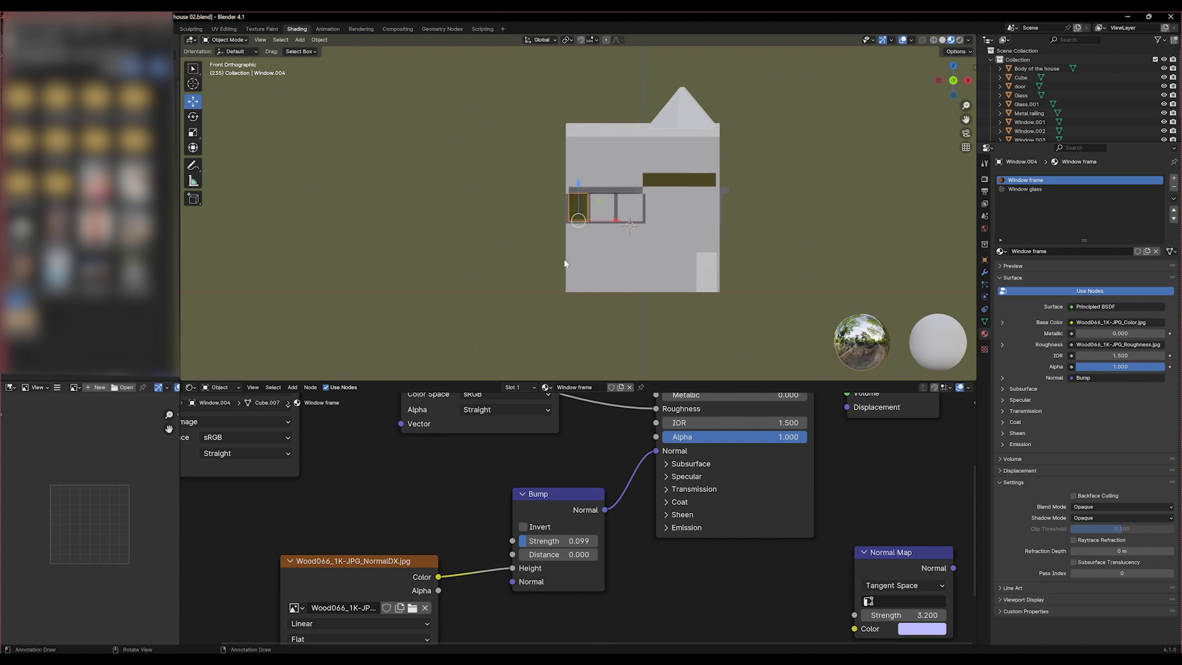
scroll(567, 261, up, 8)
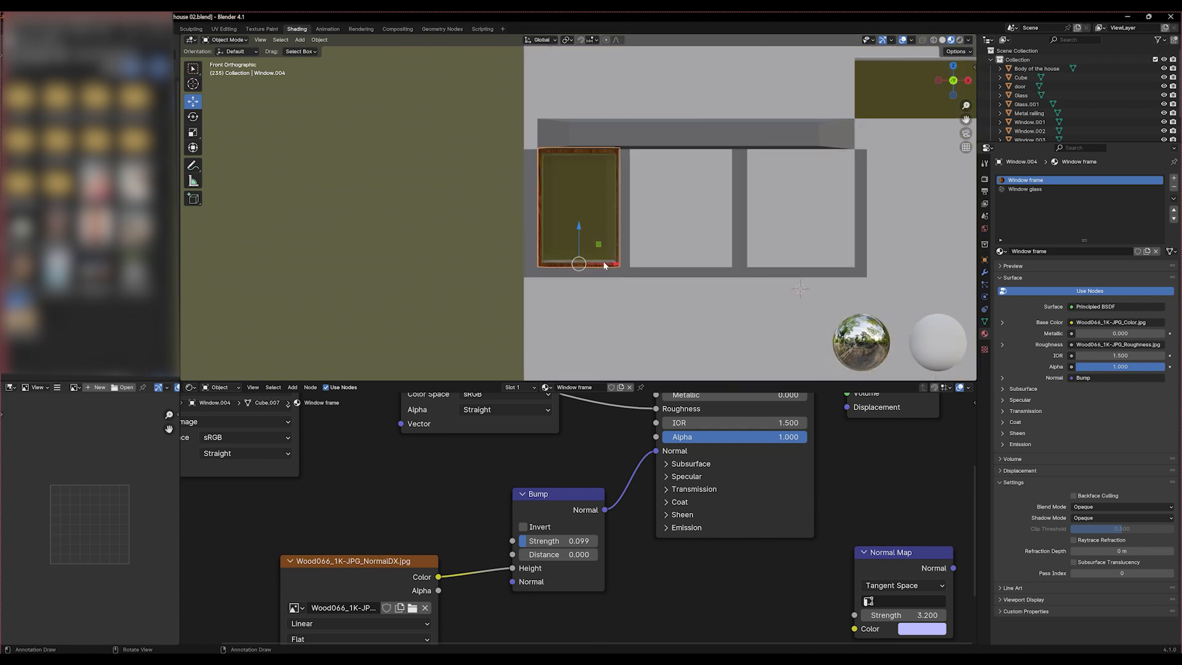
key(shift+d)
key(x)
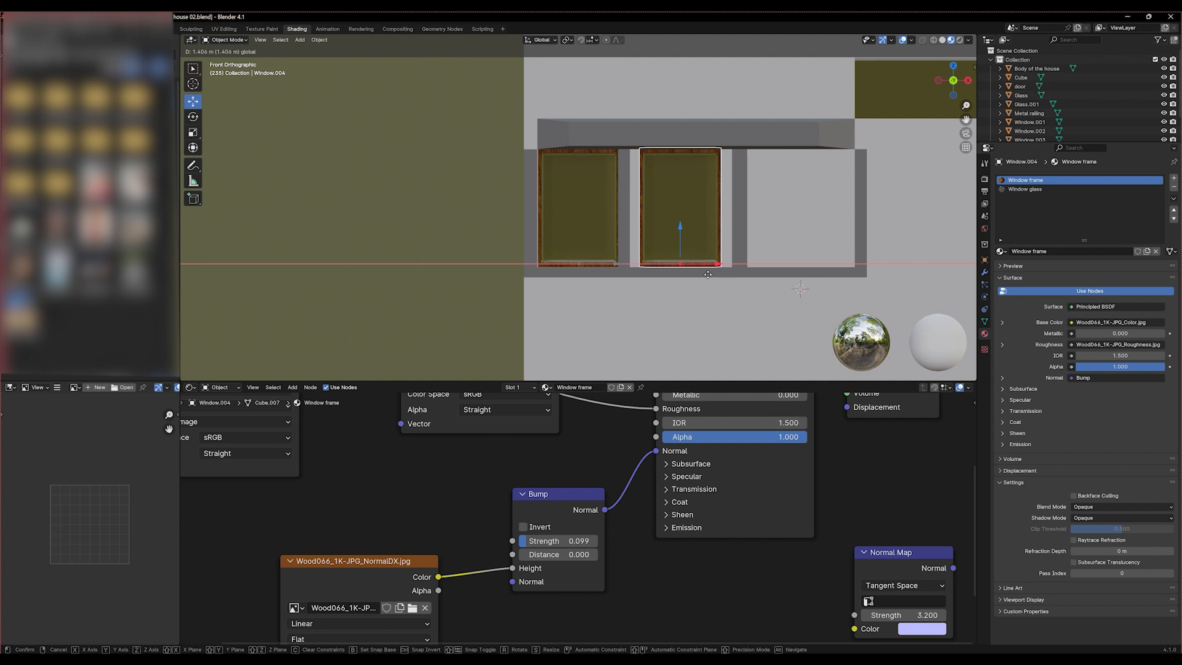
click(708, 275)
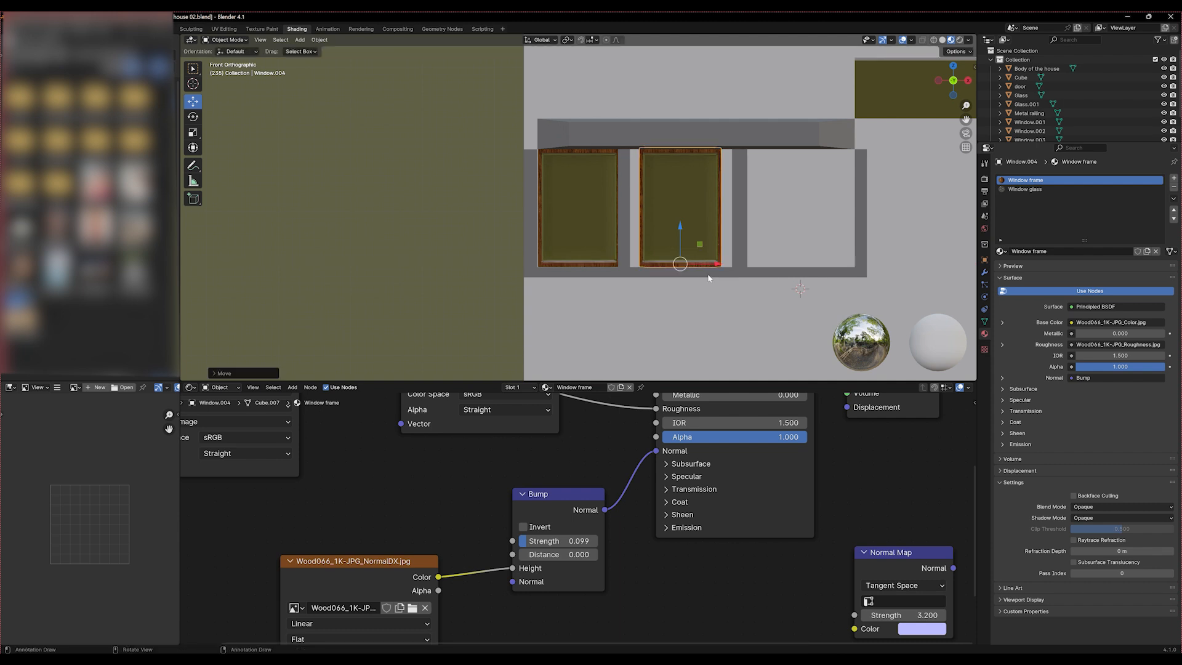
Widen the front wall's middle window along X and nudge it sideways until it fills its opening
key(s)
key(x)
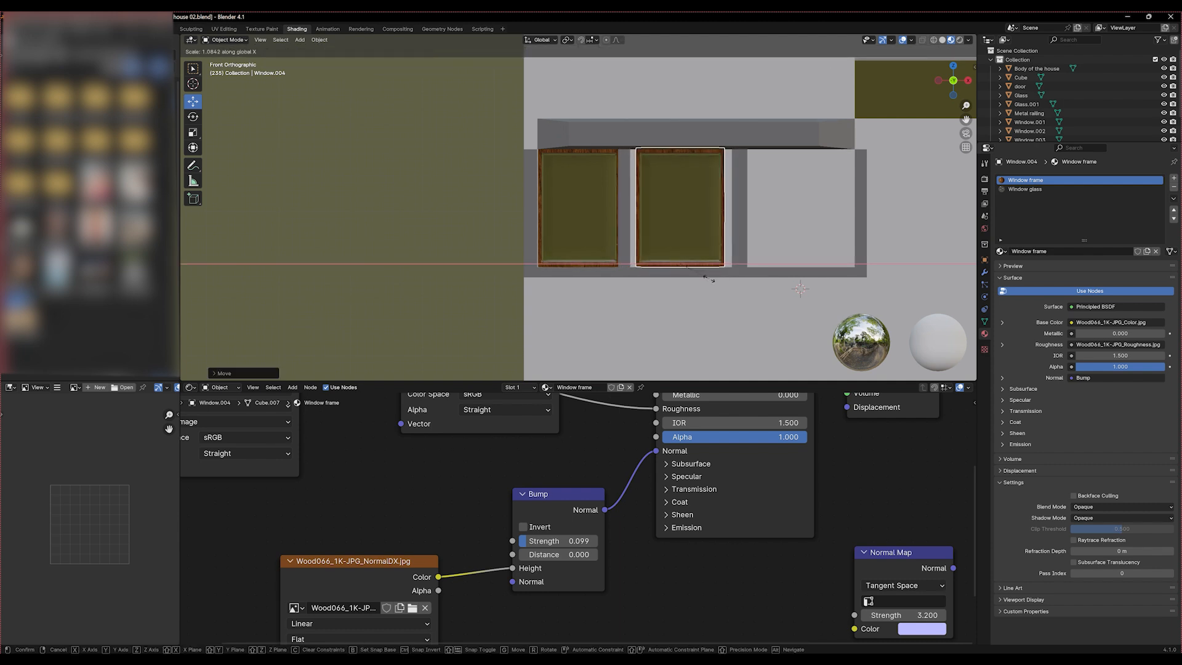
click(712, 280)
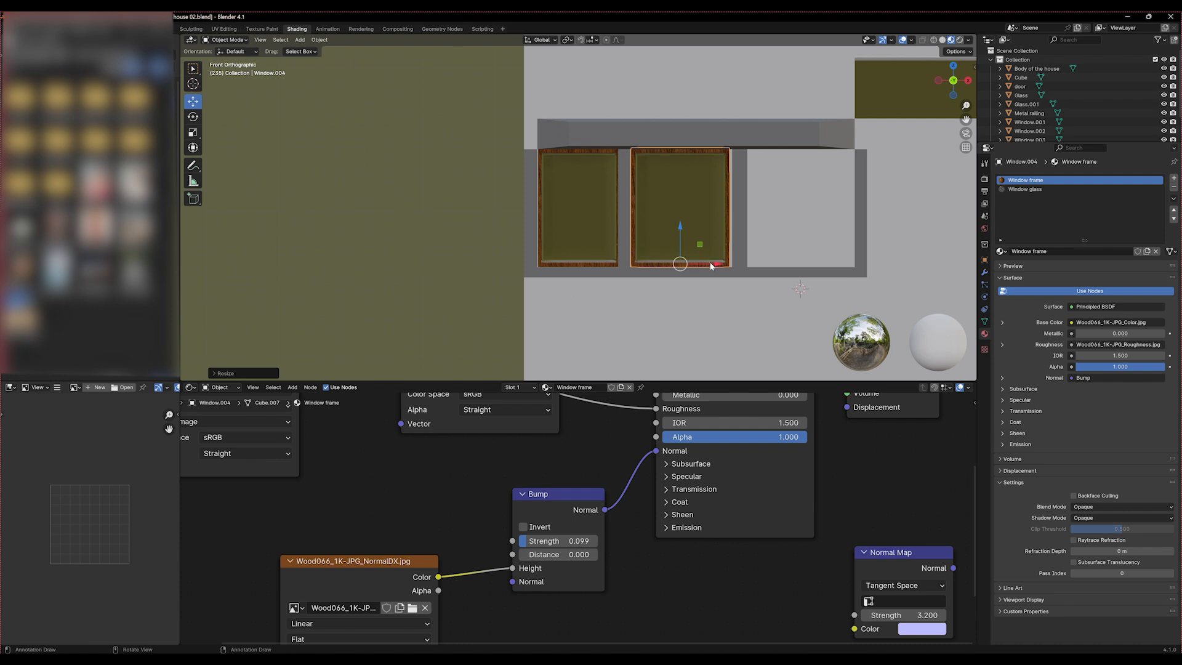
drag(711, 263, 711, 265)
key(s)
key(x)
click(713, 264)
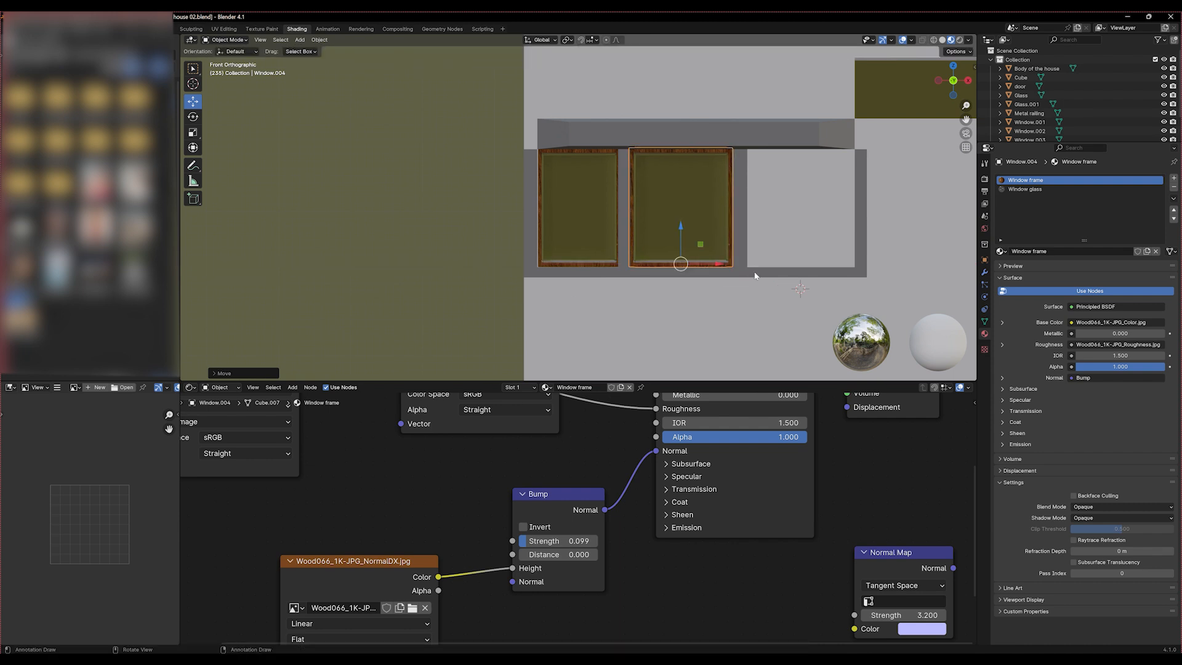
Create a linked duplicate of the front wall's middle window and place it about 1.7 m along X in the third opening
scroll(758, 275, up, 2)
shift+middle_drag(769, 286, 530, 269)
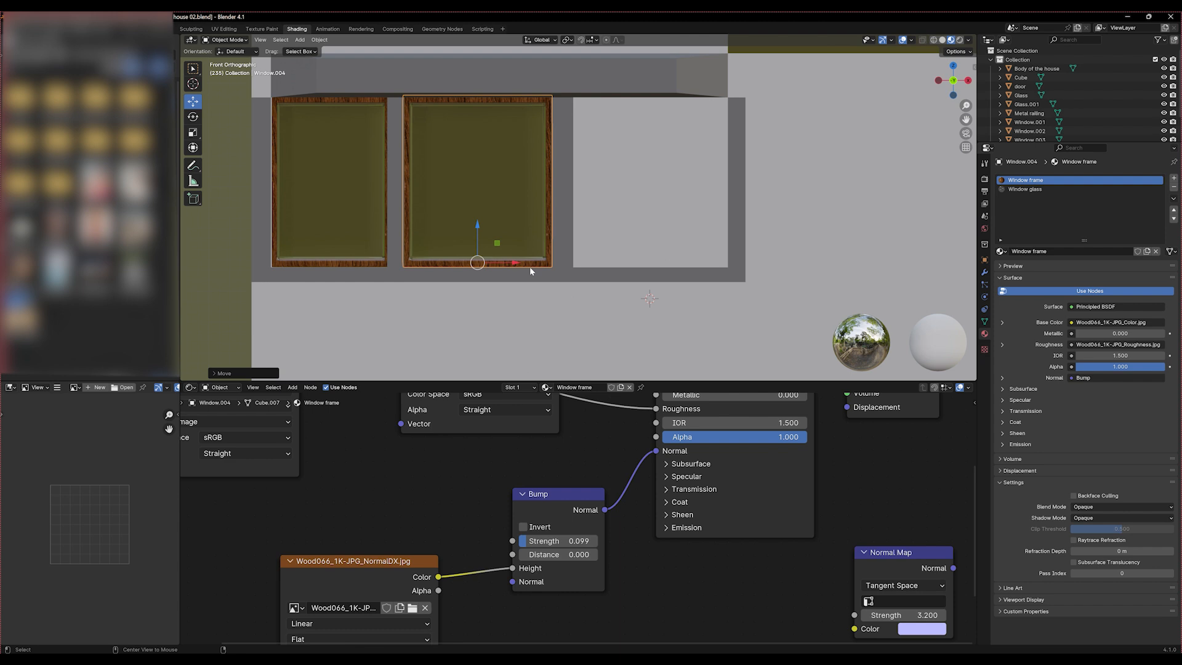
key(alt+d)
key(x)
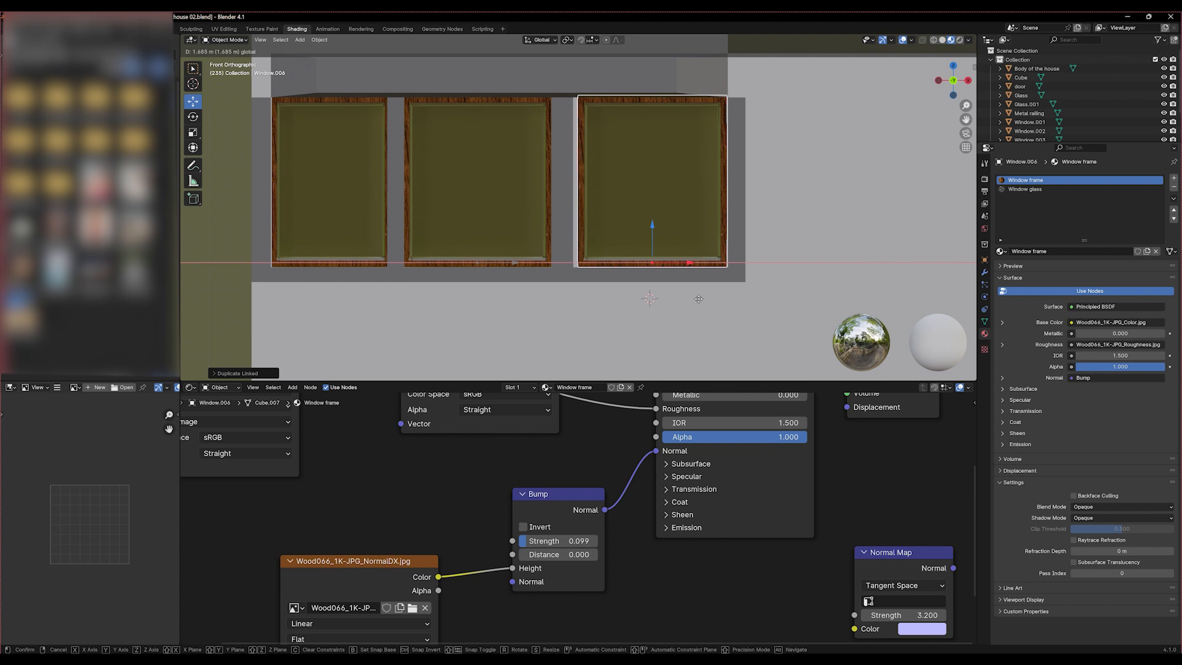
click(696, 299)
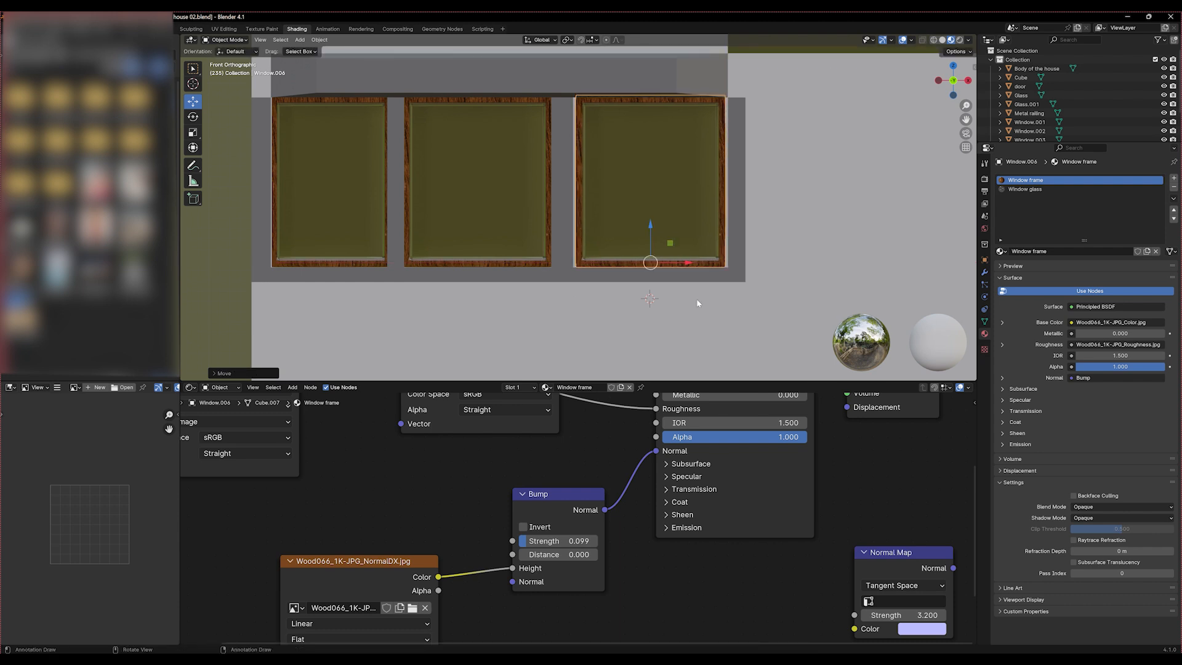
Widen the front wall's third window along X by a factor of about 1.05 to fill its opening
key(s)
key(x)
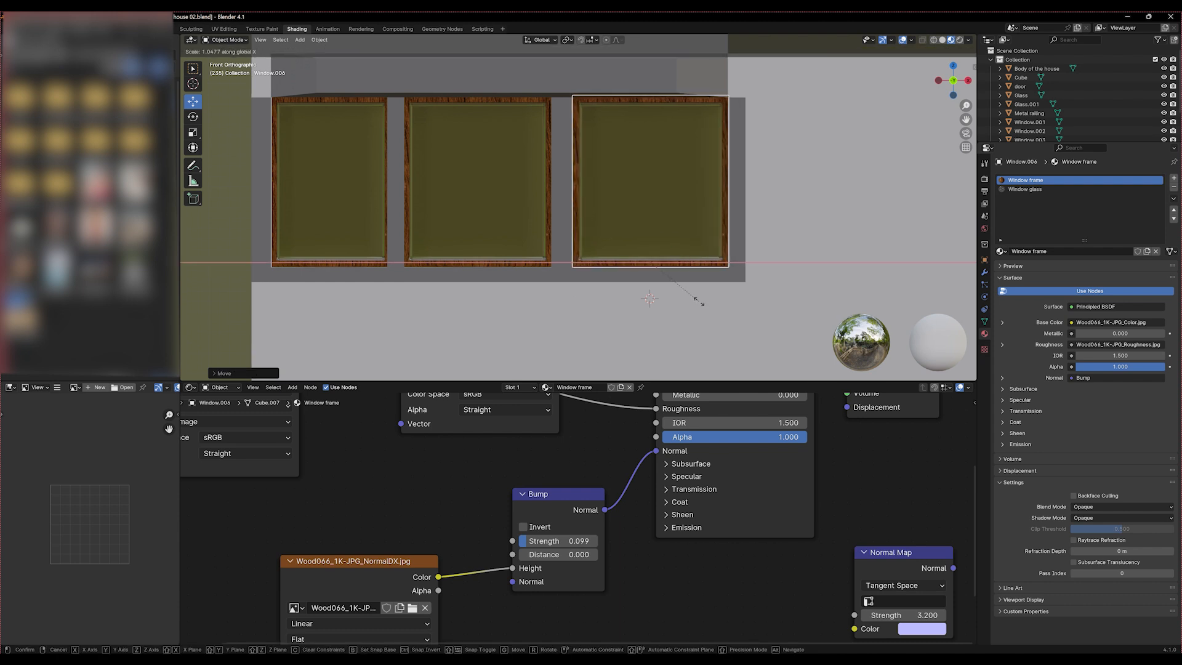
click(699, 301)
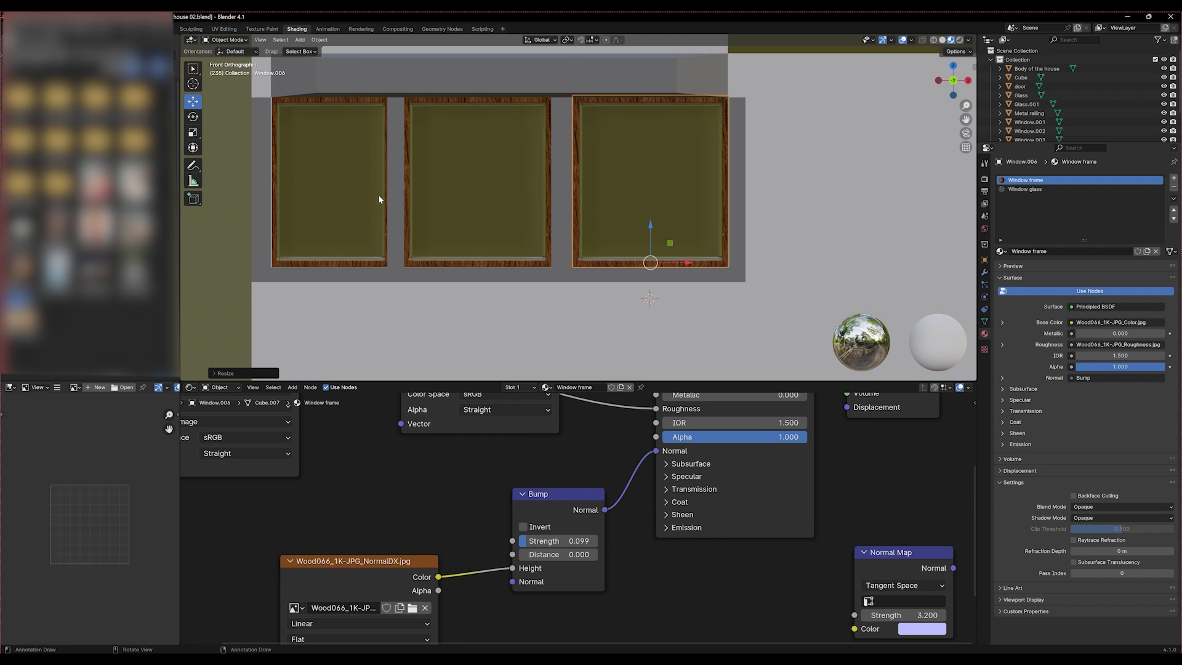
Examine the house's windows, door, balcony and roof from several angles, selecting the door and the body of the house
scroll(378, 195, down, 3)
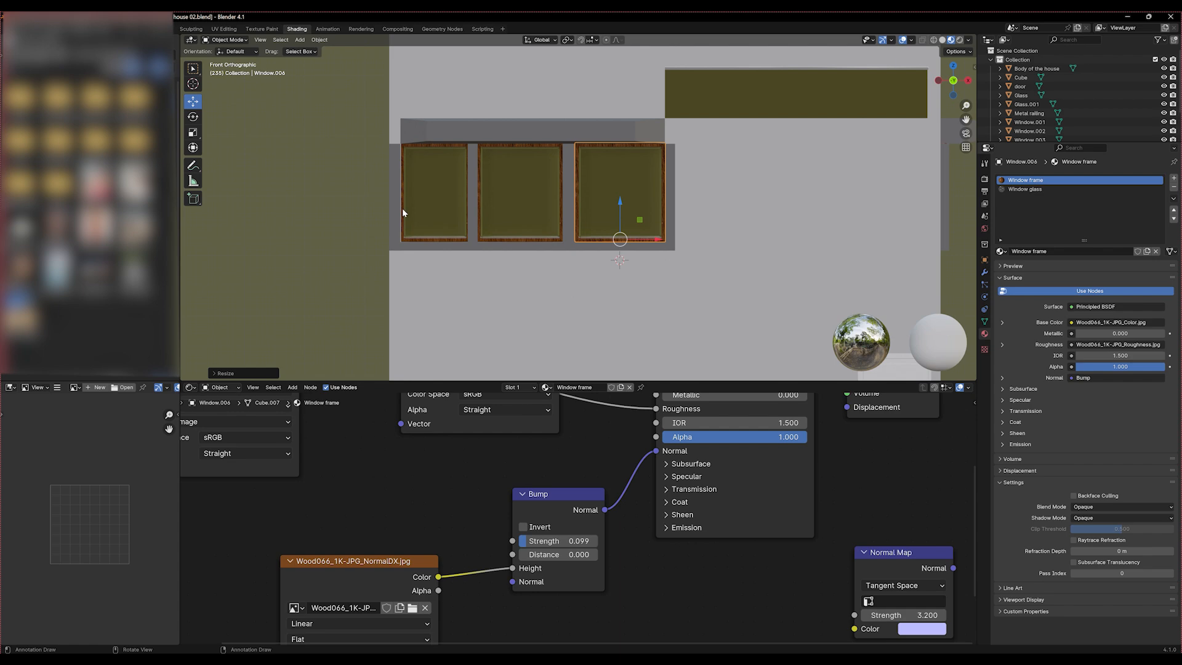
middle_drag(403, 212, 456, 271)
scroll(456, 272, down, 8)
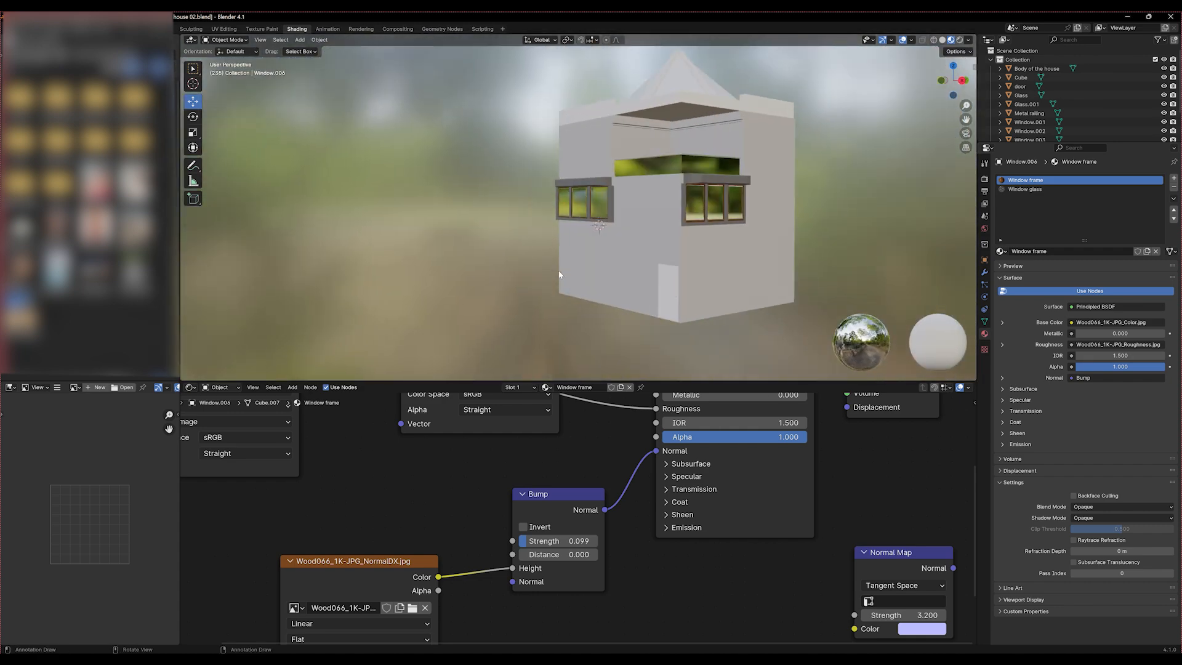
click(655, 299)
middle_drag(656, 300, 784, 145)
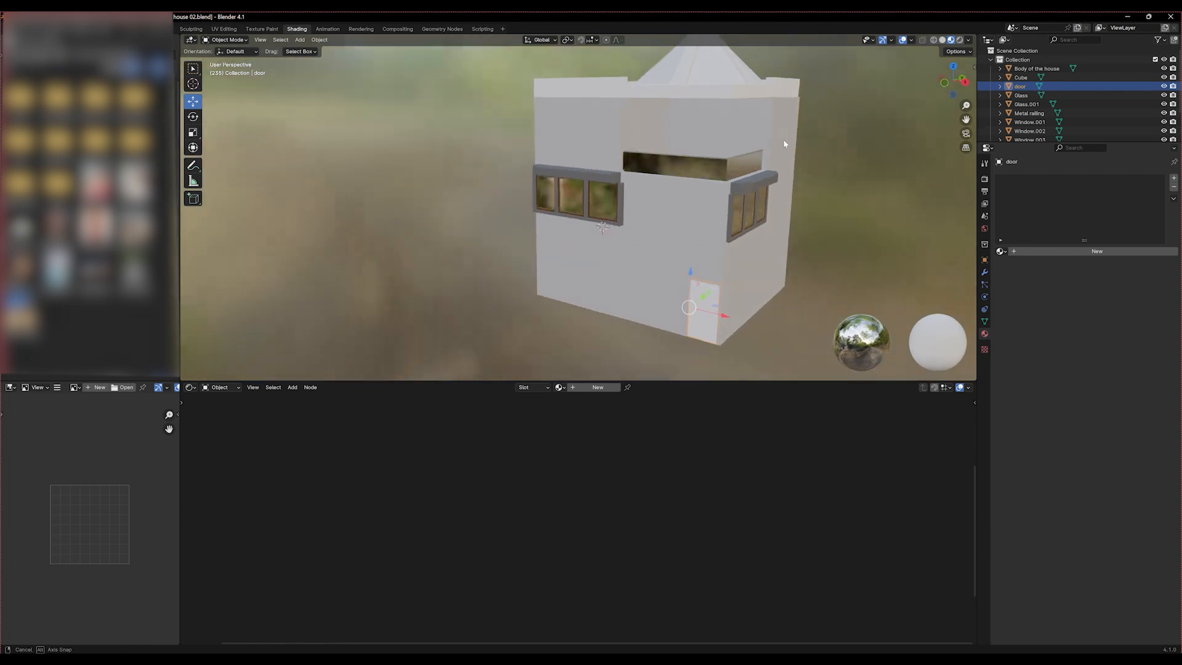
click(740, 145)
scroll(745, 154, up, 5)
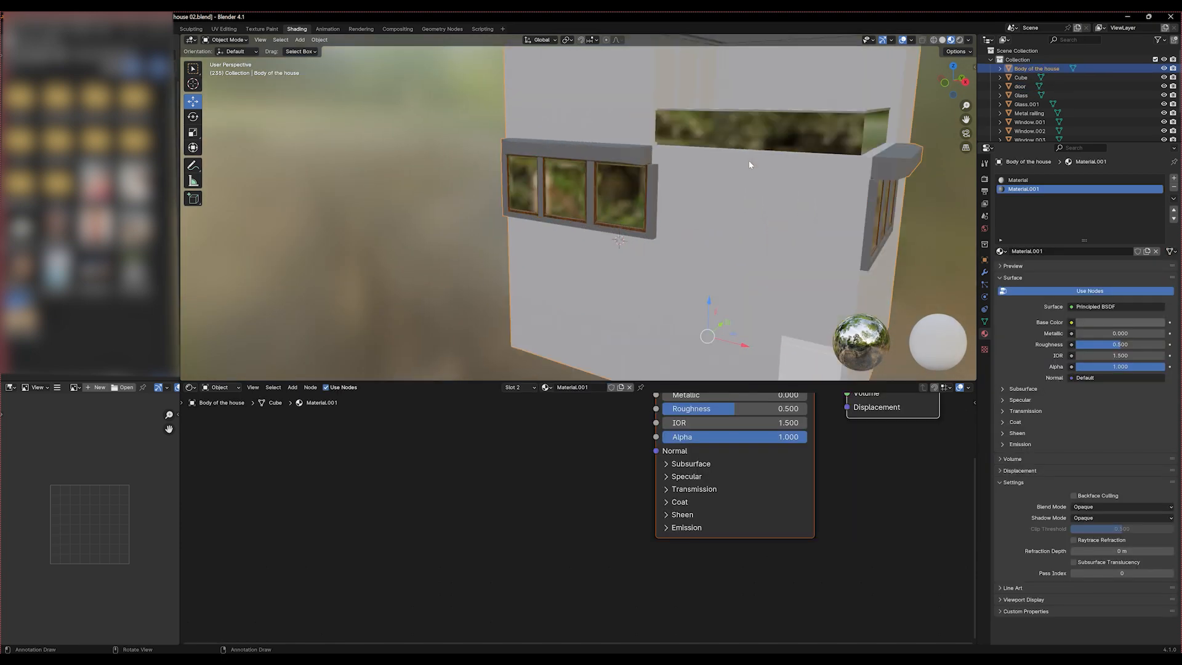
middle_drag(779, 174, 616, 283)
scroll(610, 246, up, 2)
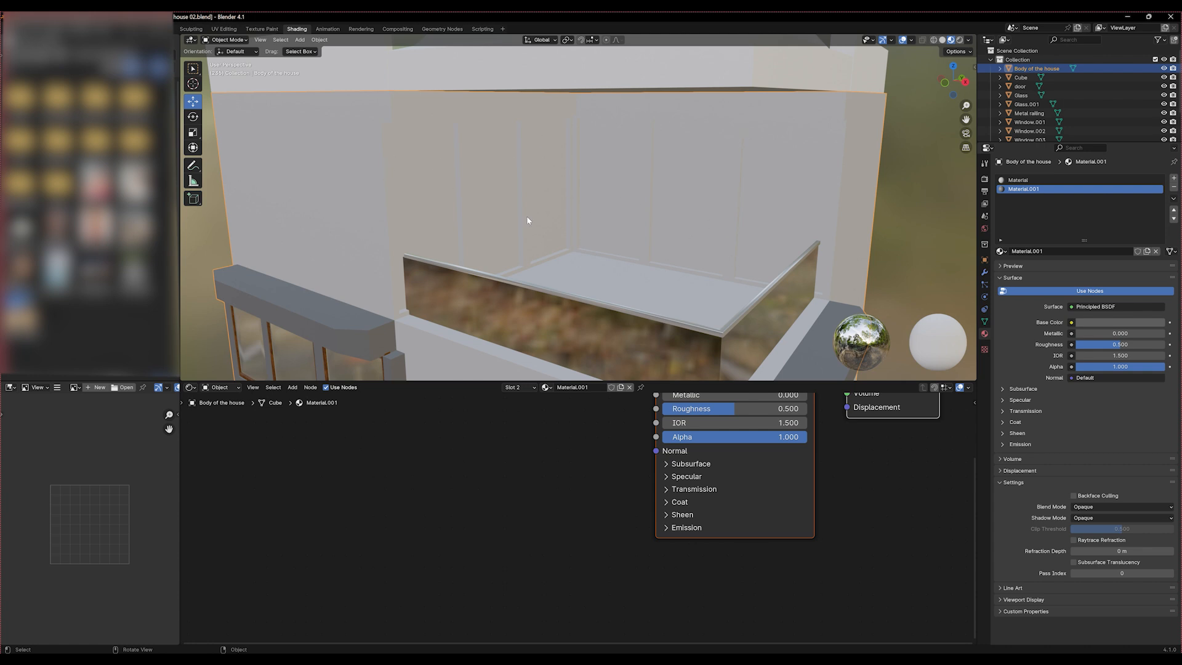
scroll(527, 220, down, 4)
middle_drag(527, 220, 595, 149)
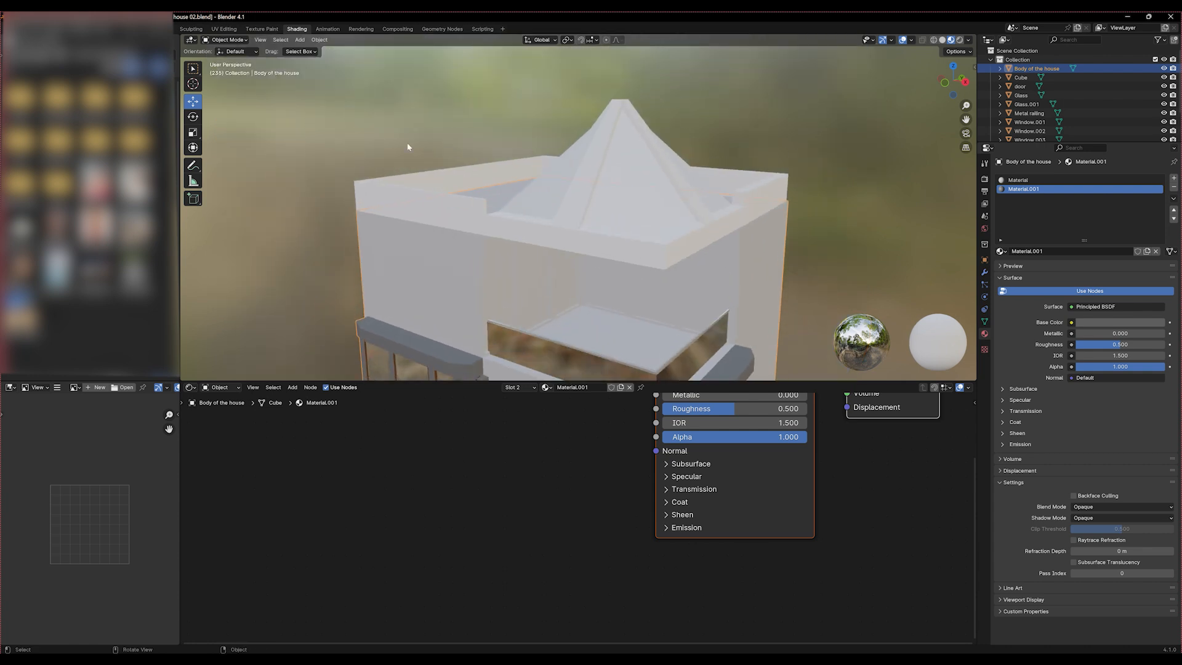